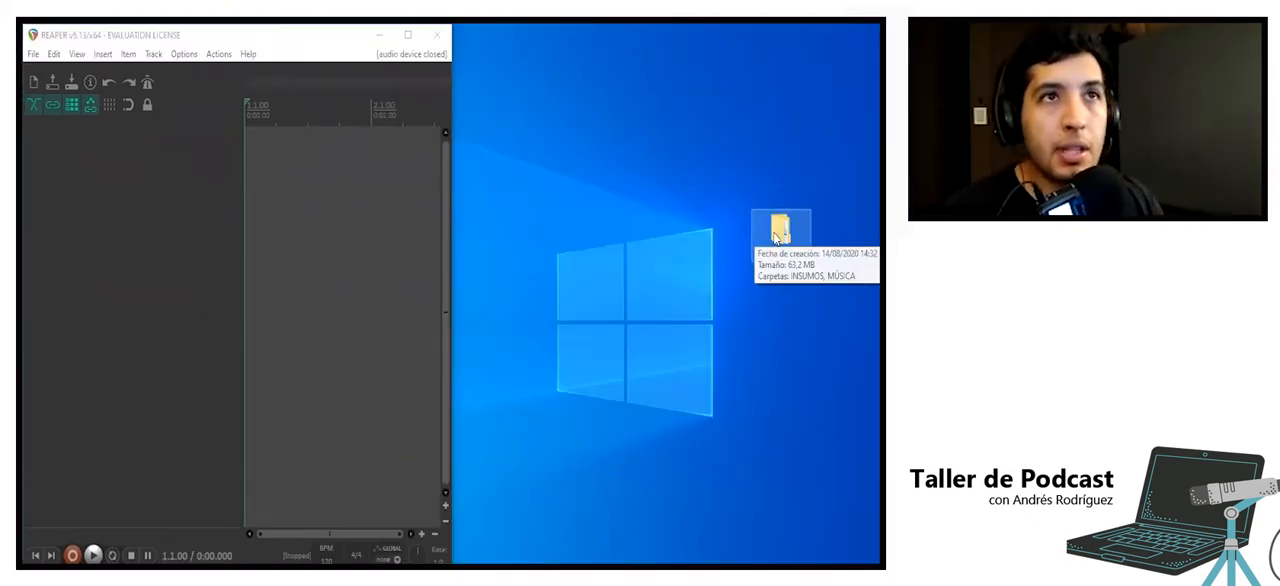
- Open the PRIMAL_TALLER folder on the desktop and look through its INSUMOS subfolder
{"action": "double_click", "coordinate": [778, 230]}
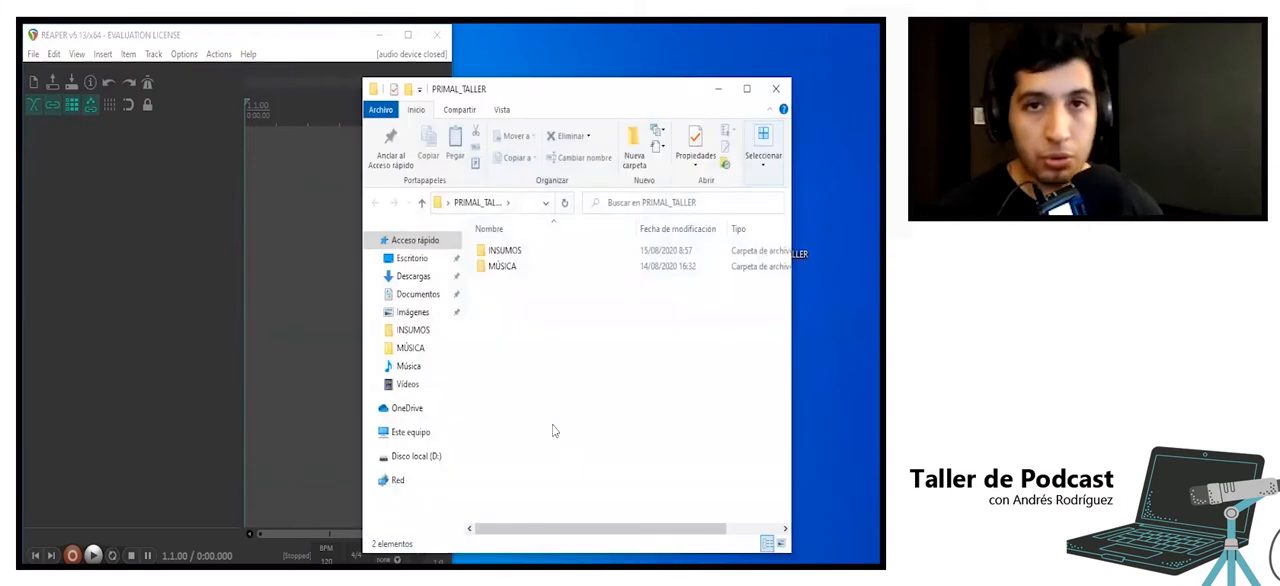
{"action": "left_click", "coordinate": [728, 93]}
{"action": "double_click", "coordinate": [776, 238]}
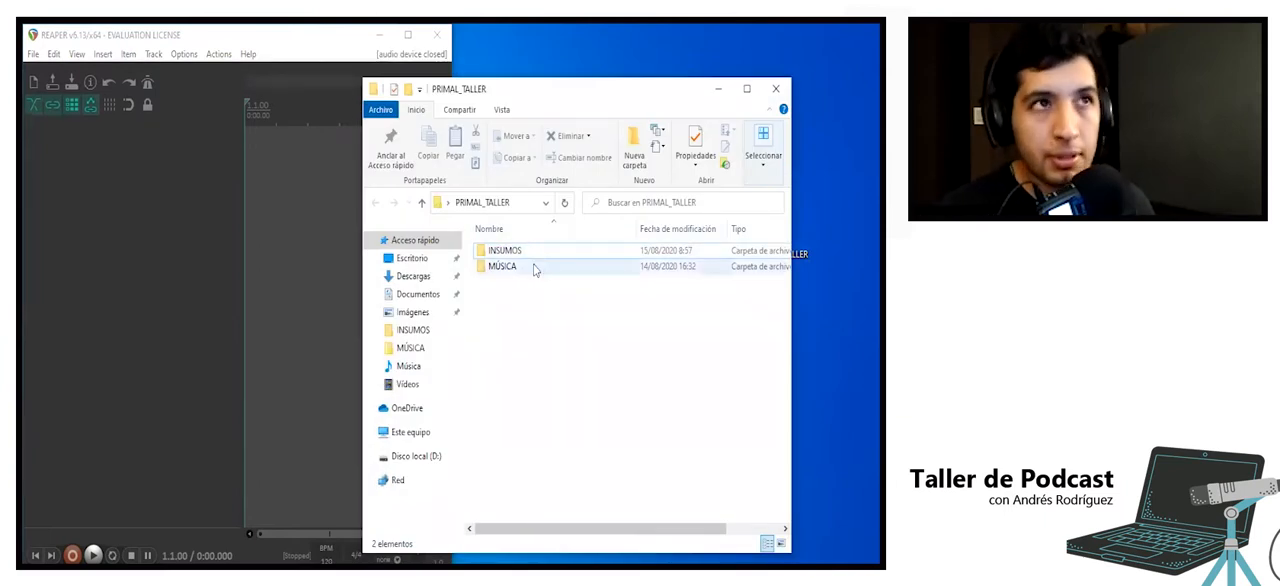
{"action": "double_click", "coordinate": [536, 252]}
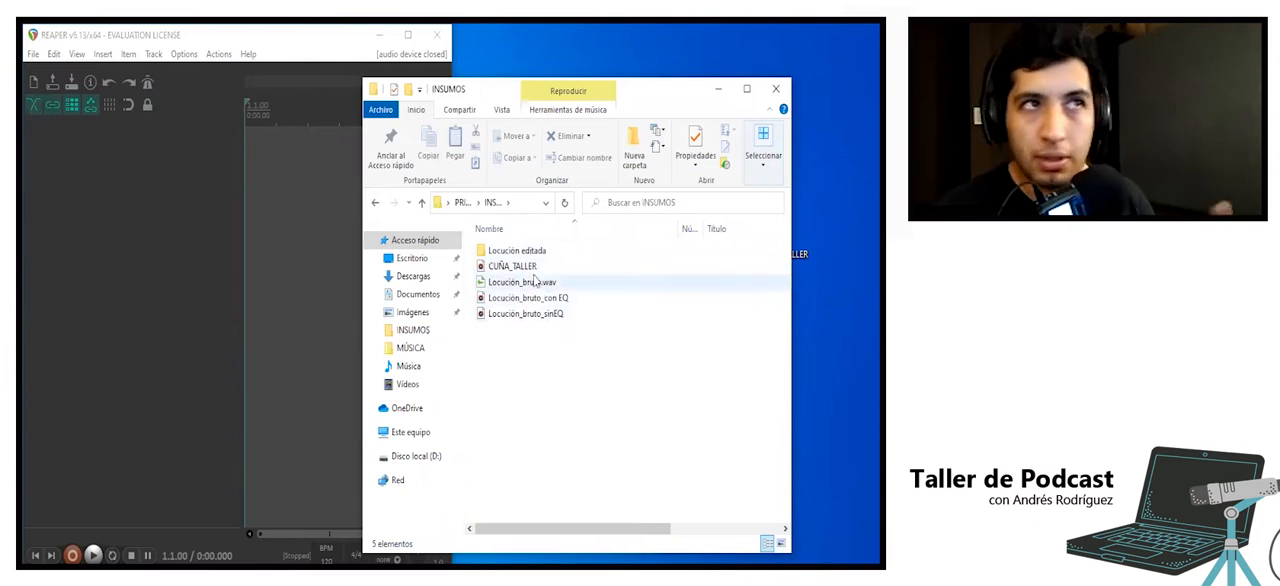
{"action": "left_click", "coordinate": [463, 203]}
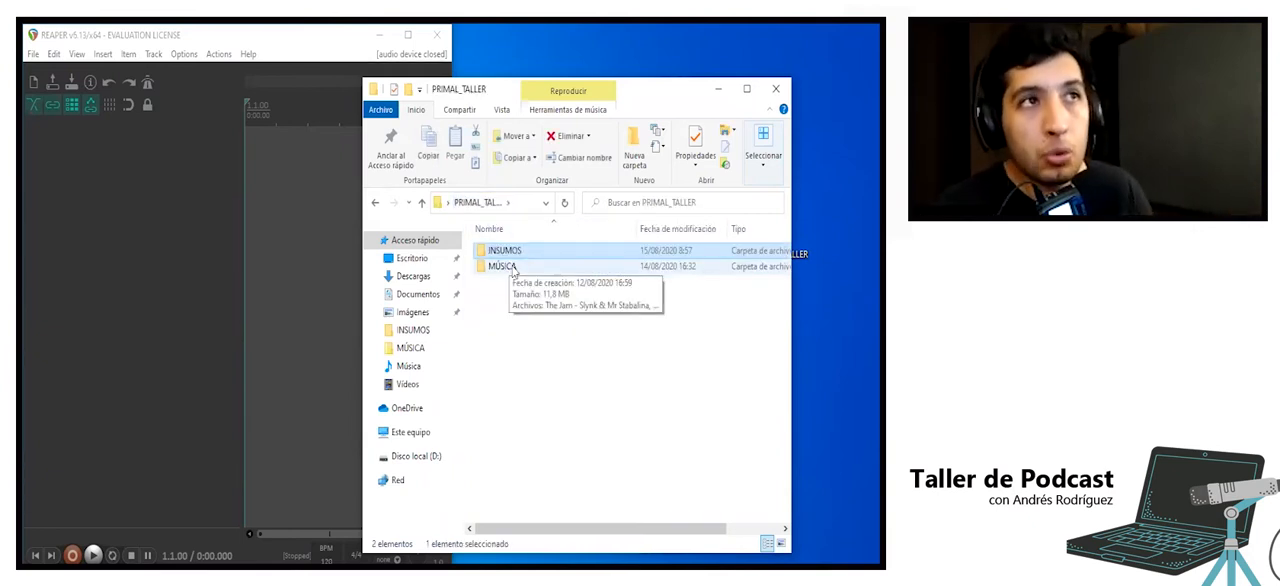
- Look through the audio files in the MÚSICA subfolder and return to PRIMAL_TALLER
{"action": "left_click", "coordinate": [511, 269]}
{"action": "double_click", "coordinate": [511, 268]}
{"action": "left_click_drag", "start_coordinate": [532, 382], "coordinate": [533, 255]}
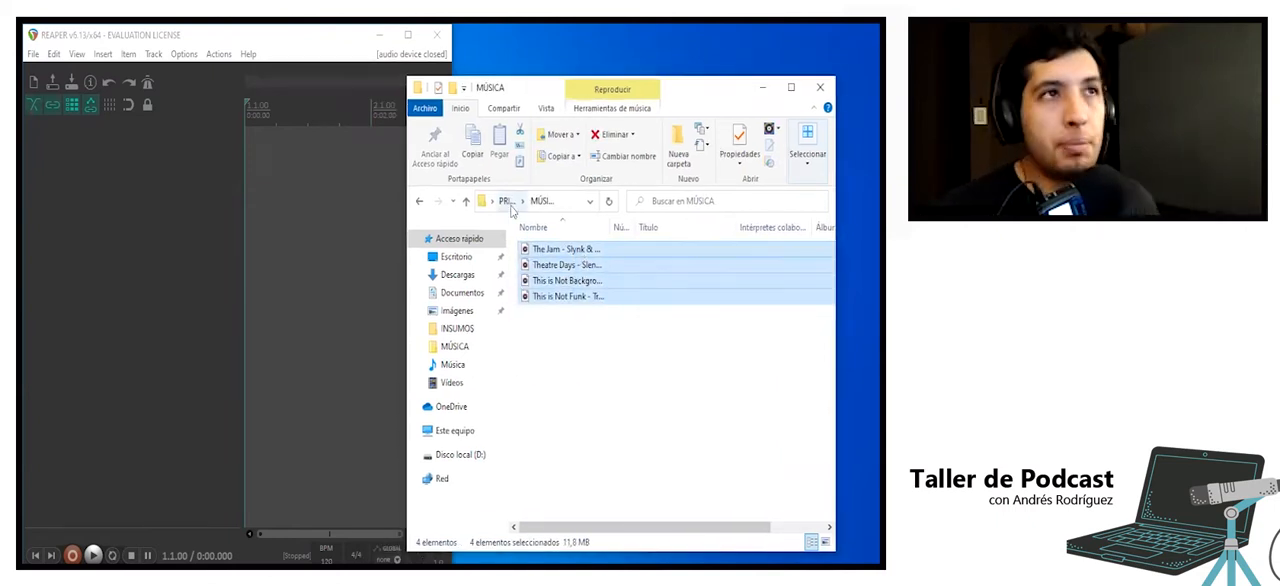
{"action": "left_click", "coordinate": [510, 203]}
- Import the Locución_bruto_sinEQ audio file from the INSUMOS folder into the empty REAPER project as a new track
{"action": "double_click", "coordinate": [545, 249]}
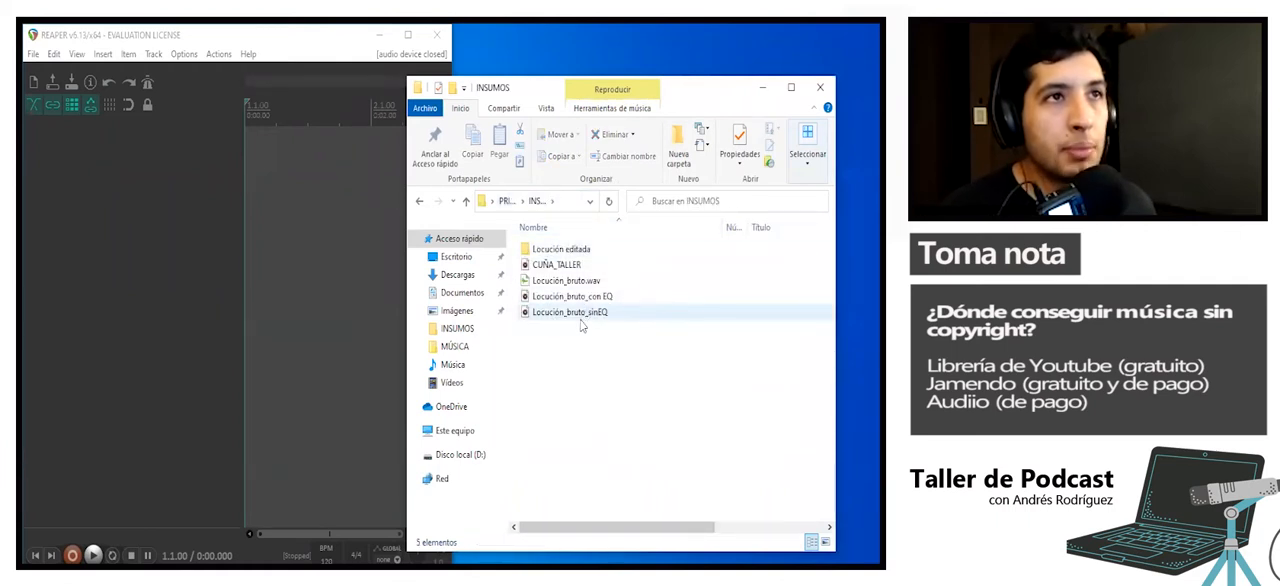
{"action": "left_click", "coordinate": [585, 314]}
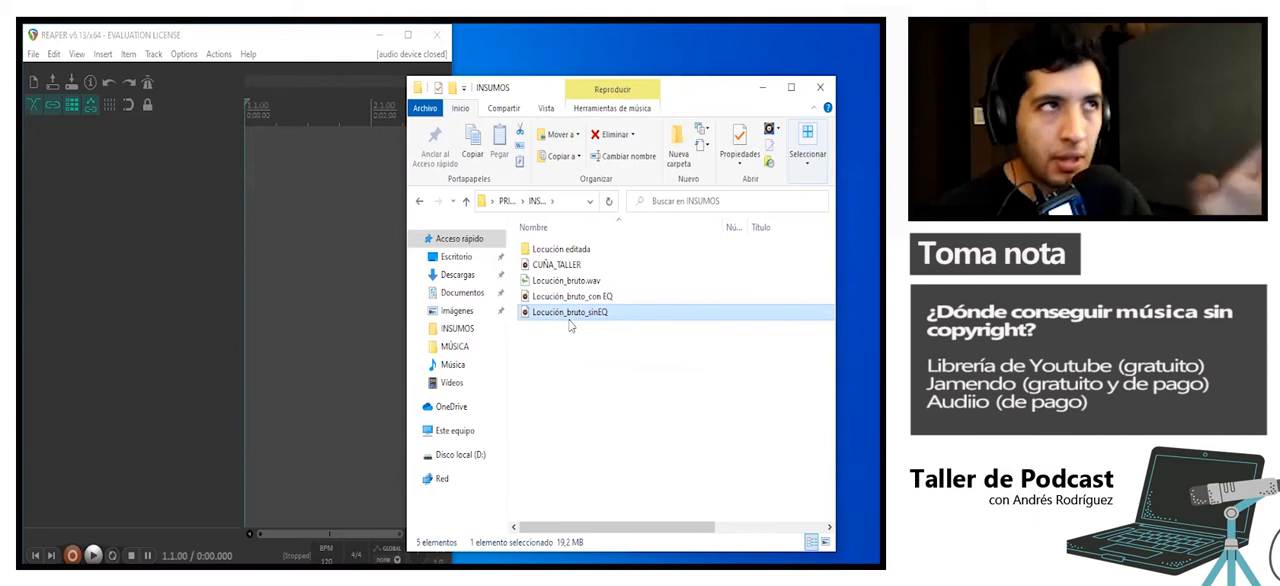
{"action": "left_click_drag", "start_coordinate": [569, 322], "coordinate": [605, 320]}
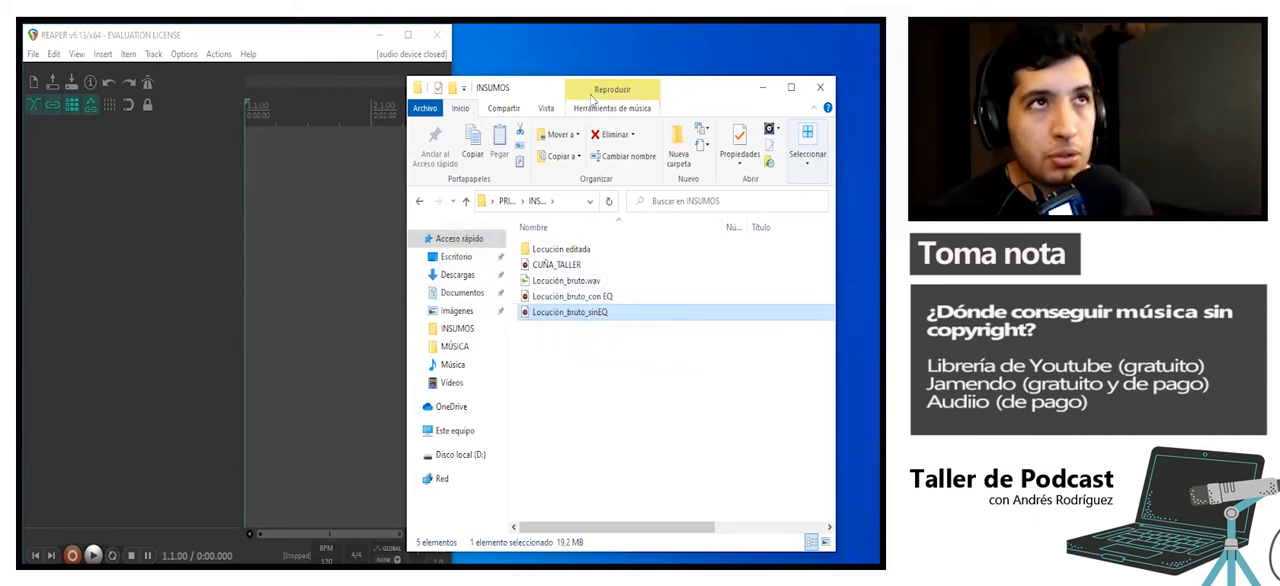
{"action": "left_click_drag", "start_coordinate": [600, 95], "coordinate": [631, 91]}
{"action": "left_click", "coordinate": [333, 47]}
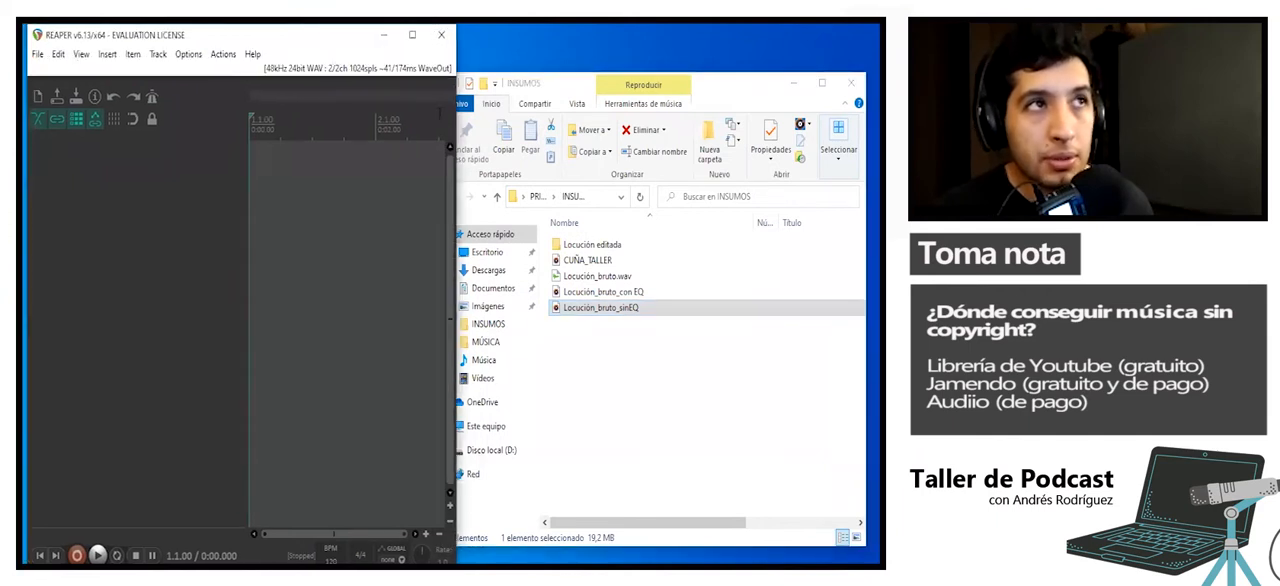
{"action": "left_click_drag", "start_coordinate": [582, 88], "coordinate": [611, 70]}
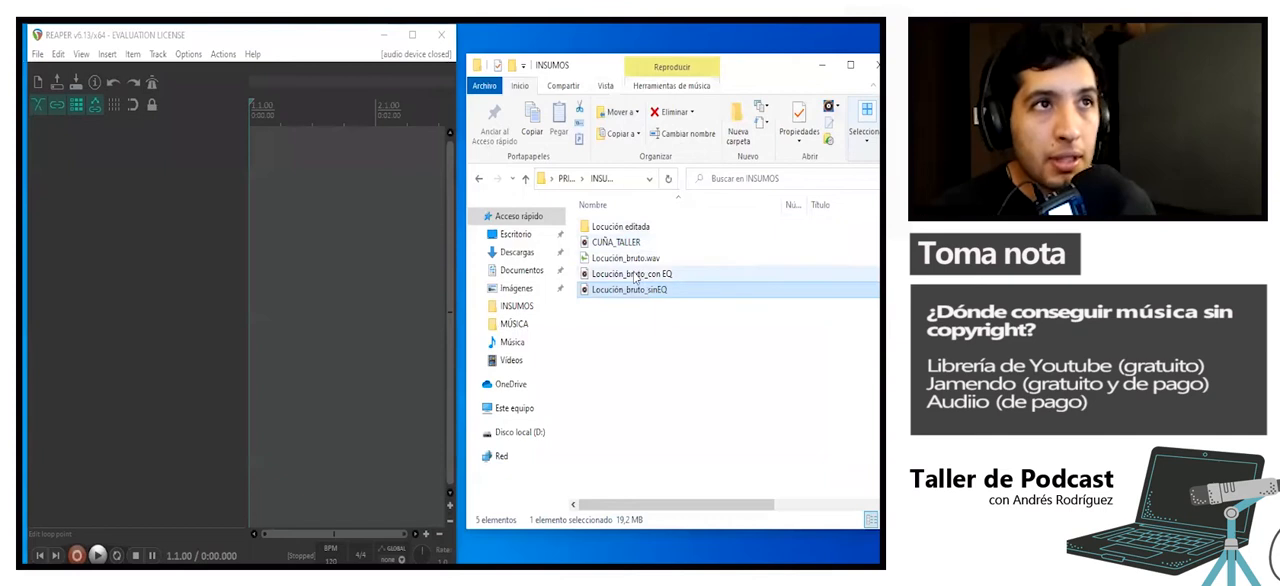
{"action": "left_click_drag", "start_coordinate": [636, 292], "coordinate": [376, 164]}
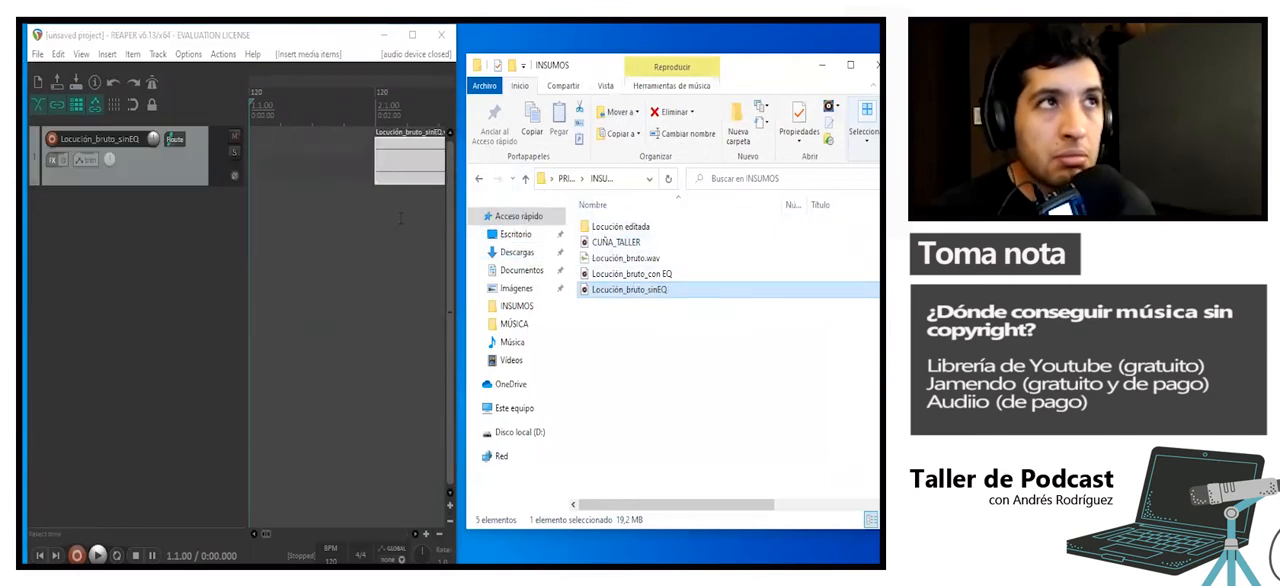
- Maximize the REAPER window and move the imported voice clip to the start of the timeline
{"action": "left_click", "coordinate": [412, 36]}
{"action": "left_click_drag", "start_coordinate": [667, 146], "coordinate": [472, 156]}
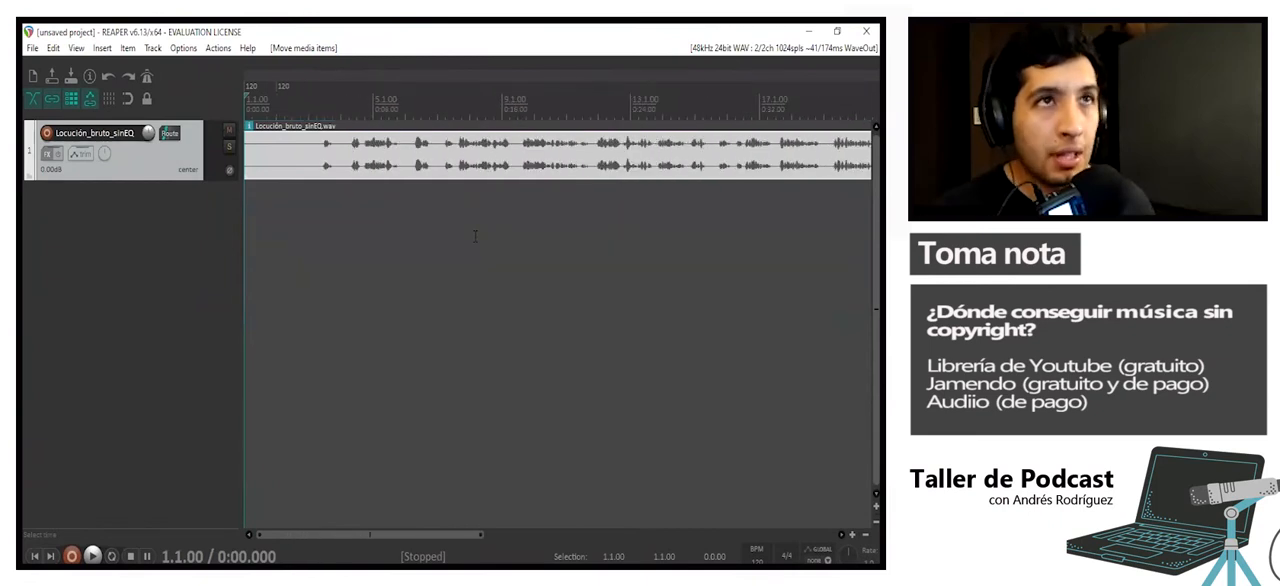
{"action": "scroll", "coordinate": [475, 236], "scroll_direction": "down", "scroll_amount": 5}
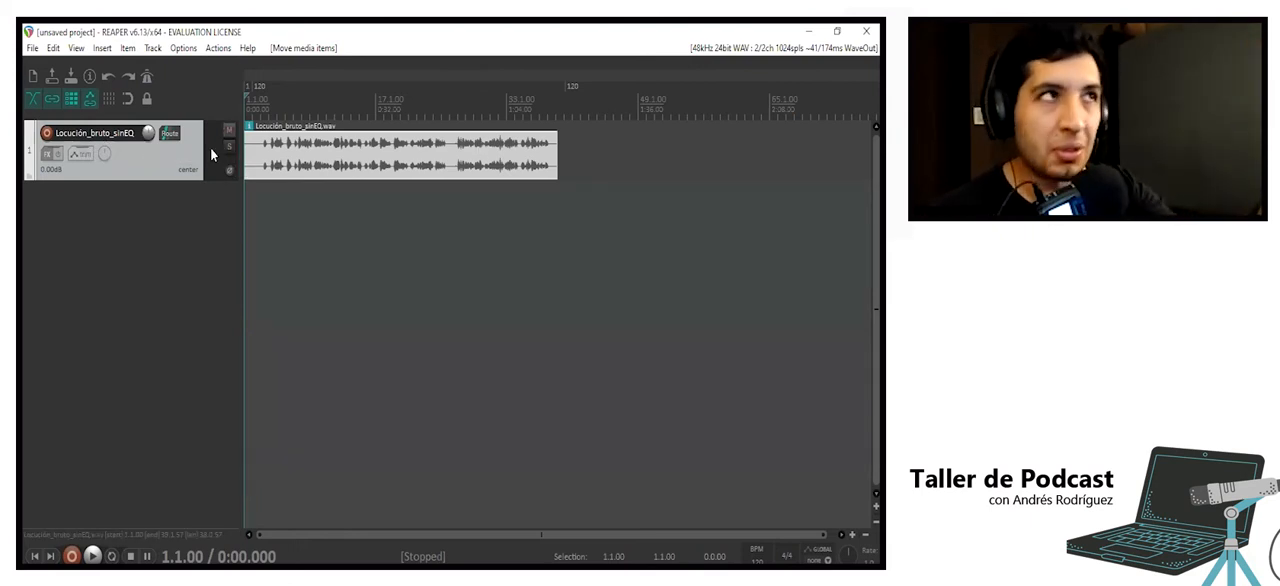
- Rename the track holding the voice recording as "voz"
{"action": "double_click", "coordinate": [117, 137]}
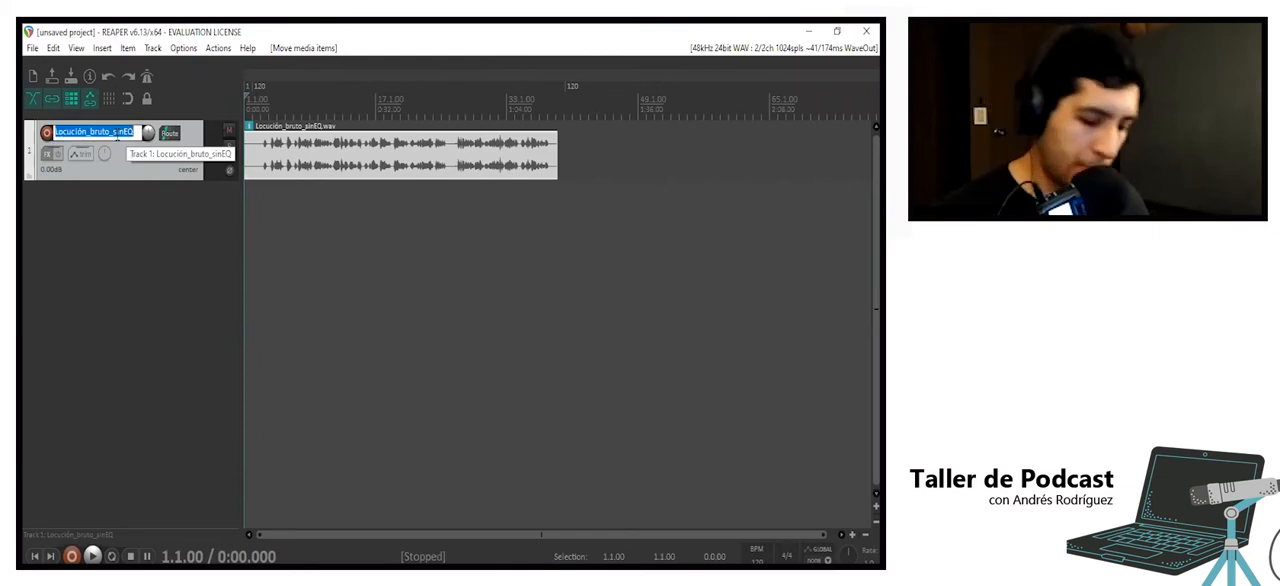
{"action": "type", "text": "voz"}
{"action": "key", "text": "Return"}
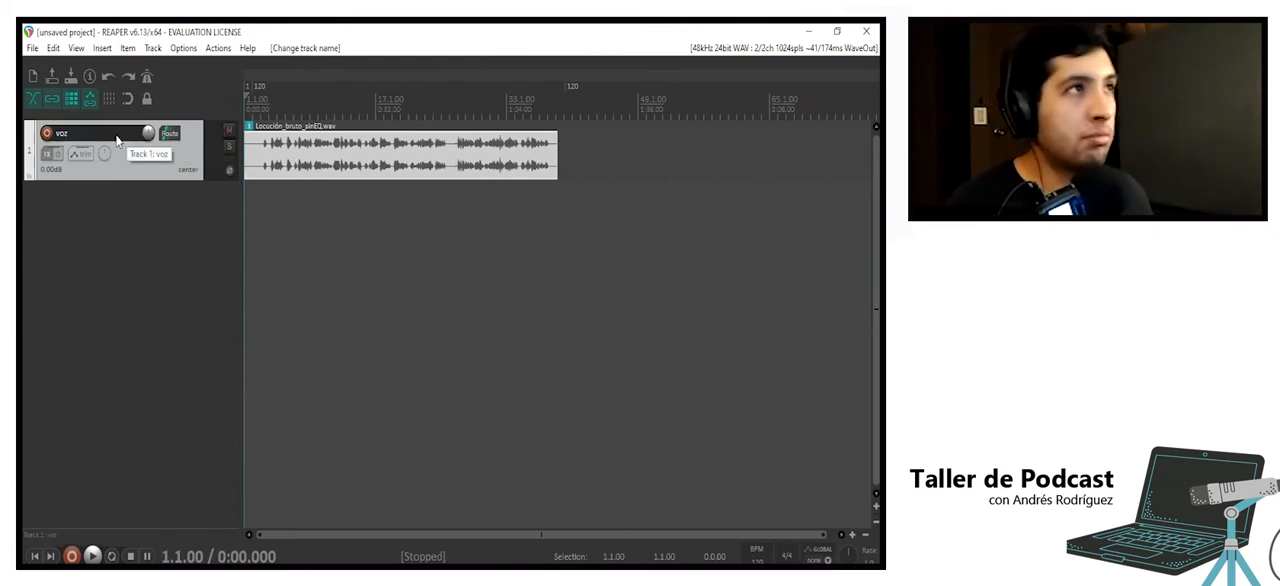
- Set the voice clip's take name to "loc 1" in its item properties and deselect the clip
{"action": "double_click", "coordinate": [297, 170]}
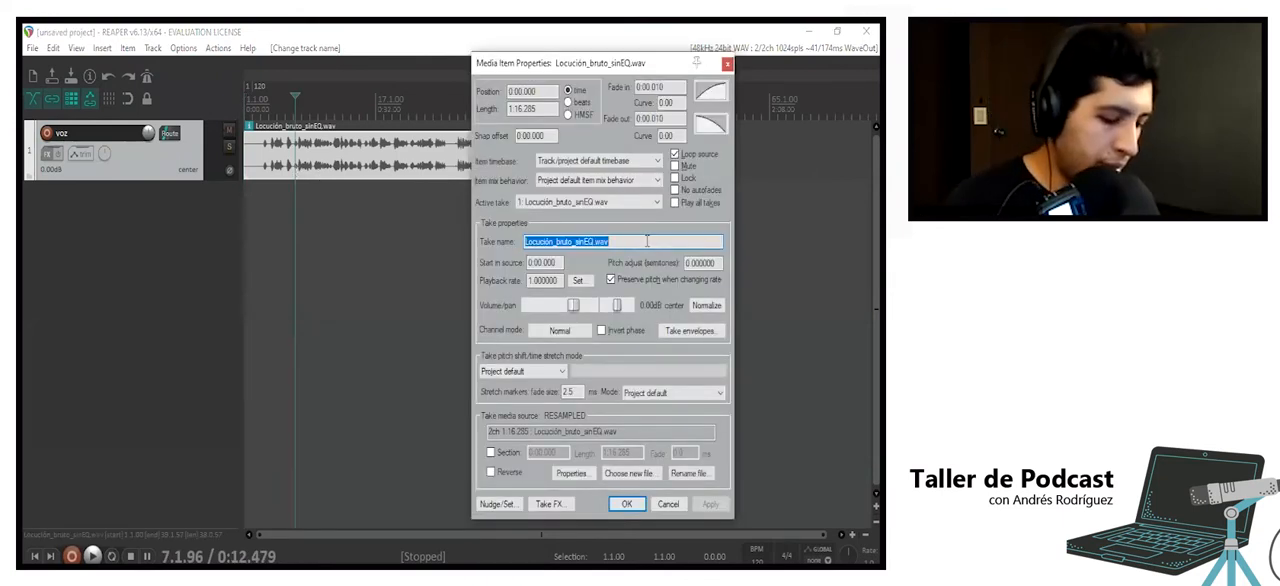
{"action": "type", "text": "loc 1"}
{"action": "key", "text": "Return"}
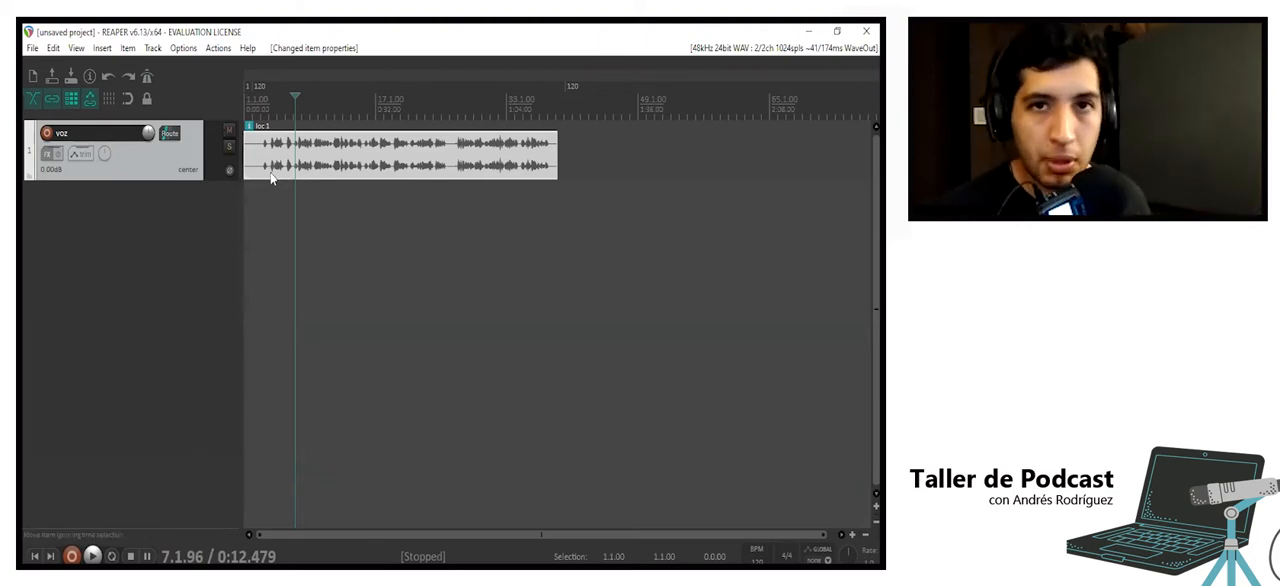
{"action": "left_click", "coordinate": [399, 341]}
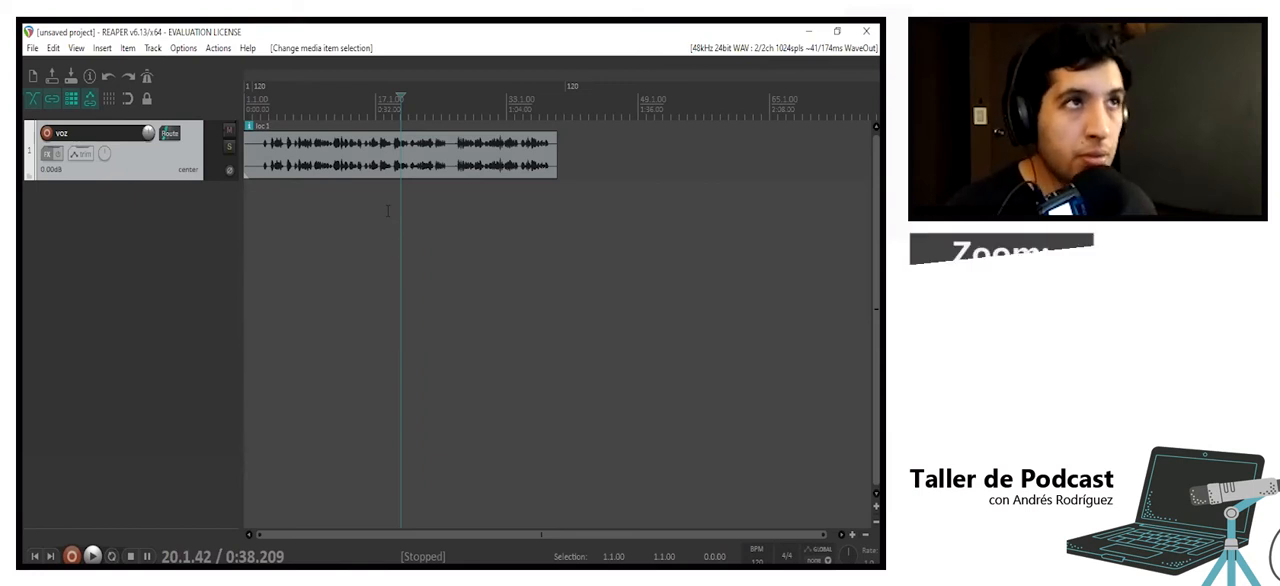
- Examine the loc 1 clip at closer and wider zoom levels, placing the edit cursor at several points of the timeline
{"action": "scroll", "coordinate": [387, 210], "scroll_direction": "up", "scroll_amount": 5}
{"action": "scroll", "coordinate": [387, 210], "scroll_direction": "up", "scroll_amount": 3}
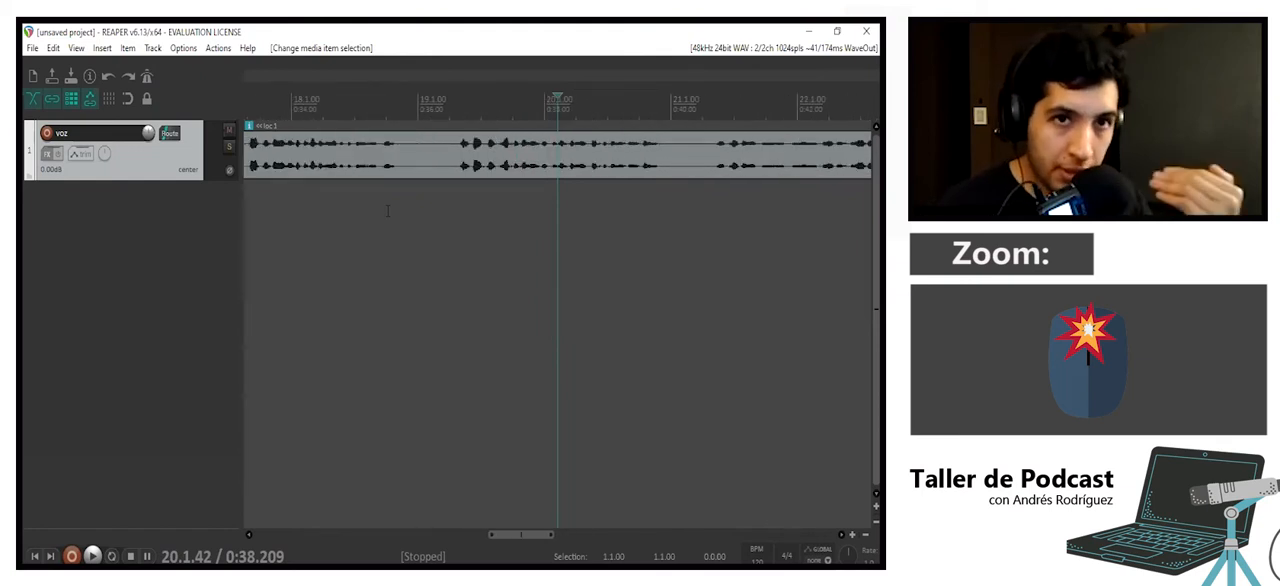
{"action": "scroll", "coordinate": [387, 210], "scroll_direction": "down", "scroll_amount": 8}
{"action": "scroll", "coordinate": [387, 210], "scroll_direction": "down", "scroll_amount": 6}
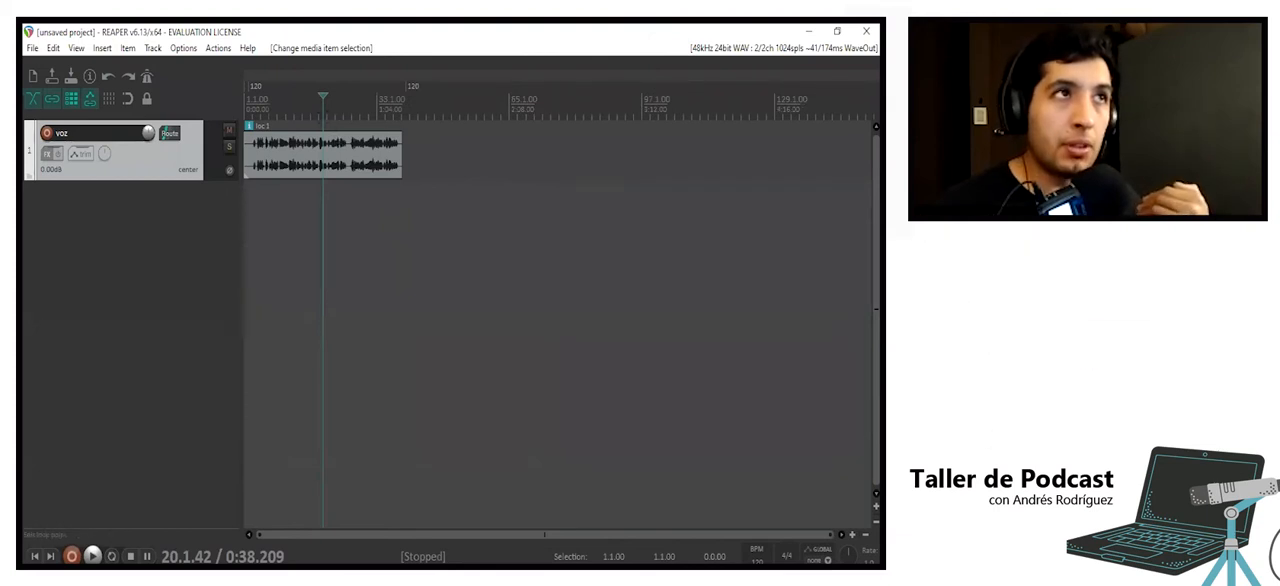
{"action": "left_click", "coordinate": [391, 245]}
{"action": "left_click", "coordinate": [315, 239]}
{"action": "left_click", "coordinate": [424, 232]}
{"action": "left_click", "coordinate": [315, 152]}
{"action": "left_click", "coordinate": [356, 150]}
{"action": "left_click", "coordinate": [275, 155]}
{"action": "left_click", "coordinate": [492, 180]}
{"action": "left_click", "coordinate": [290, 158]}
{"action": "left_click", "coordinate": [409, 155]}
{"action": "left_click", "coordinate": [499, 153]}
{"action": "scroll", "coordinate": [499, 153], "scroll_direction": "up", "scroll_amount": 6}
{"action": "scroll", "coordinate": [499, 153], "scroll_direction": "down", "scroll_amount": 6}
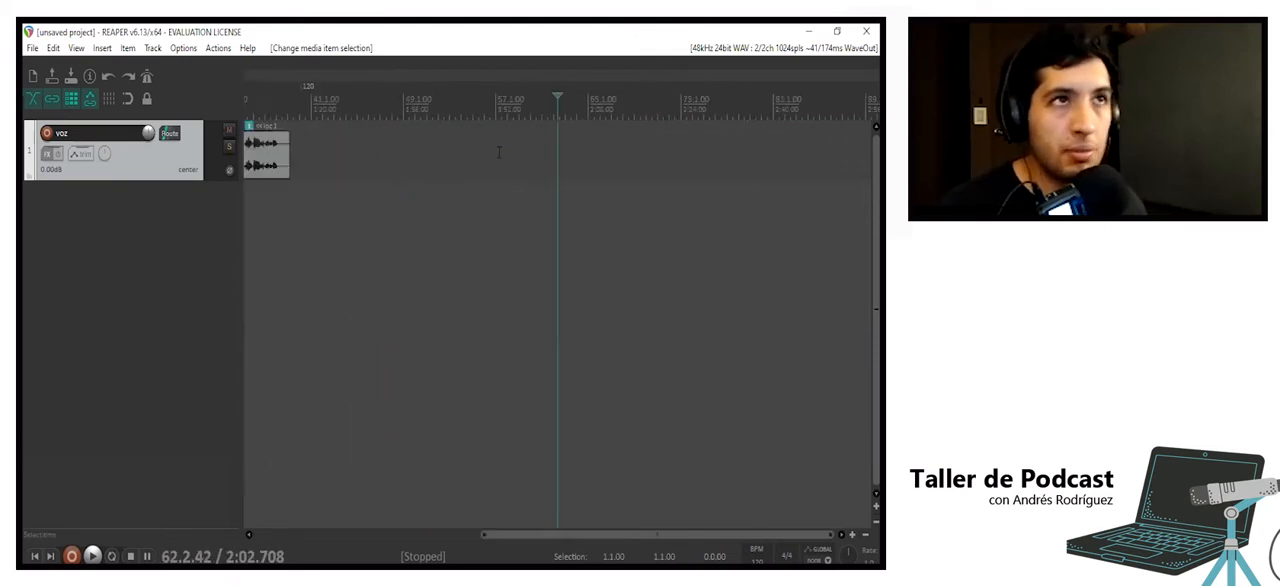
- Copy the loc 1 clip twice along the voz track, starting at about bars 64 and 126
{"action": "left_click", "coordinate": [338, 174]}
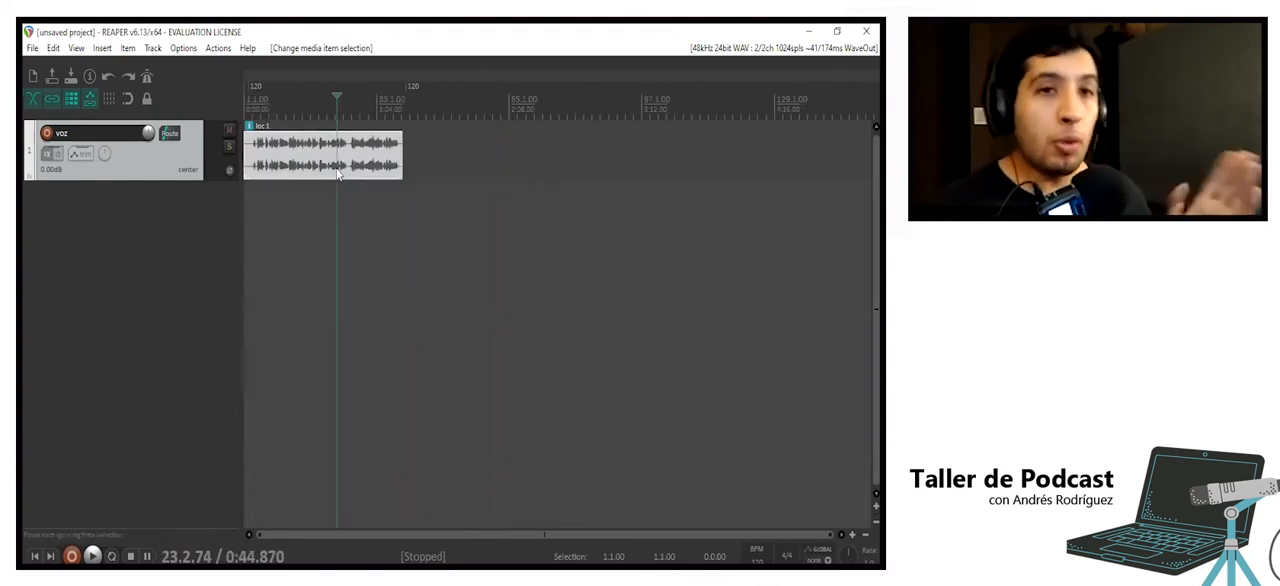
{"action": "left_click_drag", "start_coordinate": [330, 180], "coordinate": [840, 176]}
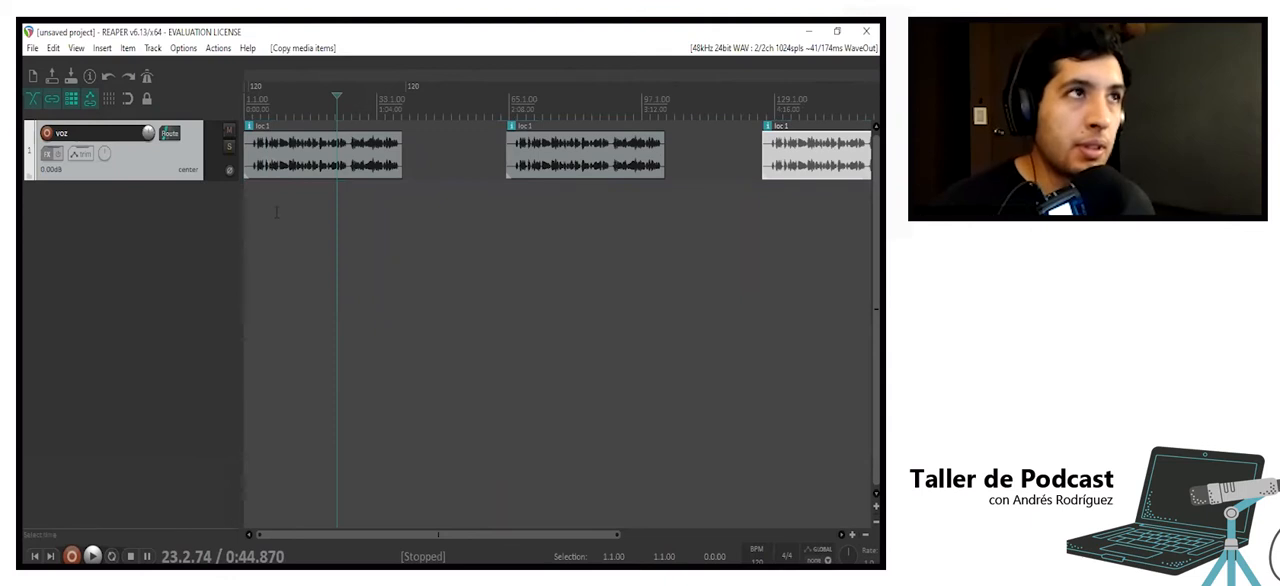
{"action": "left_click", "coordinate": [276, 211]}
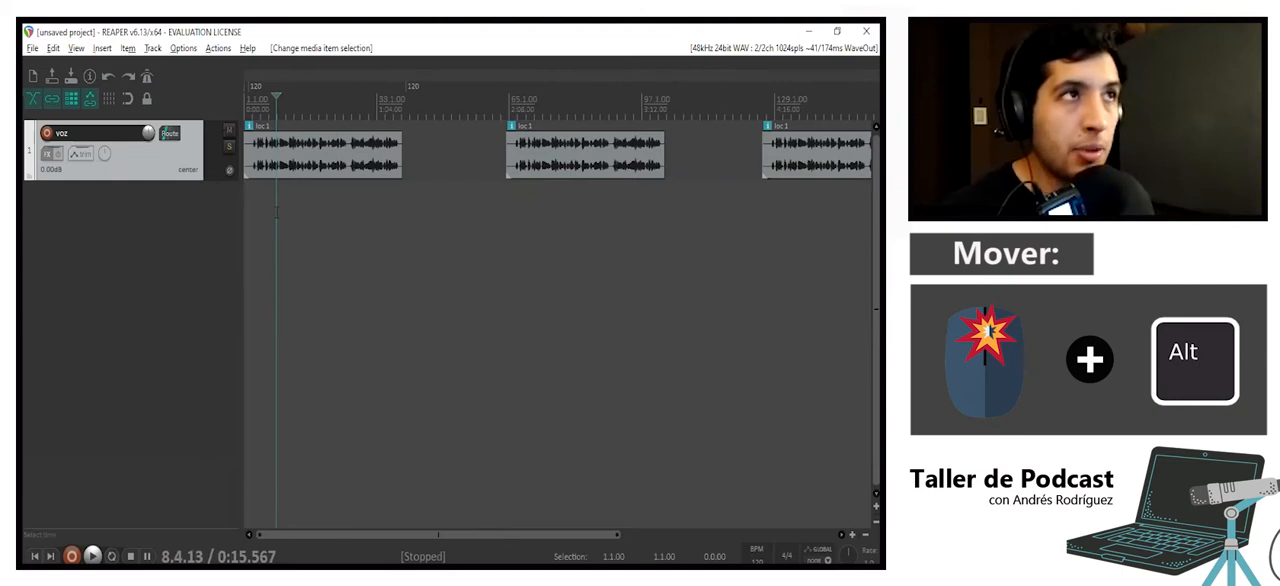
- Examine the three loc 1 clips by moving back and forth along the timeline and changing the zoom level
{"action": "scroll", "coordinate": [276, 211], "scroll_direction": "right", "scroll_amount": 3}
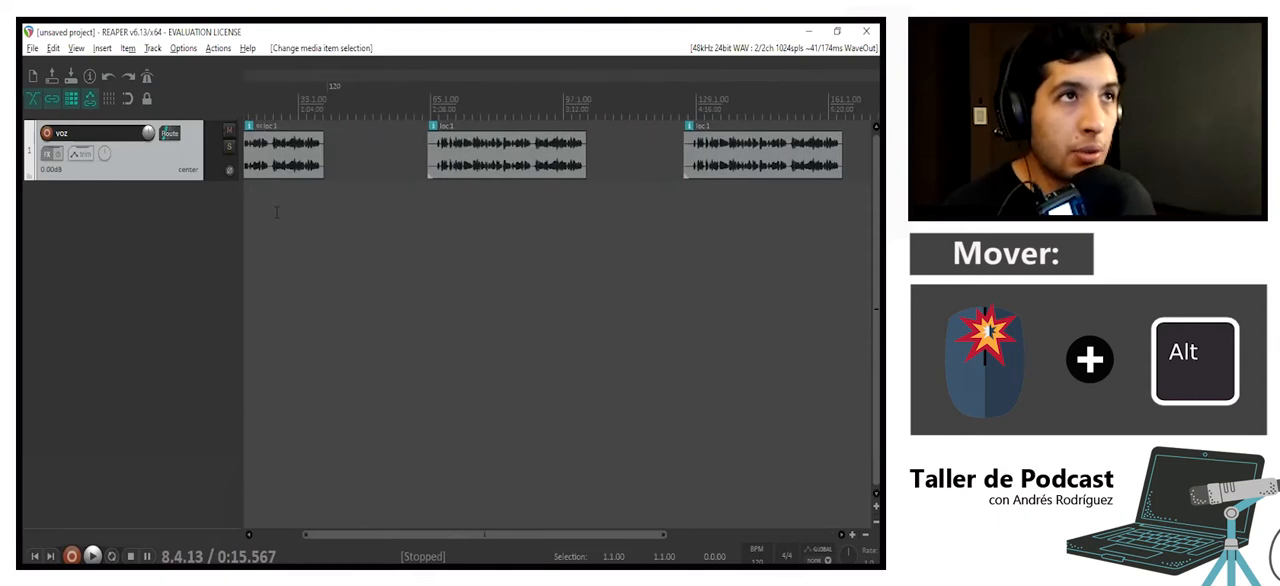
{"action": "scroll", "coordinate": [276, 211], "scroll_direction": "left", "scroll_amount": 3}
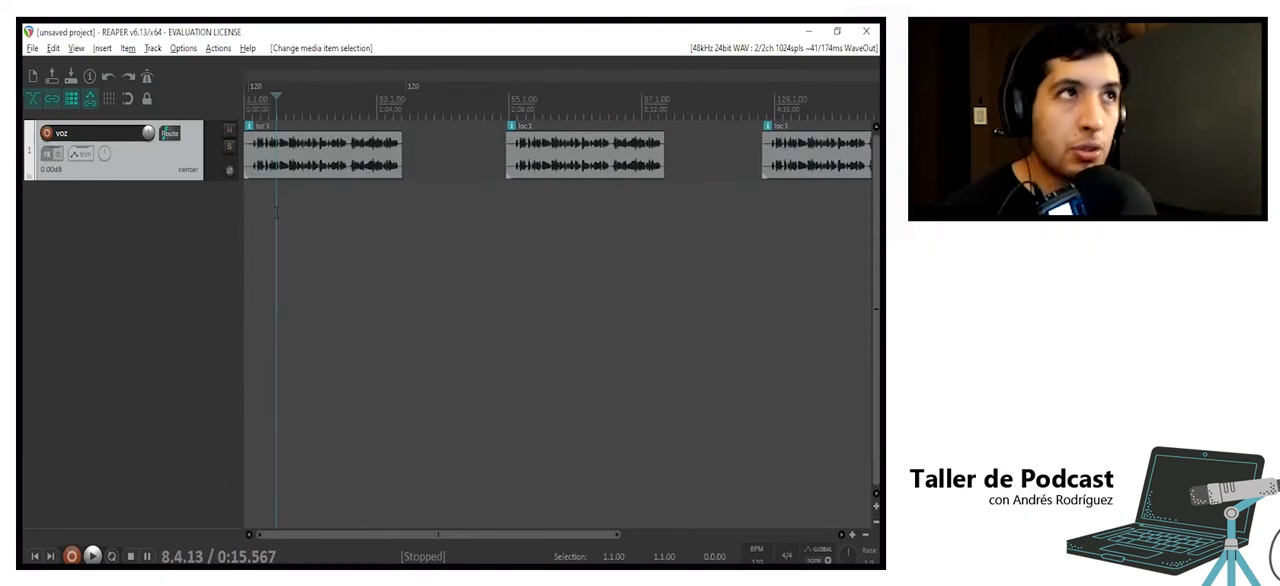
{"action": "scroll", "coordinate": [276, 211], "scroll_direction": "right", "scroll_amount": 3}
{"action": "scroll", "coordinate": [276, 211], "scroll_direction": "left", "scroll_amount": 3}
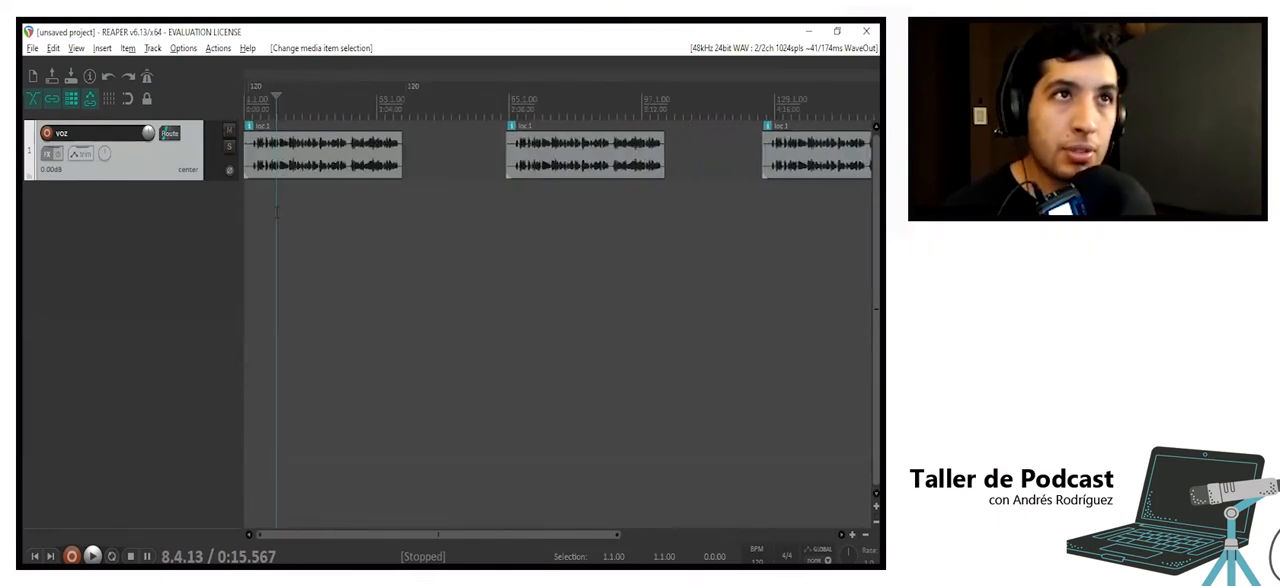
{"action": "scroll", "coordinate": [276, 211], "scroll_direction": "right", "scroll_amount": 5}
{"action": "scroll", "coordinate": [276, 211], "scroll_direction": "left", "scroll_amount": 3}
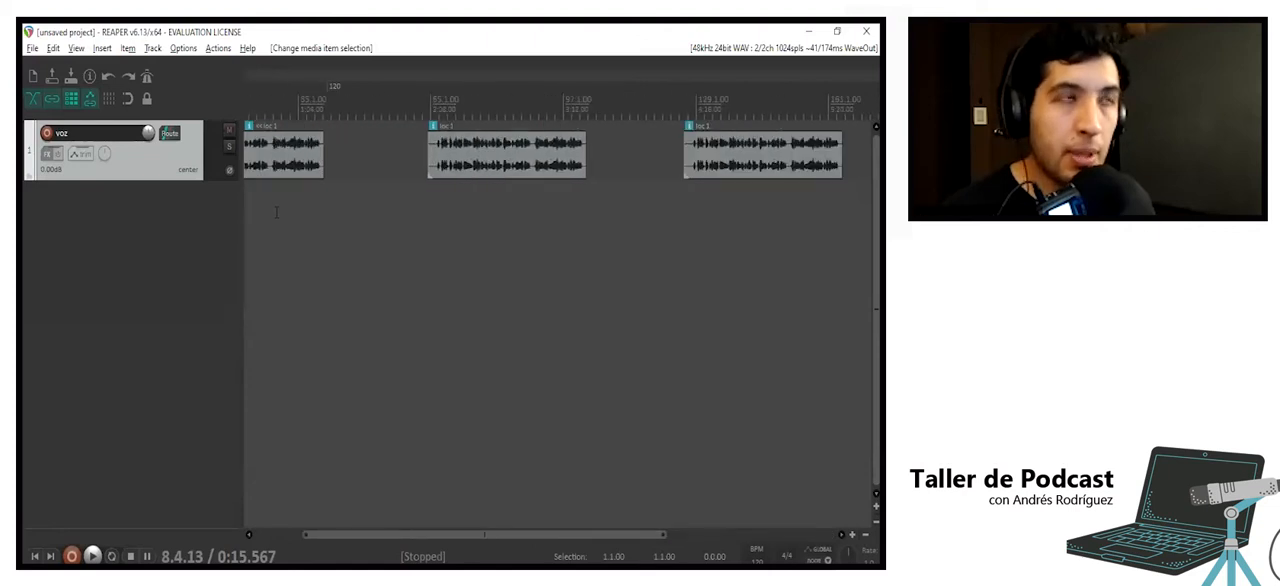
{"action": "scroll", "coordinate": [276, 211], "scroll_direction": "left", "scroll_amount": 3}
{"action": "left_click", "coordinate": [358, 203]}
{"action": "scroll", "coordinate": [360, 203], "scroll_direction": "up", "scroll_amount": 5}
{"action": "scroll", "coordinate": [360, 203], "scroll_direction": "down", "scroll_amount": 6}
{"action": "left_click", "coordinate": [338, 205]}
{"action": "scroll", "coordinate": [337, 205], "scroll_direction": "down", "scroll_amount": 2}
{"action": "scroll", "coordinate": [337, 205], "scroll_direction": "up", "scroll_amount": 2}
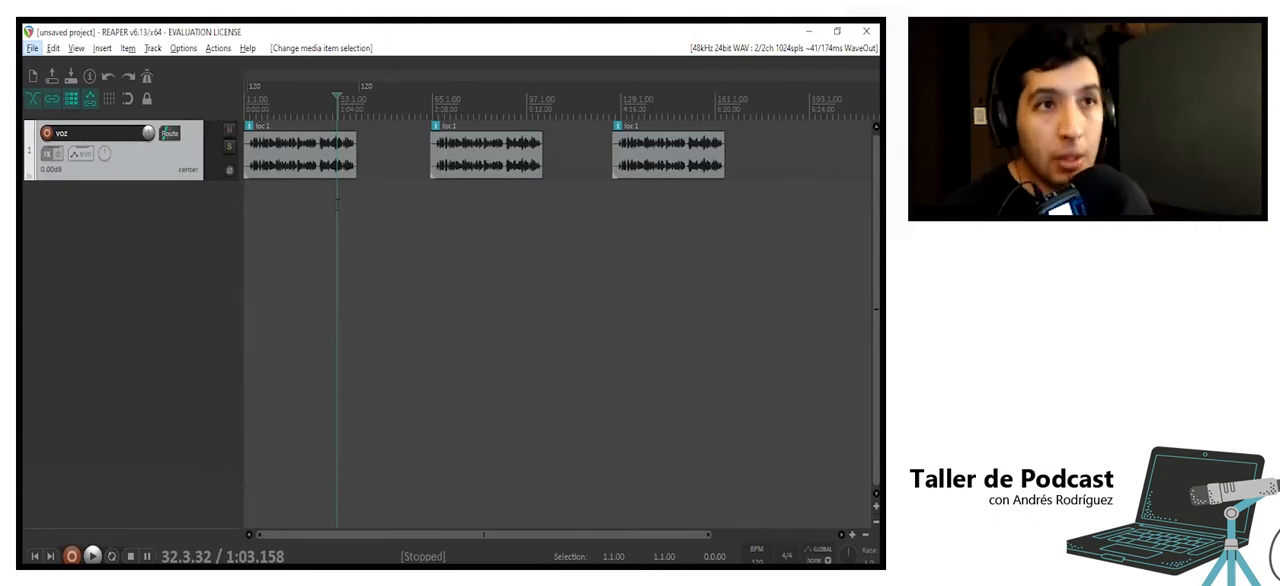
{"action": "left_click", "coordinate": [509, 534]}
{"action": "left_click_drag", "start_coordinate": [501, 534], "coordinate": [824, 550]}
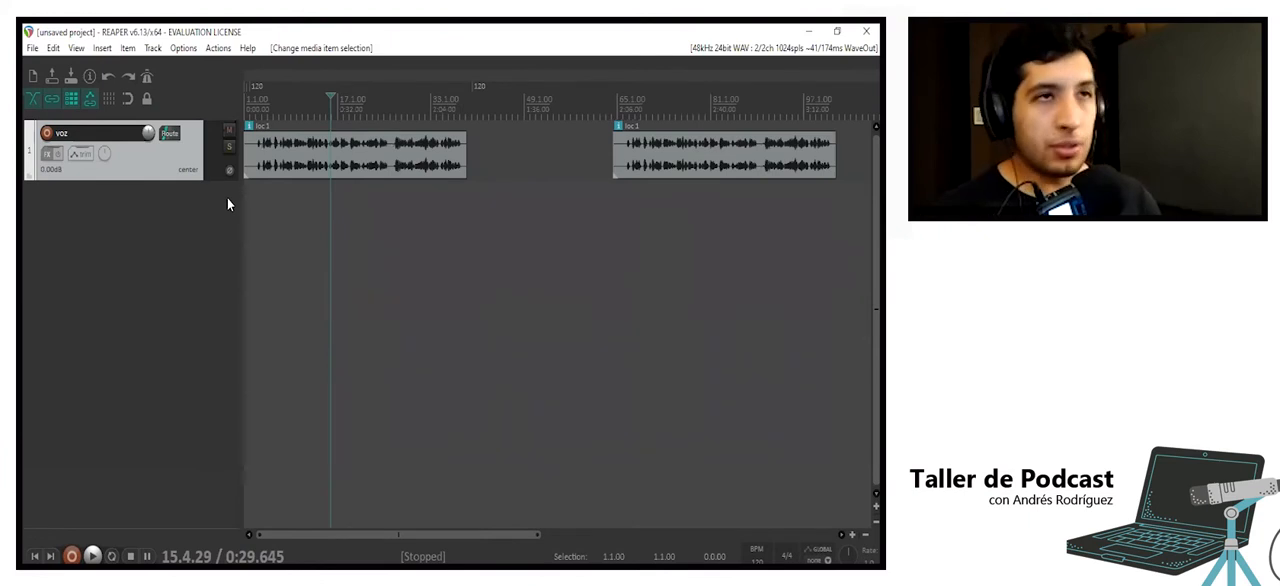
- Mute and unmute the voz track, and set it to solo
{"action": "left_click", "coordinate": [229, 131]}
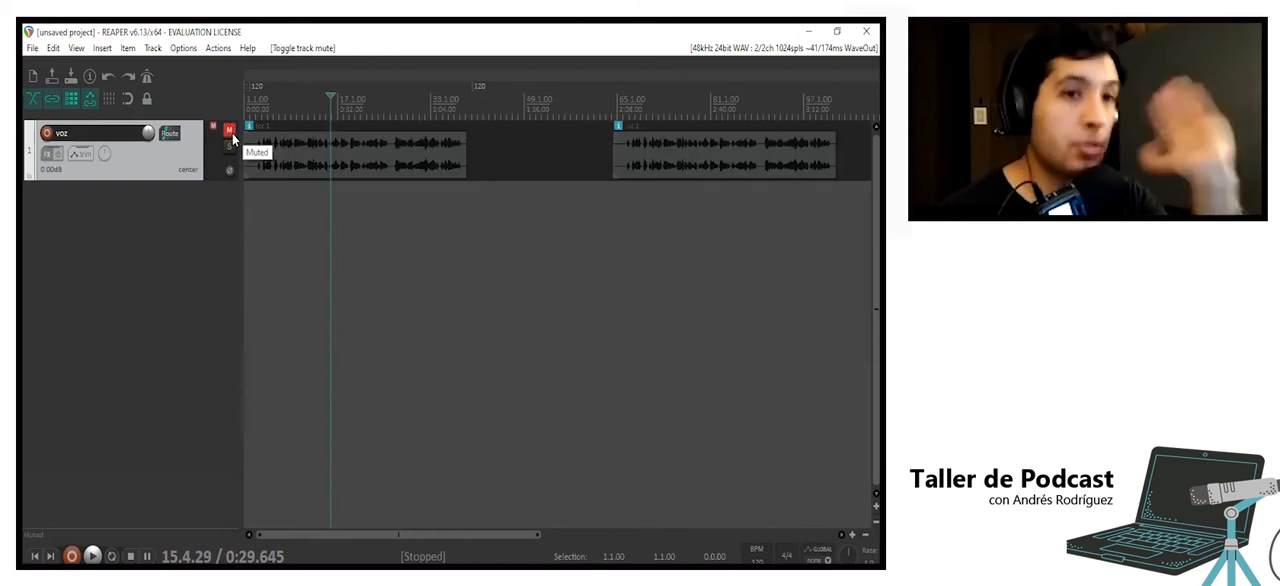
{"action": "left_click", "coordinate": [229, 131]}
{"action": "left_click", "coordinate": [229, 147]}
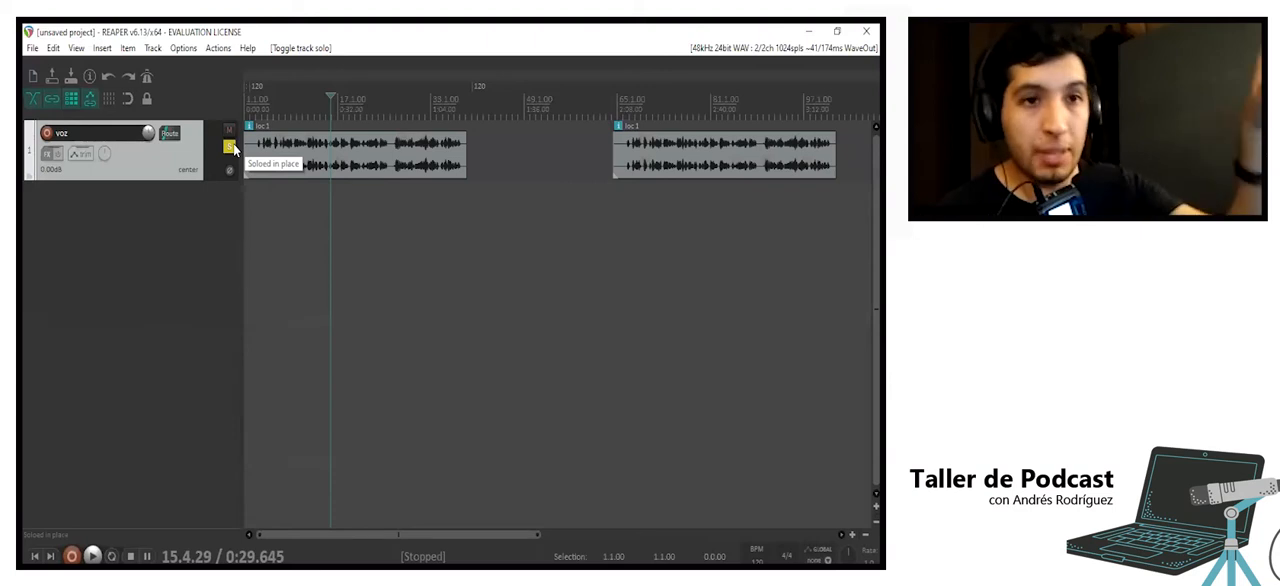
{"action": "left_click", "coordinate": [272, 216]}
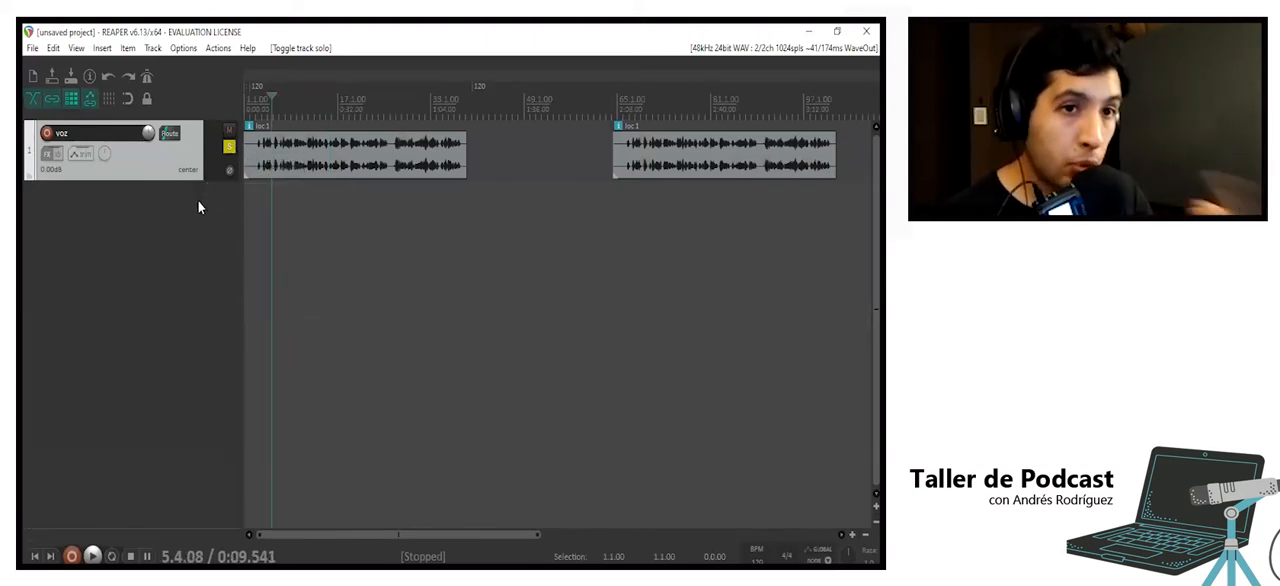
- Select the second loc 1 clip and add a new empty track below the voz track
{"action": "mouse_move", "coordinate": [690, 155]}
{"action": "left_mouse_down"}
{"action": "mouse_move", "coordinate": [692, 192]}
{"action": "mouse_move", "coordinate": [692, 158]}
{"action": "left_mouse_up"}
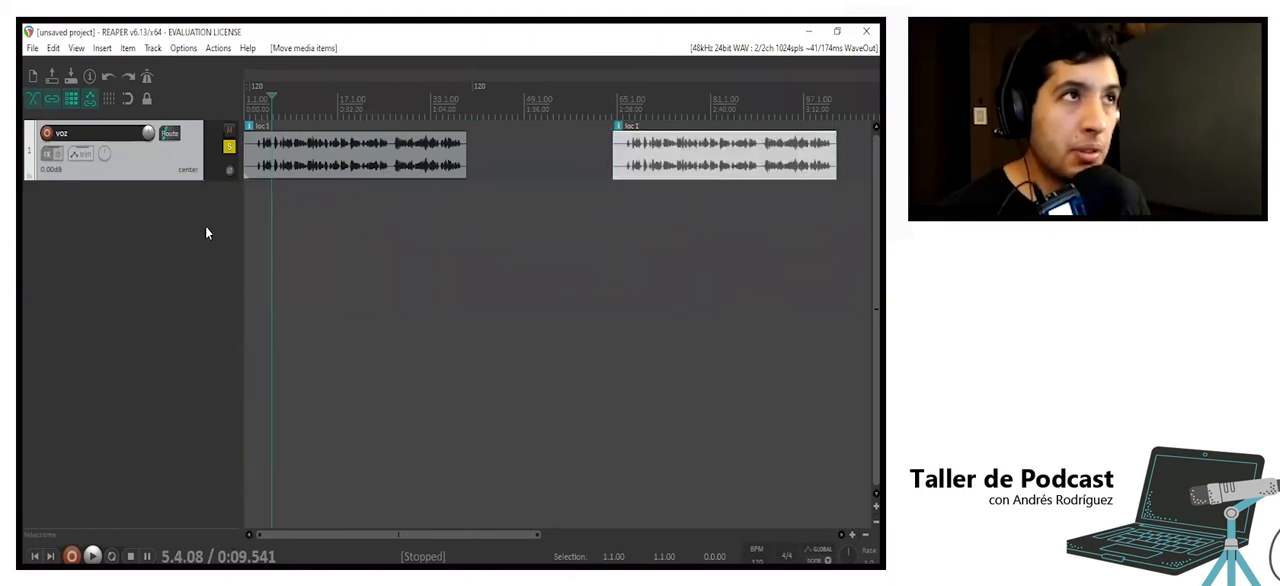
{"action": "double_click", "coordinate": [113, 232]}
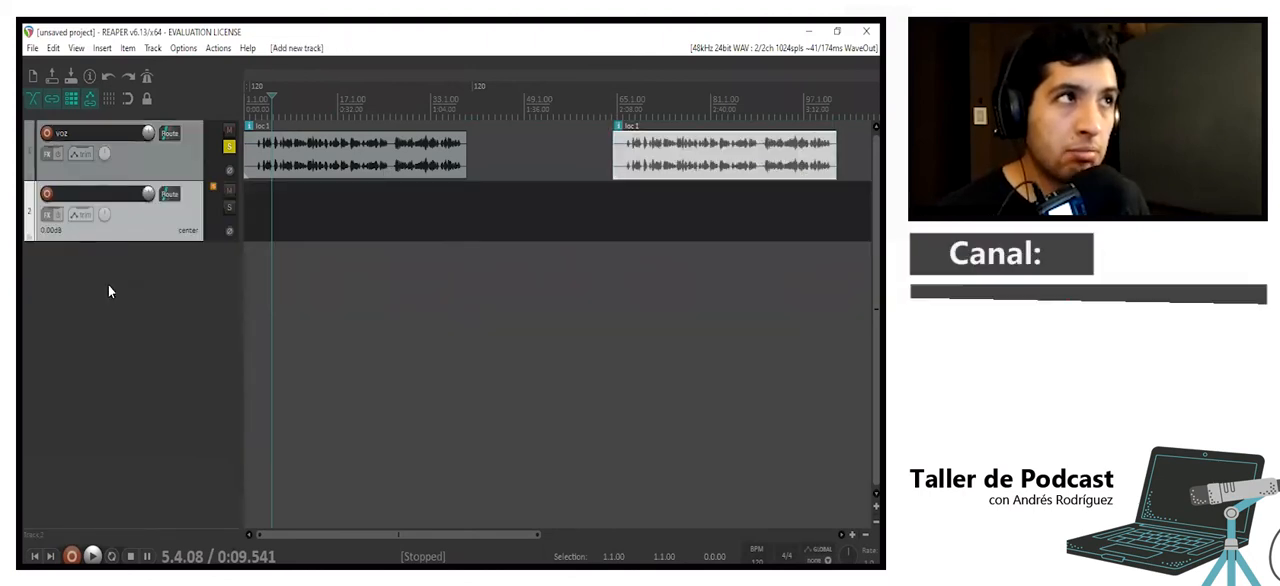
- Add three more empty tracks below the existing two tracks
{"action": "double_click", "coordinate": [106, 360]}
{"action": "double_click", "coordinate": [112, 408]}
{"action": "double_click", "coordinate": [138, 470]}
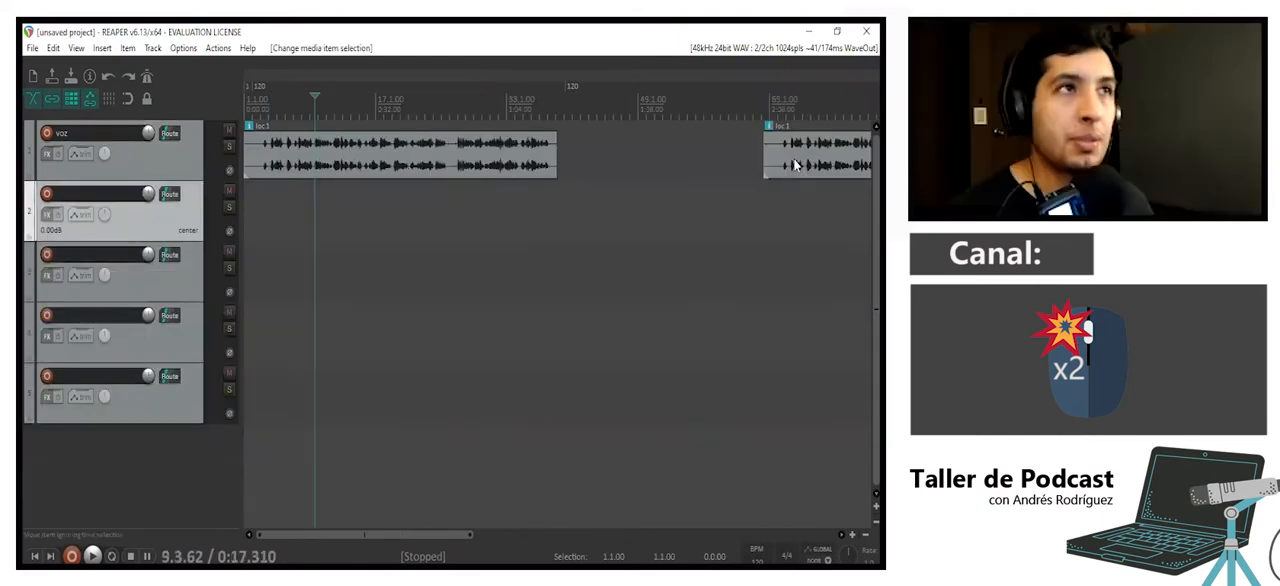
- Move the second loc 1 clip to track 2 at about bar 12 and the third clip to track 3 at about bar 23
{"action": "left_click_drag", "start_coordinate": [793, 161], "coordinate": [364, 210]}
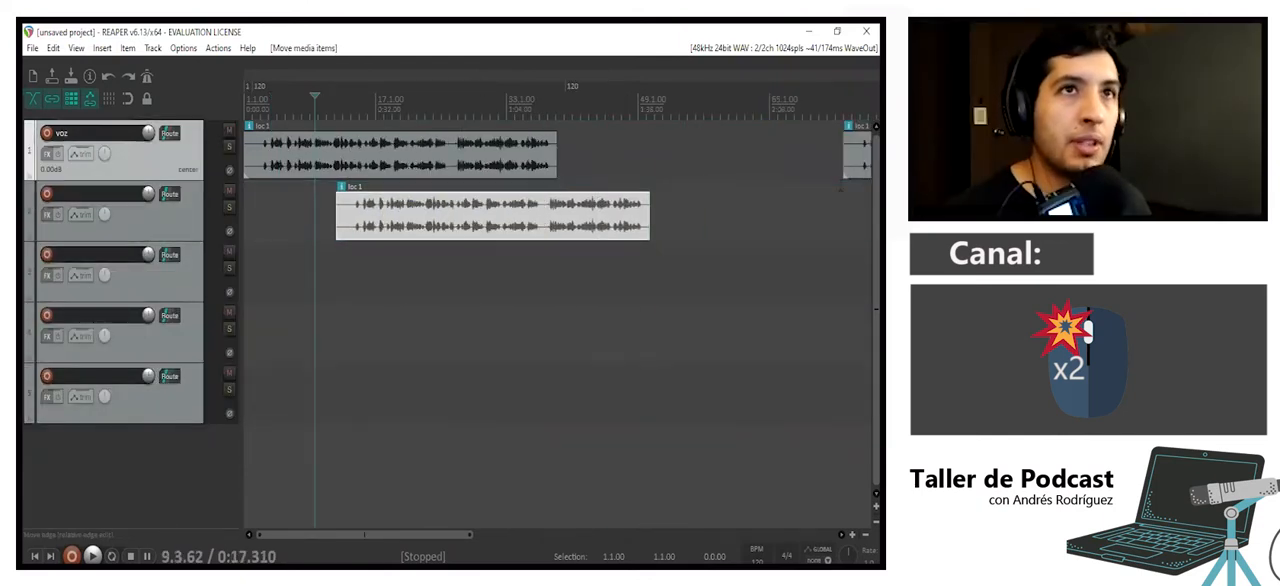
{"action": "left_click", "coordinate": [827, 205]}
{"action": "left_click_drag", "start_coordinate": [863, 155], "coordinate": [442, 280]}
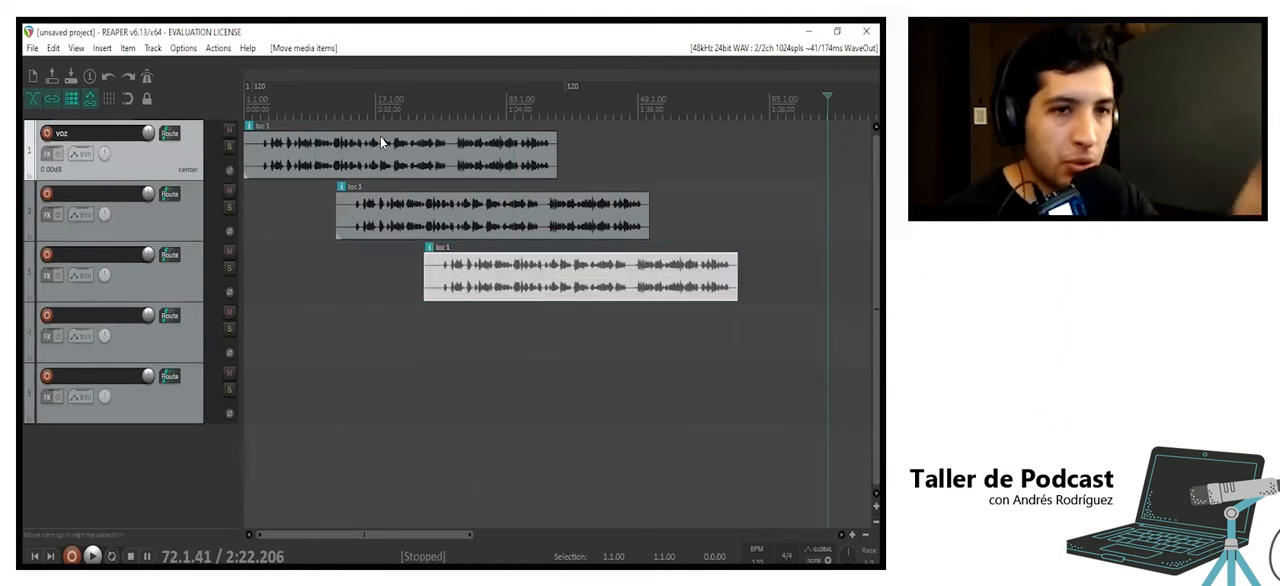
- Solo the voz track and turn its solo off again
{"action": "left_click", "coordinate": [231, 148]}
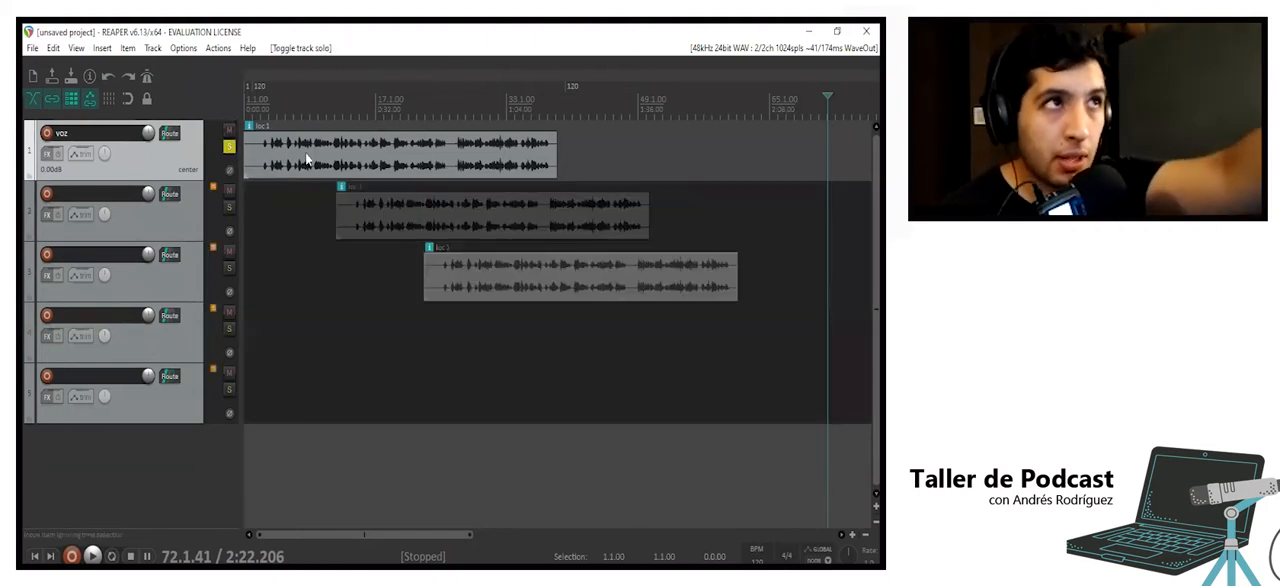
{"action": "left_click", "coordinate": [231, 147]}
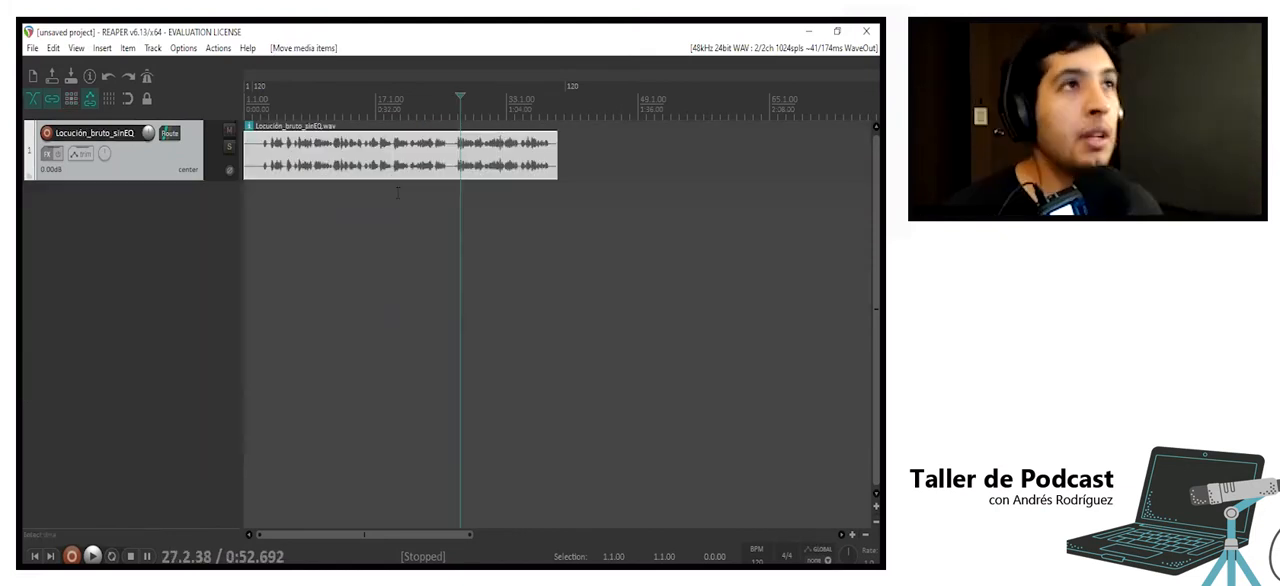
- Play the Locución_bruto_sinEQ recording from about 0:34 and stop playback
{"action": "left_click", "coordinate": [400, 172]}
{"action": "left_click", "coordinate": [404, 177]}
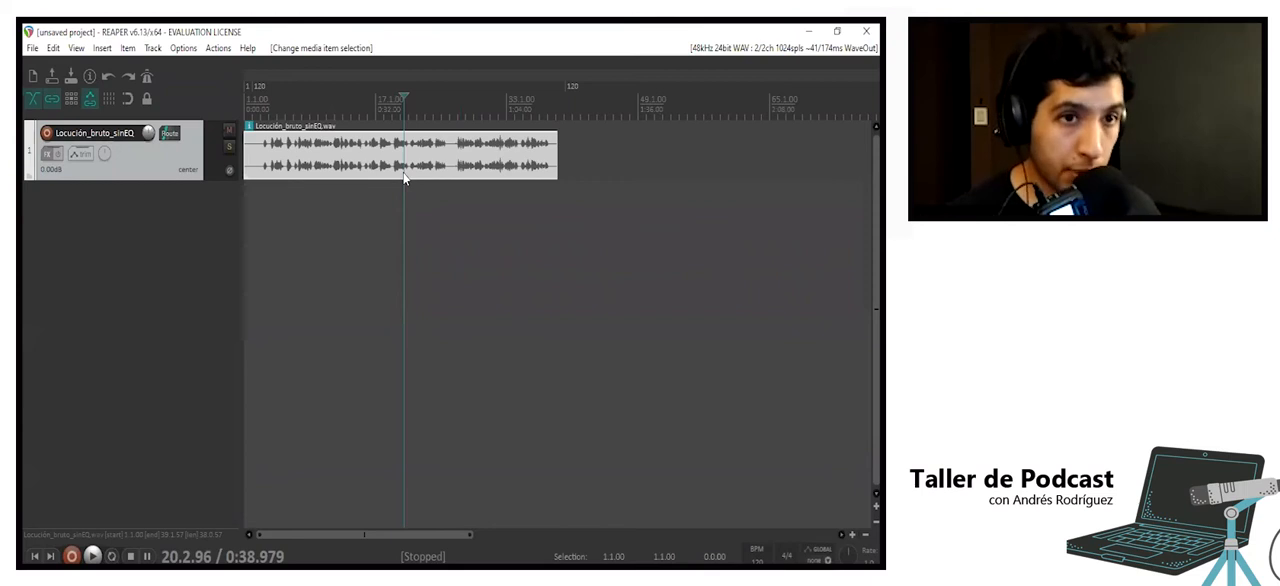
{"action": "left_click", "coordinate": [384, 165]}
{"action": "key", "text": "space"}
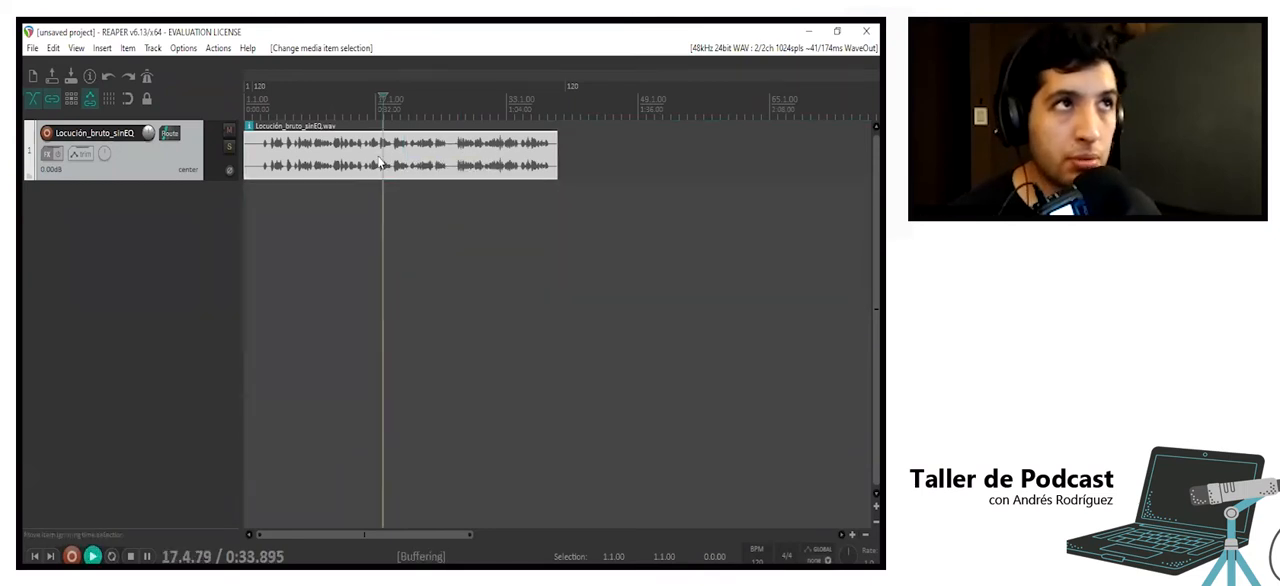
{"action": "key", "text": "space"}
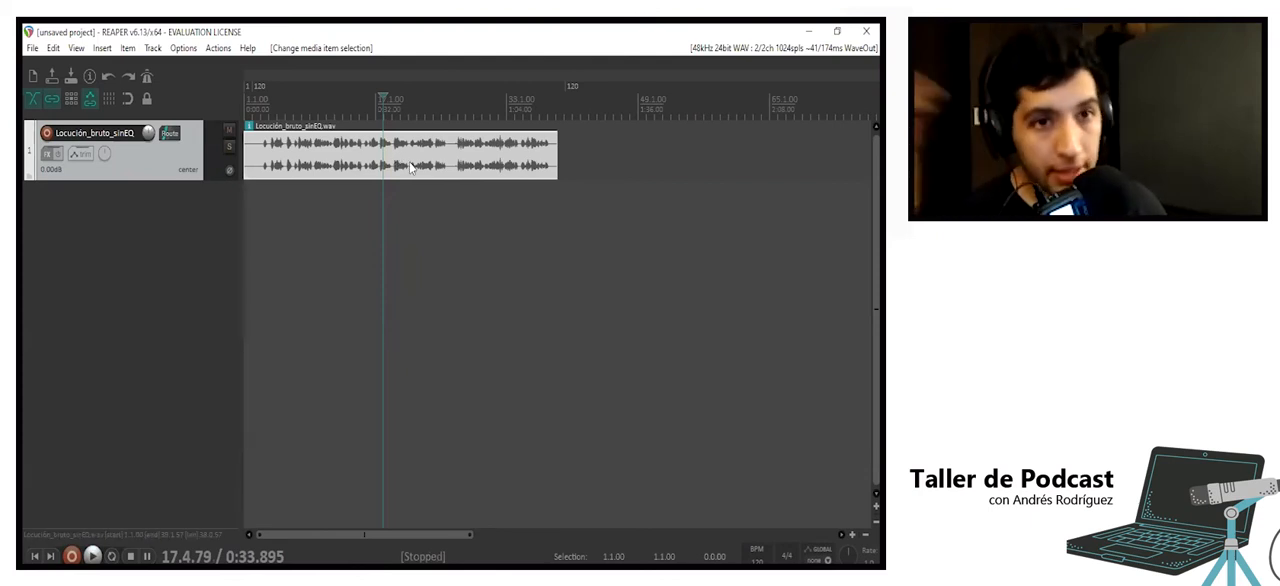
- Try the Mono (left) take channel mode on the Locución_bruto_sinEQ clip and undo the change
{"action": "right_click", "coordinate": [410, 167]}
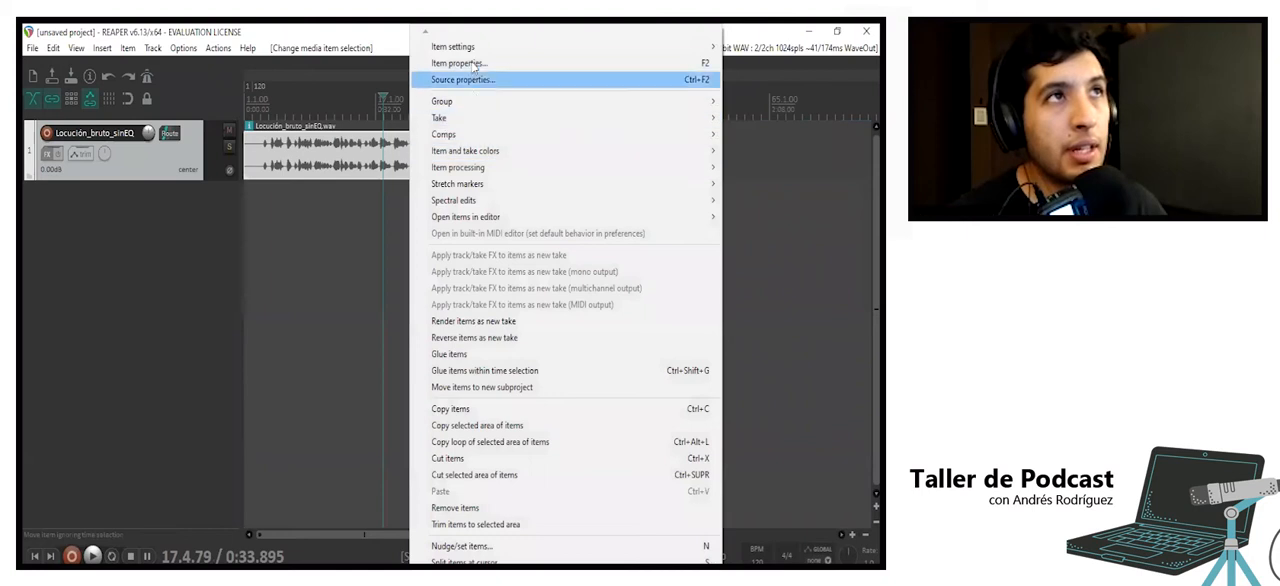
{"action": "mouse_move", "coordinate": [466, 52]}
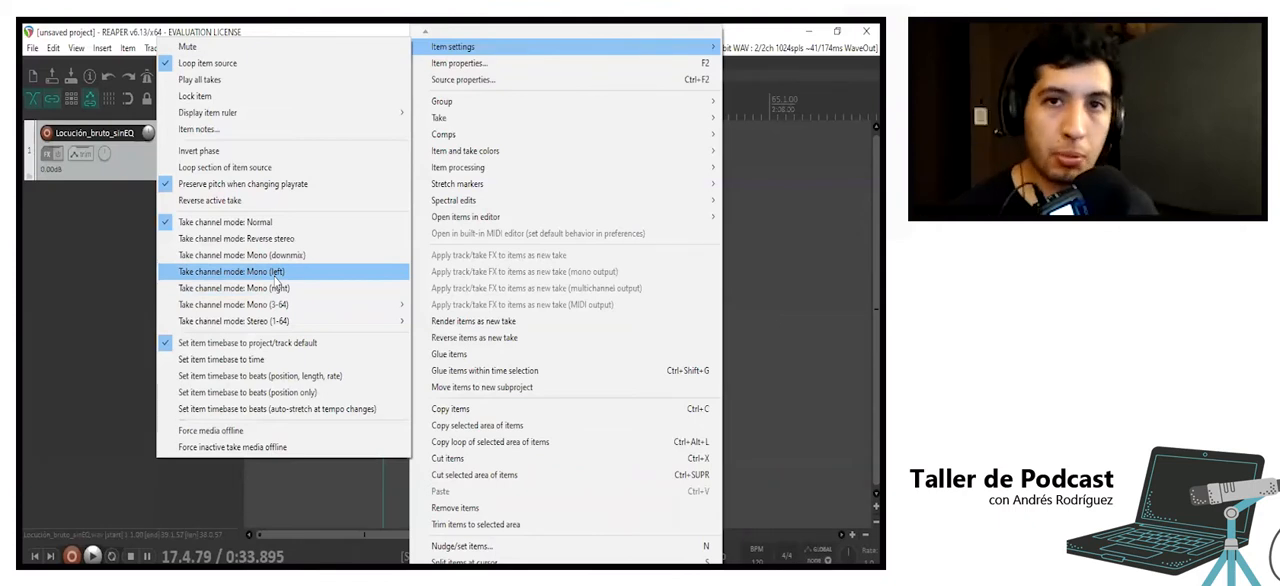
{"action": "left_click", "coordinate": [276, 272]}
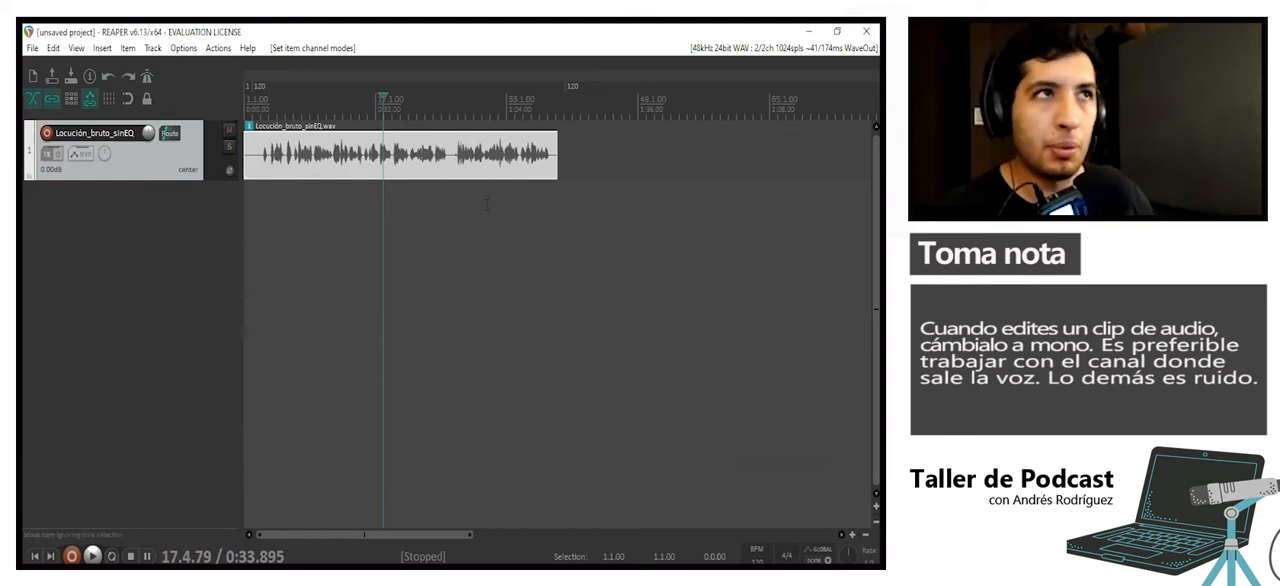
{"action": "key", "text": "ctrl+z"}
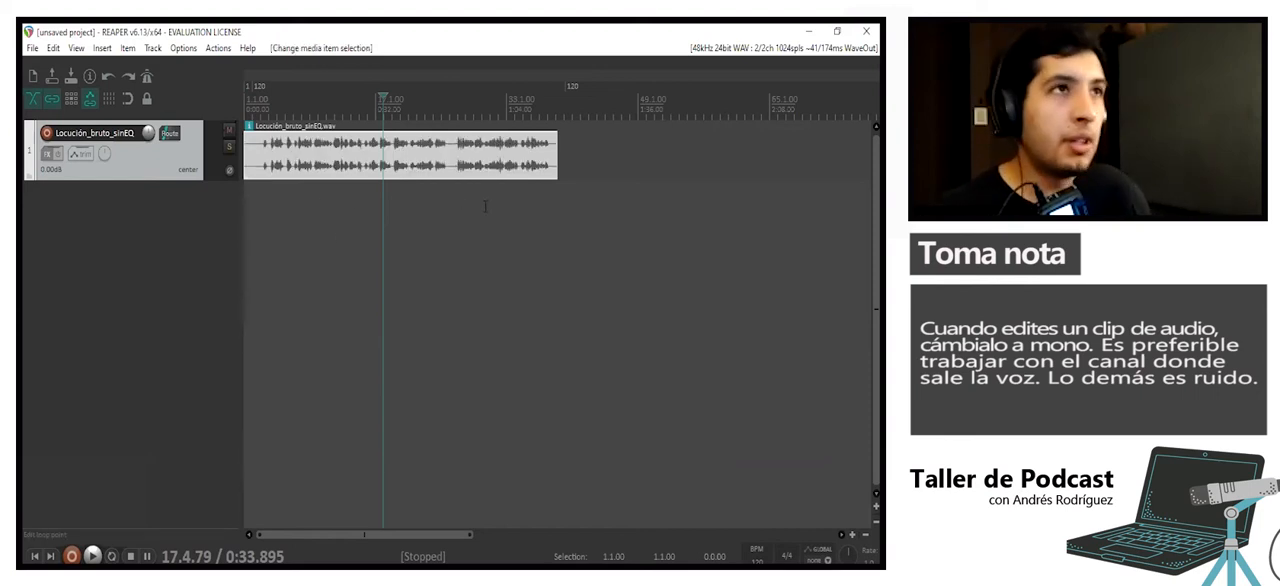
- Play the stereo clip from about 0:12 and stop playback
{"action": "left_click", "coordinate": [295, 141]}
{"action": "key", "text": "space"}
{"action": "key", "text": "space"}
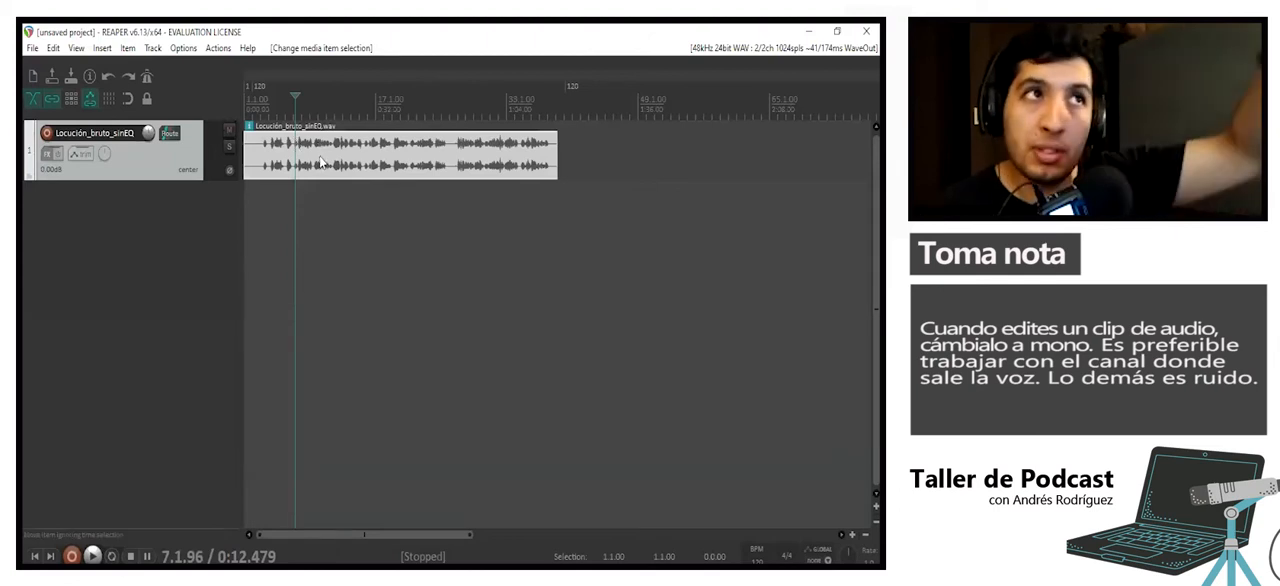
- Set the take channel mode of the Locución_bruto_sinEQ clip to Mono (left)
{"action": "right_click", "coordinate": [320, 161]}
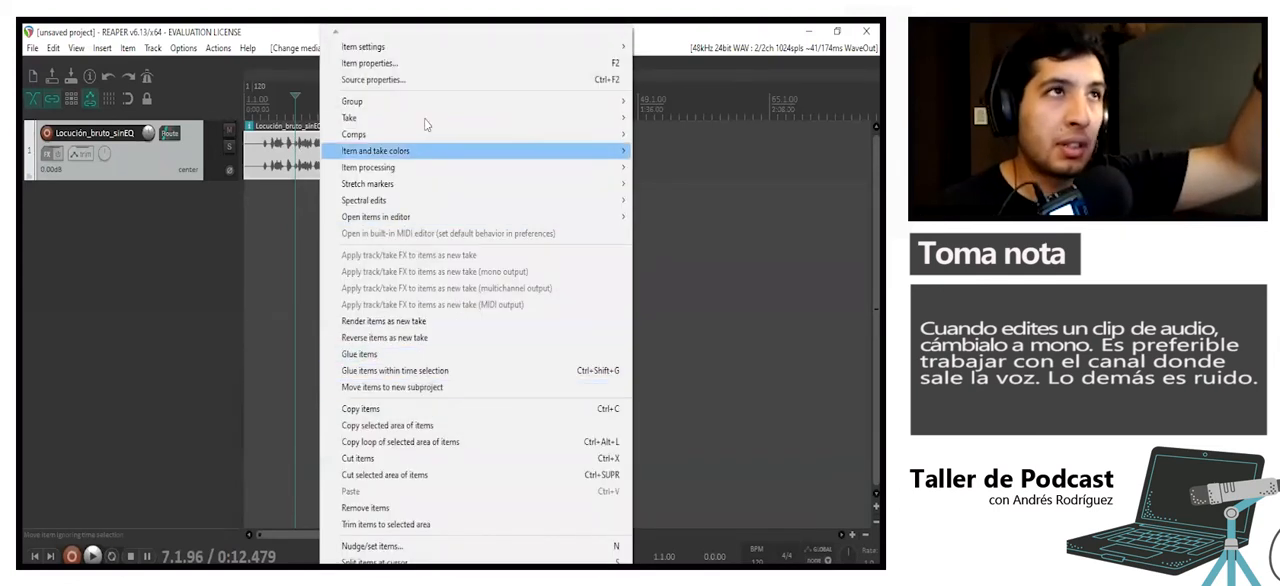
{"action": "mouse_move", "coordinate": [416, 50]}
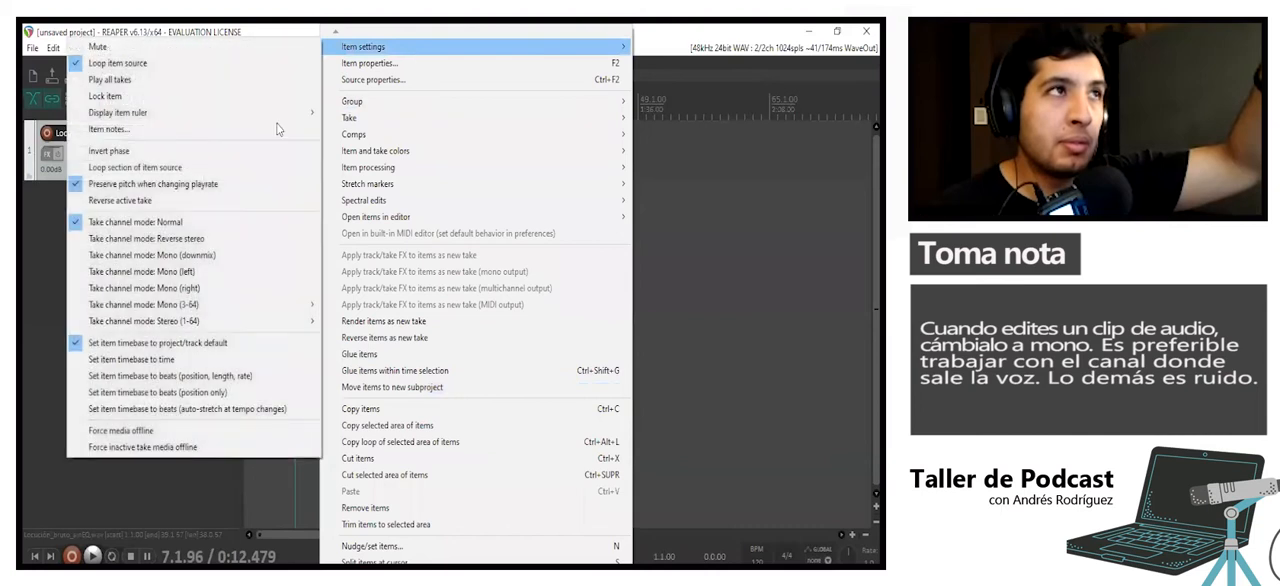
{"action": "left_click", "coordinate": [232, 272]}
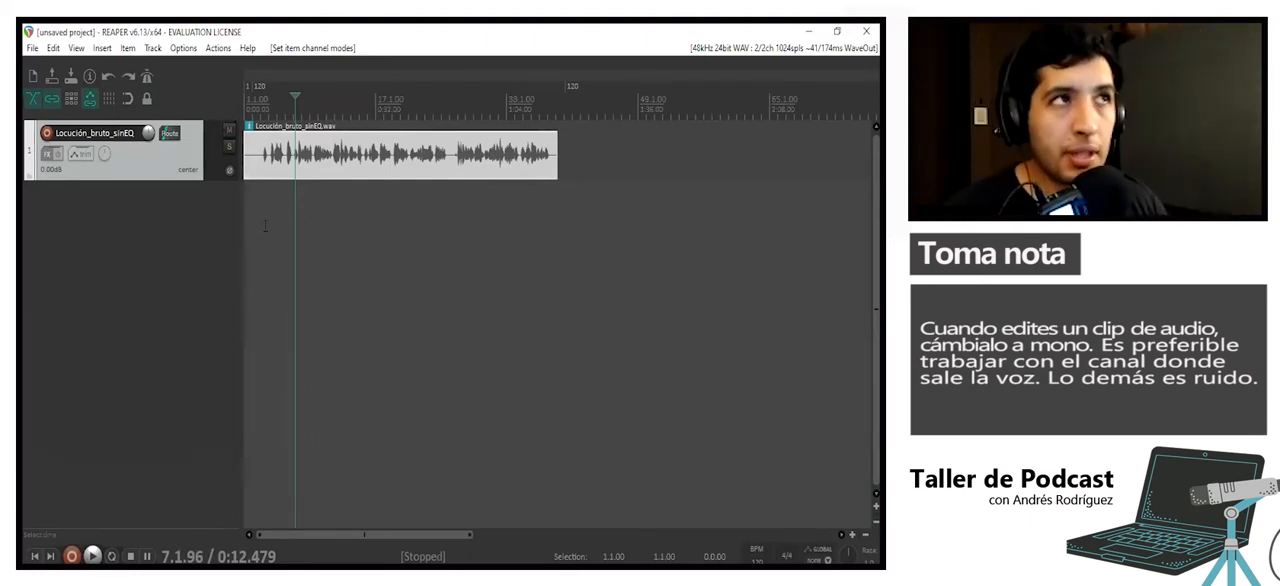
- Split the voice clip just before the first spoken word, at about 4.9 seconds
{"action": "left_click", "coordinate": [275, 155]}
{"action": "scroll", "coordinate": [312, 170], "scroll_direction": "up", "scroll_amount": 3}
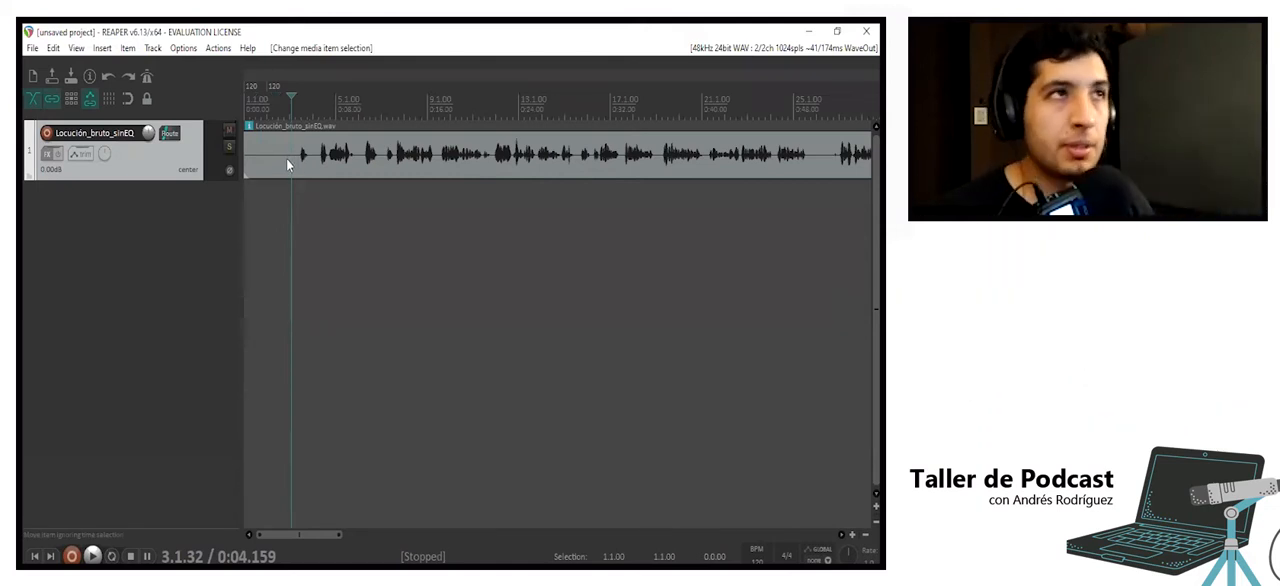
{"action": "left_click", "coordinate": [300, 168]}
{"action": "scroll", "coordinate": [403, 272], "scroll_direction": "up", "scroll_amount": 4}
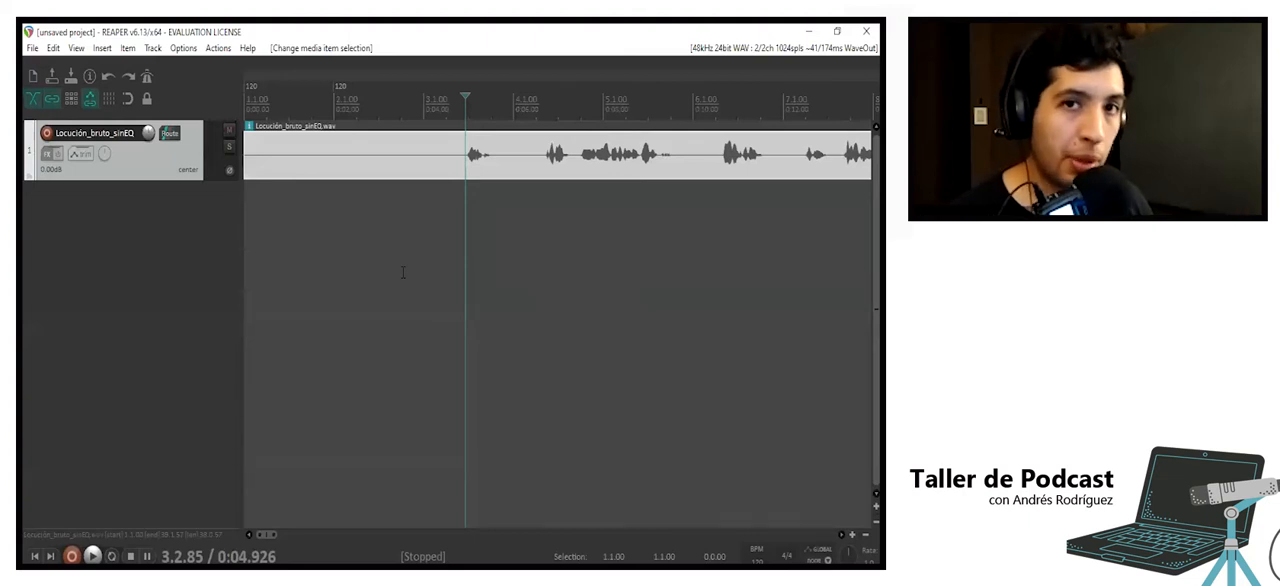
{"action": "scroll", "coordinate": [403, 272], "scroll_direction": "down", "scroll_amount": 3}
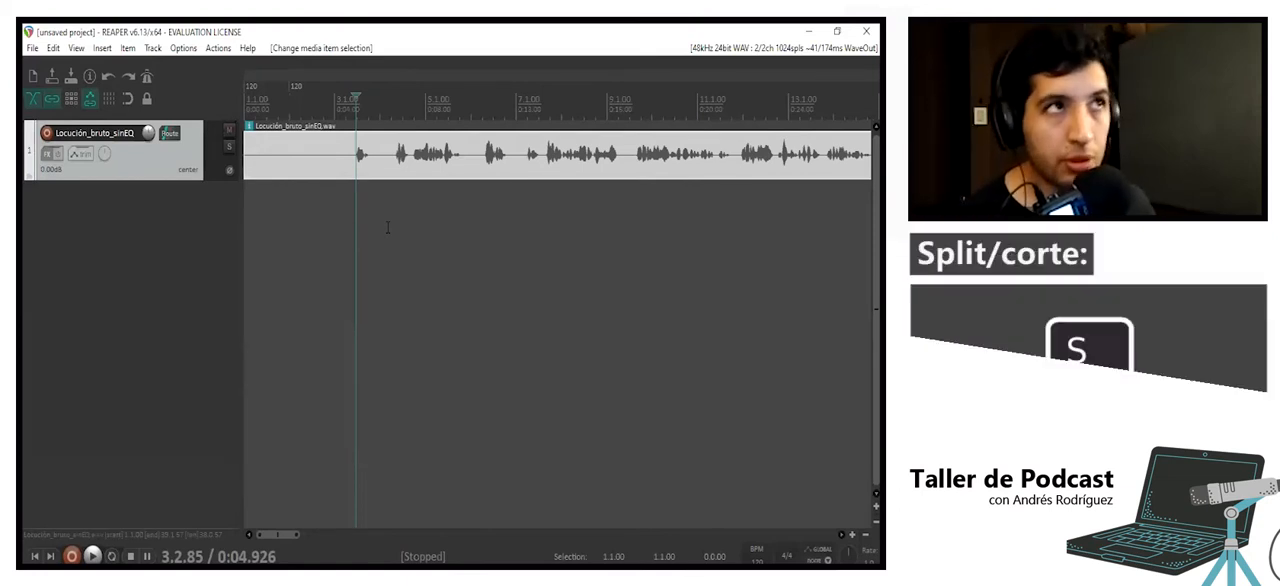
{"action": "key", "text": "s"}
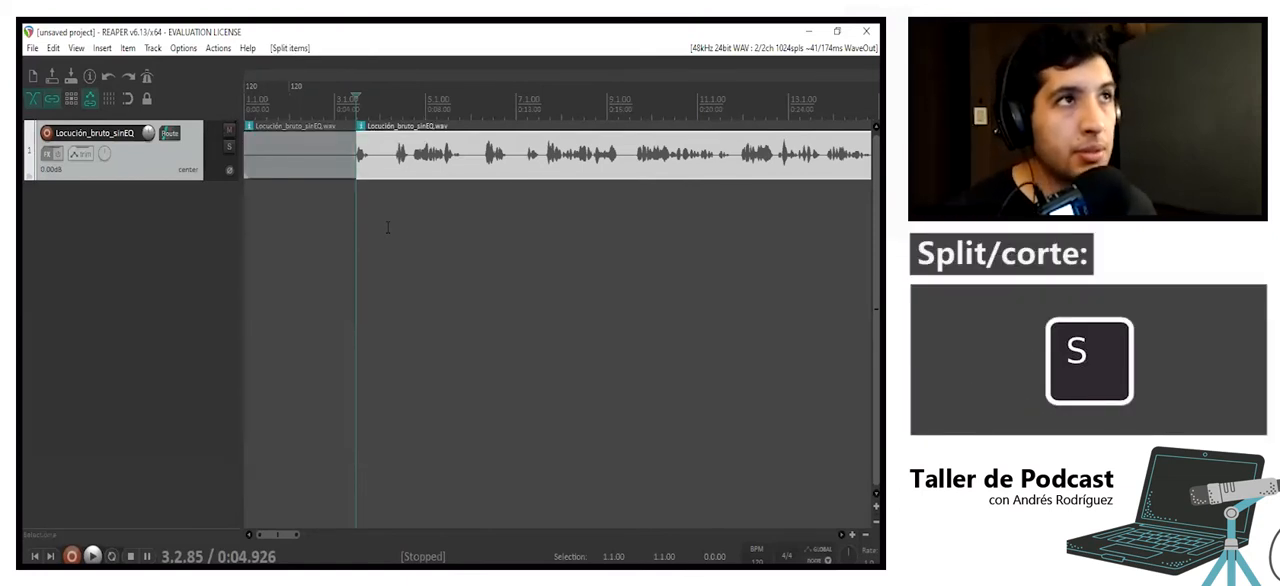
- Delete the silent piece before the split at the start of the recording
{"action": "left_click", "coordinate": [326, 172]}
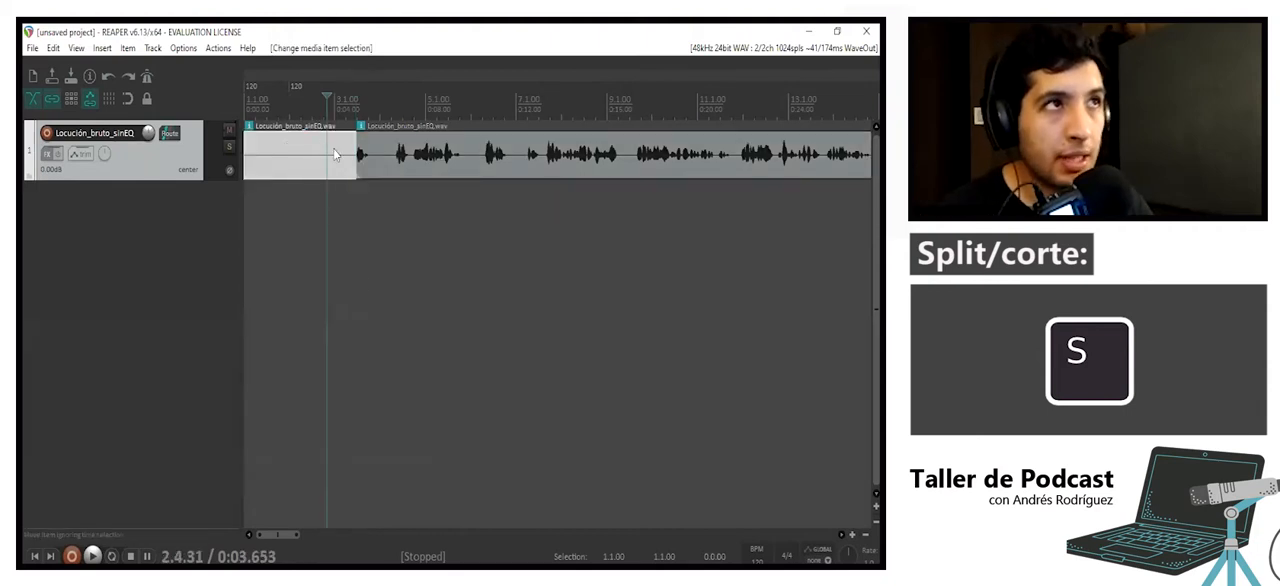
{"action": "left_click", "coordinate": [409, 166]}
{"action": "left_click", "coordinate": [301, 160]}
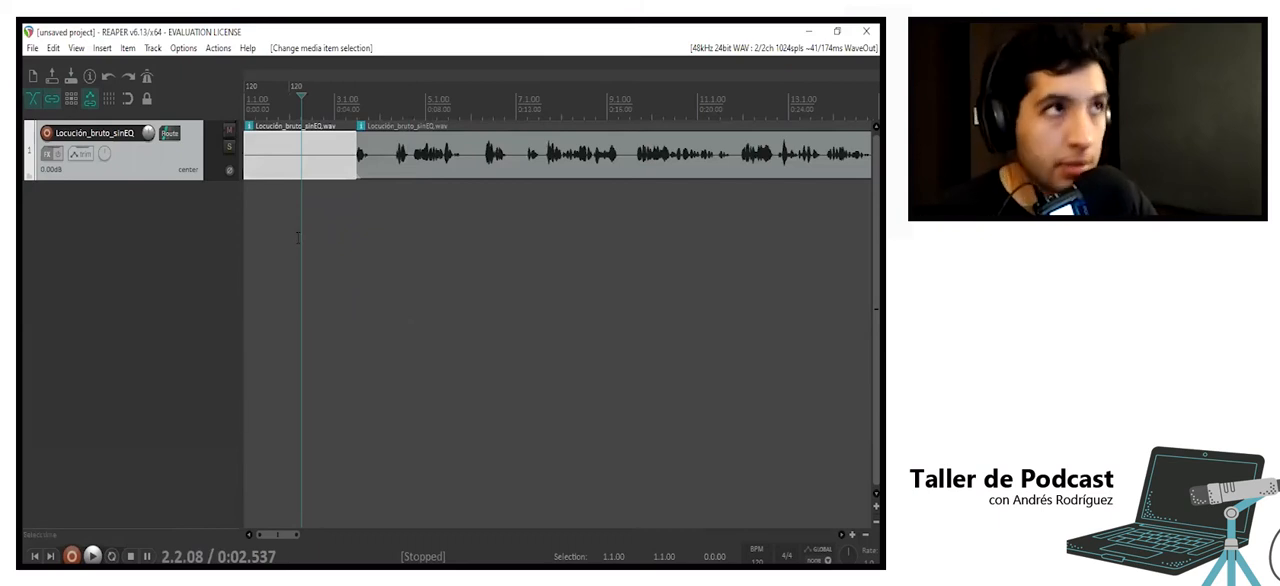
{"action": "key", "text": "Delete"}
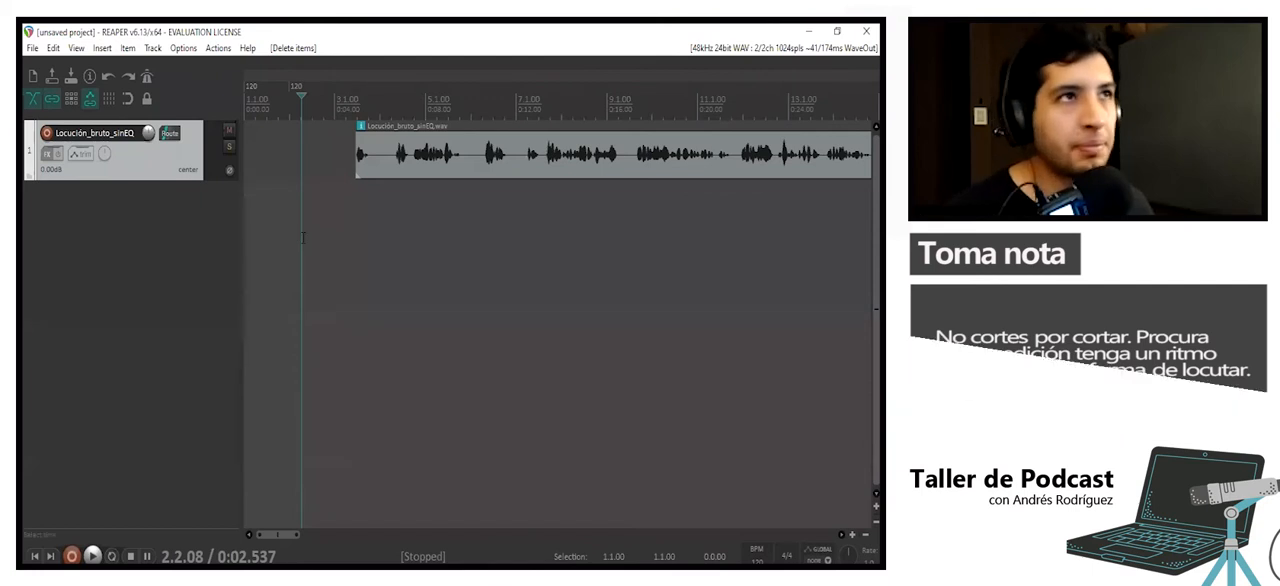
- Play the trimmed voice clip from its beginning, following the waveform to about 0:17, and stop playback
{"action": "left_click", "coordinate": [374, 226]}
{"action": "scroll", "coordinate": [376, 224], "scroll_direction": "up", "scroll_amount": 4}
{"action": "left_click", "coordinate": [510, 198]}
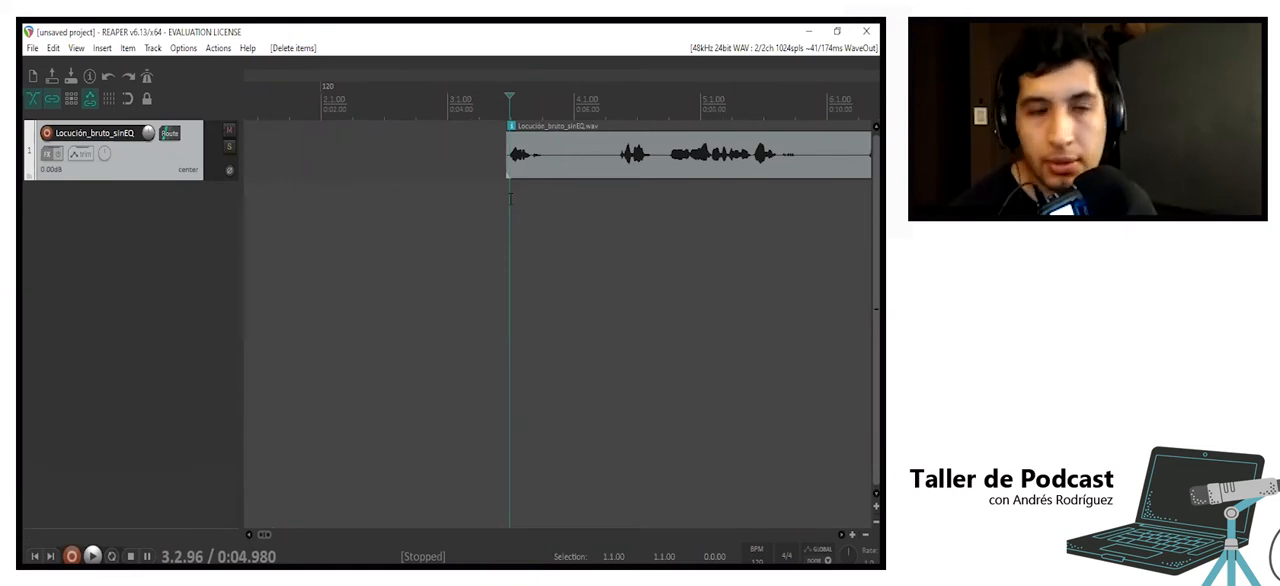
{"action": "key", "text": "space"}
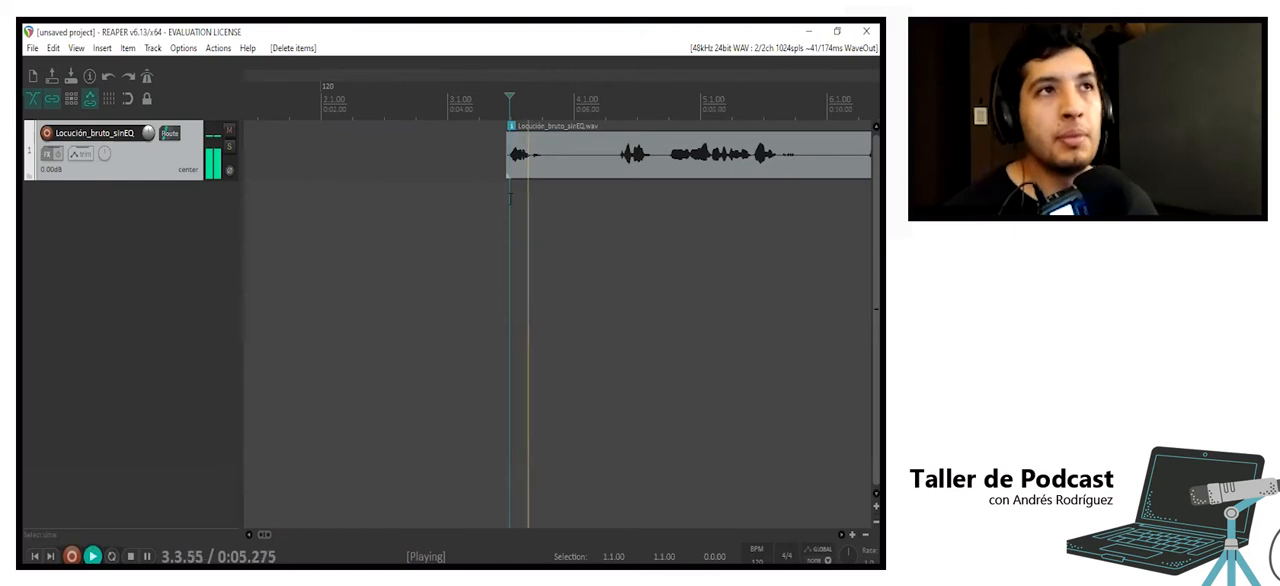
{"action": "scroll", "coordinate": [578, 203], "scroll_direction": "down", "scroll_amount": 2}
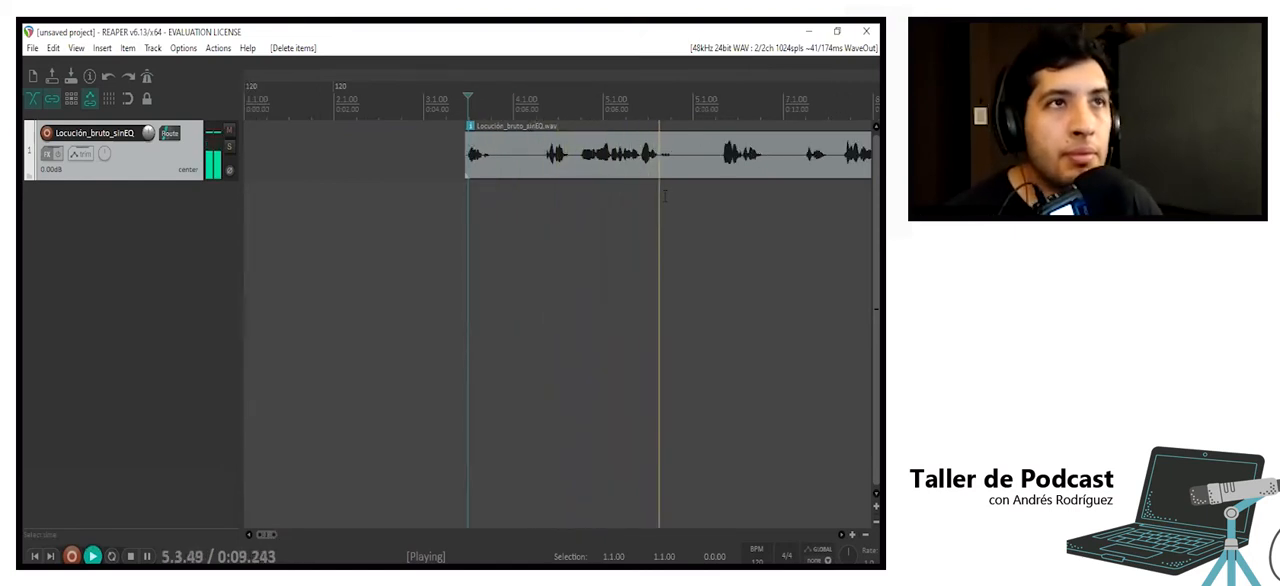
{"action": "scroll", "coordinate": [665, 197], "scroll_direction": "right", "scroll_amount": 3}
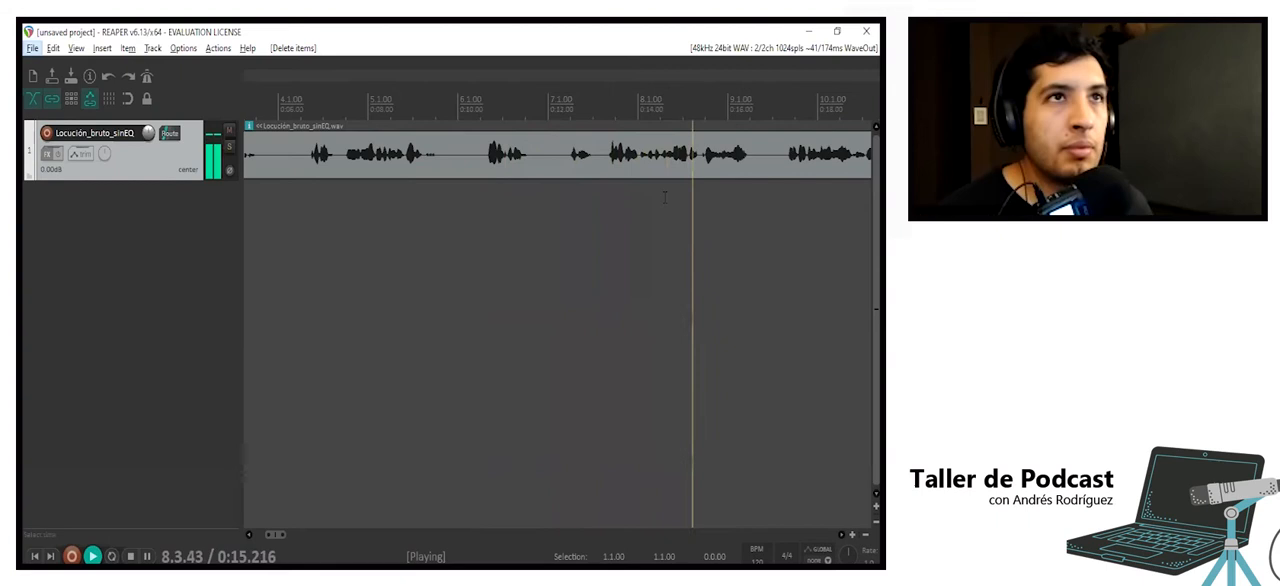
{"action": "key", "text": "alt+space"}
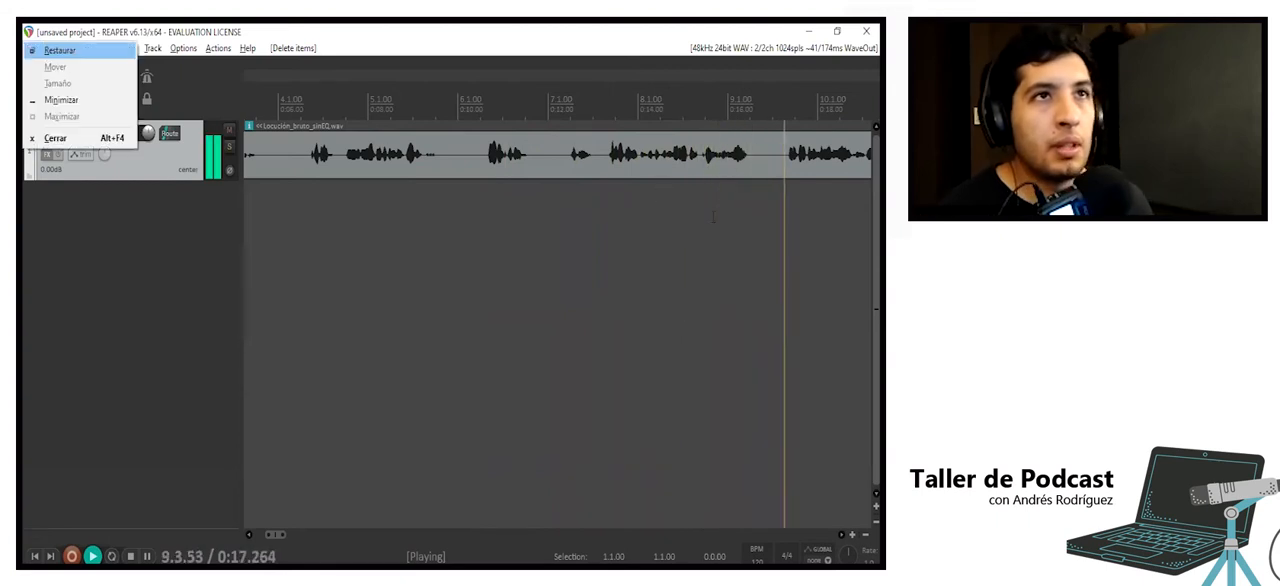
{"action": "key", "text": "Escape"}
{"action": "key", "text": "space"}
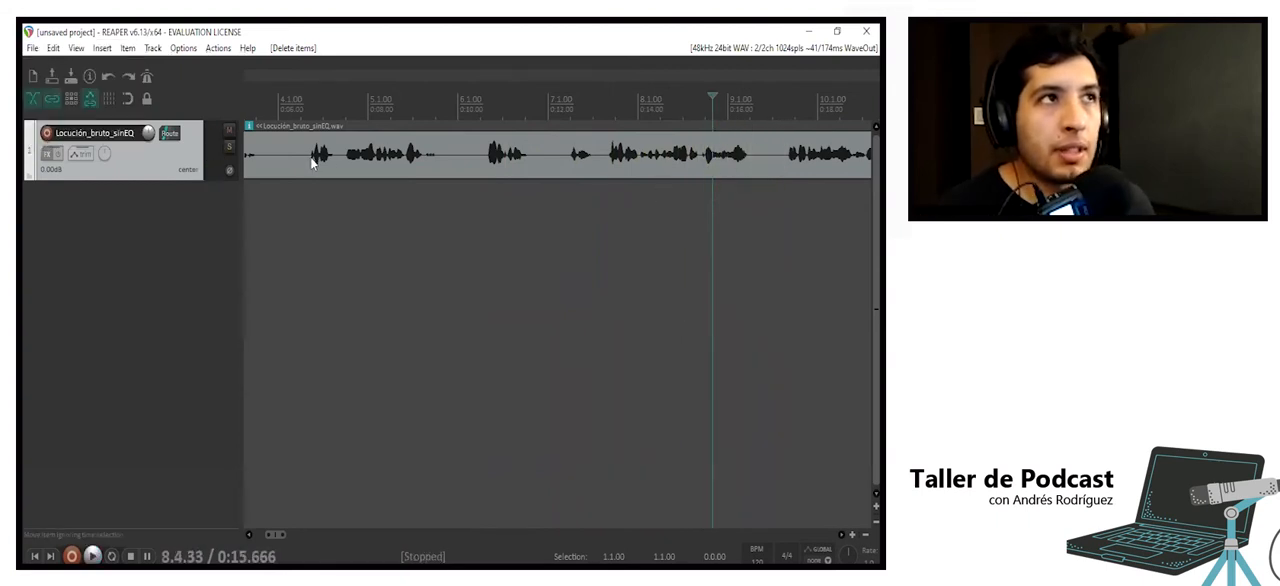
- Split the voice clip at about 13.4 seconds and at about 6.7 seconds to isolate the unwanted passage
{"action": "left_click", "coordinate": [312, 163]}
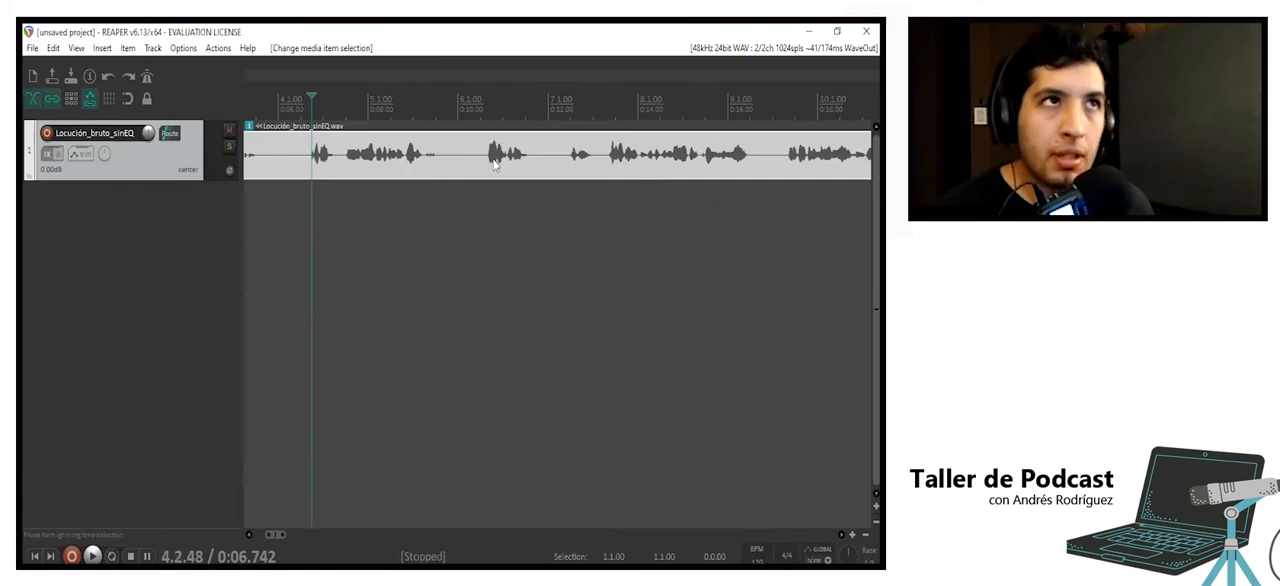
{"action": "left_click", "coordinate": [610, 163]}
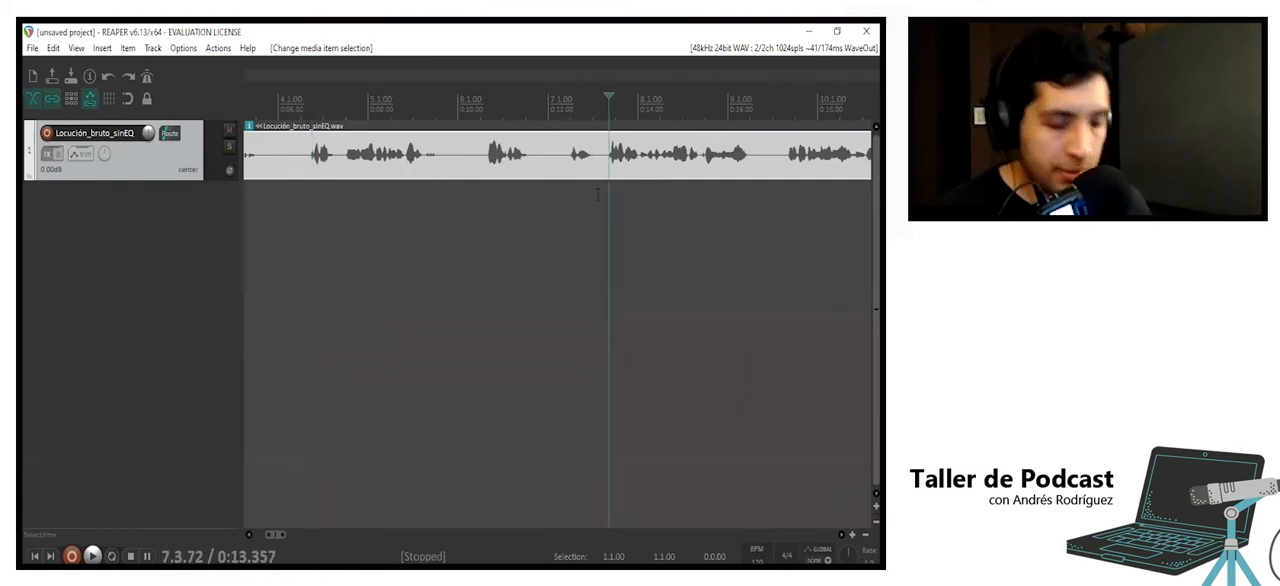
{"action": "key", "text": "s"}
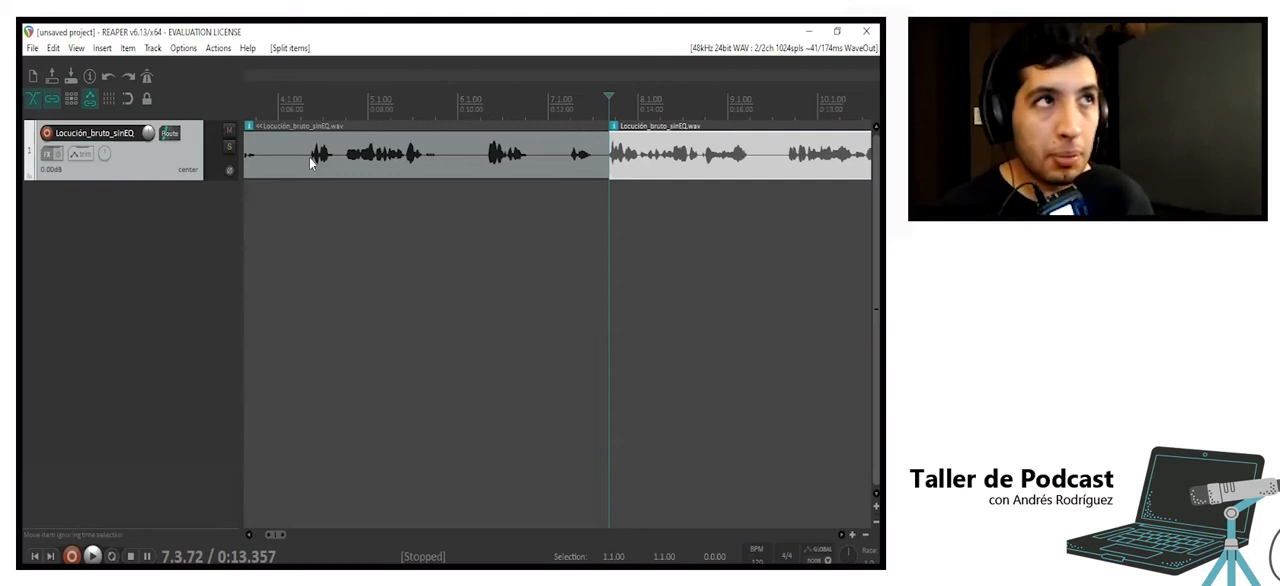
{"action": "left_click", "coordinate": [310, 157]}
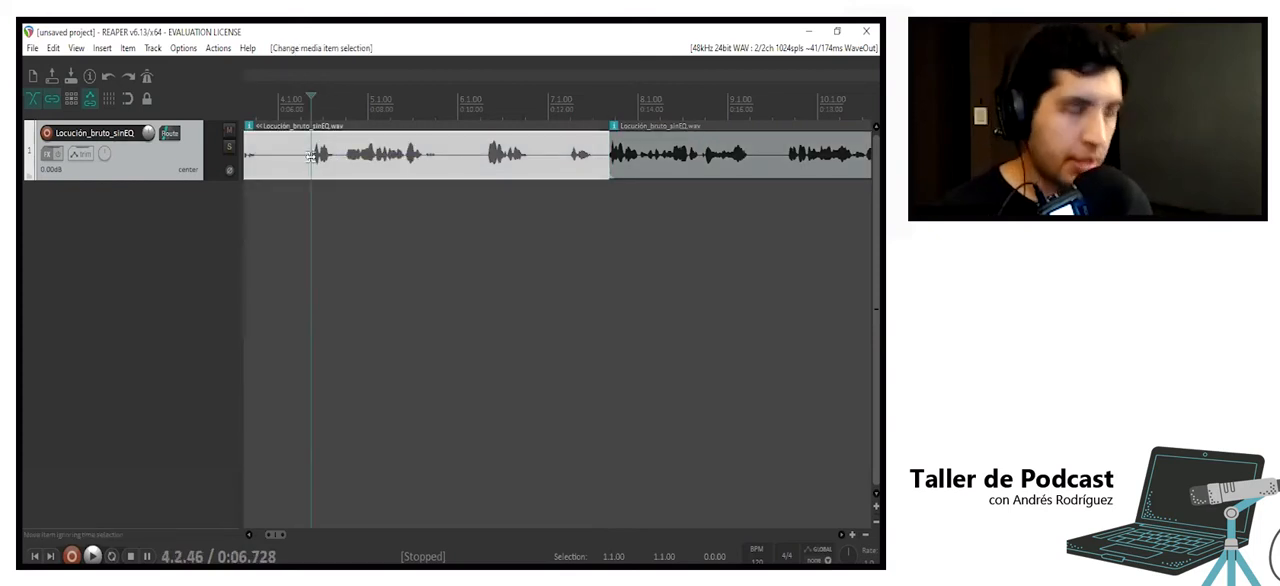
{"action": "key", "text": "s"}
- Delete the isolated middle piece and move the following clip back against the end of the first piece
{"action": "left_click", "coordinate": [434, 158]}
{"action": "left_click", "coordinate": [426, 150]}
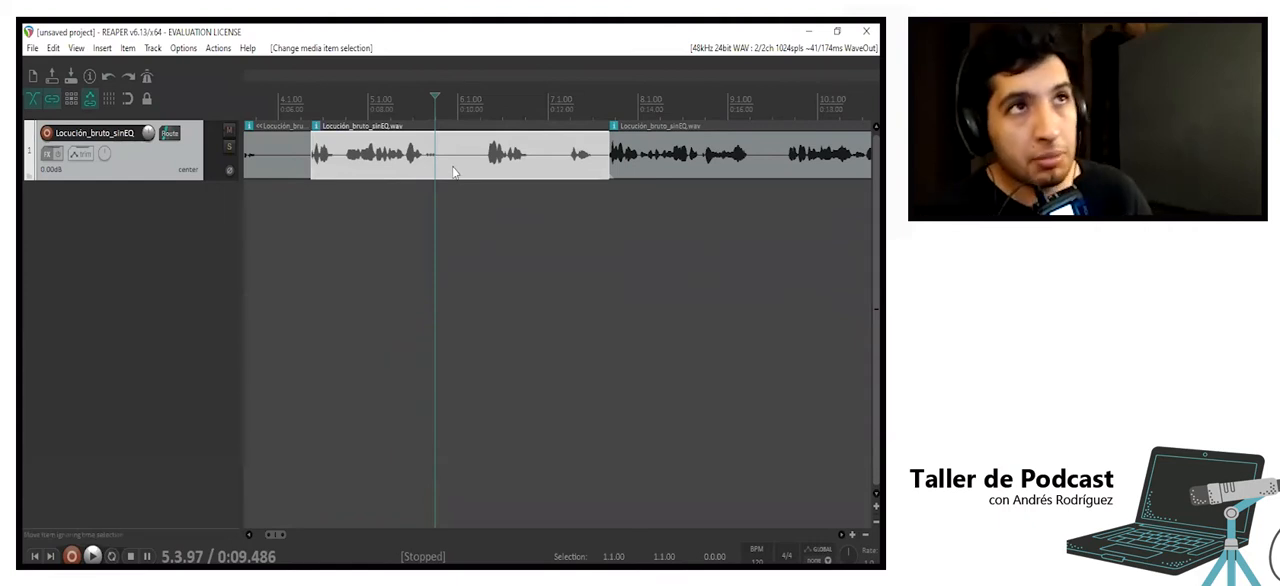
{"action": "key", "text": "Delete"}
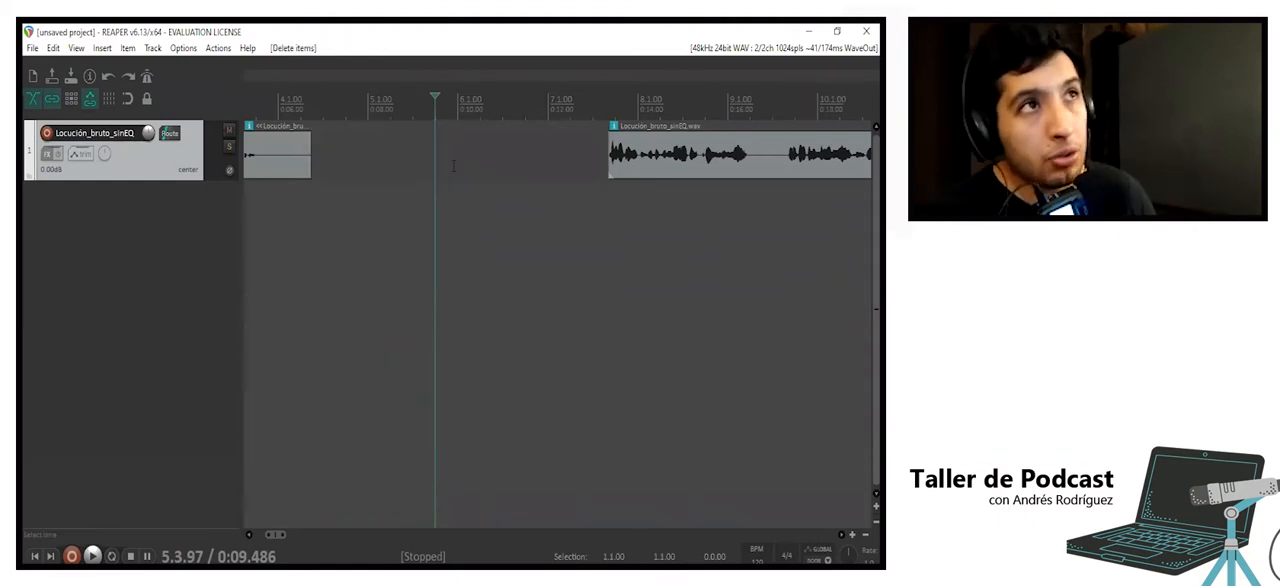
{"action": "left_click_drag", "start_coordinate": [652, 166], "coordinate": [362, 188]}
{"action": "scroll", "coordinate": [397, 195], "scroll_direction": "down", "scroll_amount": 2}
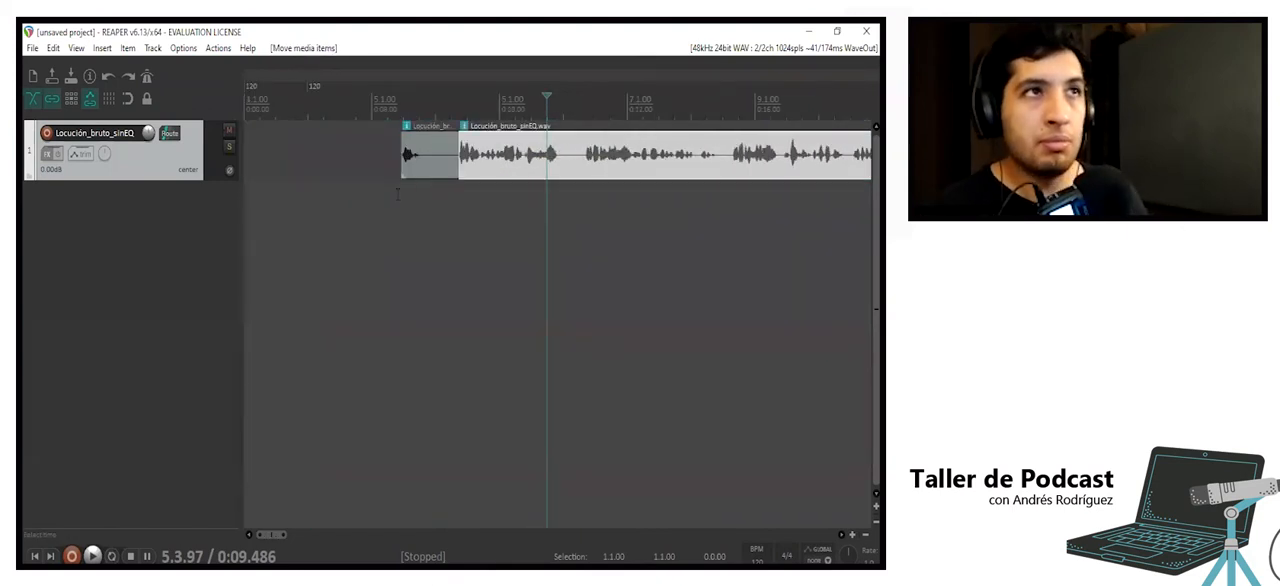
- Undo the clip move, the deletion and the splits of the voice recording, and turn on per-track ripple editing
{"action": "key", "text": "ctrl+z"}
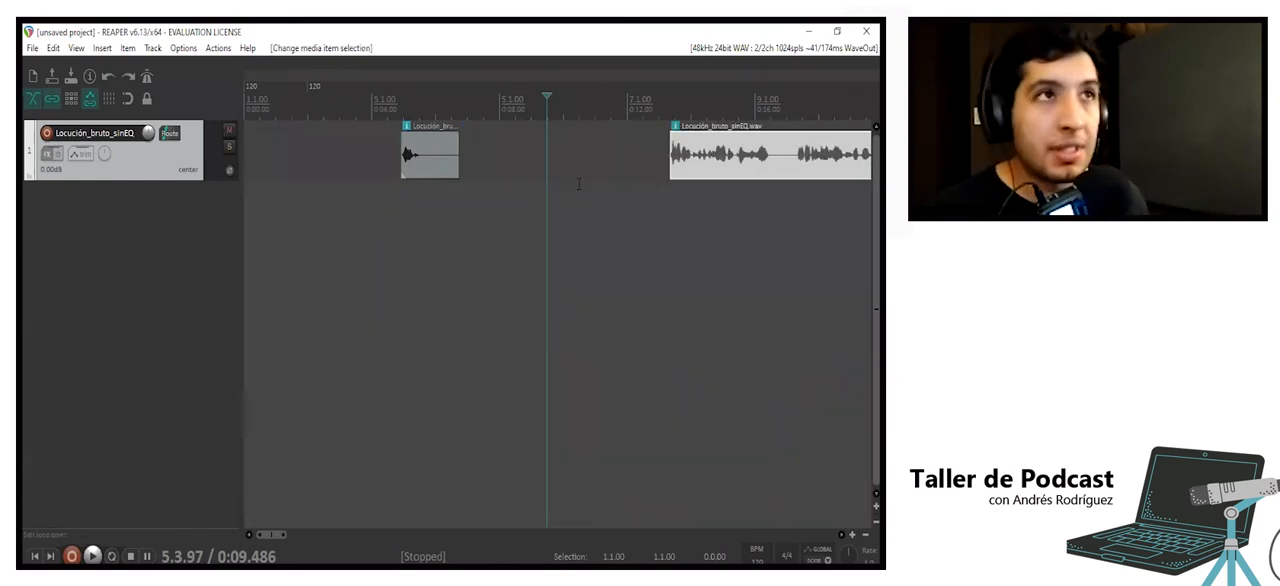
{"action": "key", "text": "ctrl+z"}
{"action": "key", "text": "ctrl+z"}
{"action": "key", "text": "ctrl+z"}
{"action": "key", "text": "ctrl+z"}
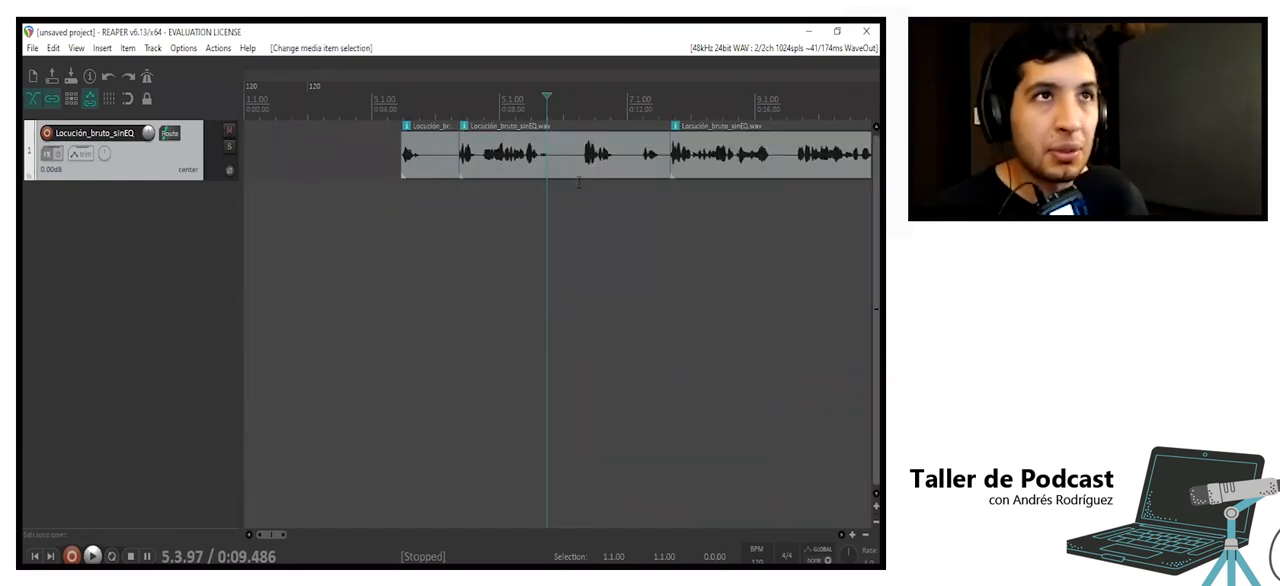
{"action": "key", "text": "ctrl+z"}
{"action": "key", "text": "ctrl+z"}
{"action": "key", "text": "ctrl+z"}
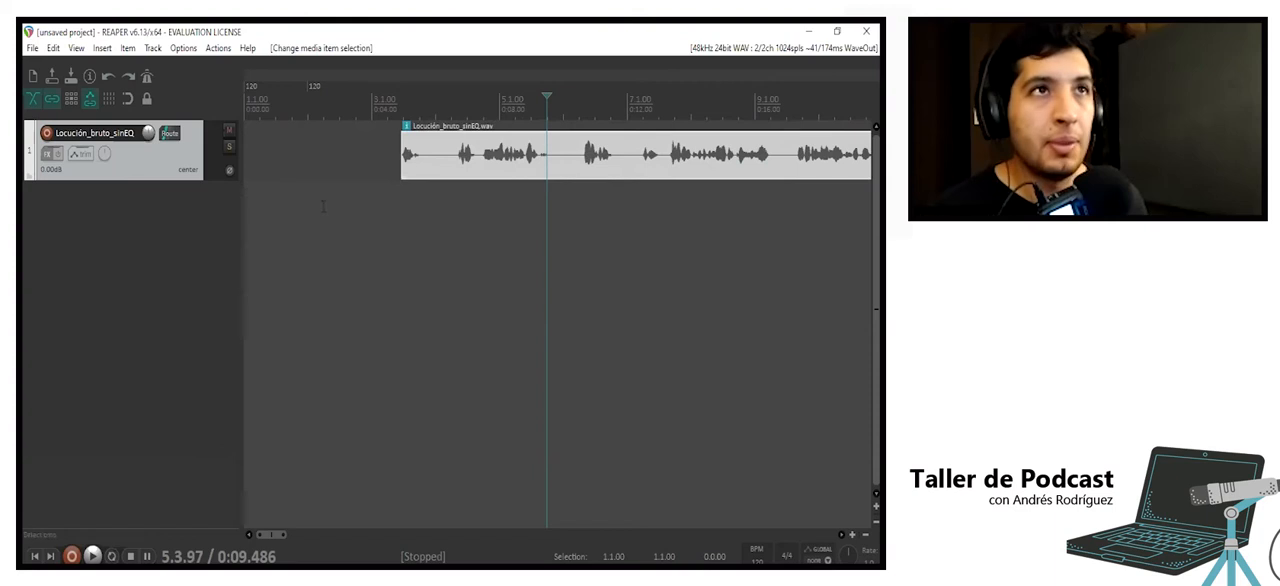
{"action": "left_click", "coordinate": [73, 99]}
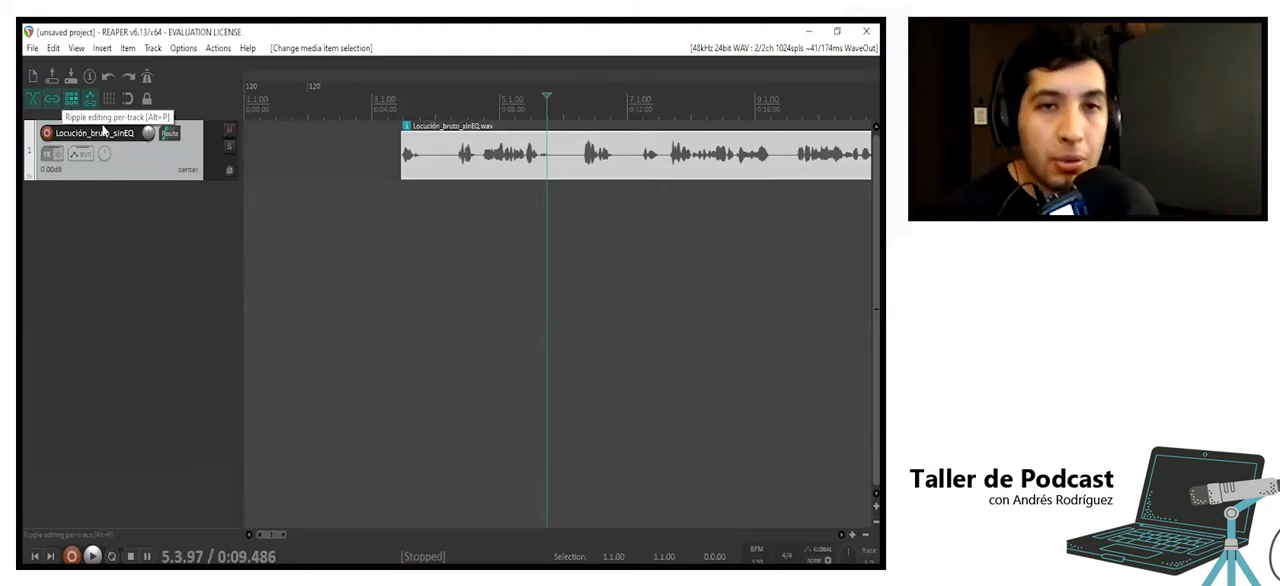
{"action": "left_click", "coordinate": [584, 164]}
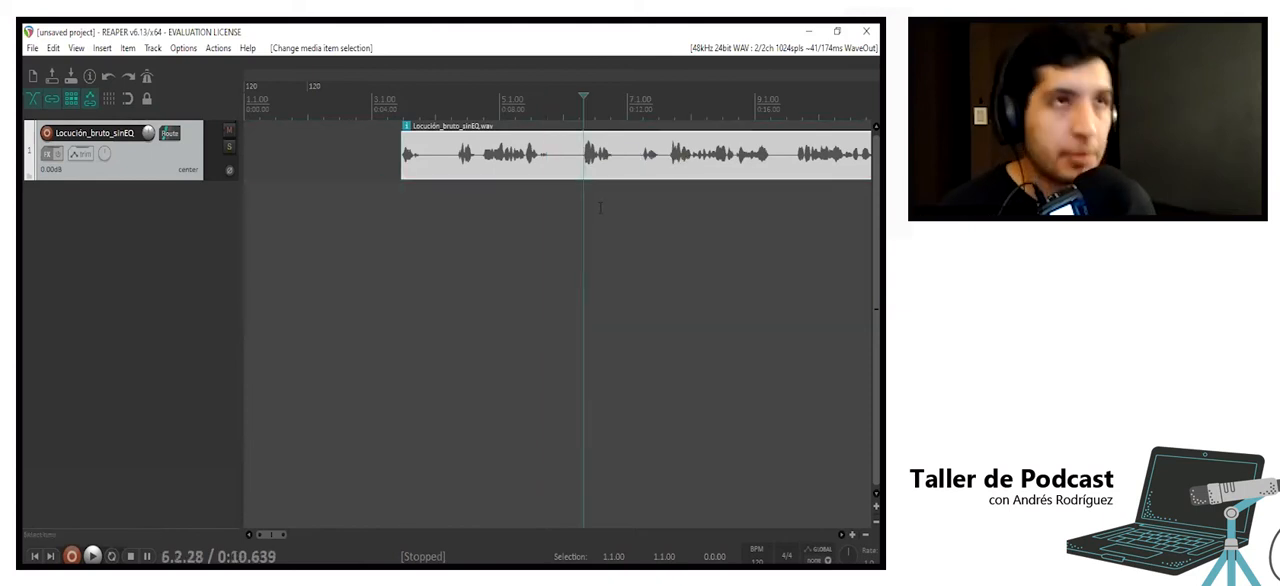
{"action": "scroll", "coordinate": [600, 208], "scroll_direction": "up", "scroll_amount": 2}
{"action": "key", "text": "s"}
{"action": "scroll", "coordinate": [600, 208], "scroll_direction": "down", "scroll_amount": 2}
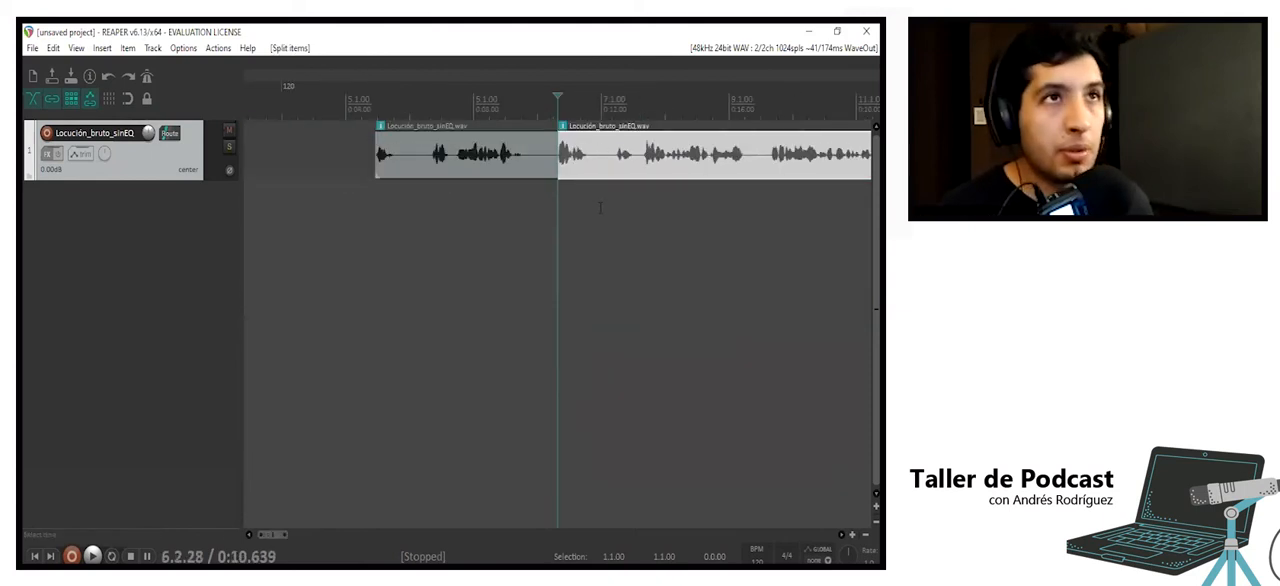
{"action": "left_click", "coordinate": [772, 162]}
{"action": "key", "text": "s"}
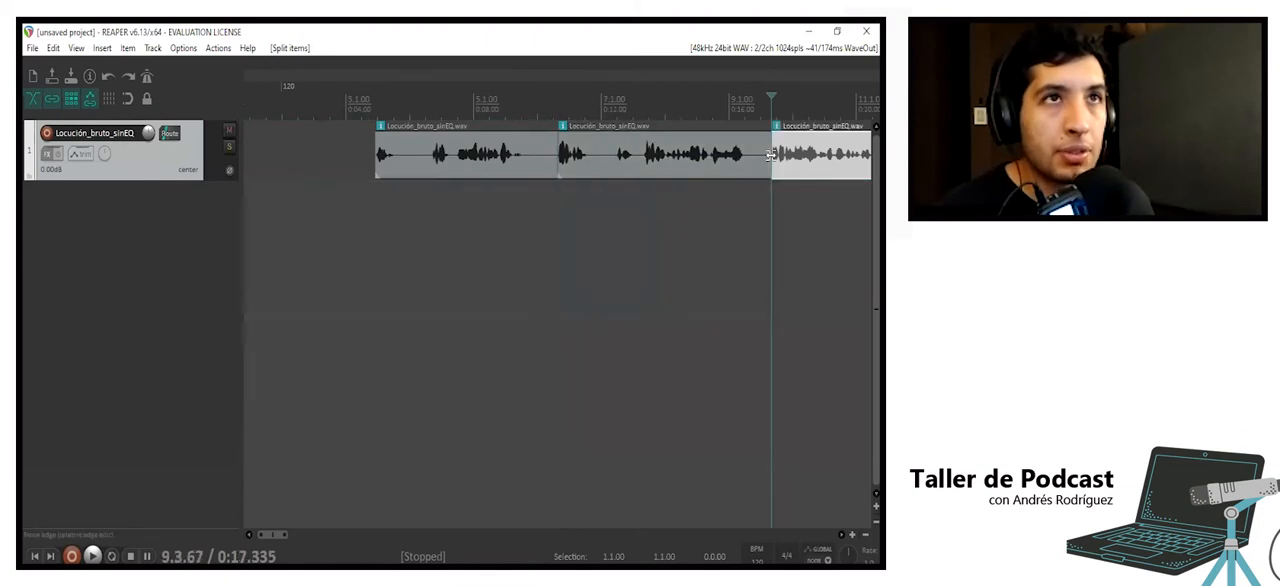
{"action": "left_click", "coordinate": [559, 184]}
{"action": "key", "text": "space"}
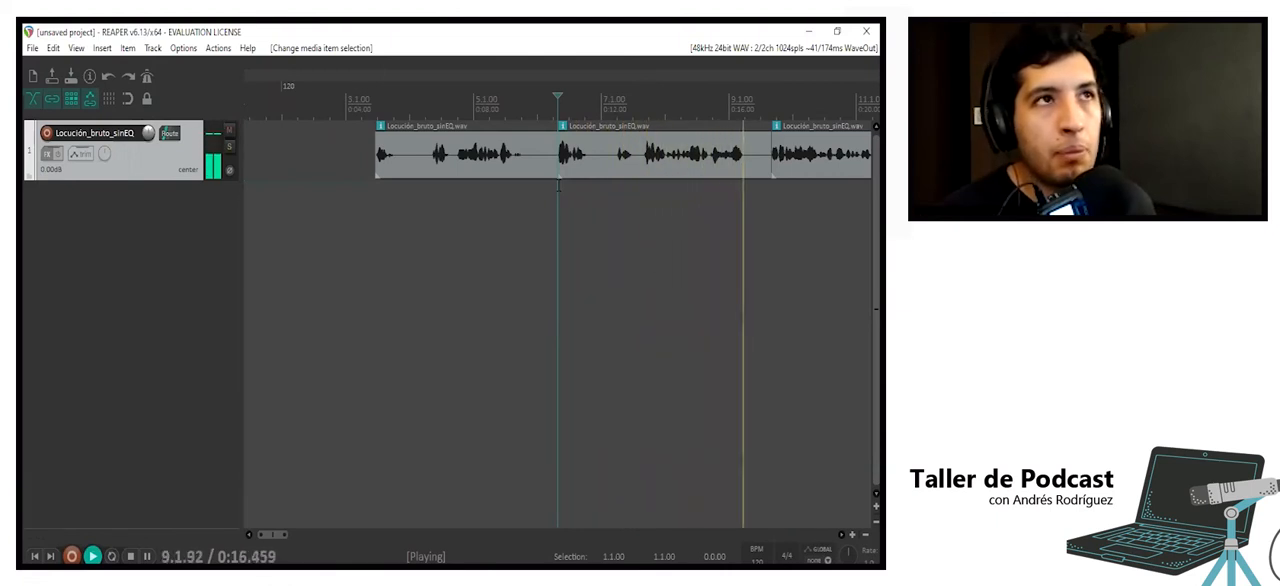
{"action": "key", "text": "space"}
{"action": "key", "text": "ctrl+z"}
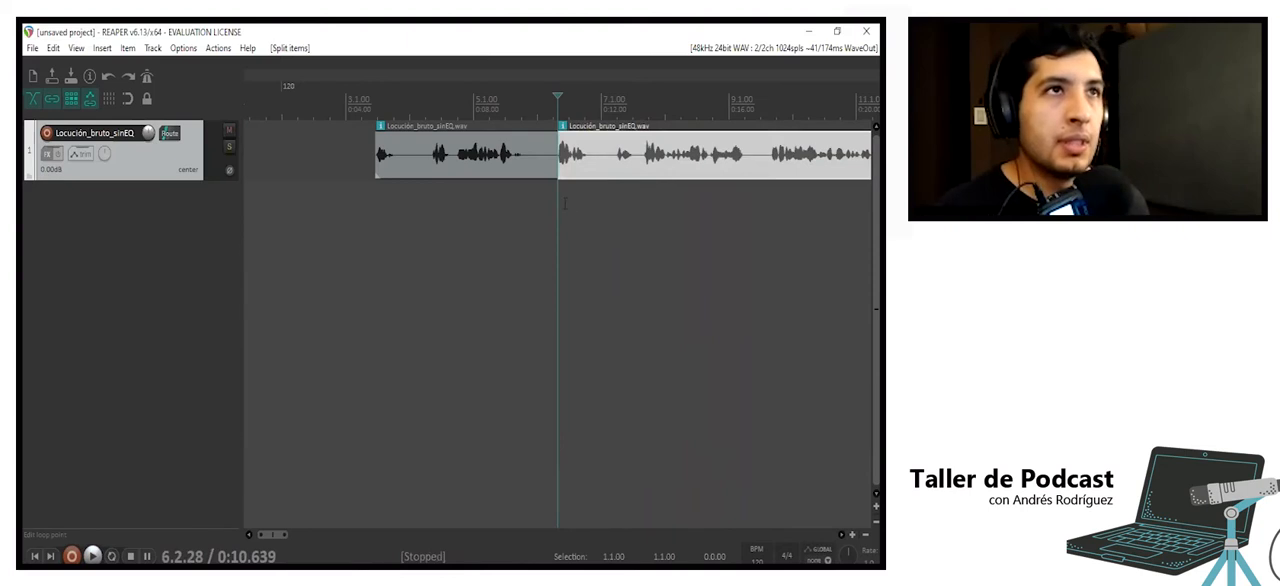
{"action": "key", "text": "ctrl+z"}
- Split out and ripple-delete the voice passage between about 6.7 and 13.4 seconds, and play the edit from the clip's start
{"action": "left_click", "coordinate": [433, 160]}
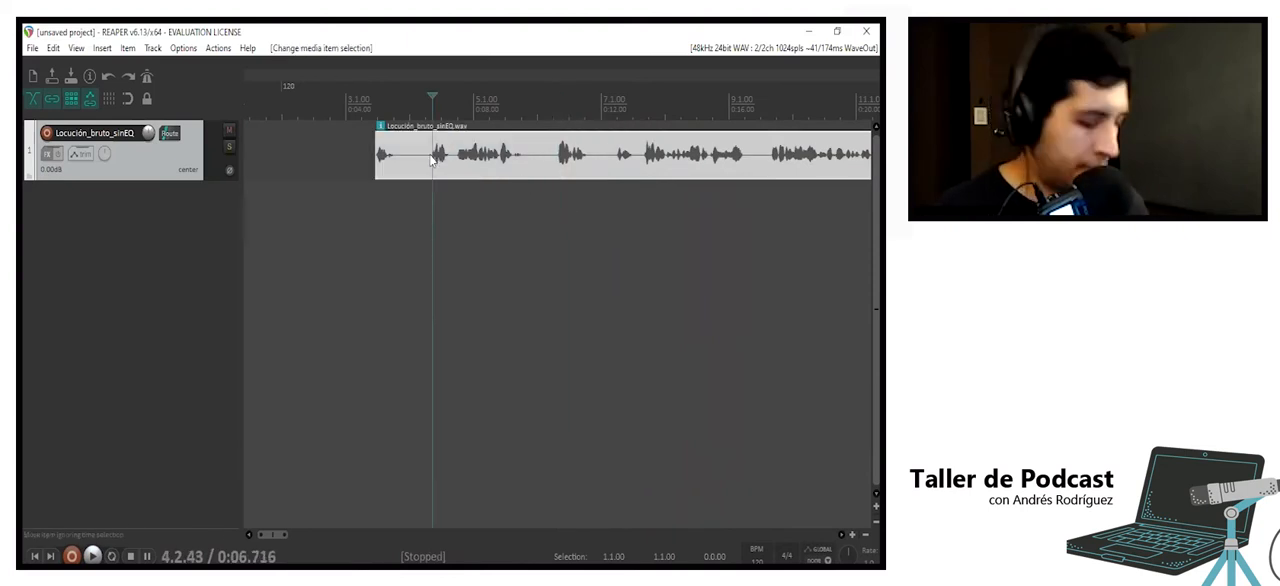
{"action": "key", "text": "s"}
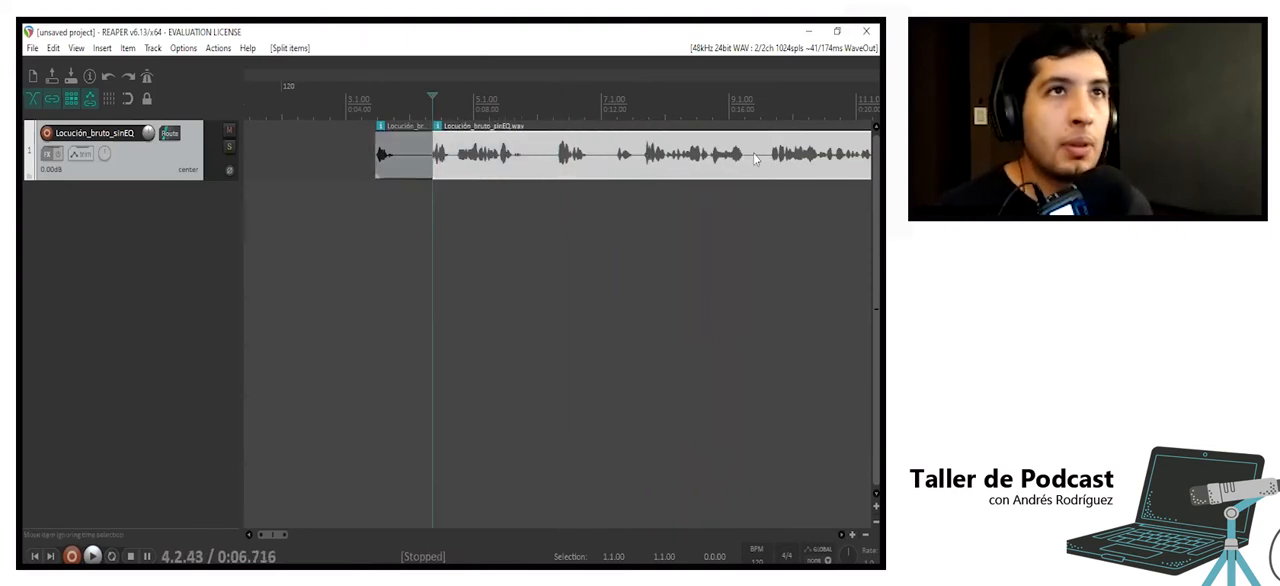
{"action": "left_click", "coordinate": [540, 158]}
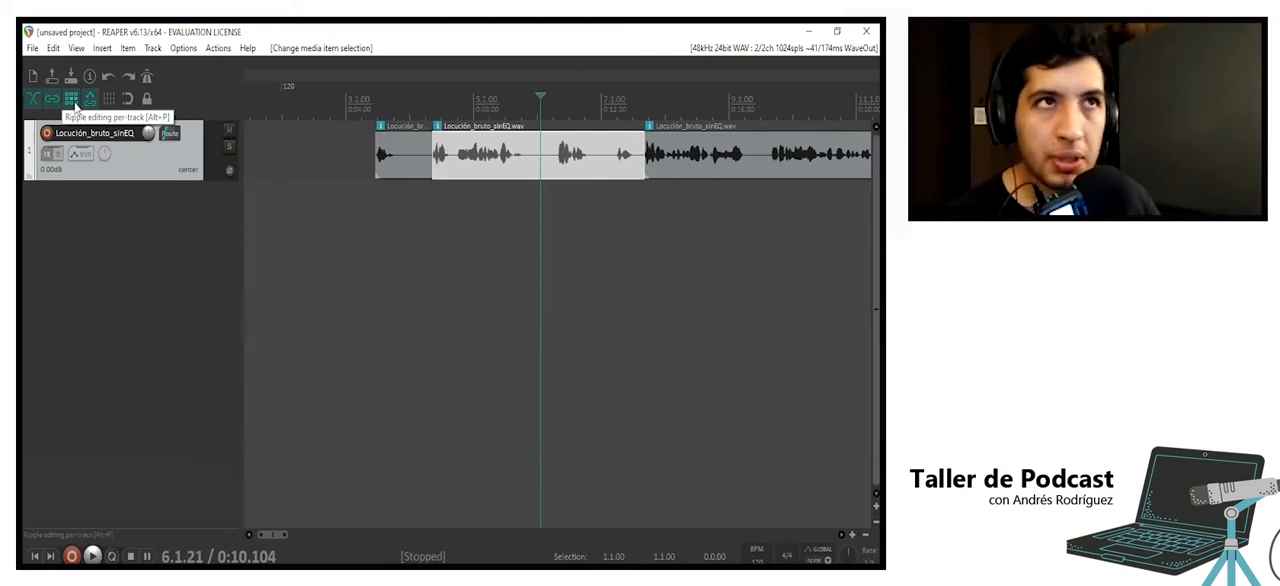
{"action": "key", "text": "Delete"}
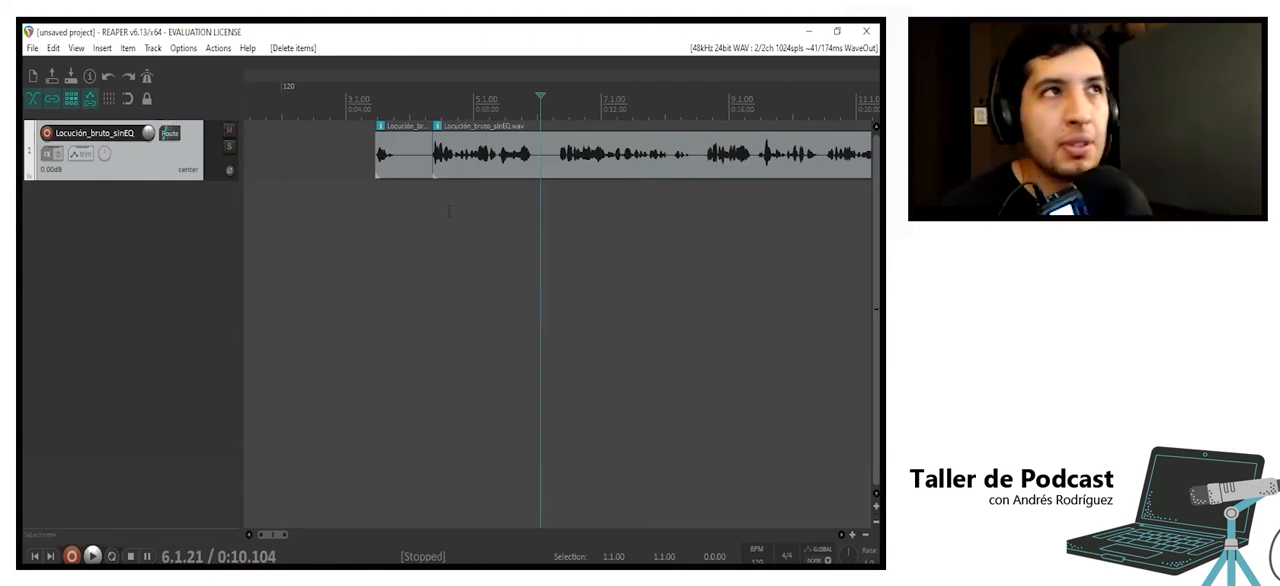
{"action": "left_click", "coordinate": [367, 200]}
{"action": "key", "text": "space"}
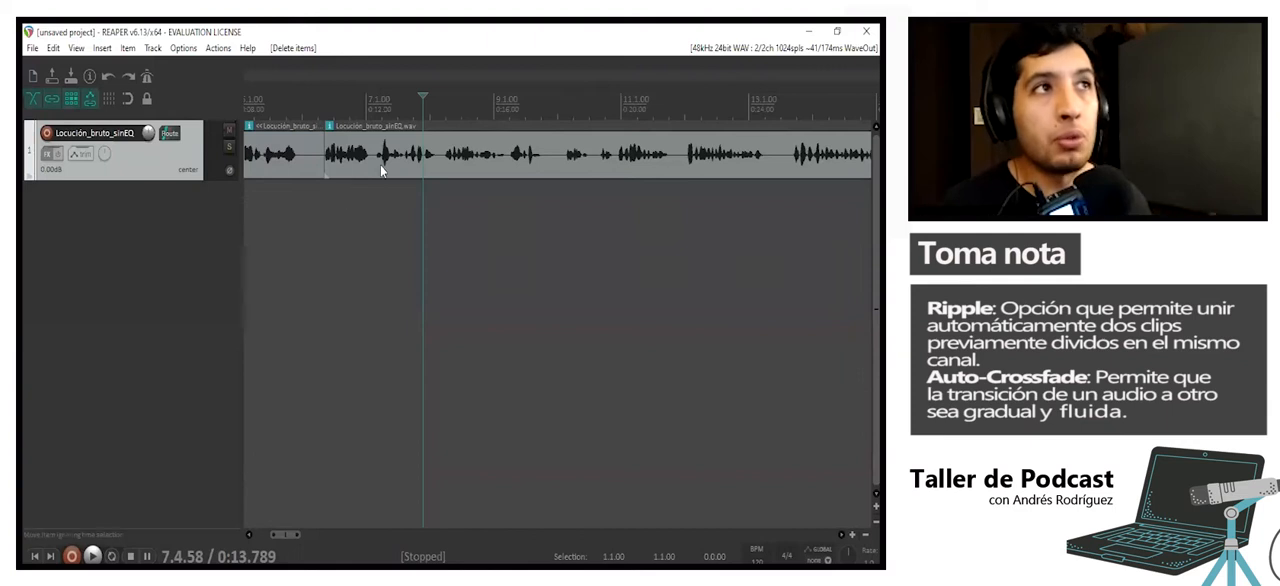
- With ripple editing off, delete the voice passage between about 10.7 and 15.3 seconds and move the following clip back to about 11.1 seconds
{"action": "left_click", "coordinate": [377, 177]}
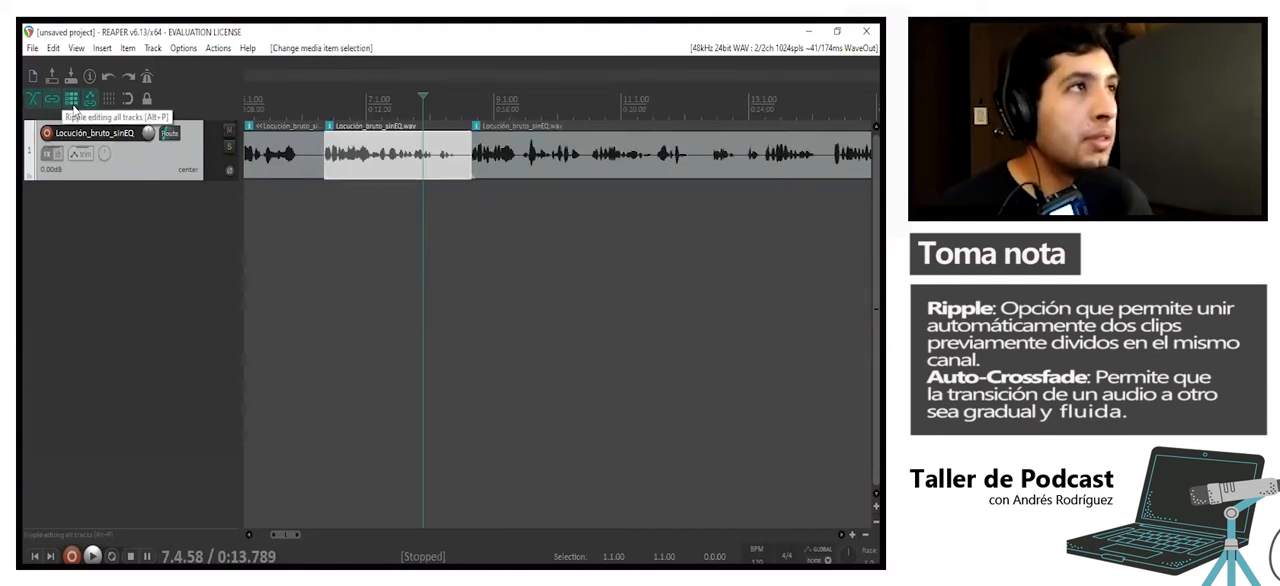
{"action": "left_click", "coordinate": [372, 181]}
{"action": "key", "text": "Delete"}
{"action": "left_click_drag", "start_coordinate": [507, 180], "coordinate": [345, 184]}
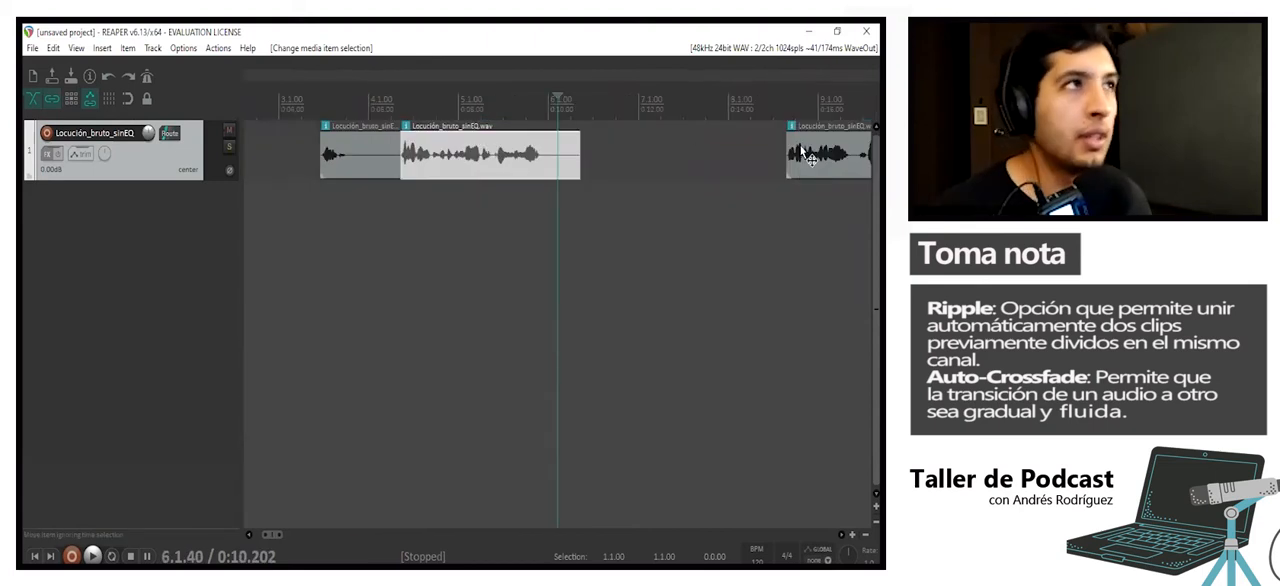
{"action": "left_click_drag", "start_coordinate": [799, 163], "coordinate": [612, 168]}
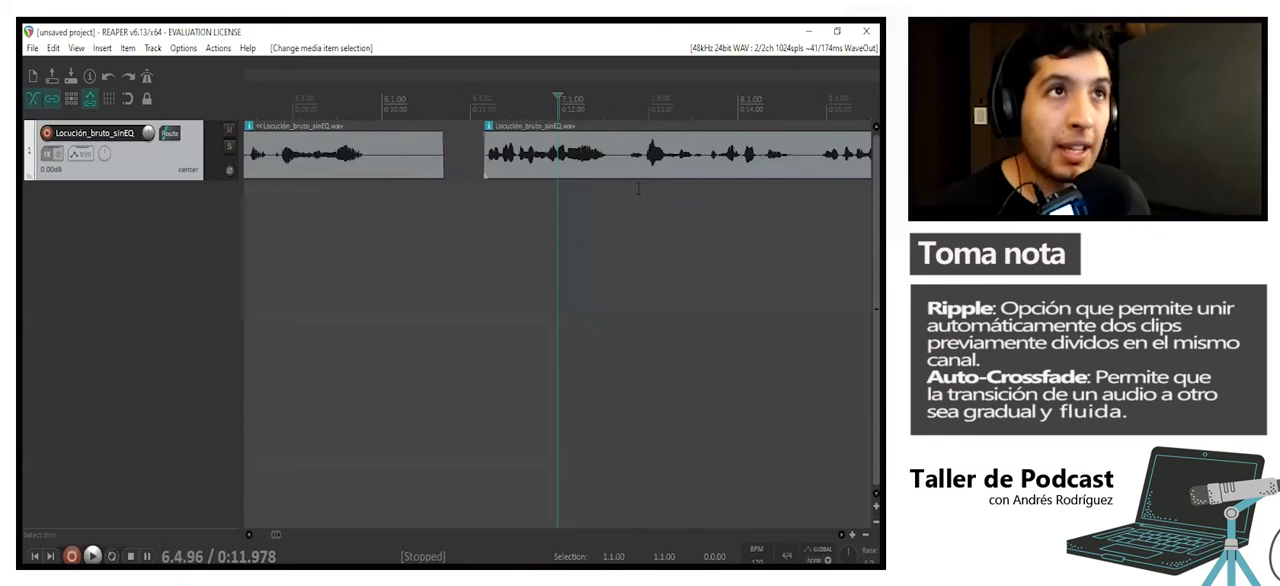
- Move the following clip over the end of the previous one to create an automatic crossfade, and lengthen that crossfade
{"action": "left_click", "coordinate": [620, 172]}
{"action": "left_click_drag", "start_coordinate": [627, 181], "coordinate": [548, 165]}
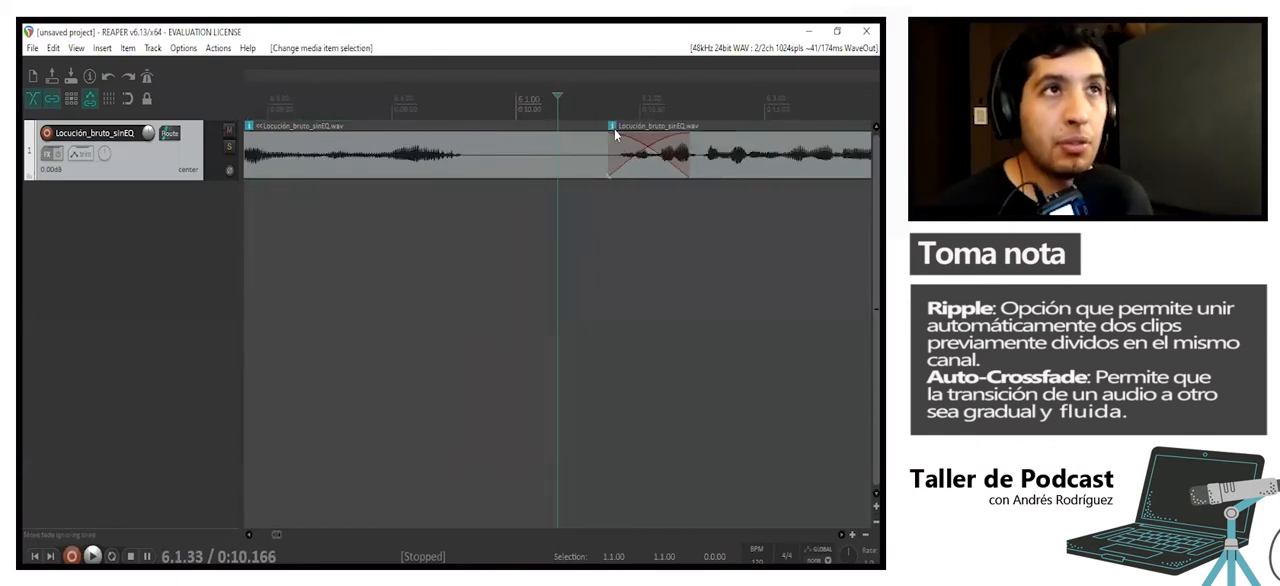
{"action": "left_click", "coordinate": [566, 149]}
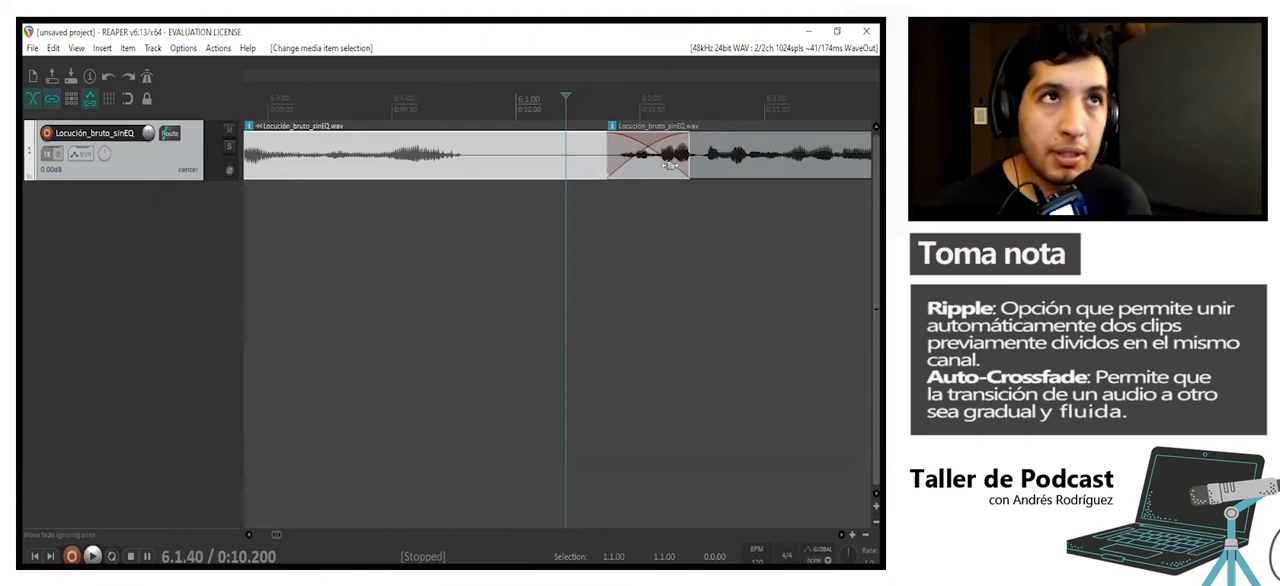
{"action": "left_click", "coordinate": [706, 168]}
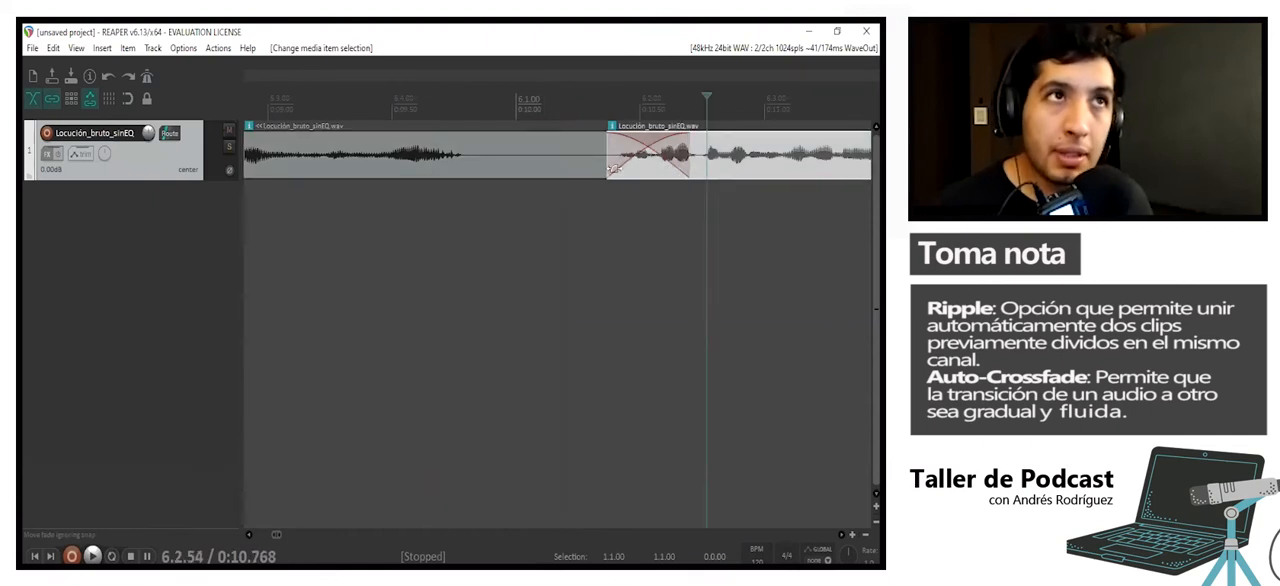
{"action": "scroll", "coordinate": [474, 209], "scroll_direction": "down", "scroll_amount": 3}
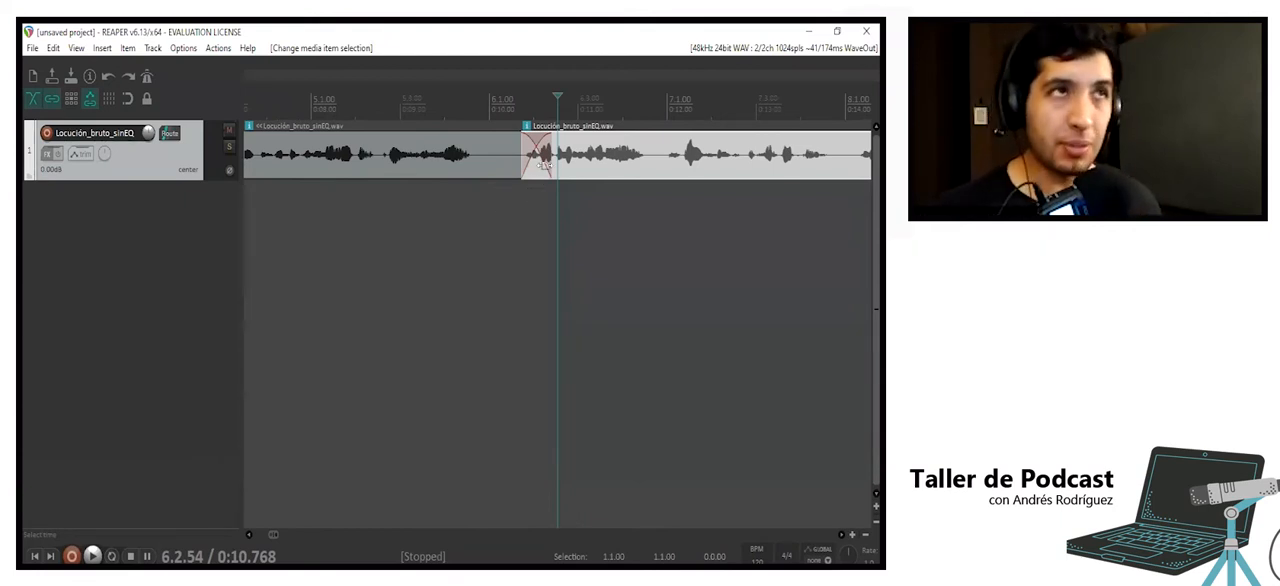
{"action": "left_click_drag", "start_coordinate": [548, 147], "coordinate": [569, 150]}
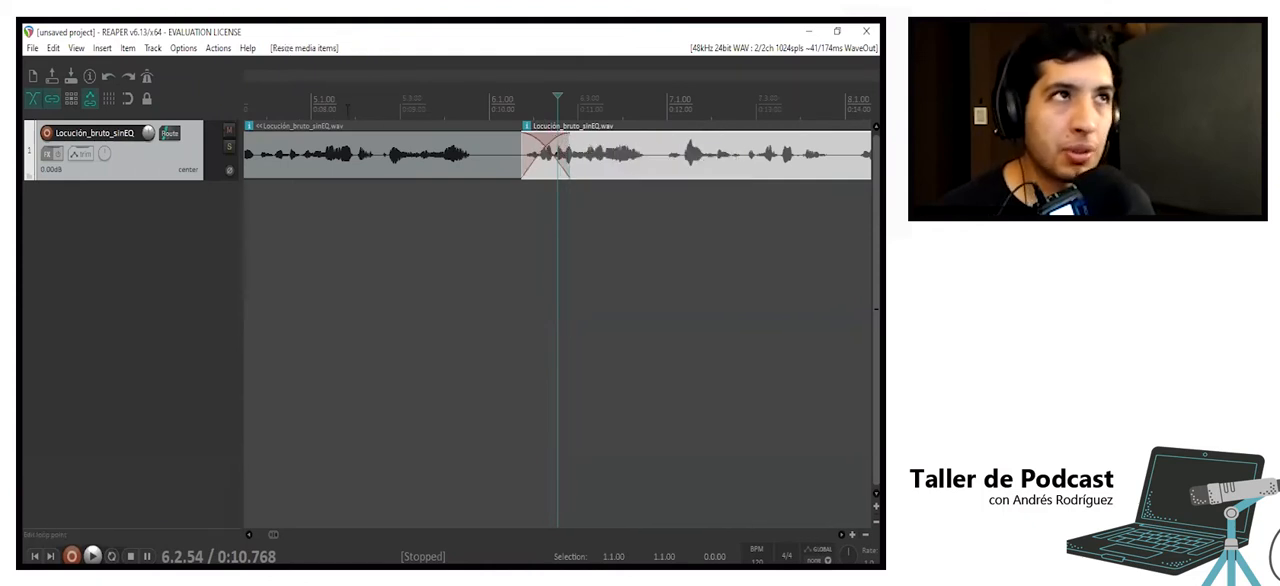
- Play the crossfaded join from about 8.4 seconds, and undo the crossfade resize and the overlapping clip move
{"action": "left_click", "coordinate": [348, 108]}
{"action": "key", "text": "space"}
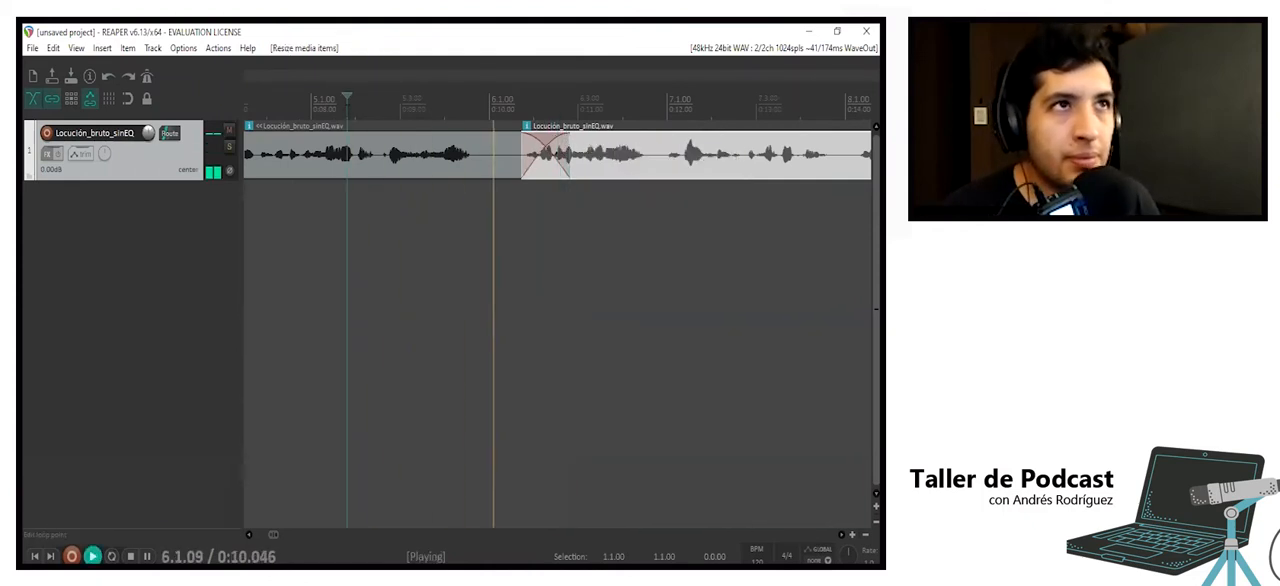
{"action": "key", "text": "space"}
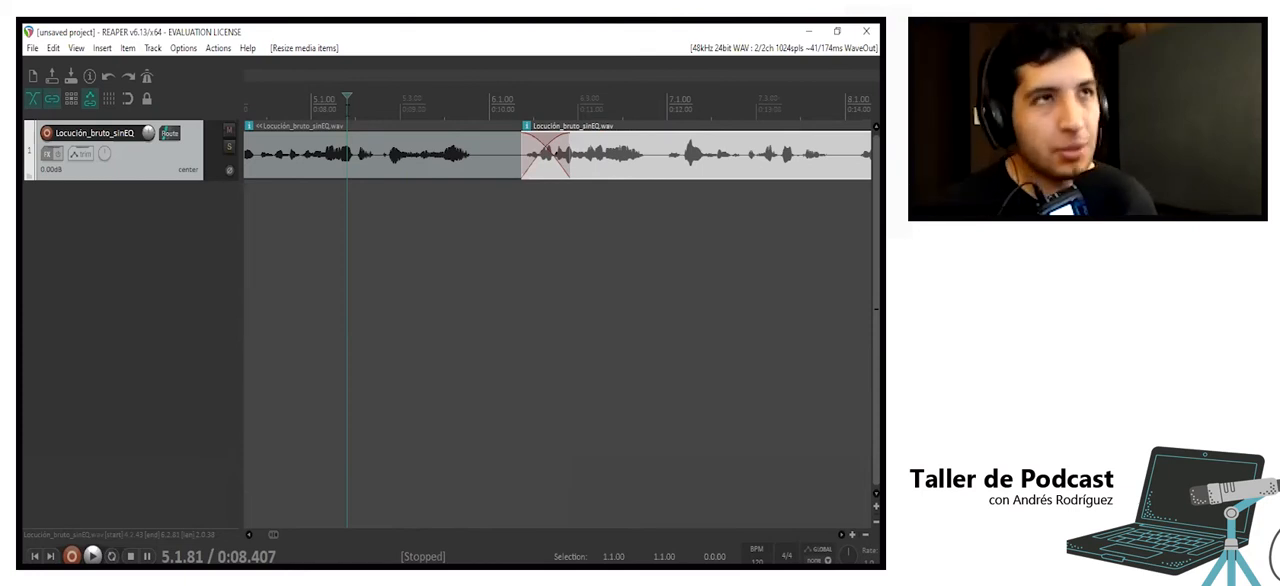
{"action": "key", "text": "ctrl+z"}
{"action": "key", "text": "ctrl+z"}
{"action": "key", "text": "ctrl+z"}
{"action": "key", "text": "ctrl+z"}
{"action": "key", "text": "ctrl+z"}
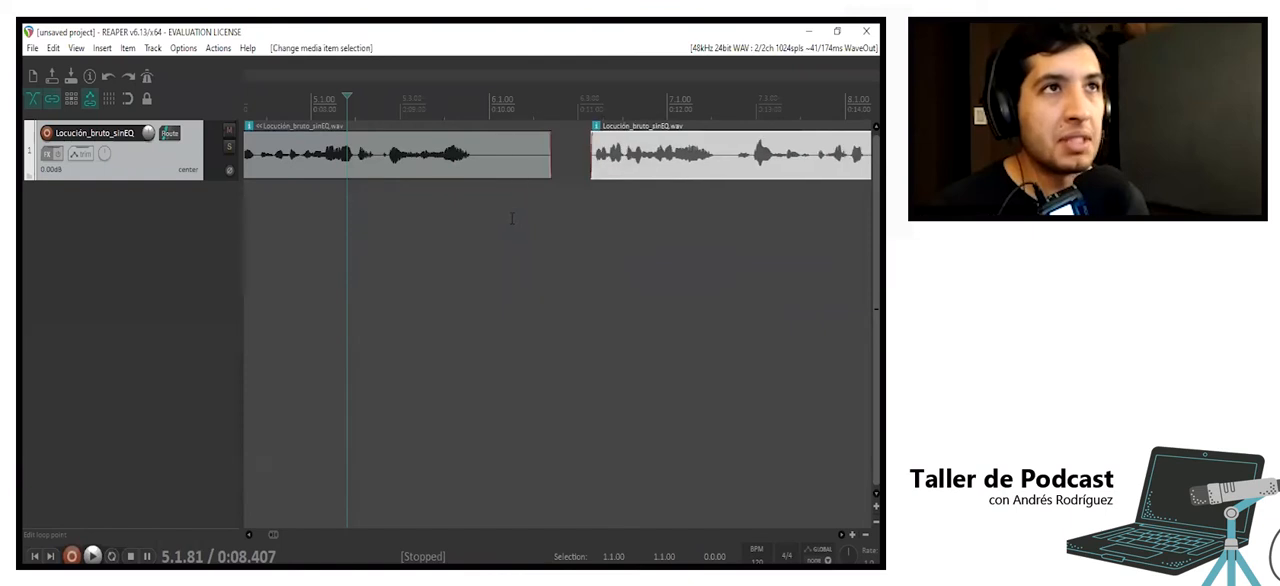
- With auto-crossfade off, move the following clip back to overlap the previous one from about 10.3 seconds, and play the join
{"action": "left_click_drag", "start_coordinate": [621, 161], "coordinate": [542, 161]}
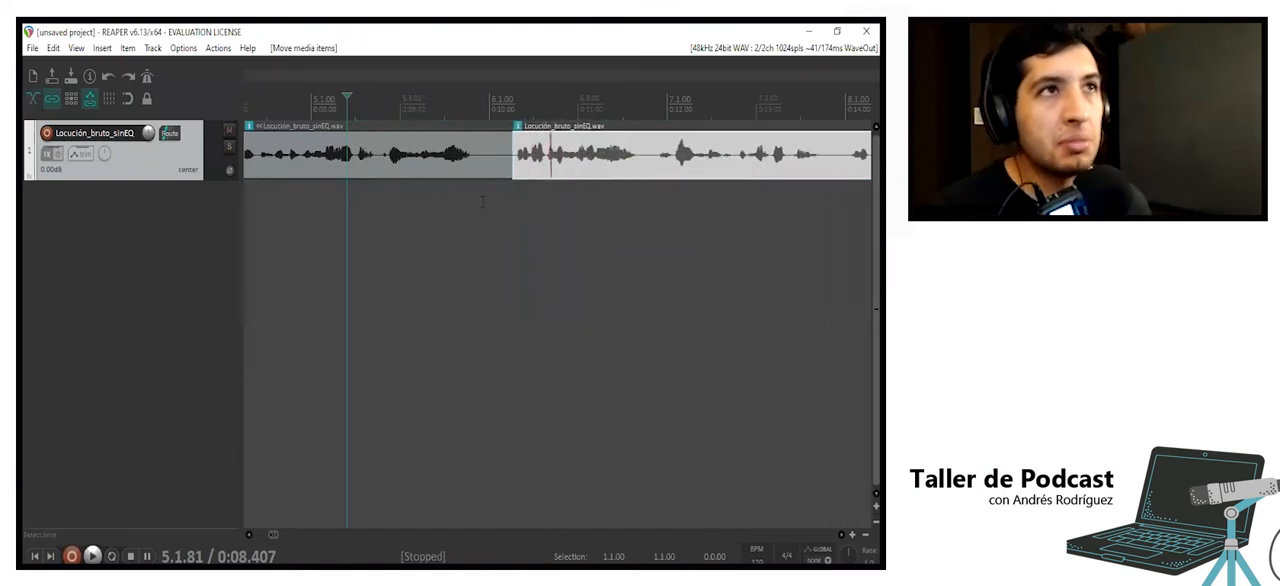
{"action": "left_click", "coordinate": [502, 190]}
{"action": "left_click", "coordinate": [430, 193]}
{"action": "key", "text": "space"}
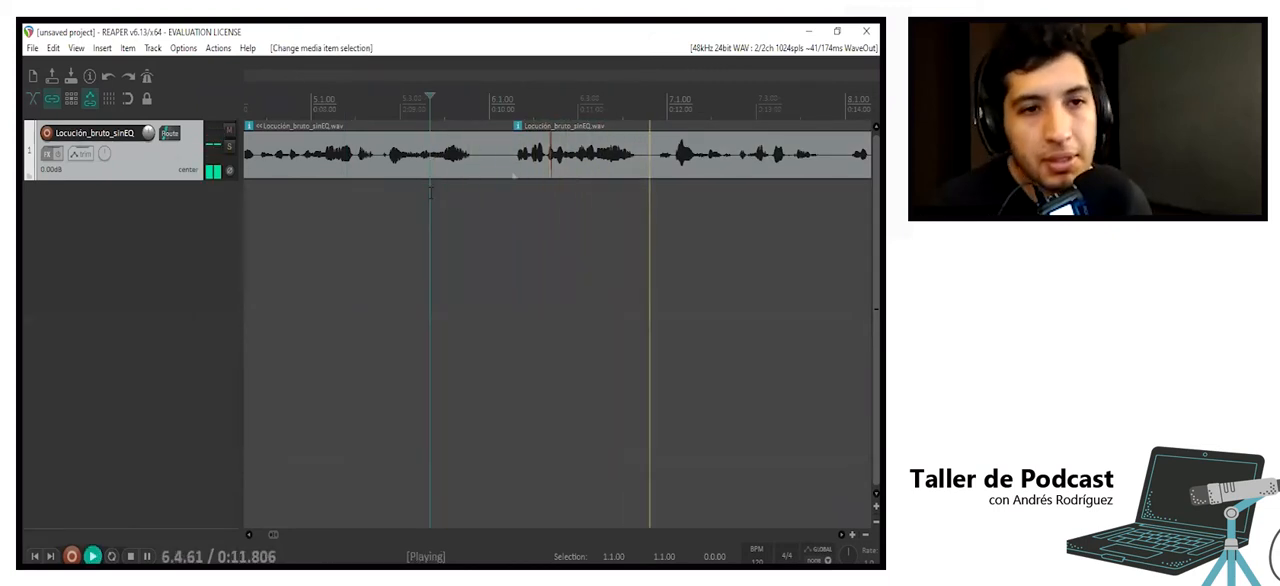
{"action": "key", "text": "space"}
- Play the rest of the voice recording from several points up to about 31 seconds to locate the next passage to cut
{"action": "scroll", "coordinate": [430, 193], "scroll_direction": "down", "scroll_amount": 2}
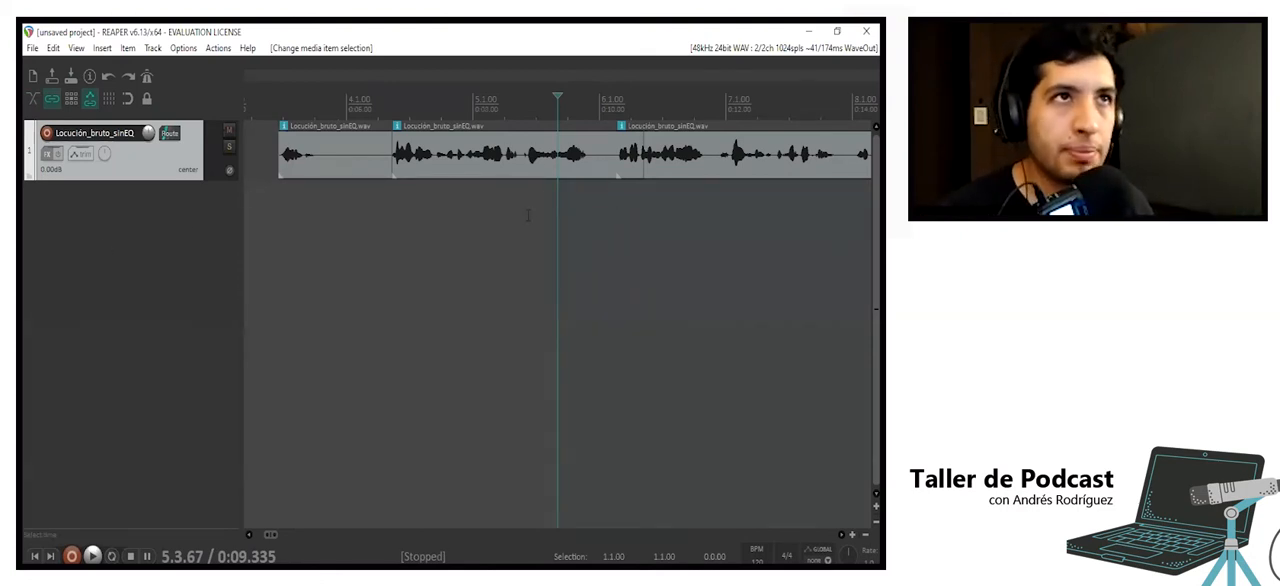
{"action": "key", "text": "space"}
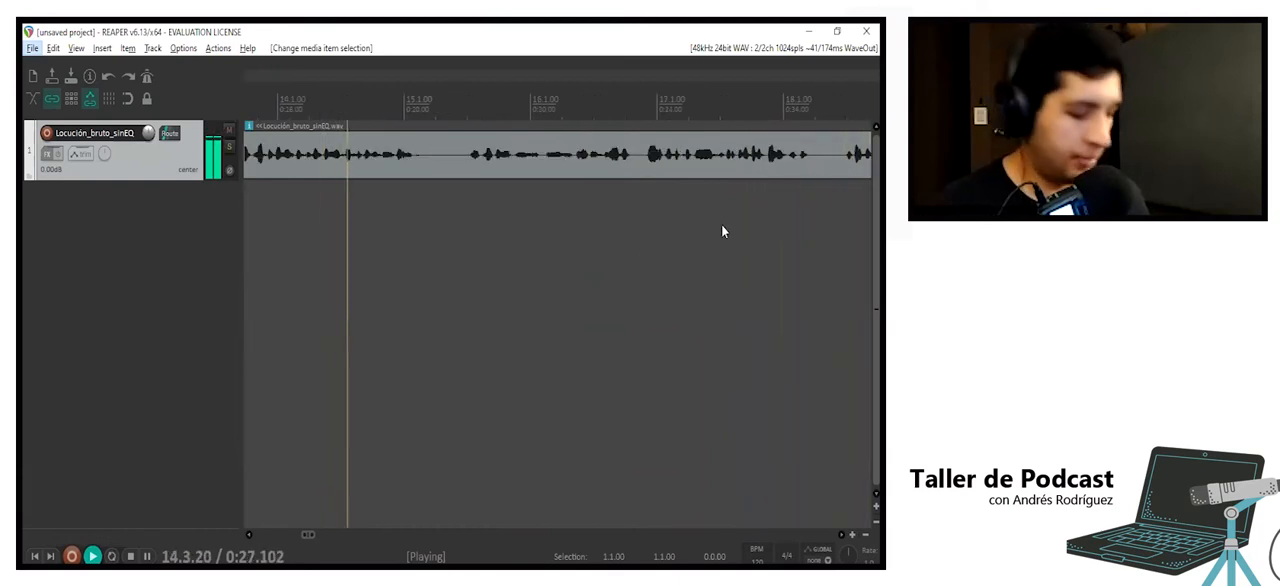
{"action": "left_click", "coordinate": [578, 231]}
{"action": "scroll", "coordinate": [577, 232], "scroll_direction": "down", "scroll_amount": 2}
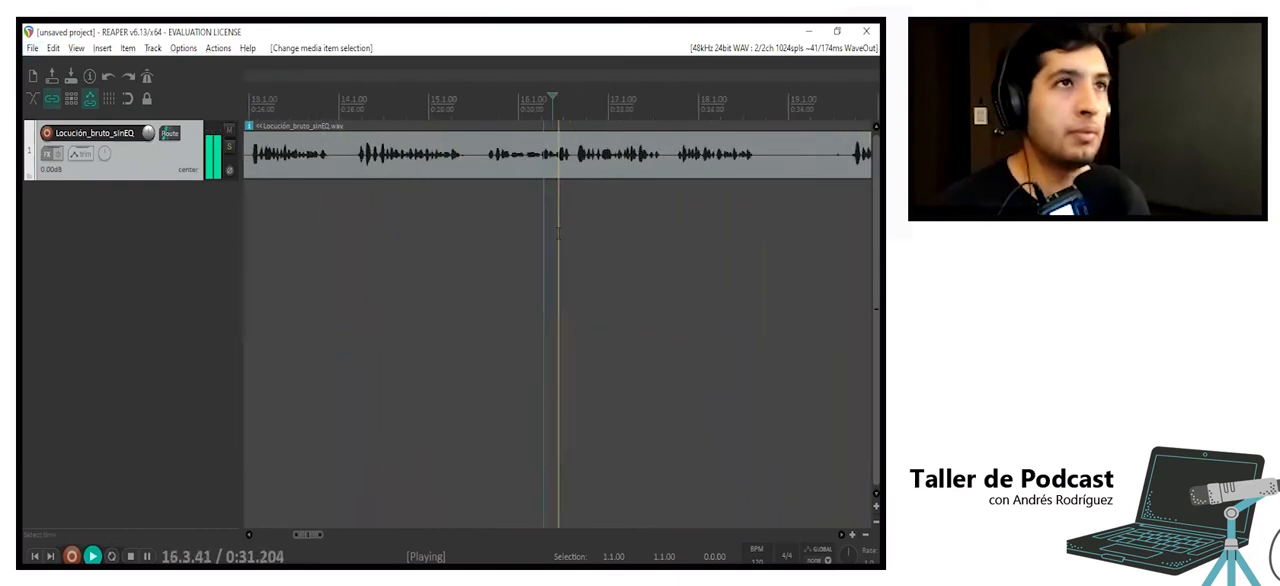
{"action": "key", "text": "space"}
{"action": "left_click", "coordinate": [358, 203]}
{"action": "key", "text": "space"}
{"action": "scroll", "coordinate": [360, 203], "scroll_direction": "down", "scroll_amount": 1}
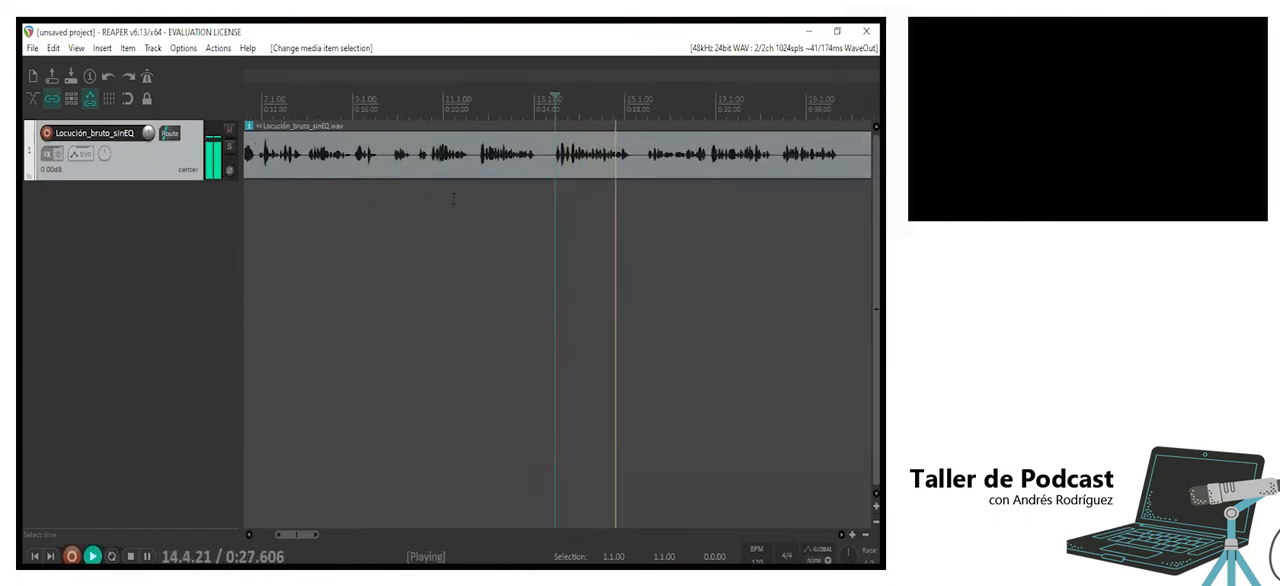
{"action": "key", "text": "space"}
{"action": "left_click", "coordinate": [387, 199]}
{"action": "key", "text": "space"}
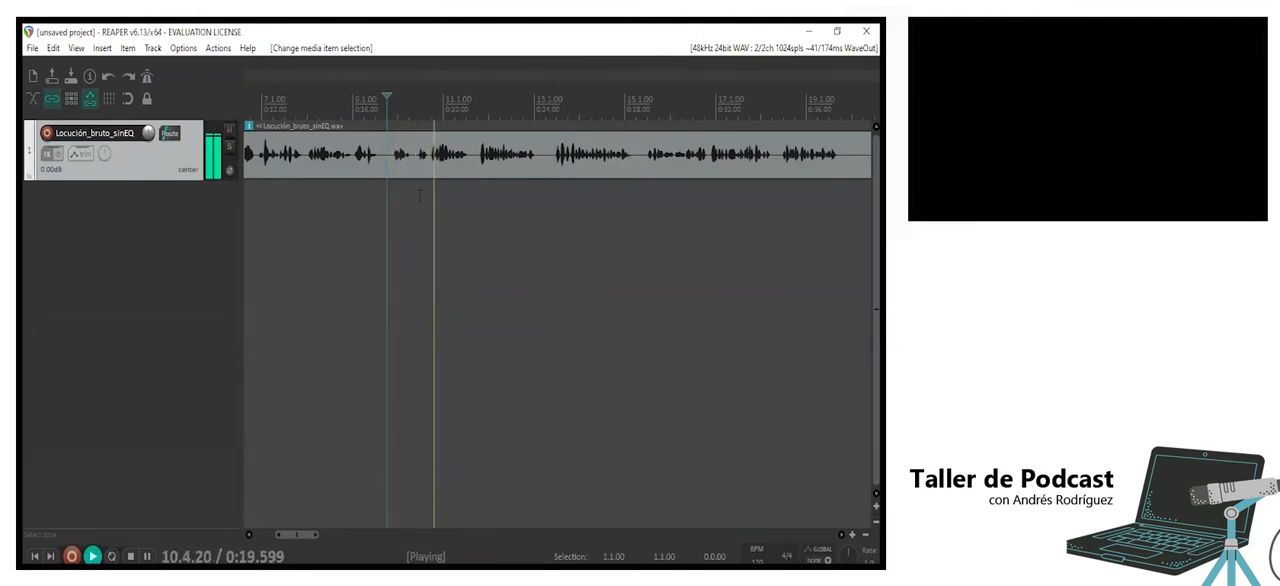
{"action": "key", "text": "space"}
- Split the voice clip at about 19.5 seconds and place the edit cursor just before the split
{"action": "left_click", "coordinate": [431, 161]}
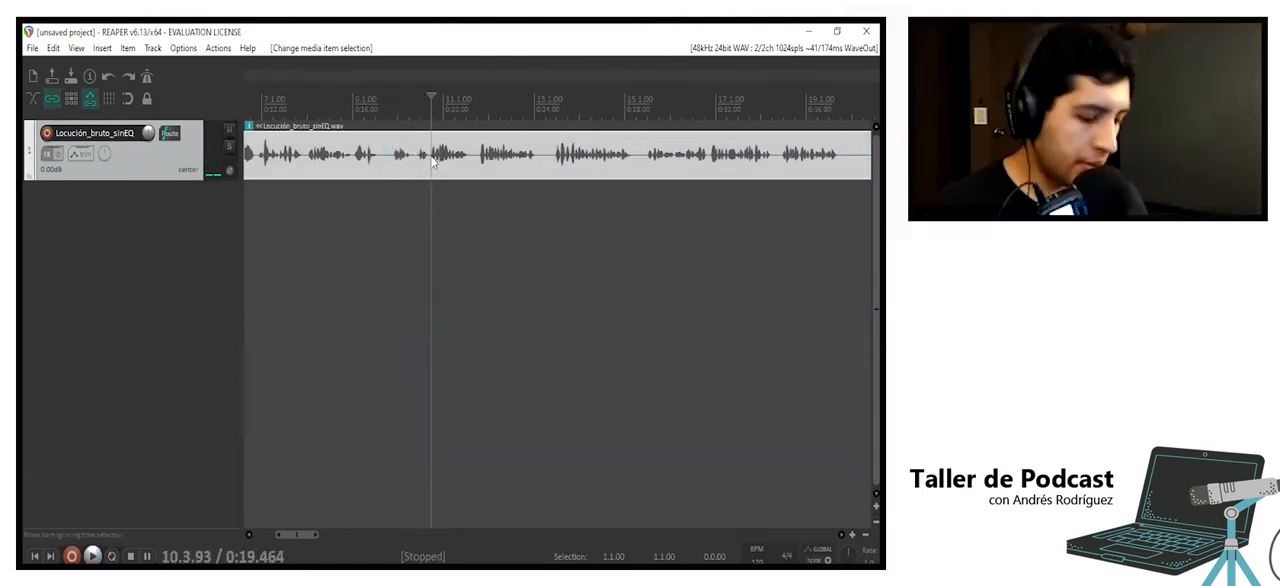
{"action": "key", "text": "s"}
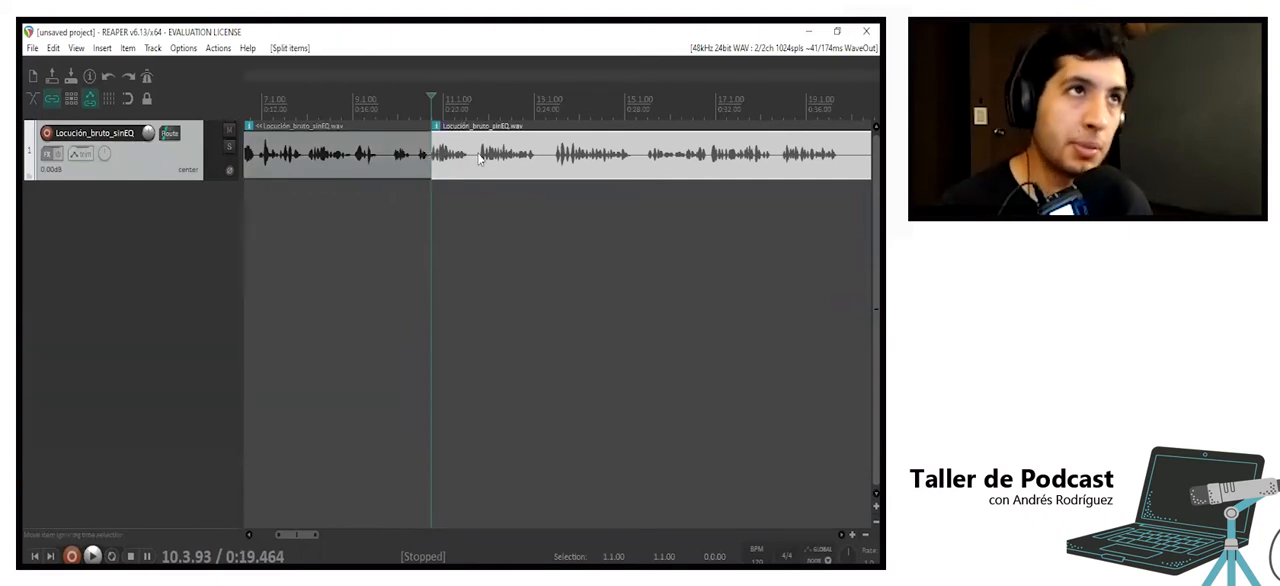
{"action": "left_click", "coordinate": [555, 158]}
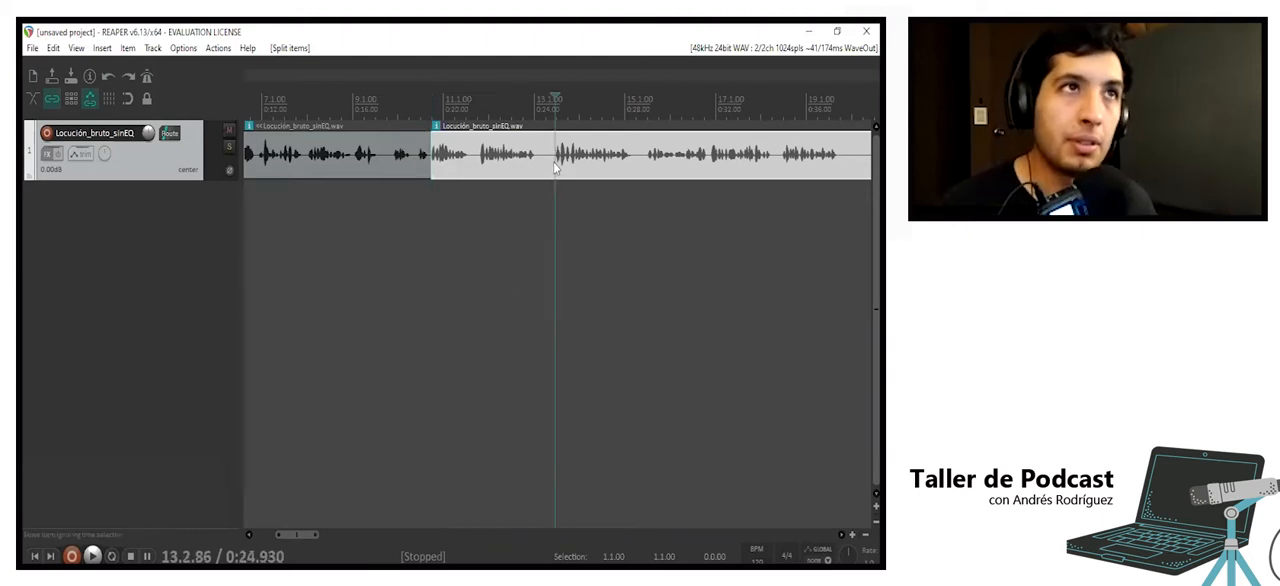
{"action": "left_click", "coordinate": [430, 191]}
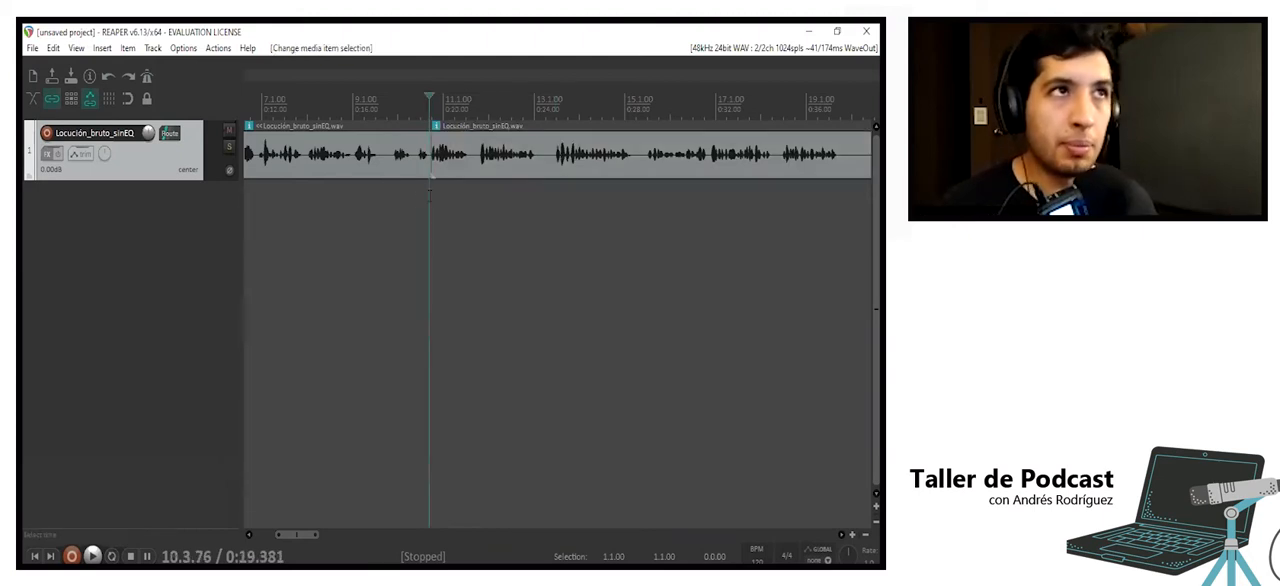
- Split the voice clip at about 24.9 seconds and ripple-delete the passage between the two splits
{"action": "left_click", "coordinate": [554, 157]}
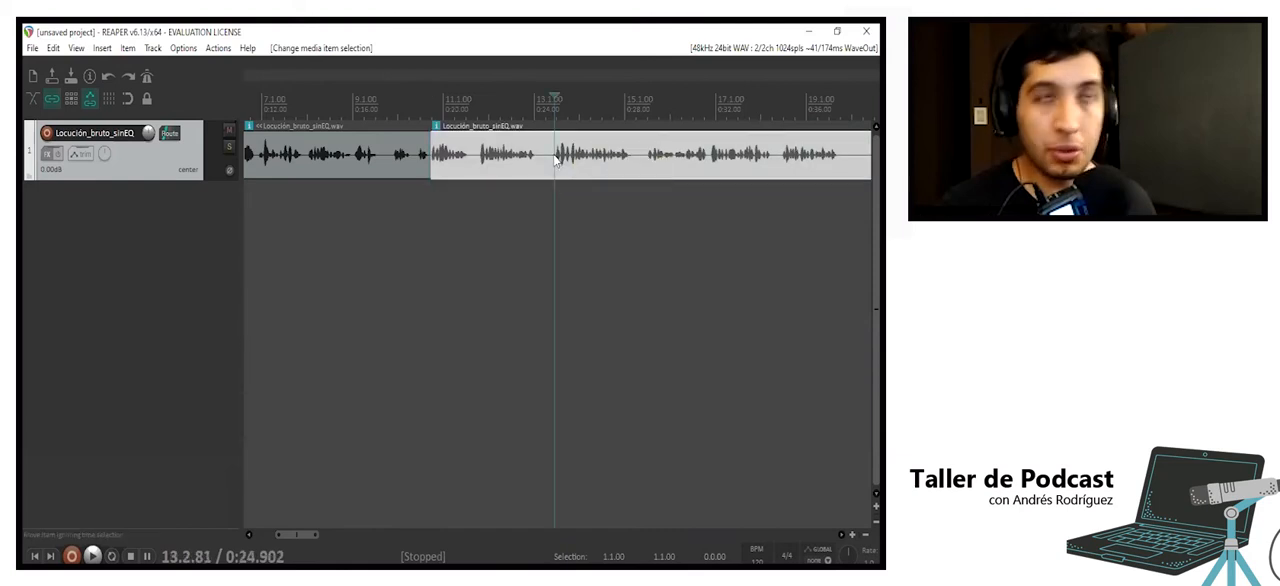
{"action": "key", "text": "s"}
{"action": "left_click", "coordinate": [516, 157]}
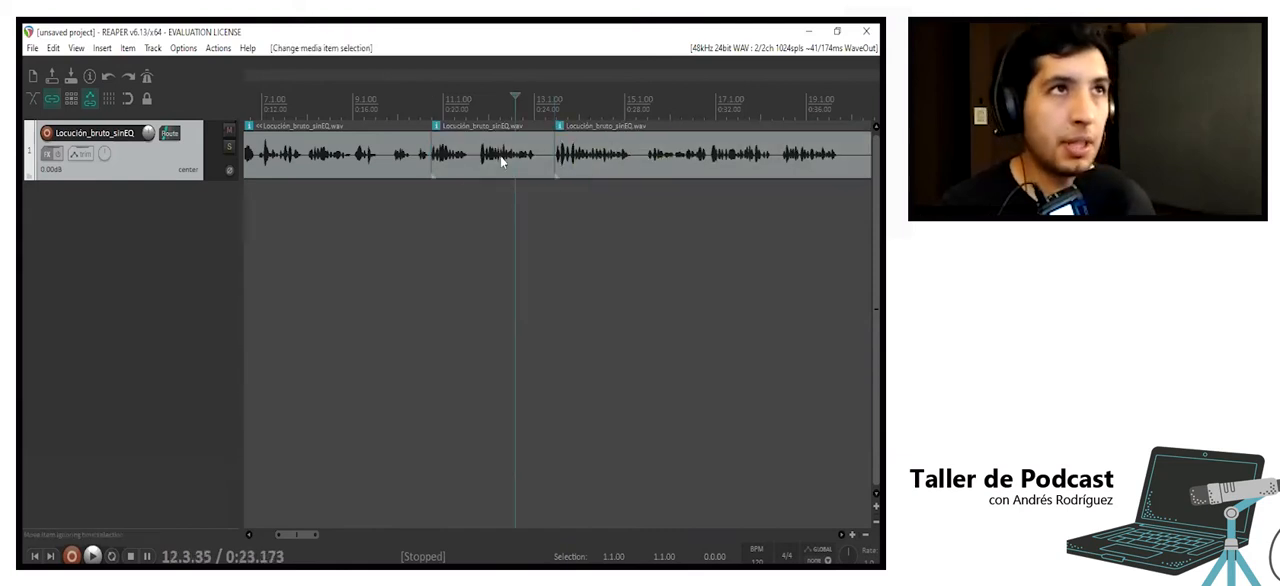
{"action": "left_click", "coordinate": [501, 158]}
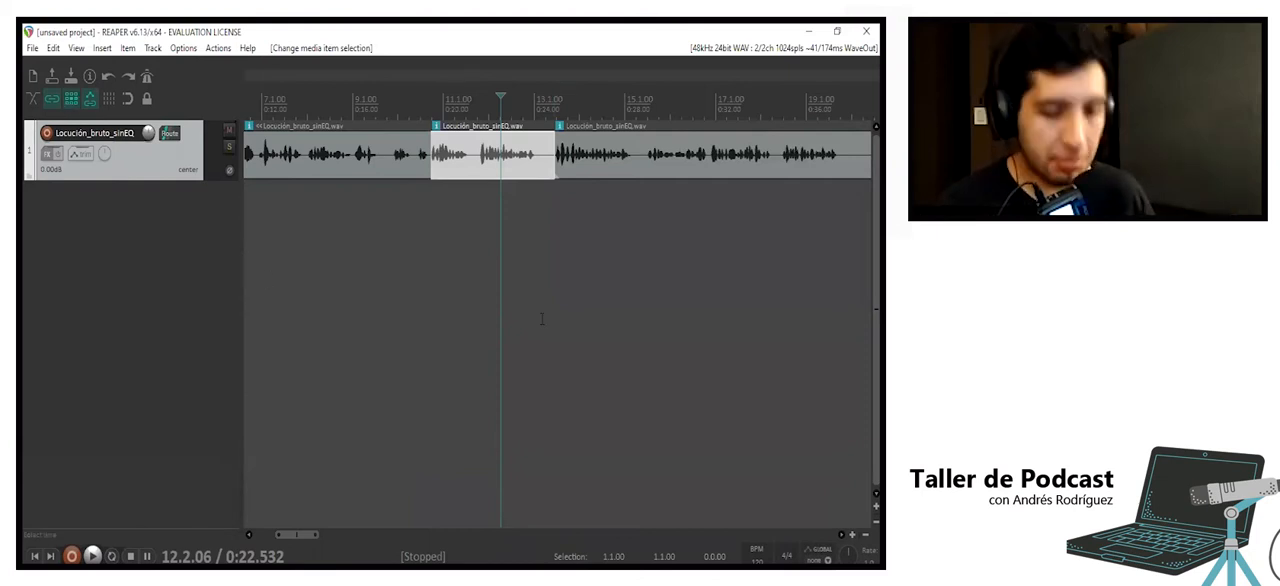
{"action": "key", "text": "Delete"}
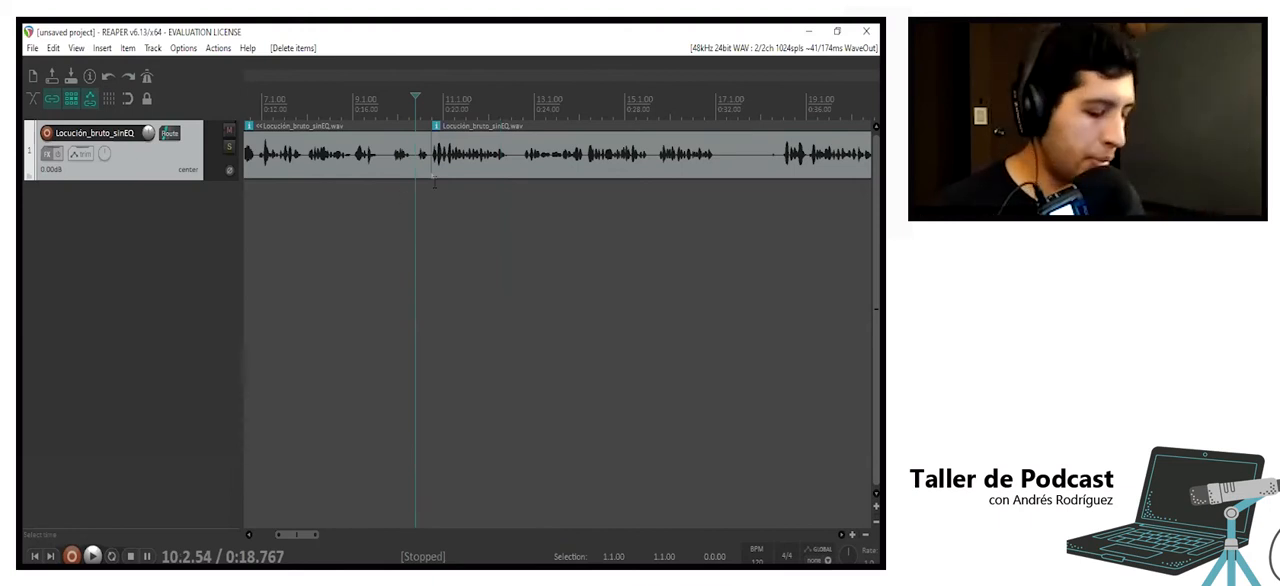
- Undo the ripple deletion and delete the passage with ripple editing off, then play across the gap from about 11.6 seconds
{"action": "key", "text": "ctrl+z"}
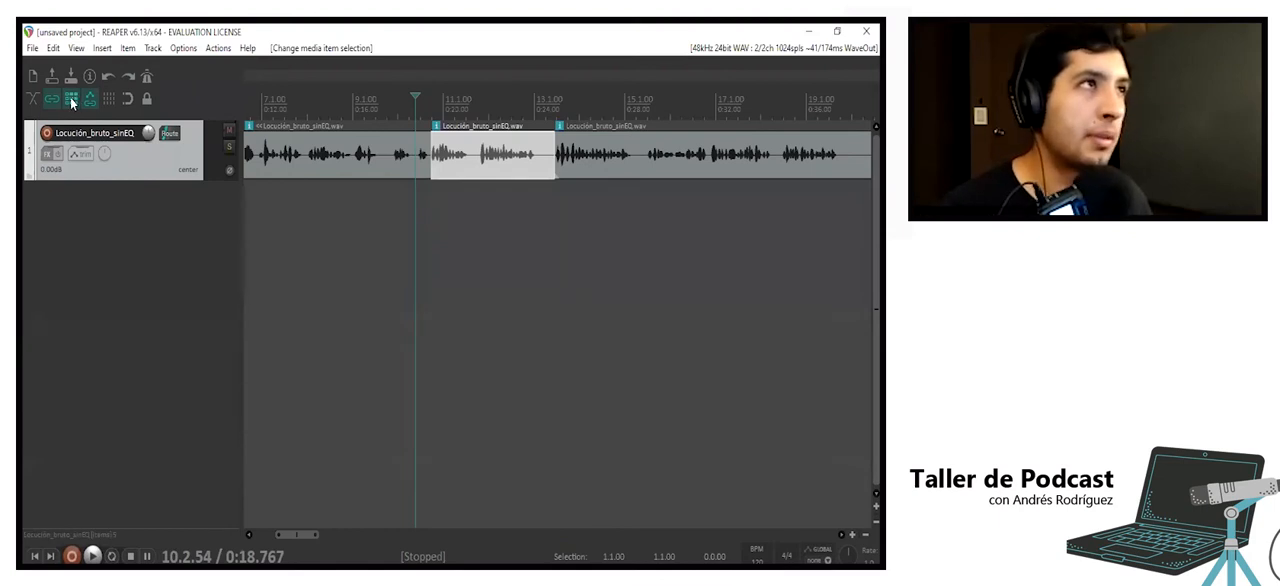
{"action": "key", "text": "Delete"}
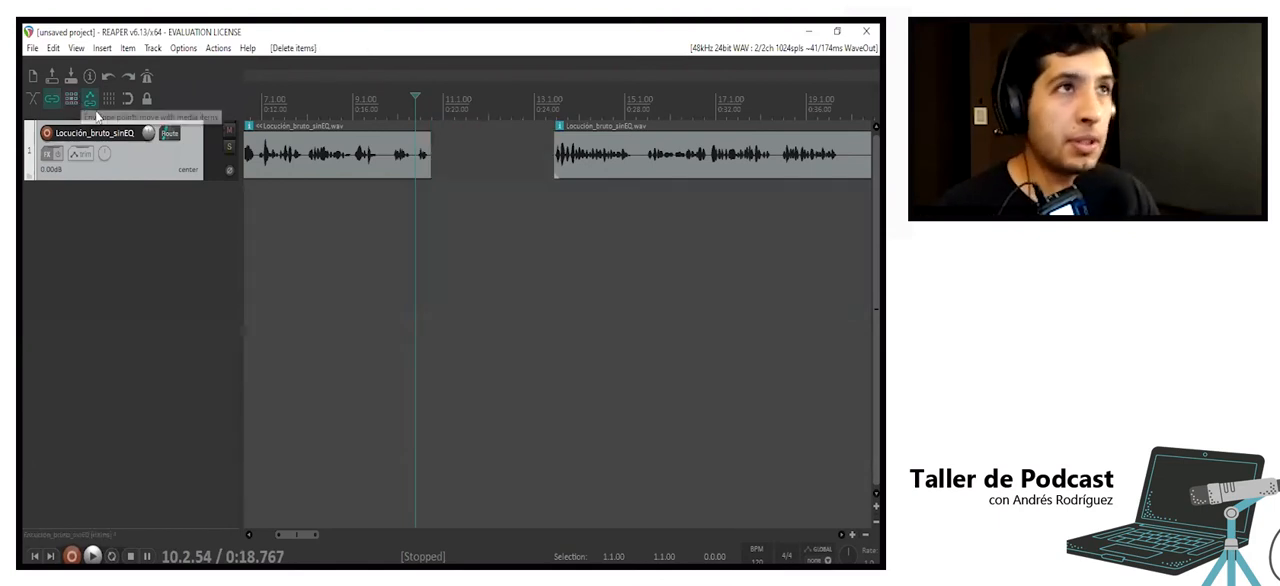
{"action": "left_click", "coordinate": [253, 206]}
{"action": "key", "text": "space"}
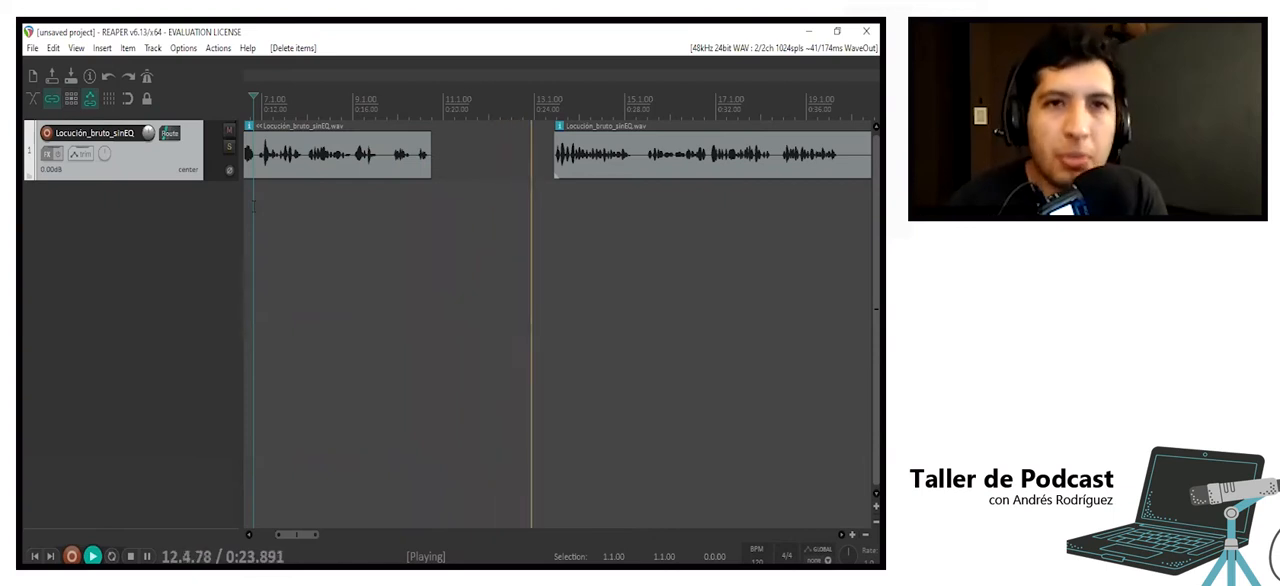
{"action": "key", "text": "space"}
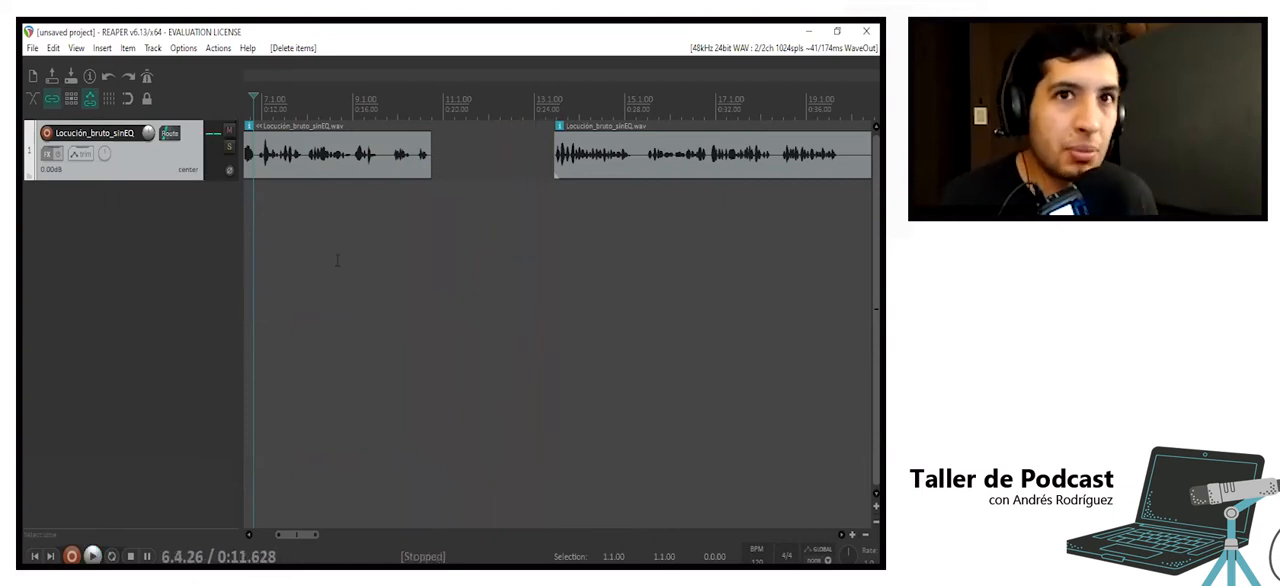
- Move the clip after the gap back to just behind the previous clip, and play the transition from about 15 seconds
{"action": "left_click_drag", "start_coordinate": [608, 171], "coordinate": [492, 171]}
{"action": "left_click", "coordinate": [331, 148]}
{"action": "key", "text": "space"}
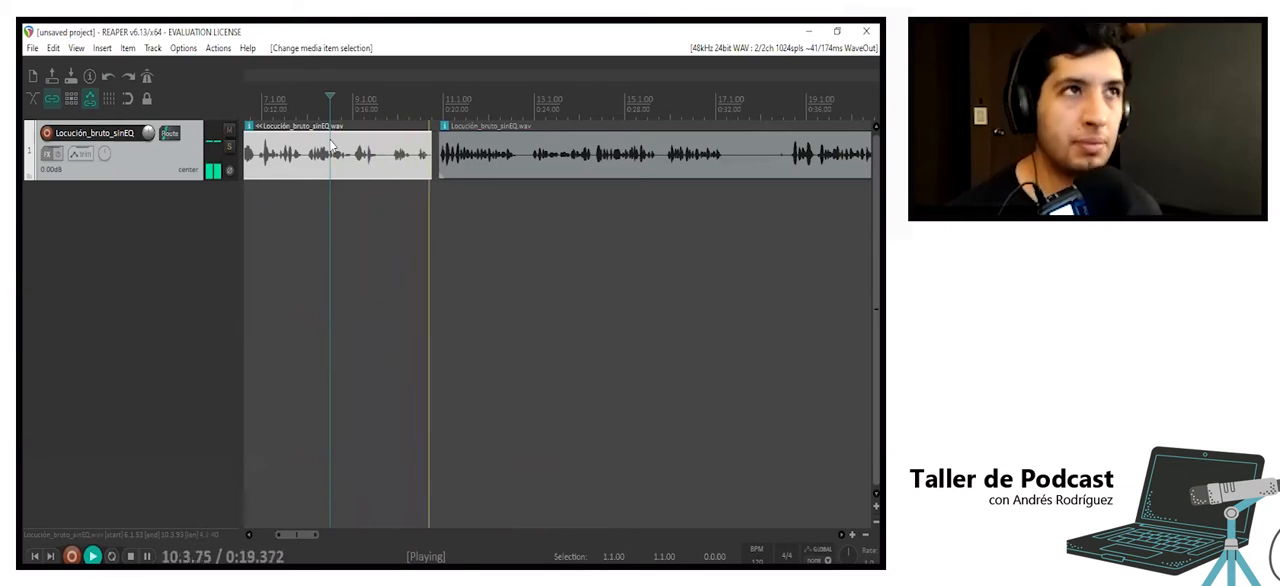
{"action": "key", "text": "space"}
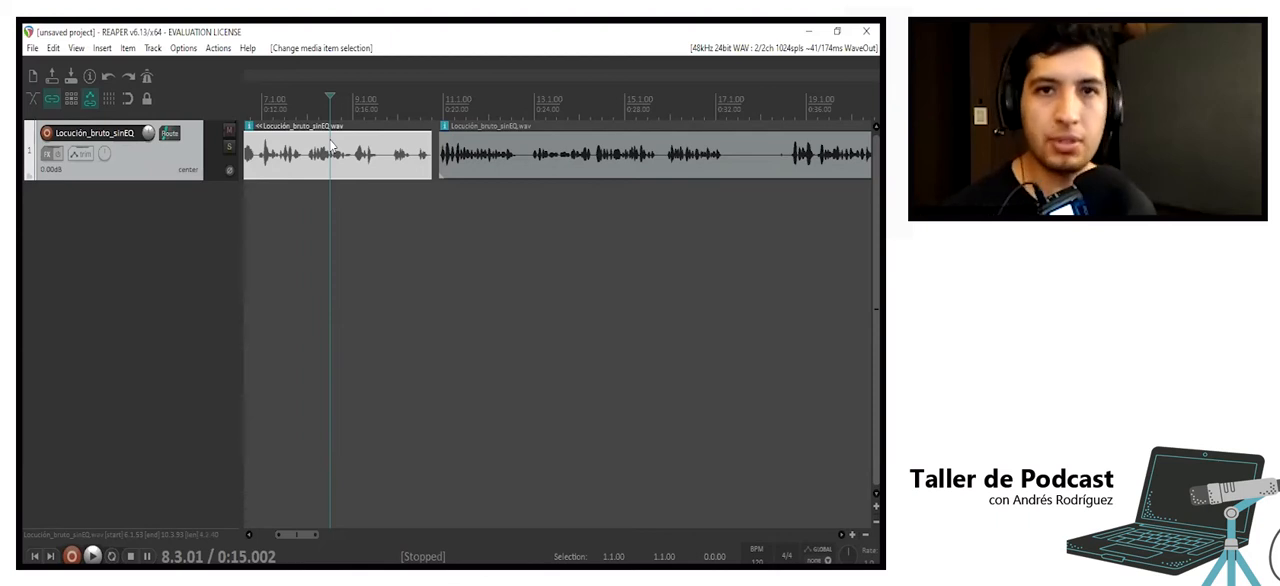
- Move the following clip further back to slightly overlap the previous one, and play the join from about 15.8 seconds
{"action": "left_click", "coordinate": [437, 148]}
{"action": "scroll", "coordinate": [437, 148], "scroll_direction": "up", "scroll_amount": 4}
{"action": "left_click_drag", "start_coordinate": [605, 168], "coordinate": [568, 170]}
{"action": "scroll", "coordinate": [560, 160], "scroll_direction": "down", "scroll_amount": 4}
{"action": "left_click", "coordinate": [433, 95]}
{"action": "key", "text": "space"}
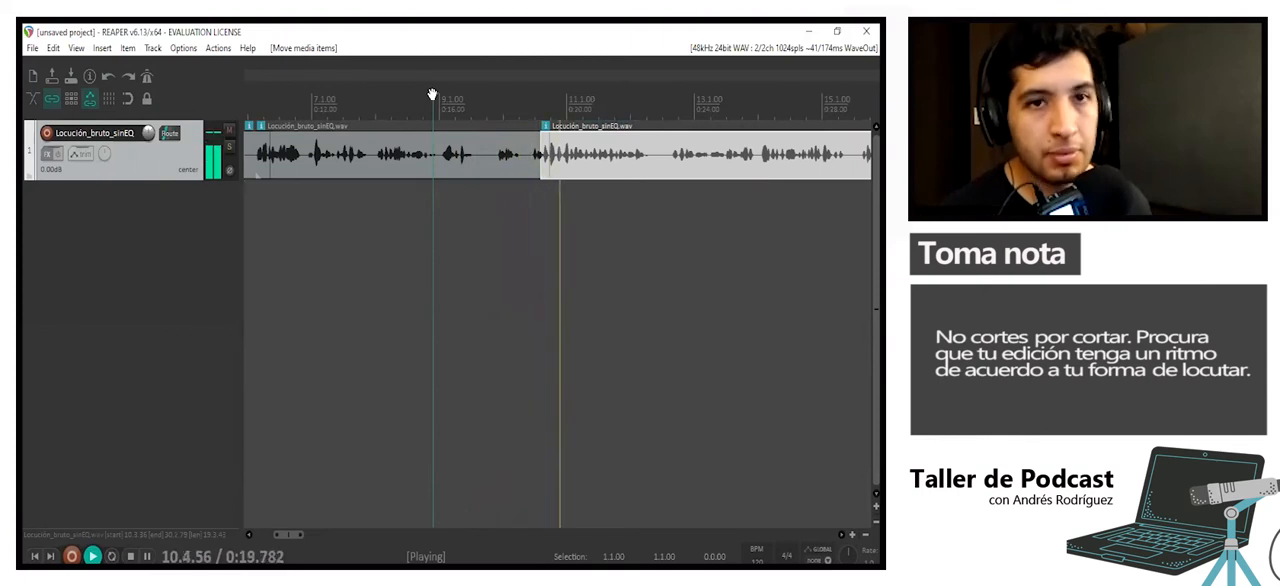
{"action": "key", "text": "space"}
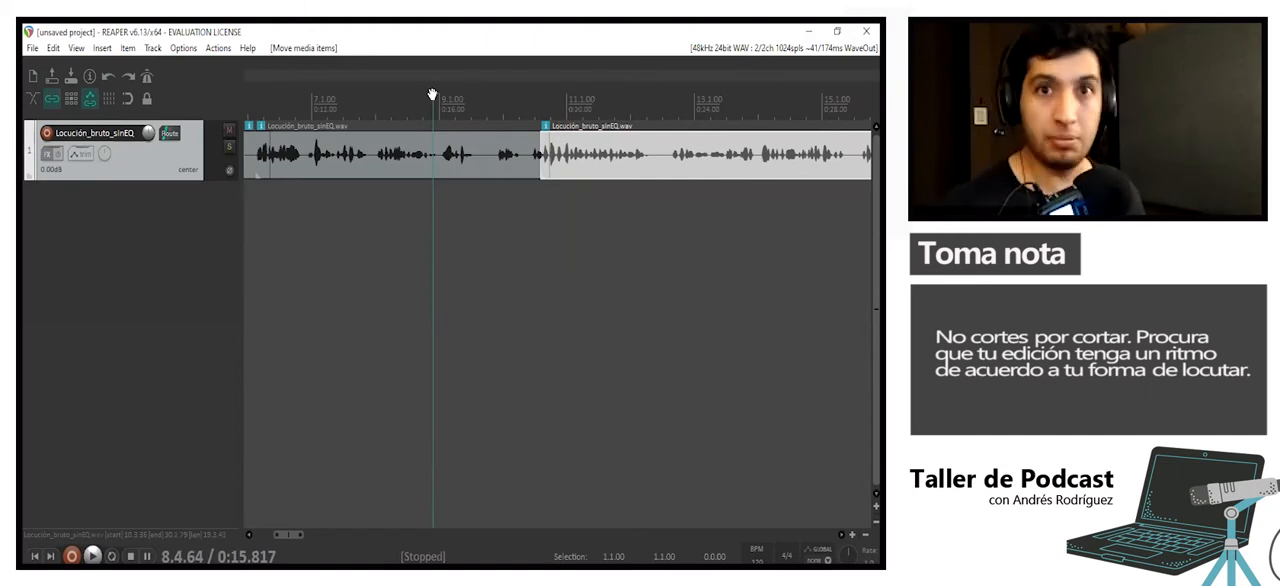
- Shift the following clip slightly later to leave a short pause after the previous one, and play from about 15.8 seconds
{"action": "left_click_drag", "start_coordinate": [585, 166], "coordinate": [600, 166]}
{"action": "key", "text": "space"}
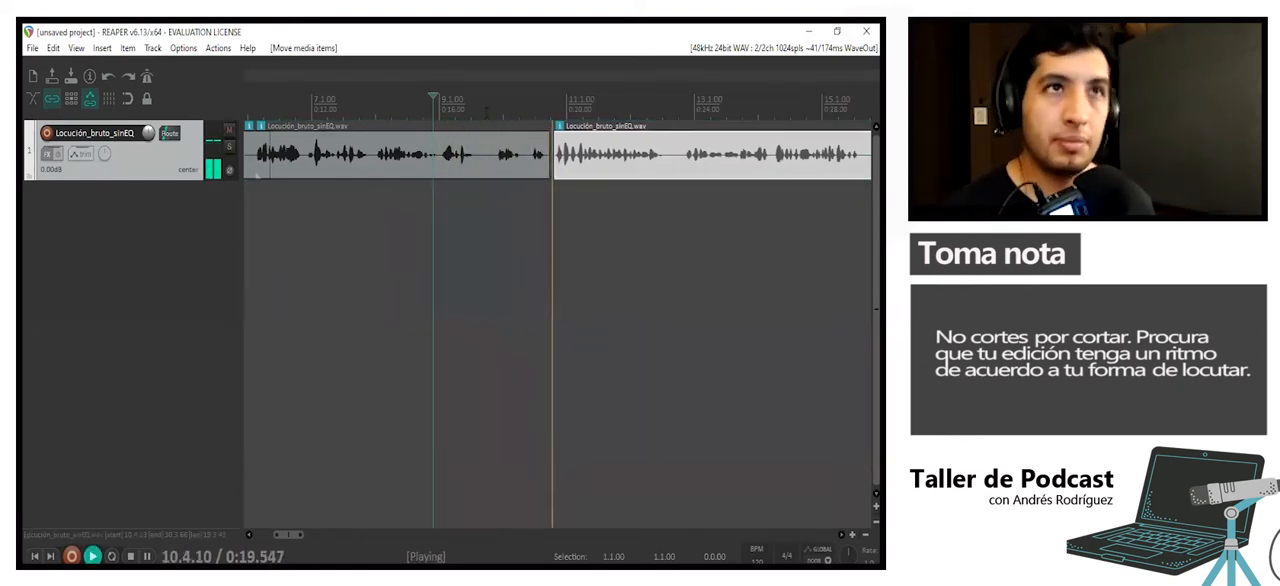
{"action": "key", "text": "space"}
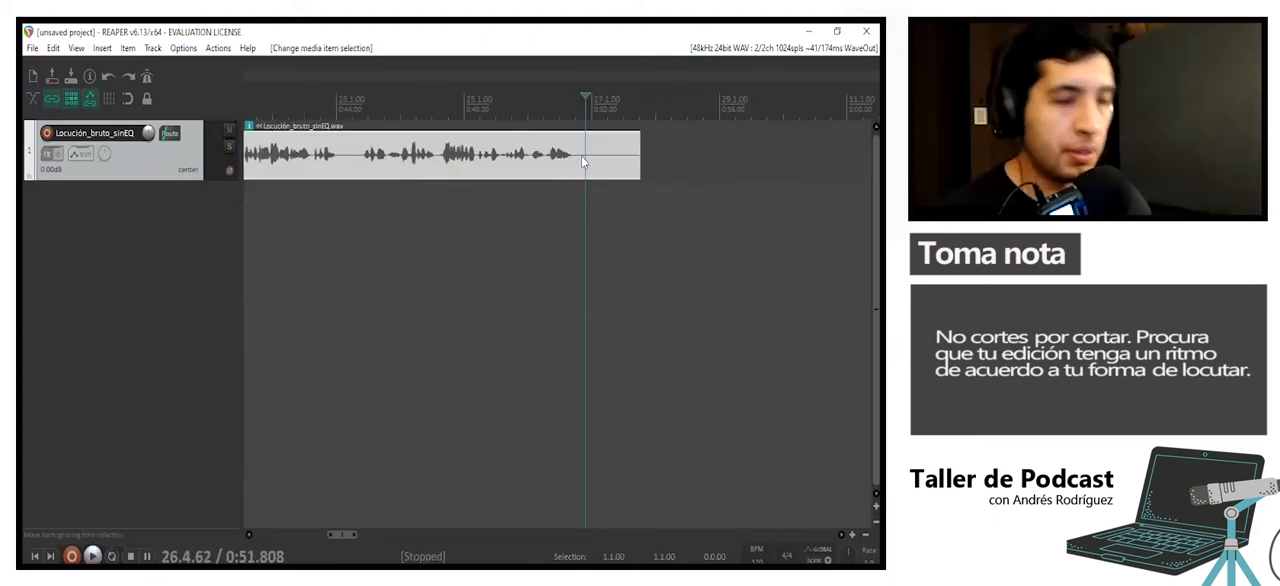
- Split off the silent tail at the end of the last voice clip and delete it with ripple editing on
{"action": "left_click", "coordinate": [581, 155]}
{"action": "key", "text": "s"}
{"action": "scroll", "coordinate": [581, 155], "scroll_direction": "down", "scroll_amount": 2}
{"action": "left_click", "coordinate": [586, 158]}
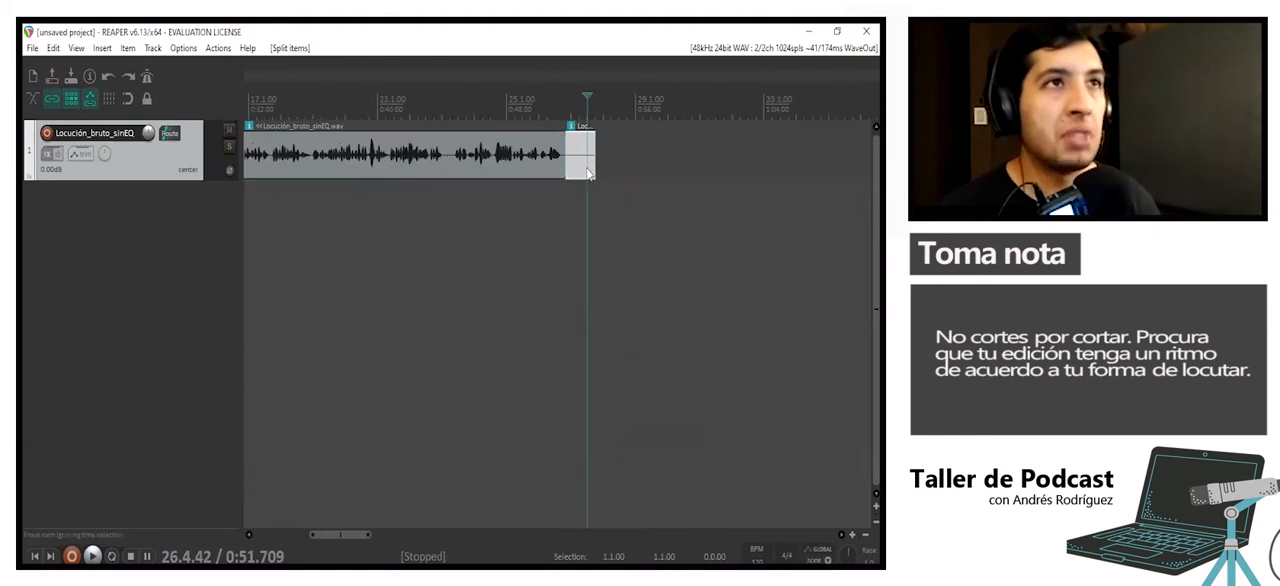
{"action": "key", "text": "Delete"}
{"action": "scroll", "coordinate": [498, 220], "scroll_direction": "down", "scroll_amount": 3}
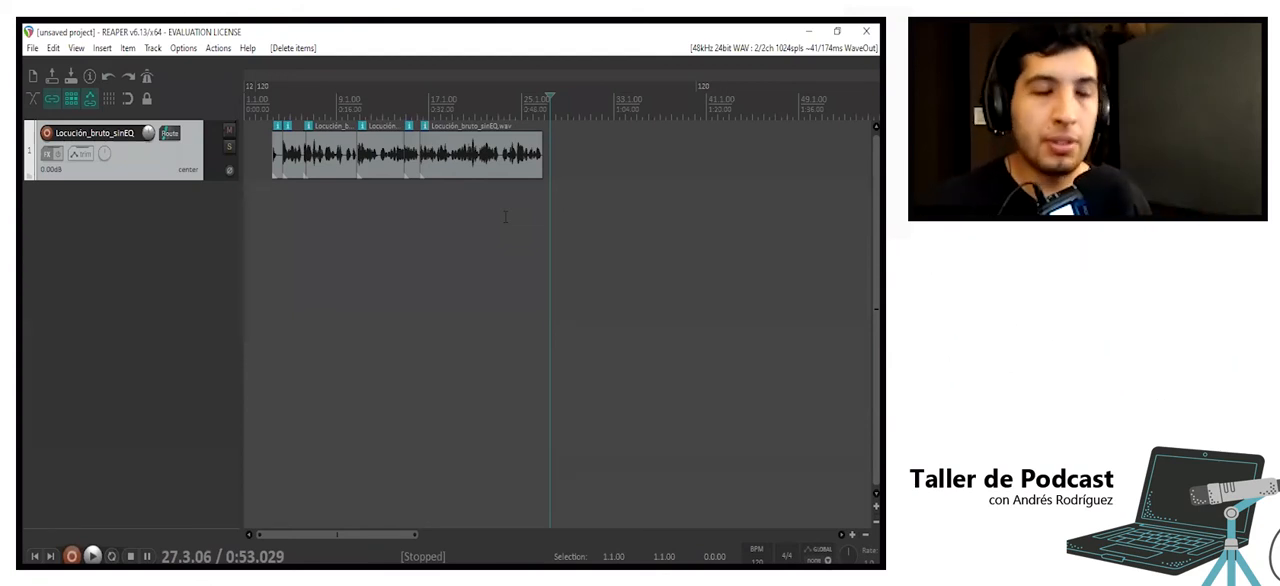
- With ripple editing on, try moving the last clip and an earlier clip much later on the timeline, undoing each move
{"action": "scroll", "coordinate": [493, 201], "scroll_direction": "down", "scroll_amount": 3}
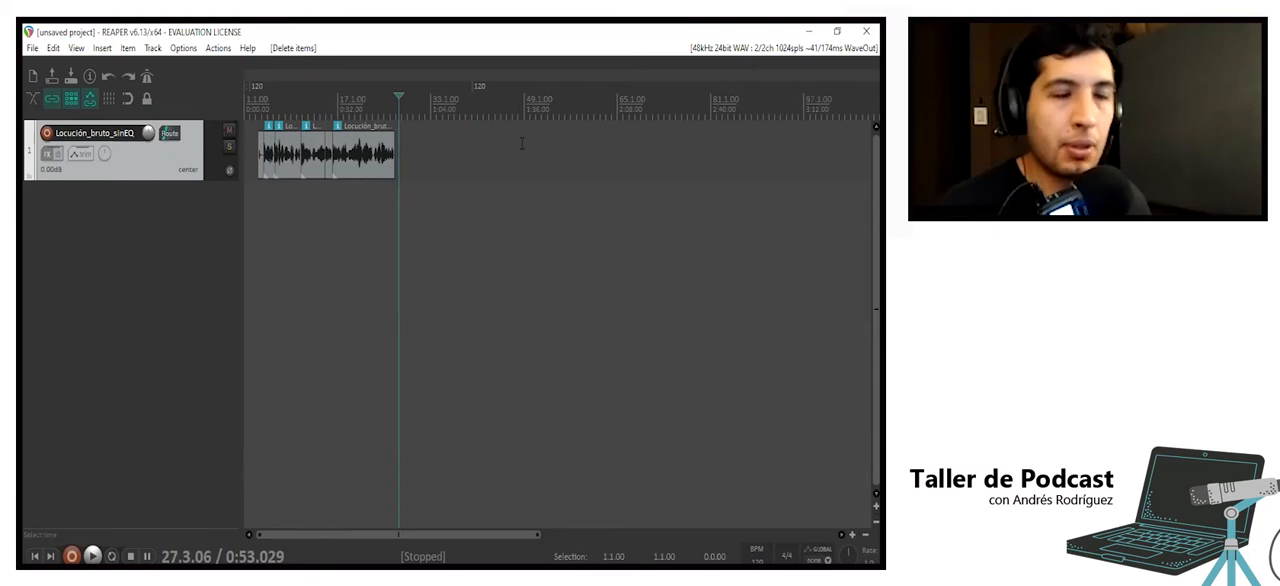
{"action": "left_click_drag", "start_coordinate": [366, 171], "coordinate": [670, 177]}
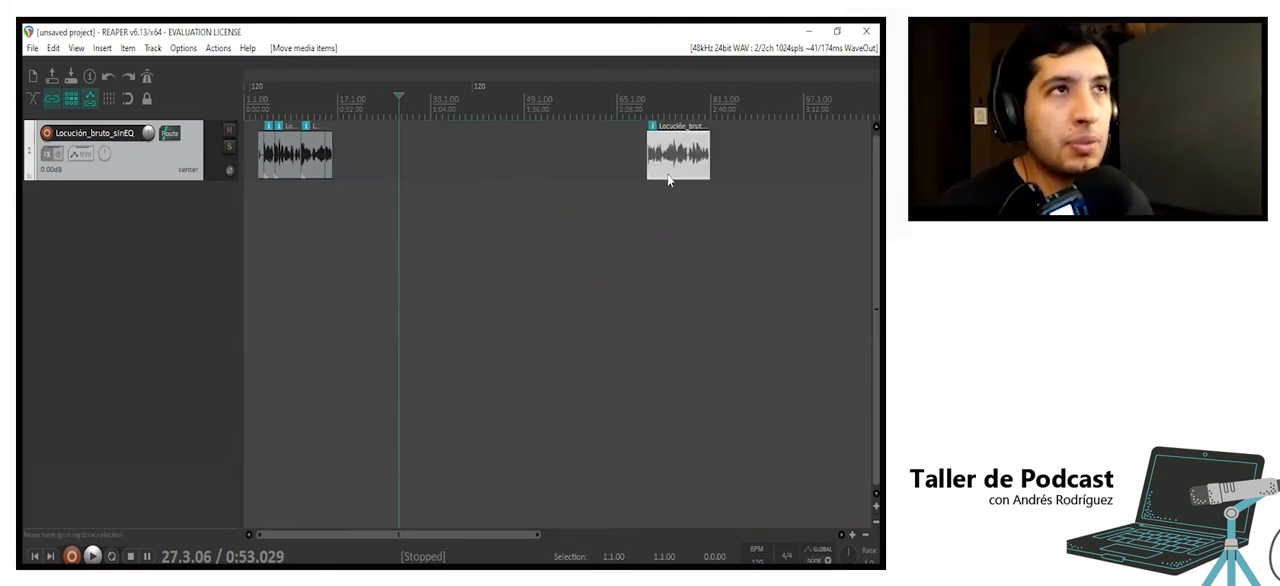
{"action": "key", "text": "ctrl+z"}
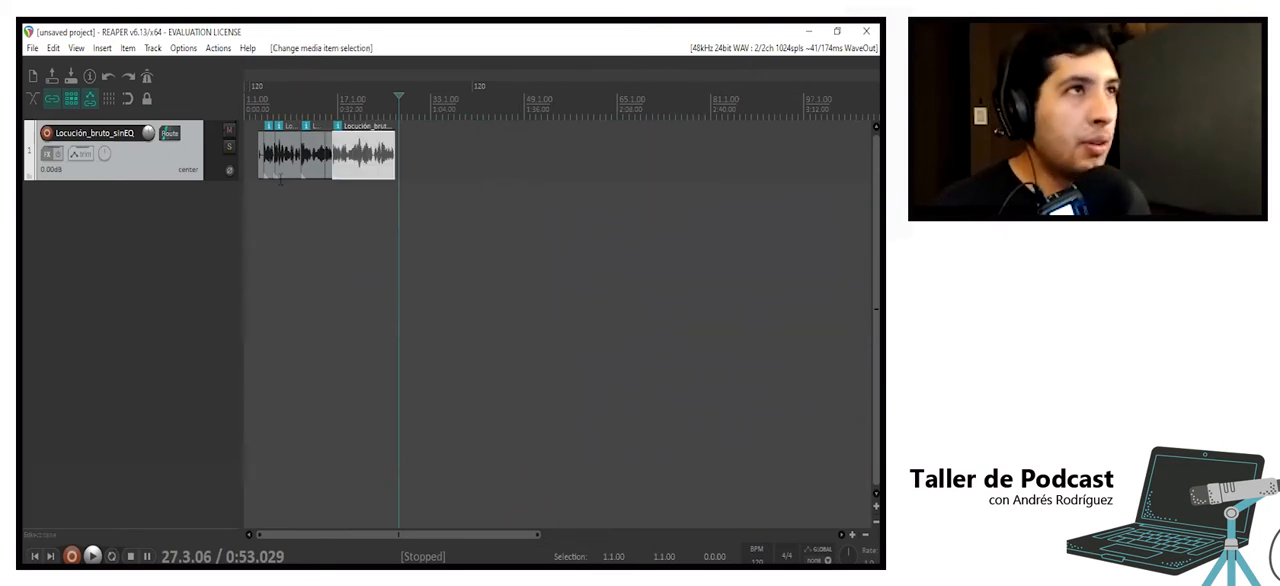
{"action": "left_click_drag", "start_coordinate": [281, 169], "coordinate": [493, 174]}
{"action": "left_click_drag", "start_coordinate": [488, 222], "coordinate": [476, 224]}
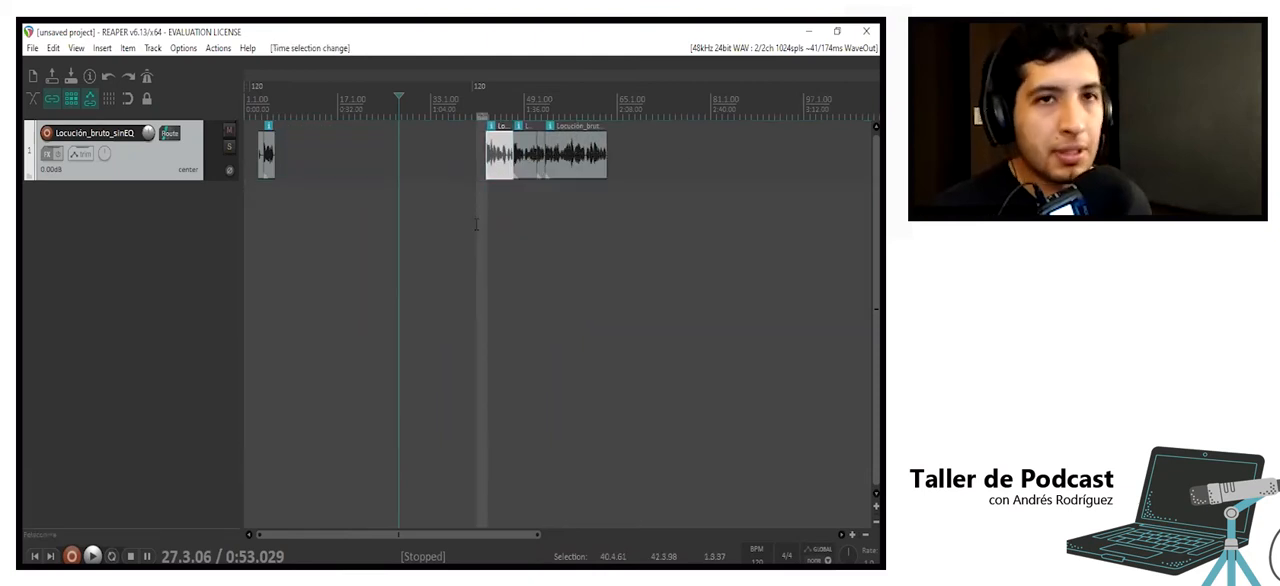
{"action": "left_click", "coordinate": [476, 224]}
{"action": "key", "text": "ctrl+z"}
{"action": "key", "text": "ctrl+z"}
{"action": "key", "text": "ctrl+z"}
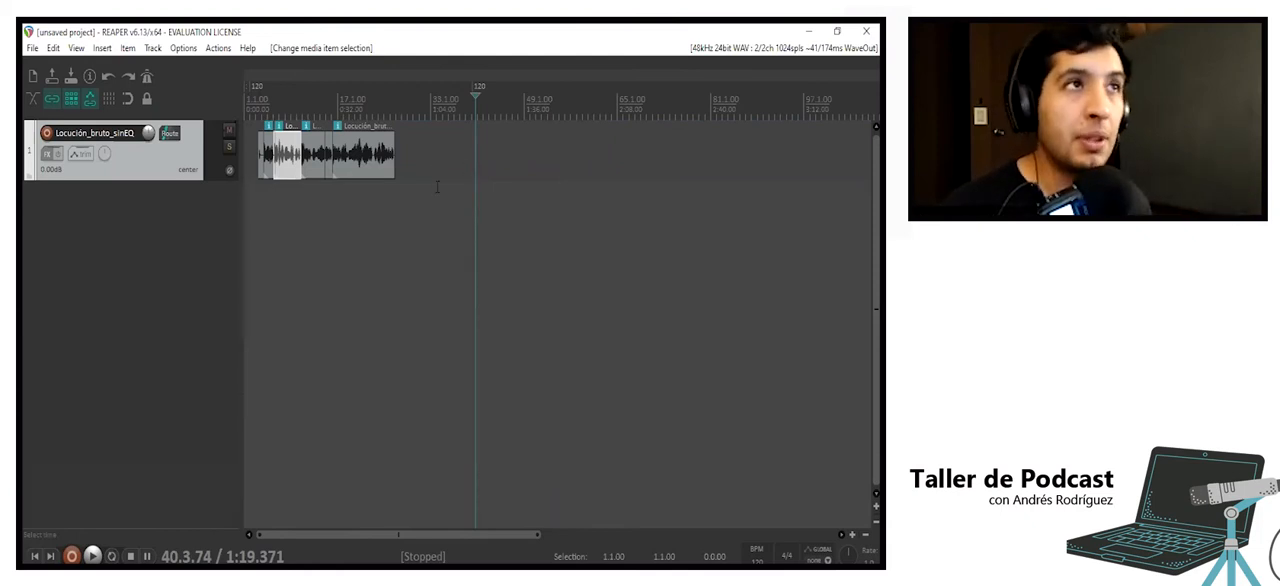
- Select all the voice clips, glue them into a single item, and move that item later on the timeline
{"action": "left_click", "coordinate": [381, 172]}
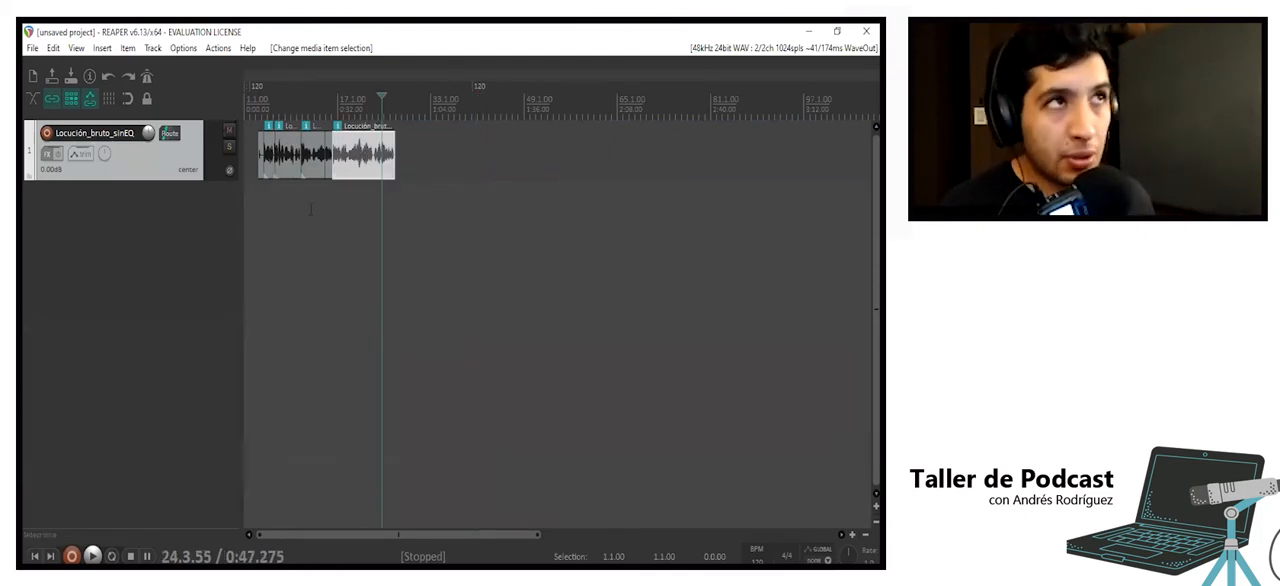
{"action": "left_click", "coordinate": [261, 167], "text": "shift"}
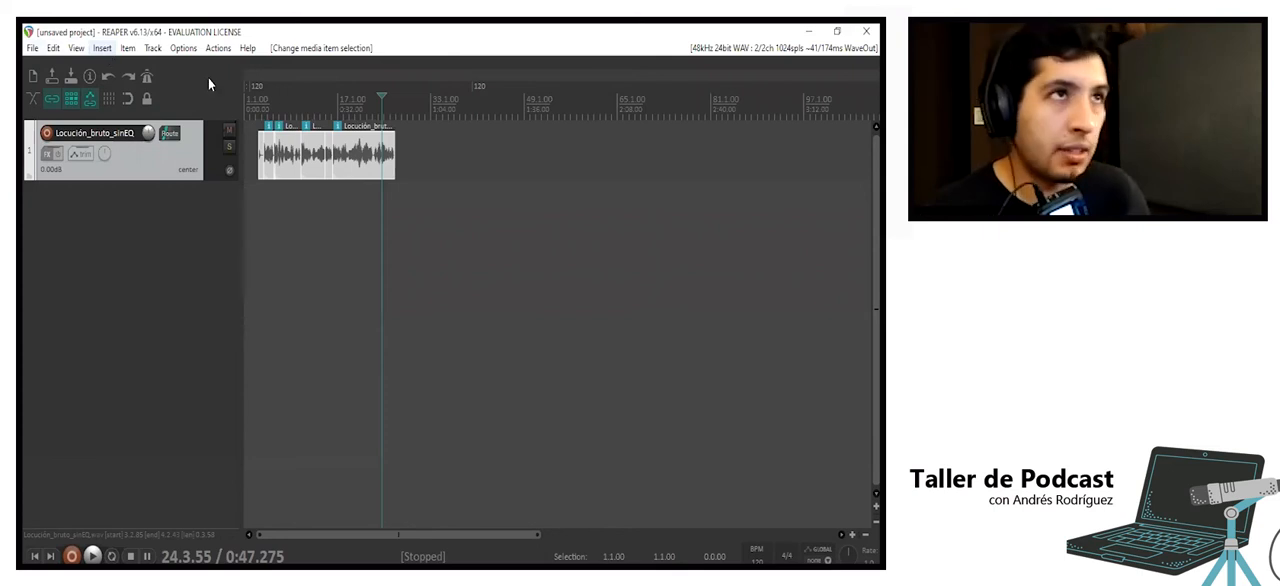
{"action": "key", "text": "ctrl+shift+g"}
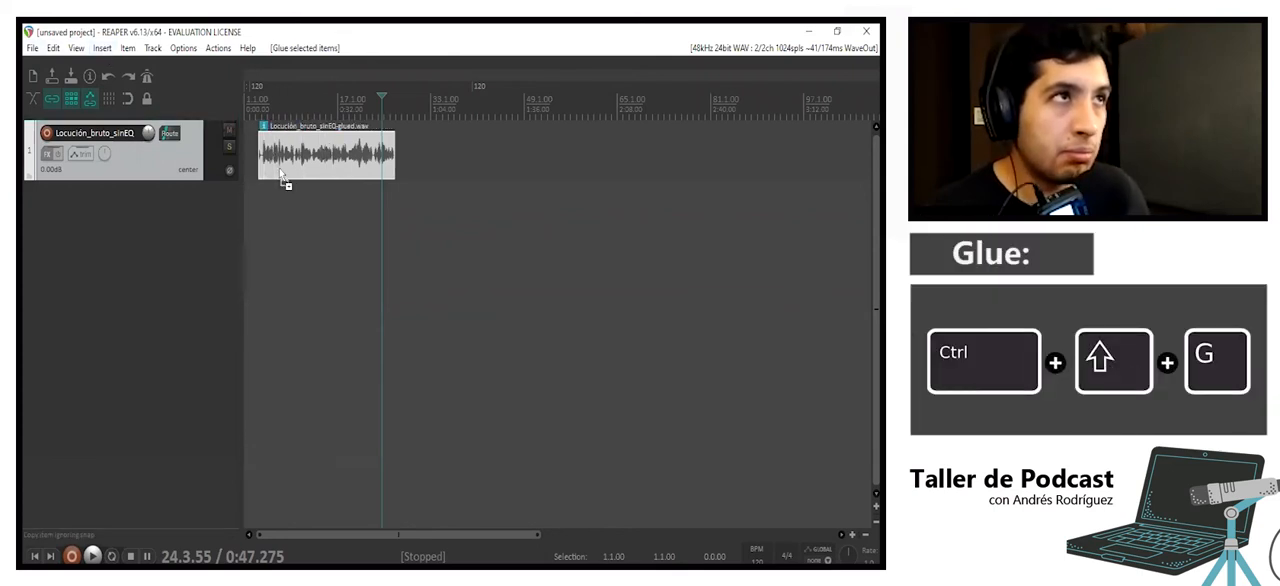
{"action": "left_click_drag", "start_coordinate": [330, 165], "coordinate": [453, 166]}
{"action": "left_click", "coordinate": [612, 216]}
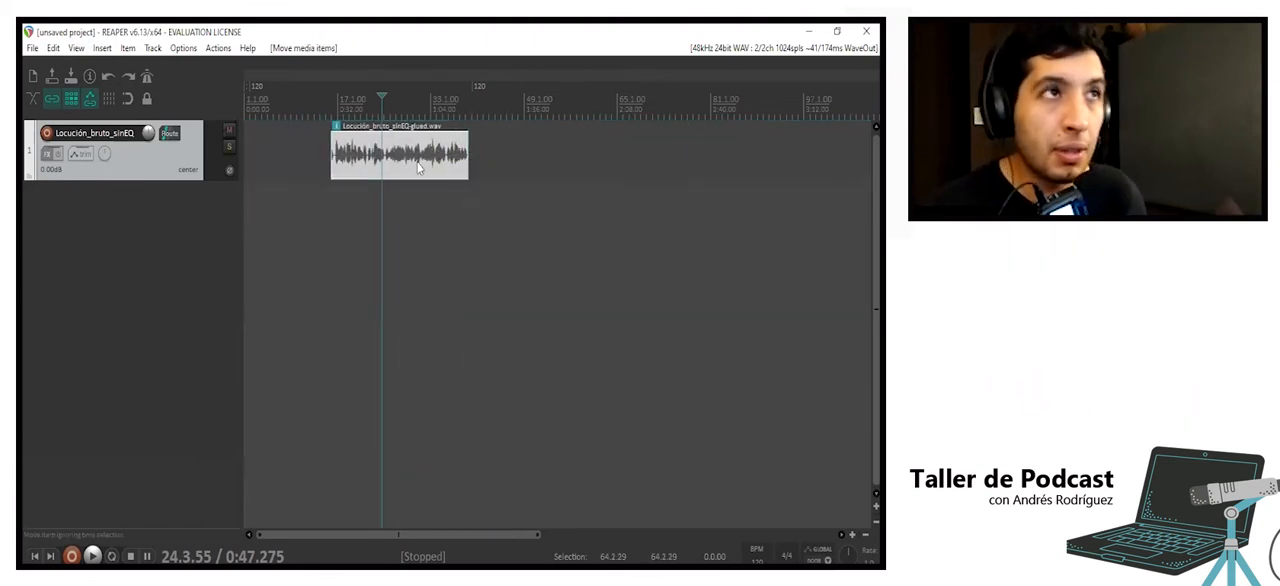
- Undo the glued item's move and the glue, and deselect the restored voice clips
{"action": "key", "text": "ctrl+z"}
{"action": "key", "text": "ctrl+z"}
{"action": "key", "text": "ctrl+z"}
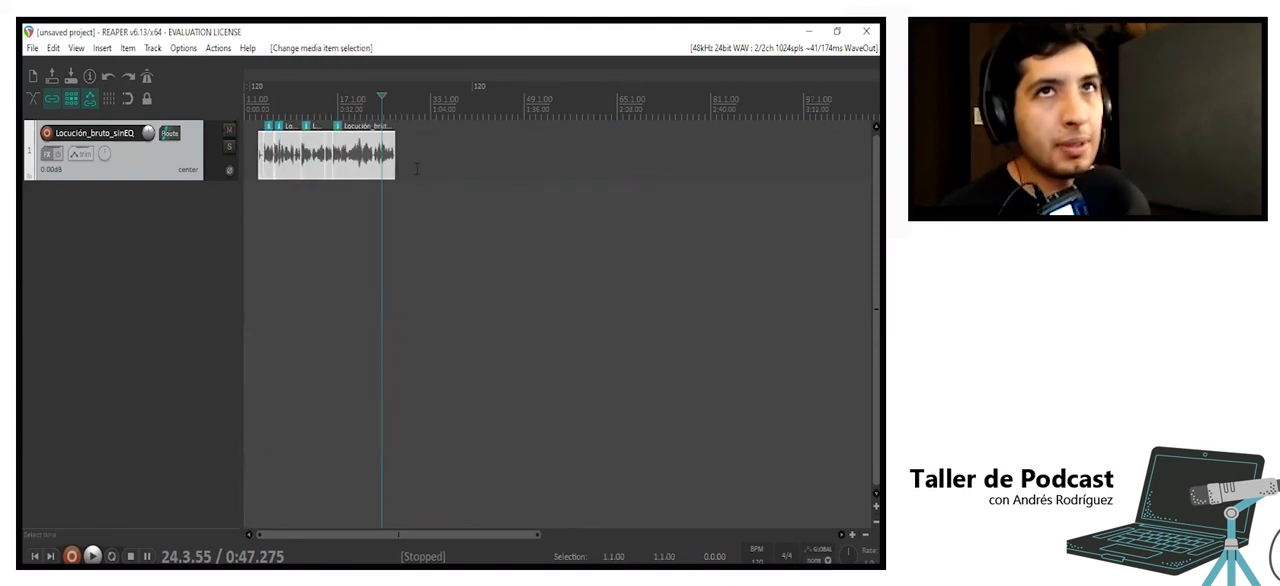
{"action": "left_click", "coordinate": [424, 230]}
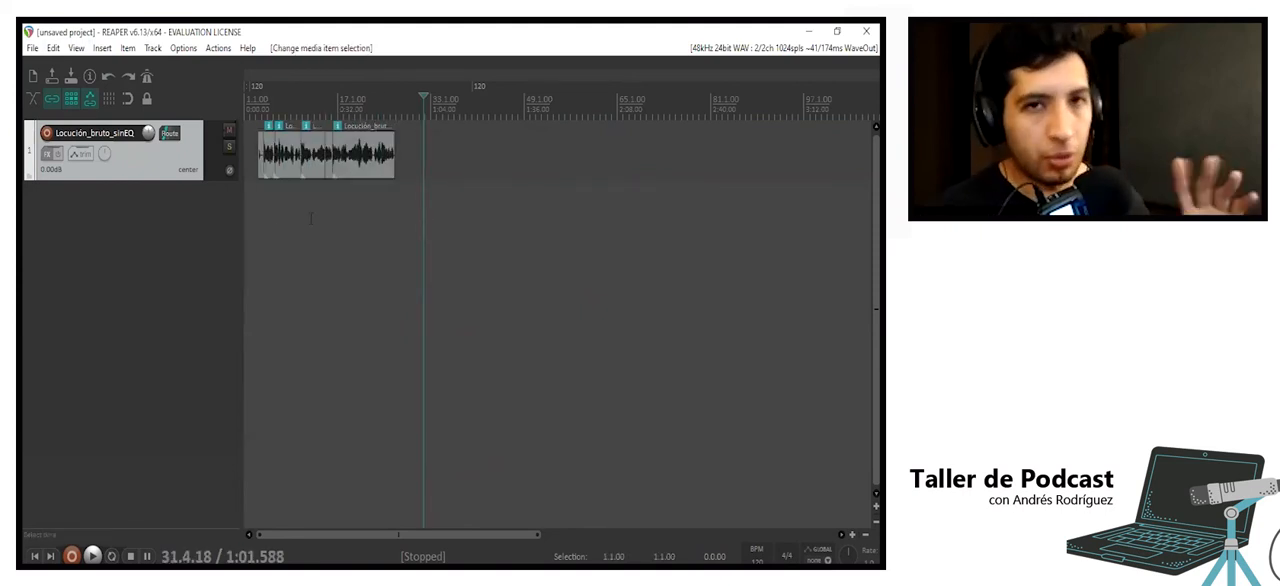
- Switch to the desktop and review all the files in the INSUMOS folder and the PRIMAL_TALLER folder
{"action": "scroll", "coordinate": [349, 248], "scroll_direction": "down", "scroll_amount": 2}
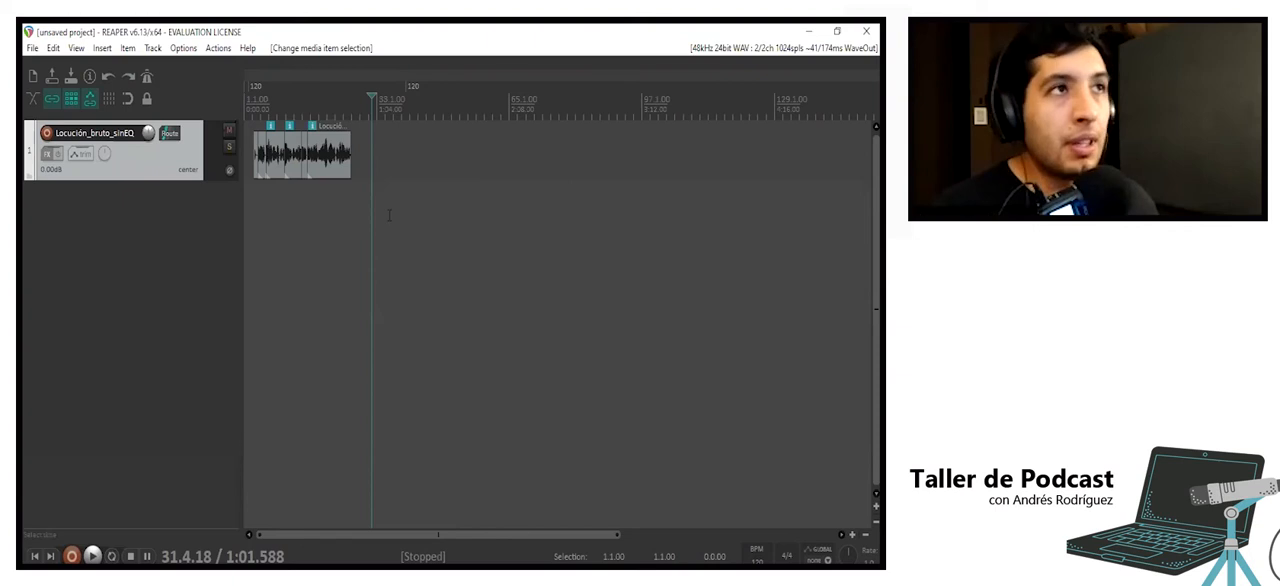
{"action": "left_click", "coordinate": [808, 31]}
{"action": "left_click_drag", "start_coordinate": [745, 77], "coordinate": [525, 71]}
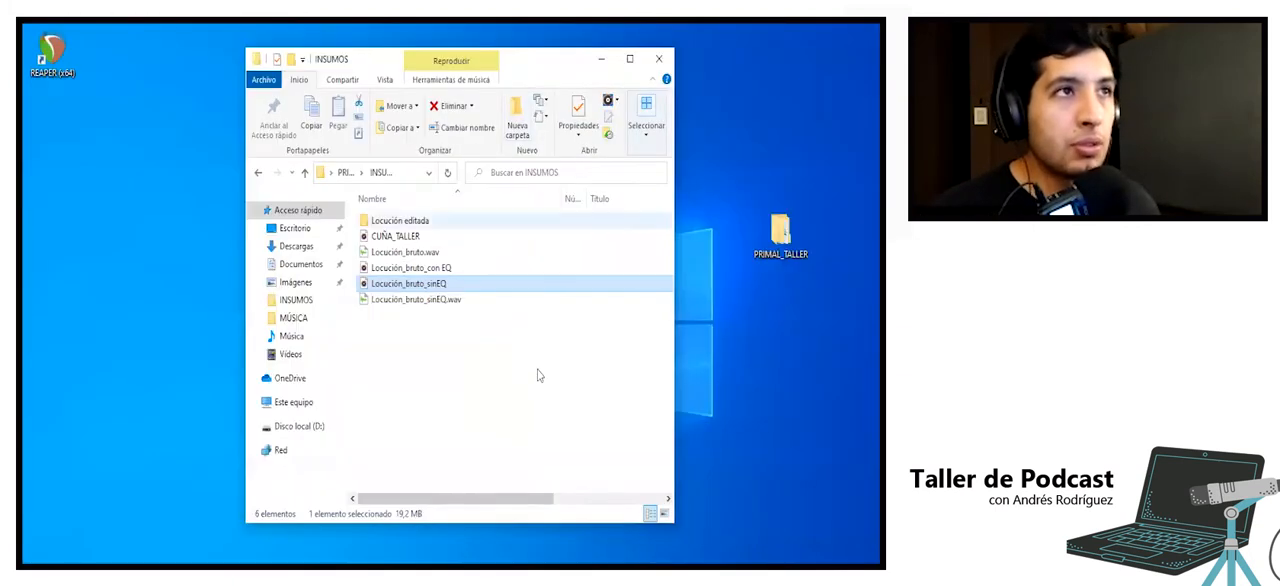
{"action": "left_click_drag", "start_coordinate": [538, 412], "coordinate": [398, 206]}
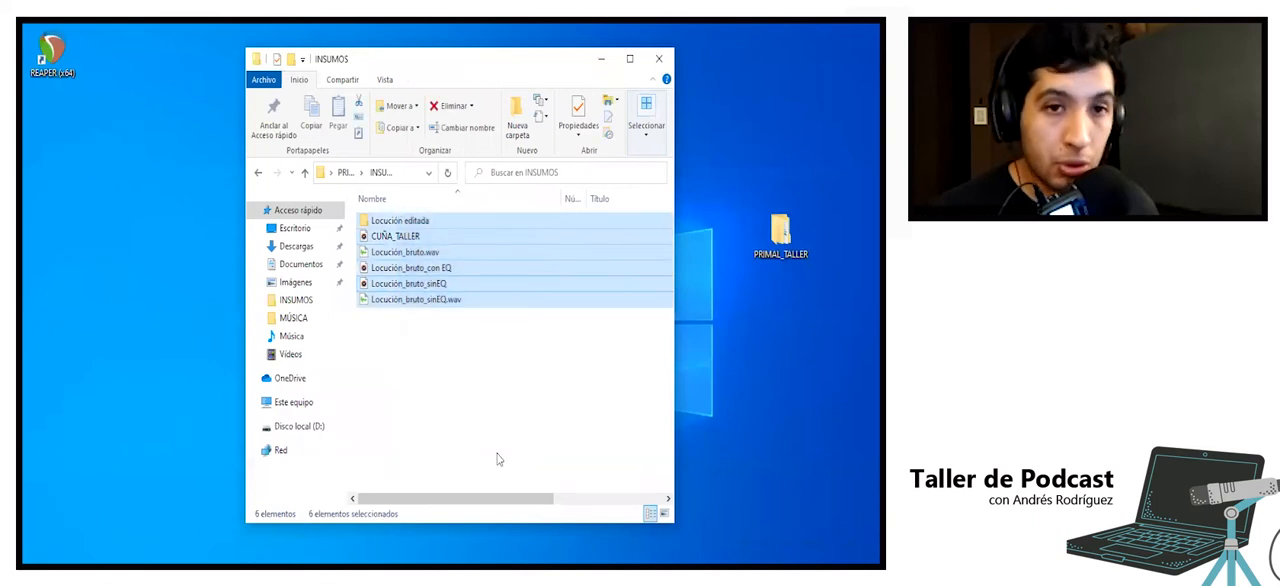
{"action": "left_click_drag", "start_coordinate": [549, 420], "coordinate": [443, 210]}
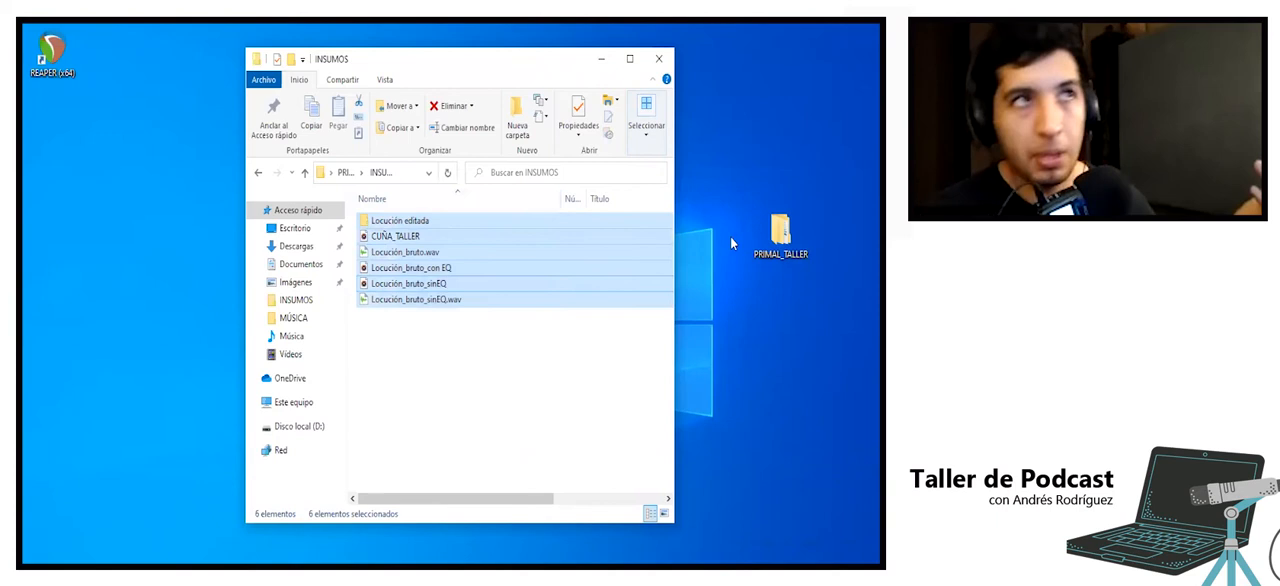
{"action": "left_click", "coordinate": [780, 232]}
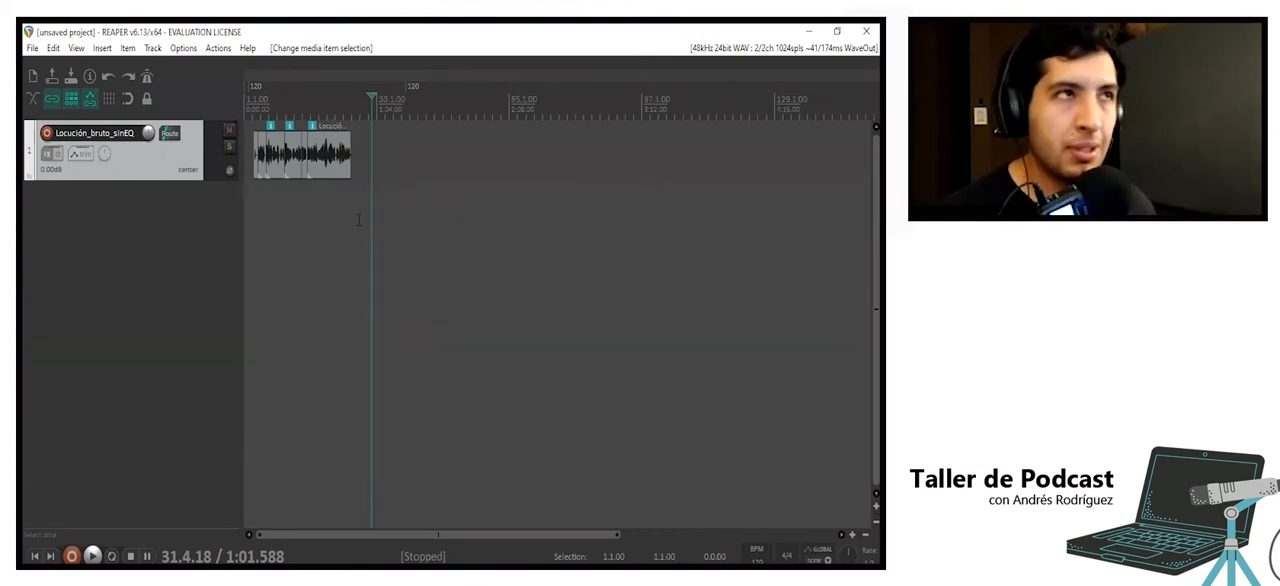
- In REAPER, clear a time selection made over the voice clips and mark an empty range from about bar 44 to bar 79
{"action": "left_click_drag", "start_coordinate": [376, 224], "coordinate": [220, 120]}
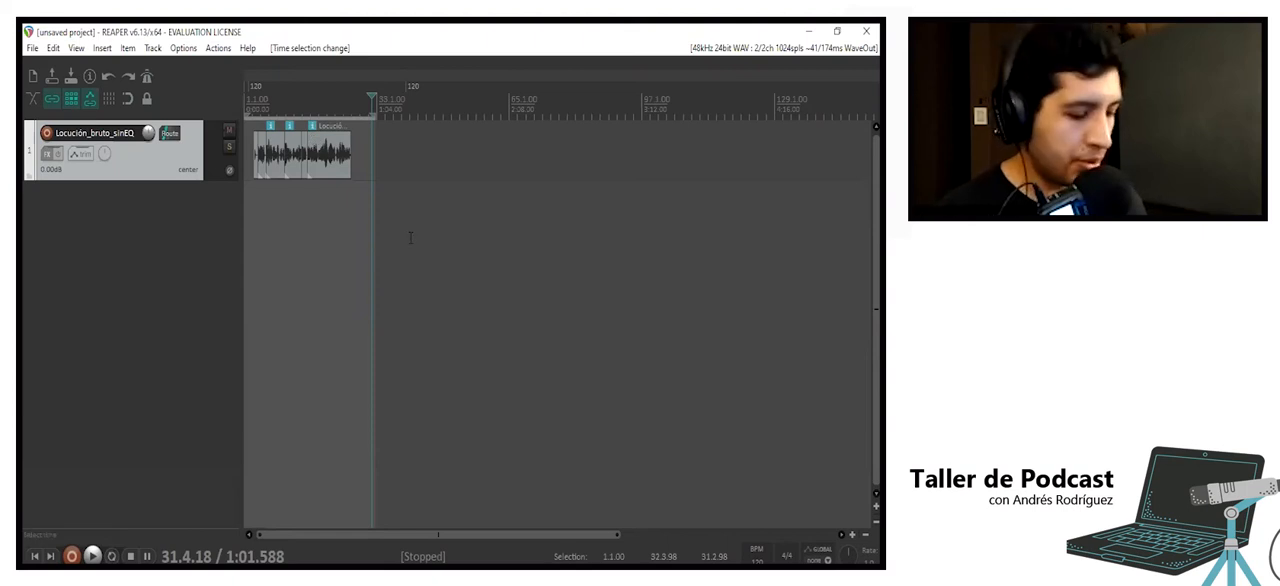
{"action": "key", "text": "Escape"}
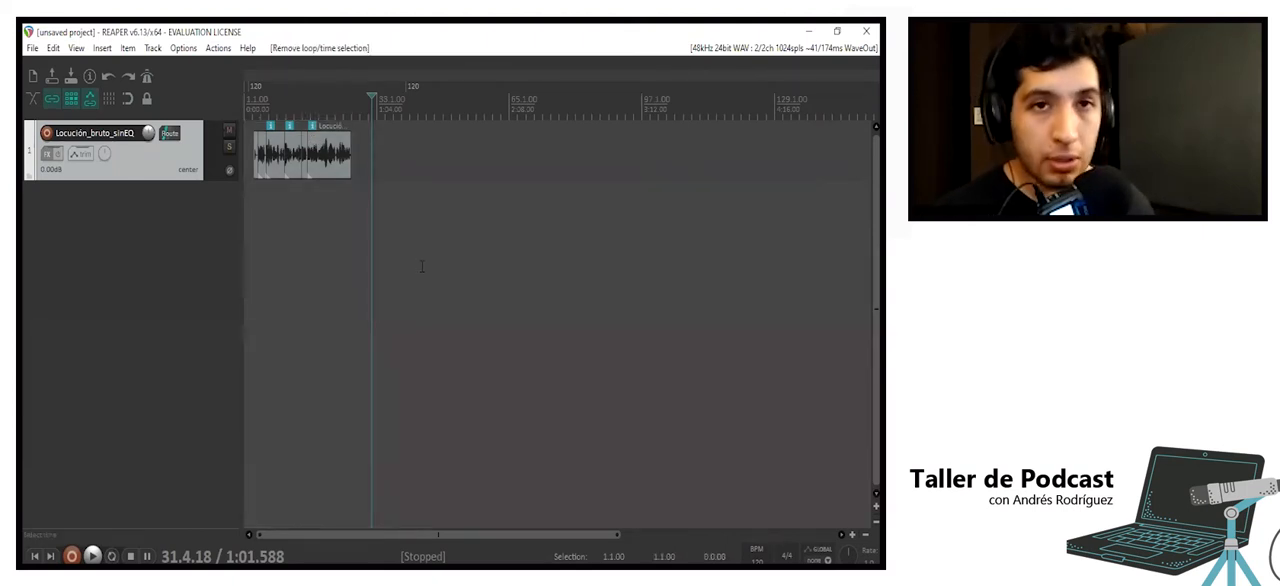
{"action": "left_click_drag", "start_coordinate": [422, 278], "coordinate": [571, 280]}
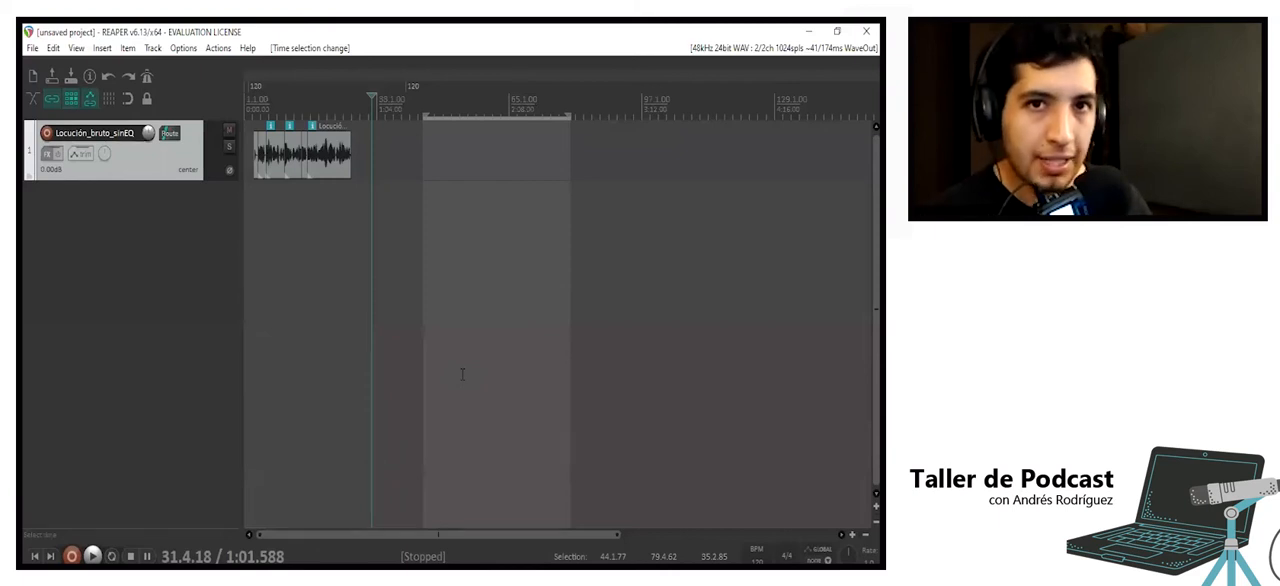
- Remove the time selection, then marquee-select all the voice clips and move them together later on the timeline
{"action": "key", "text": "Escape"}
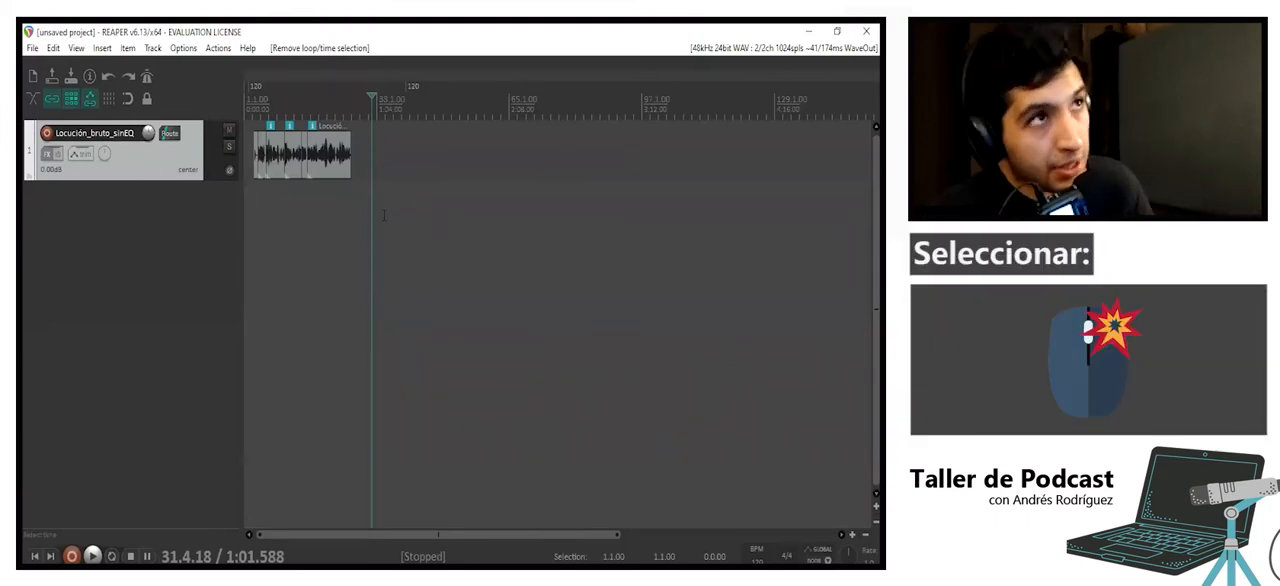
{"action": "left_click_drag", "start_coordinate": [325, 201], "coordinate": [493, 220]}
{"action": "left_click_drag", "start_coordinate": [459, 279], "coordinate": [200, 95]}
{"action": "left_click", "coordinate": [601, 332]}
{"action": "left_click_drag", "start_coordinate": [695, 340], "coordinate": [193, 73]}
{"action": "left_click", "coordinate": [827, 388]}
{"action": "left_click_drag", "start_coordinate": [799, 393], "coordinate": [245, 122]}
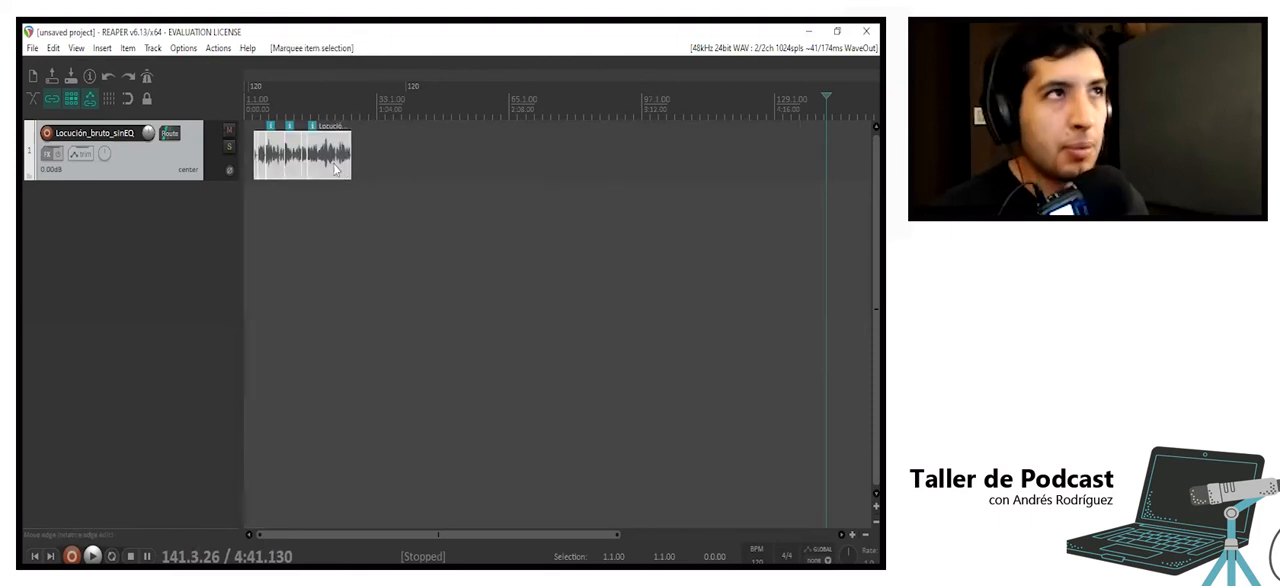
{"action": "left_click_drag", "start_coordinate": [278, 160], "coordinate": [588, 172]}
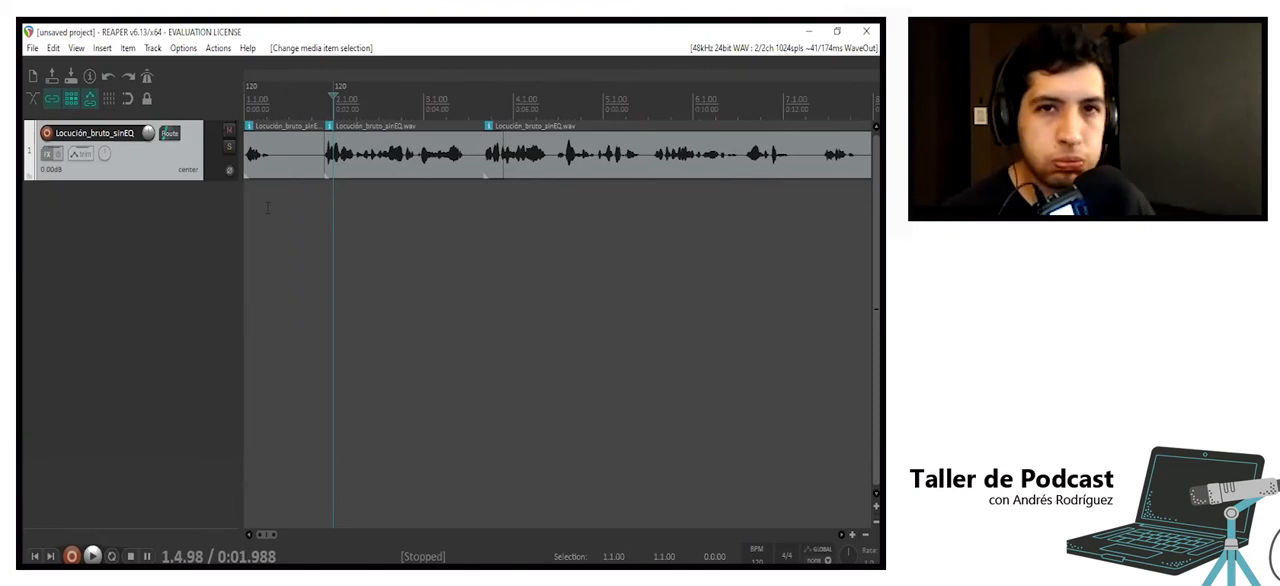
- Play the voice track from just before the second clip to check how the cuts sound
{"action": "left_click", "coordinate": [319, 209]}
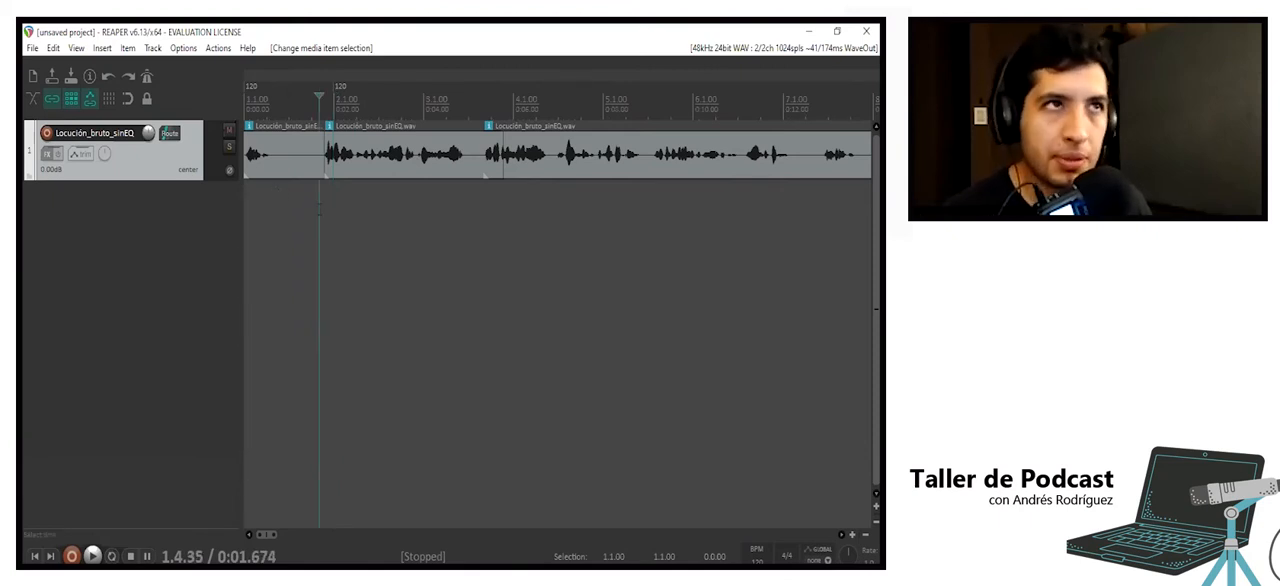
{"action": "key", "text": "space"}
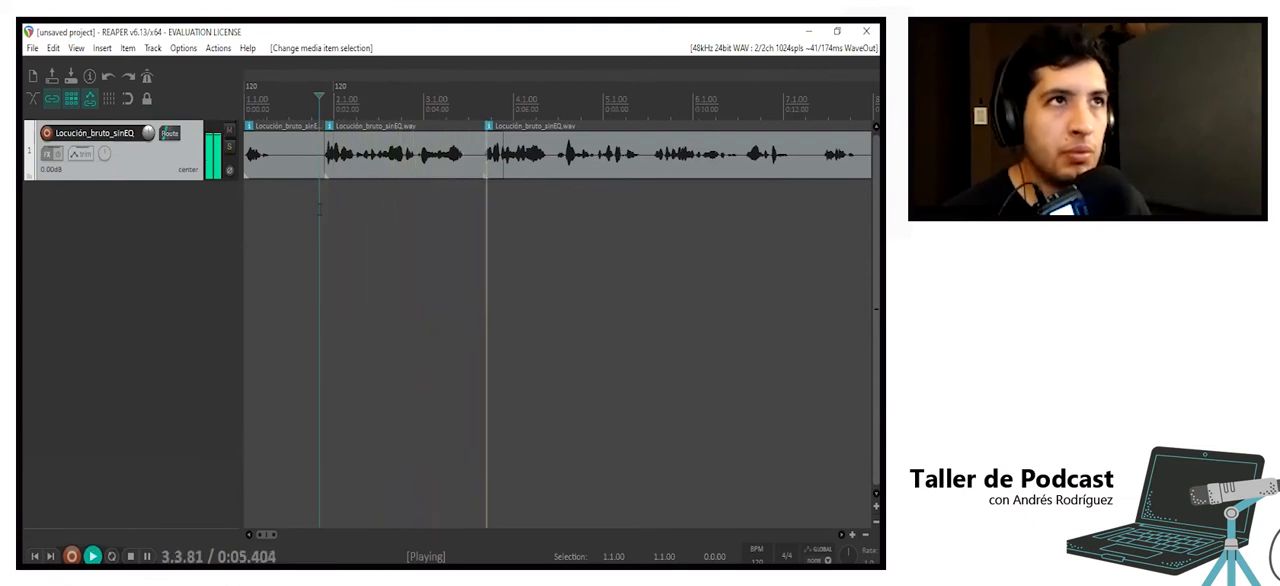
{"action": "key", "text": "space"}
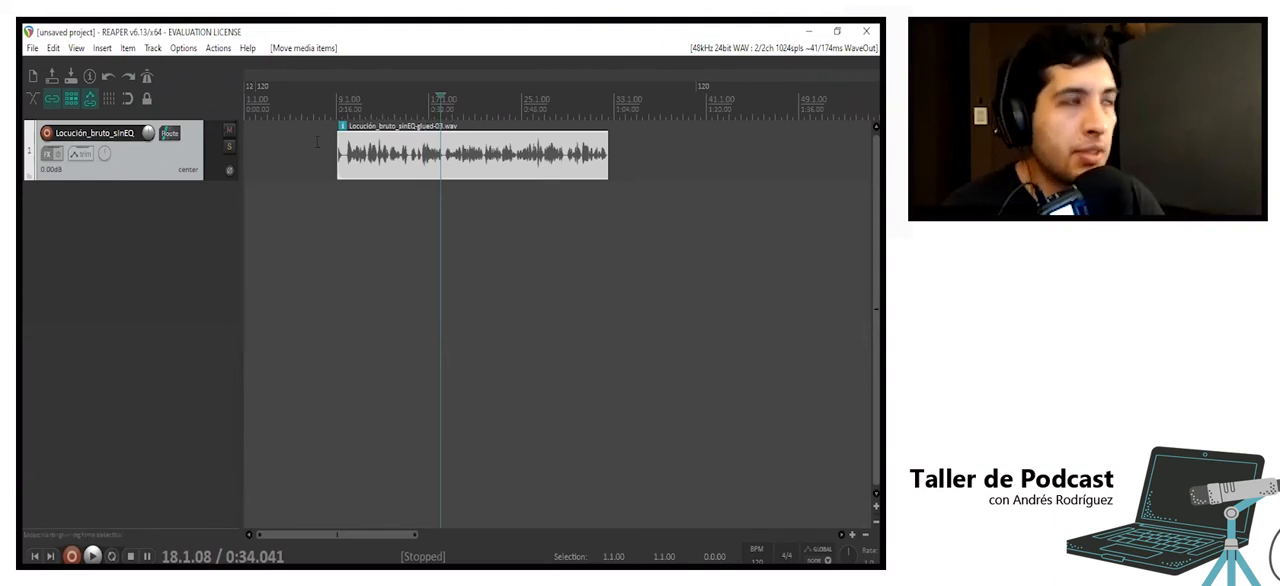
- Add the VST ReaEQ (Cockos) equalizer from the EQ category to the Locución_bruto_sinEQ track's effects chain
{"action": "left_click", "coordinate": [46, 155]}
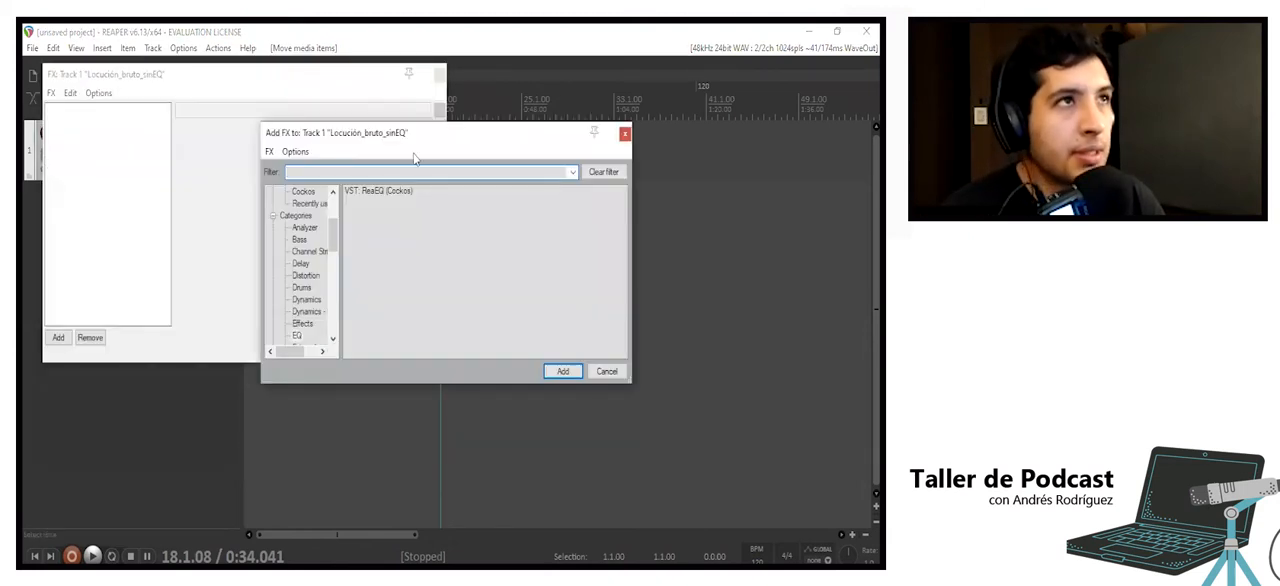
{"action": "left_click_drag", "start_coordinate": [463, 148], "coordinate": [601, 142]}
{"action": "left_click", "coordinate": [358, 110]}
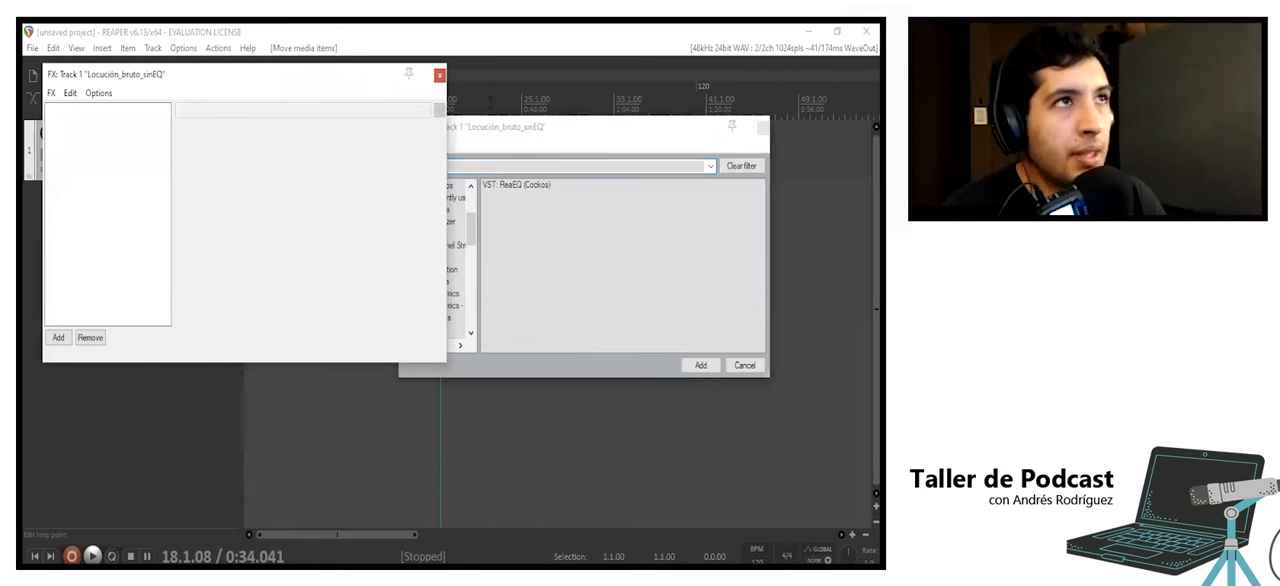
{"action": "left_click", "coordinate": [547, 133]}
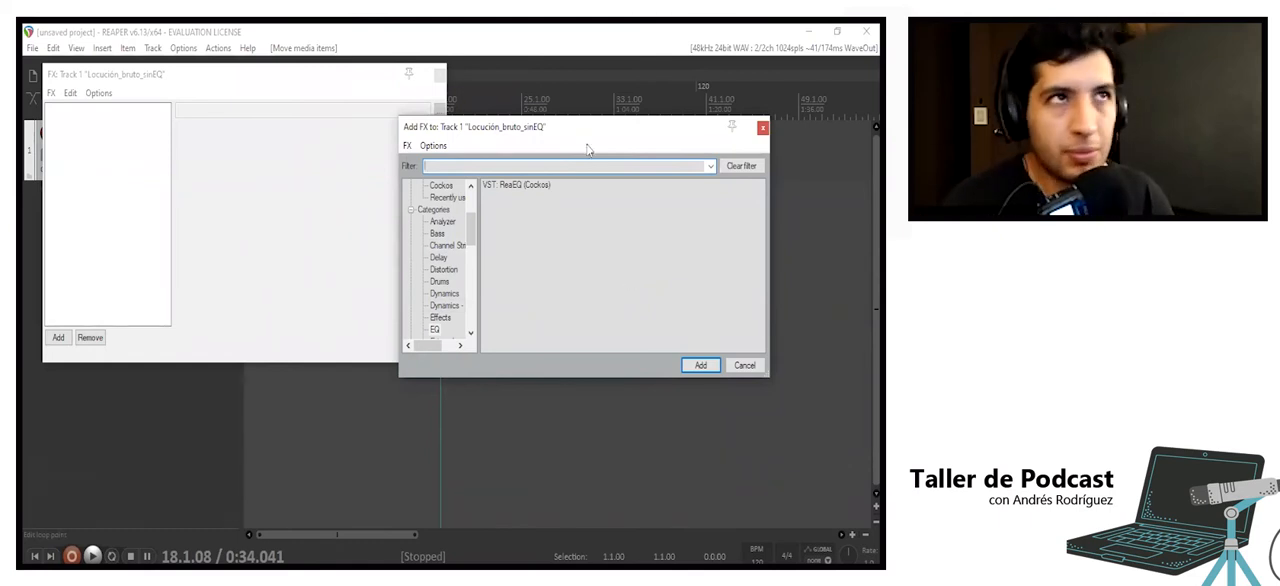
{"action": "scroll", "coordinate": [450, 225], "scroll_direction": "up", "scroll_amount": 3}
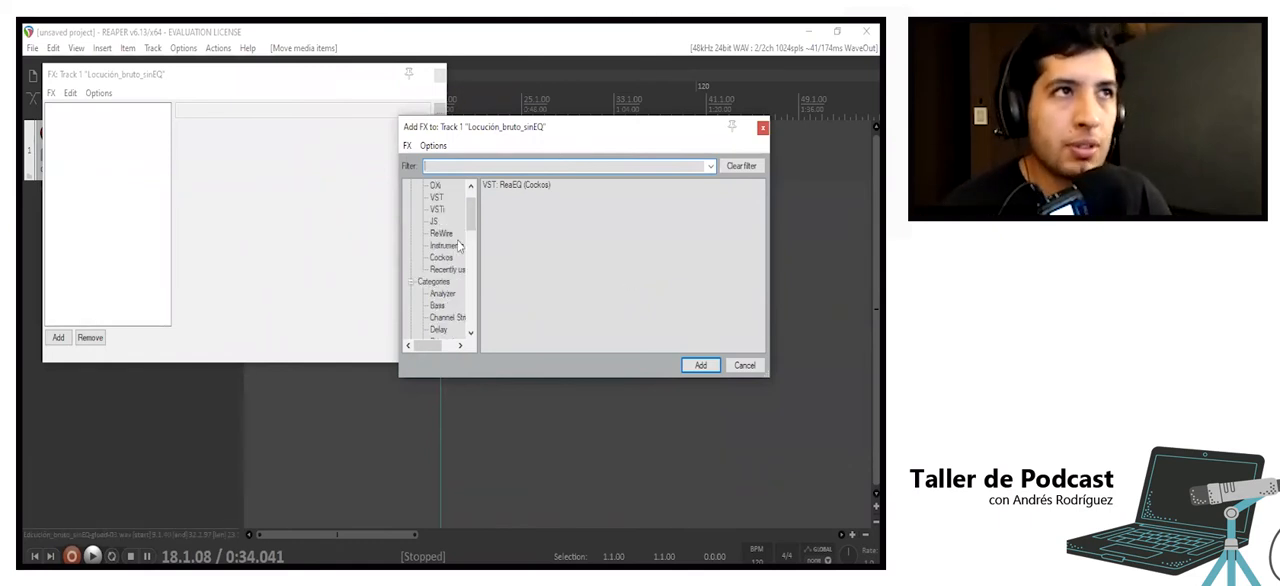
{"action": "scroll", "coordinate": [436, 290], "scroll_direction": "down", "scroll_amount": 1}
{"action": "left_click", "coordinate": [441, 247]}
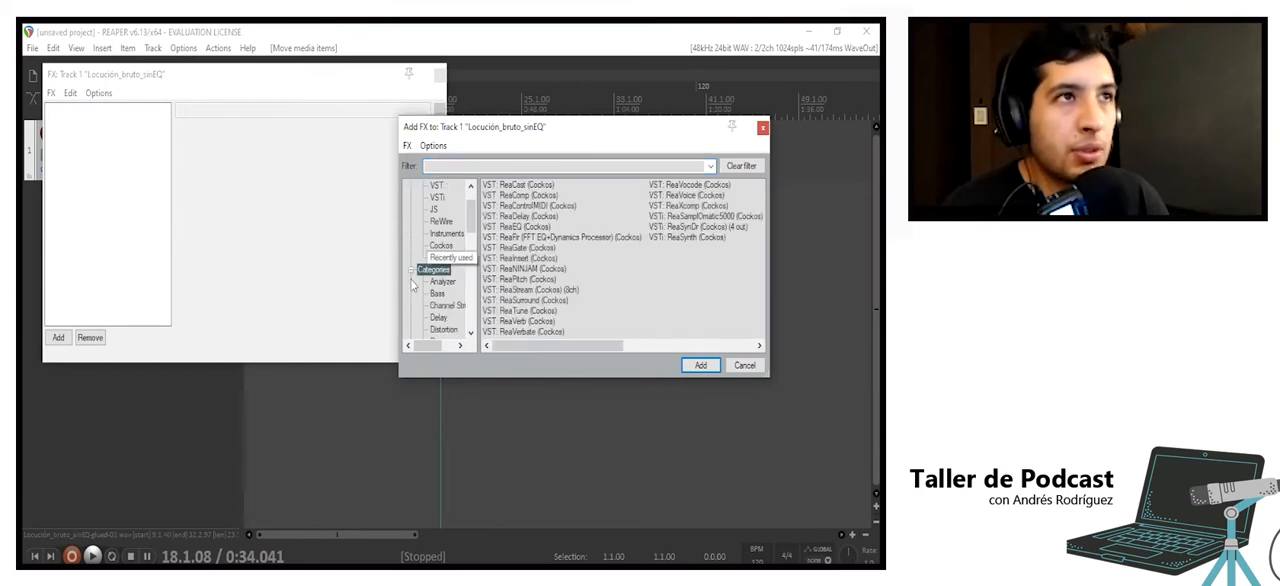
{"action": "scroll", "coordinate": [443, 270], "scroll_direction": "down", "scroll_amount": 3}
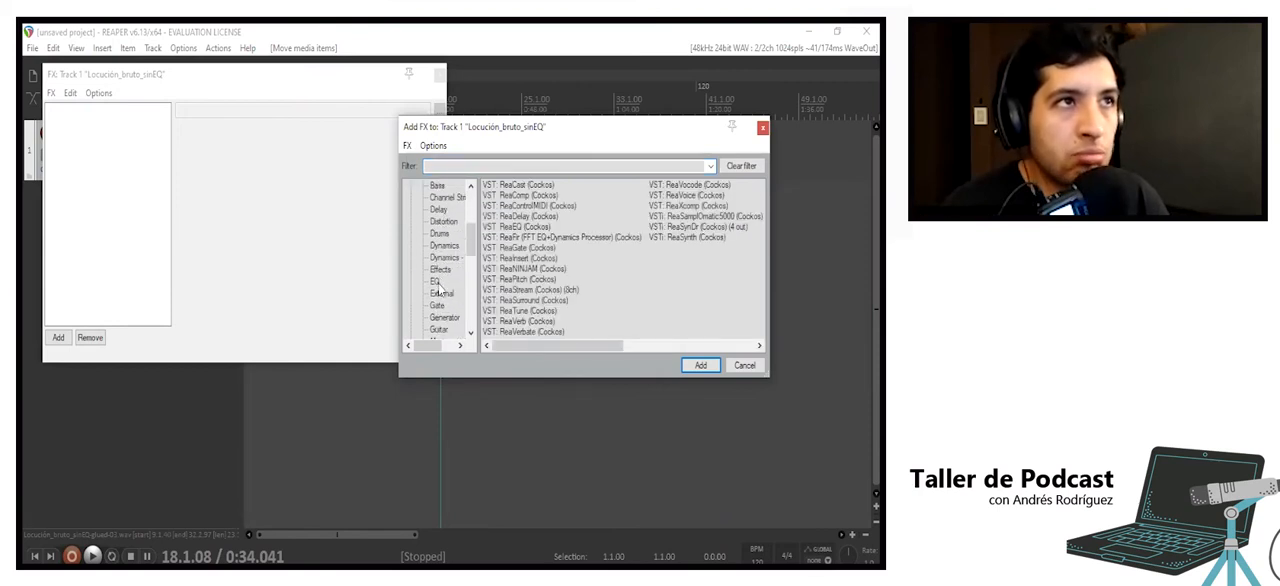
{"action": "left_click", "coordinate": [435, 281]}
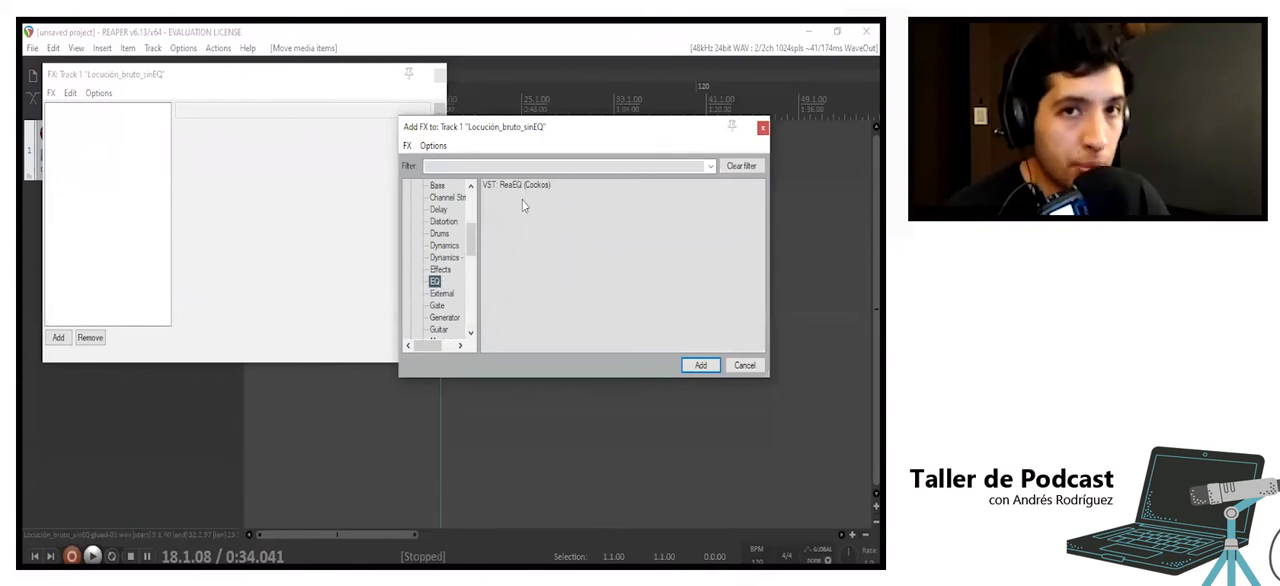
{"action": "left_click", "coordinate": [530, 188]}
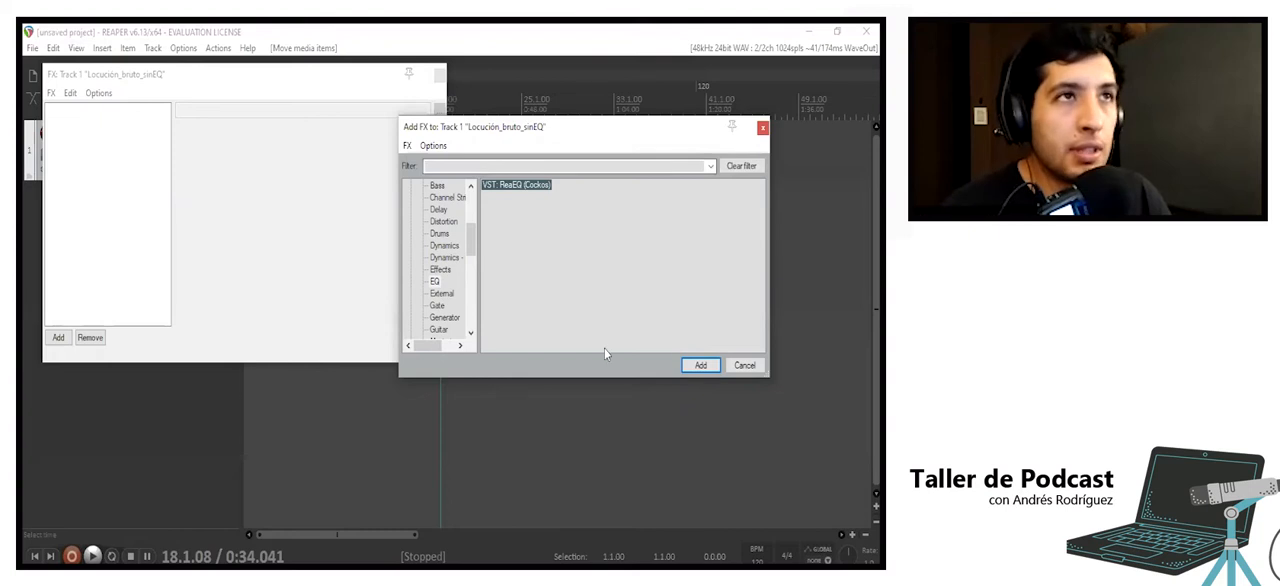
{"action": "left_click", "coordinate": [698, 365]}
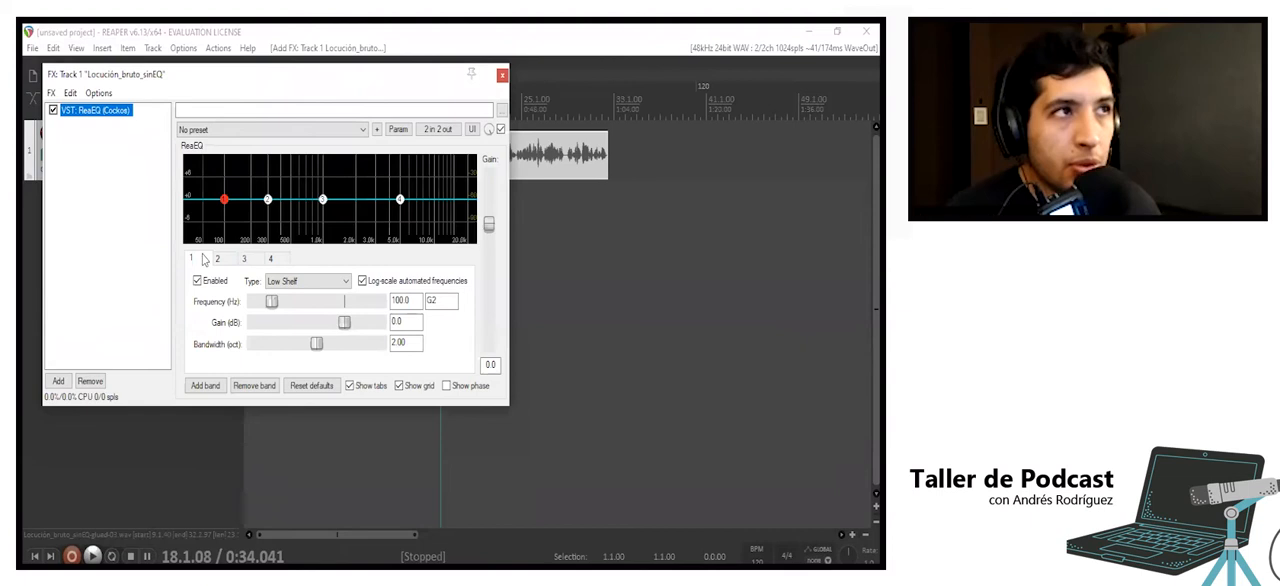
- Try ReaEQ band 1 as a low shelf near 1960 Hz, boosting to 5.6 dB, cutting to -6.8 dB and returning to about 0.6 dB
{"action": "left_click_drag", "start_coordinate": [224, 200], "coordinate": [355, 193]}
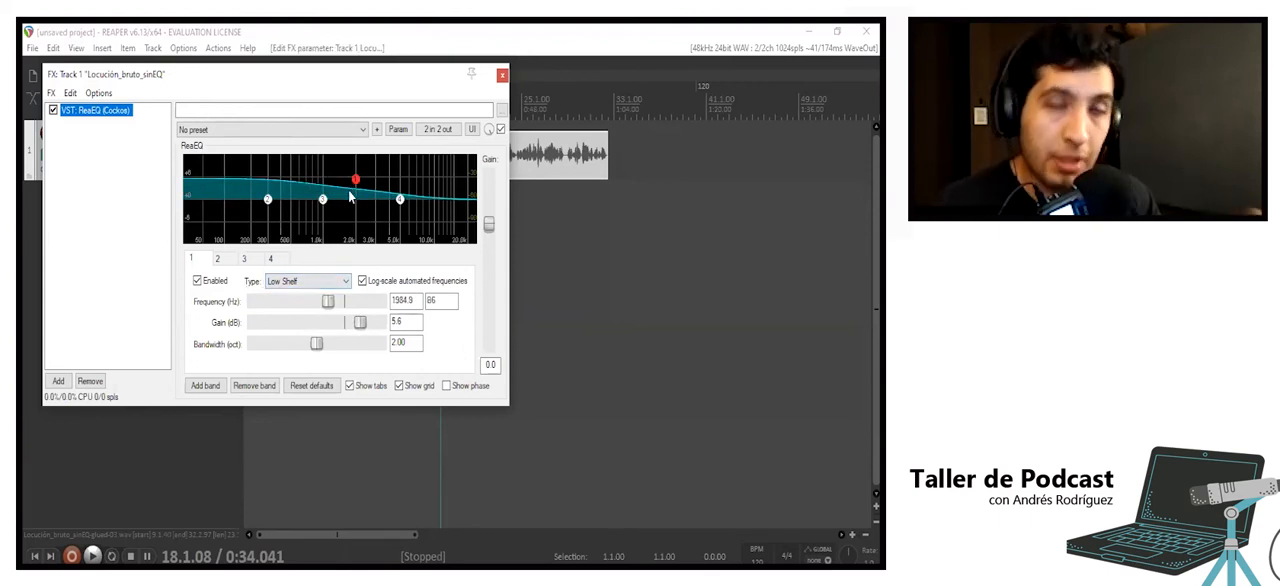
{"action": "left_click", "coordinate": [197, 261]}
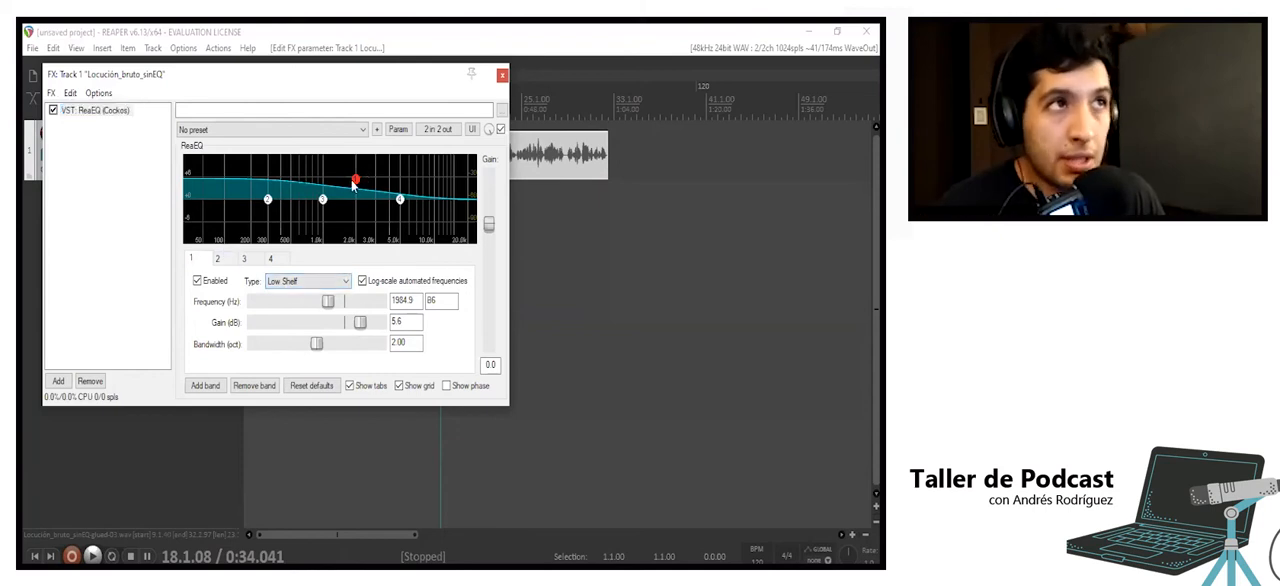
{"action": "left_click_drag", "start_coordinate": [353, 183], "coordinate": [356, 206]}
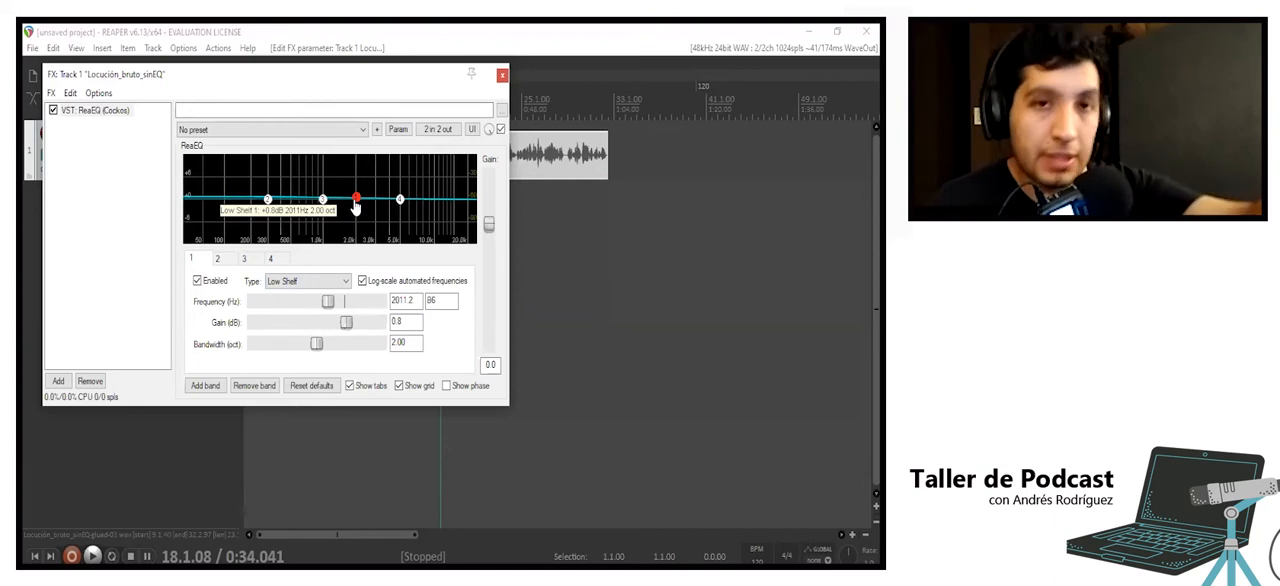
{"action": "left_click_drag", "start_coordinate": [355, 207], "coordinate": [353, 233]}
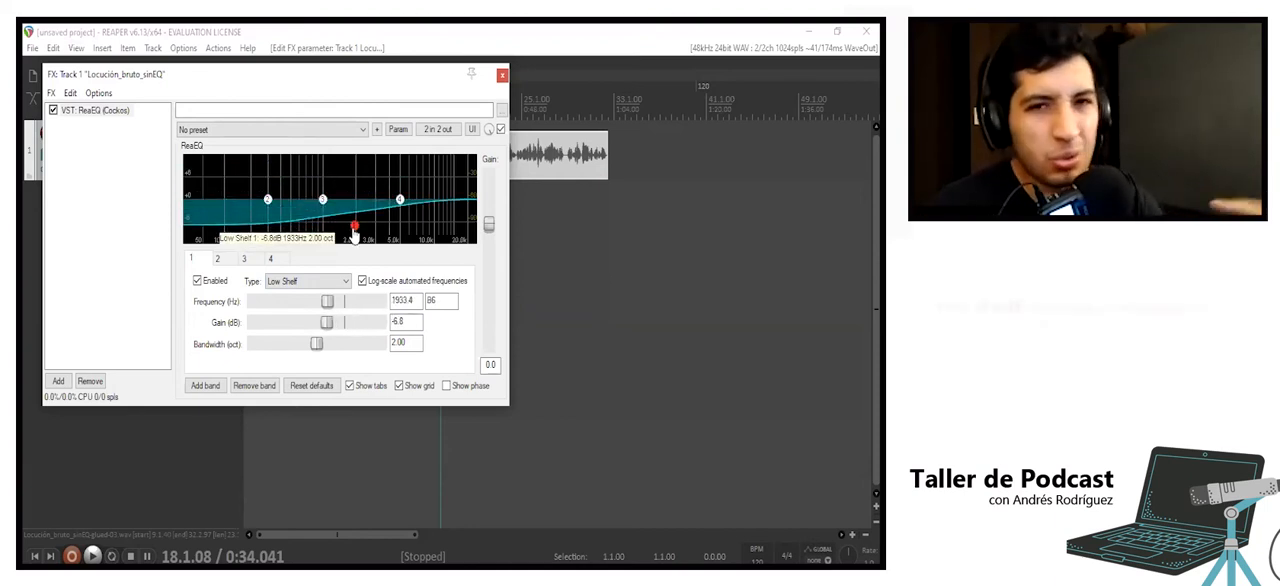
{"action": "left_click_drag", "start_coordinate": [352, 233], "coordinate": [355, 206]}
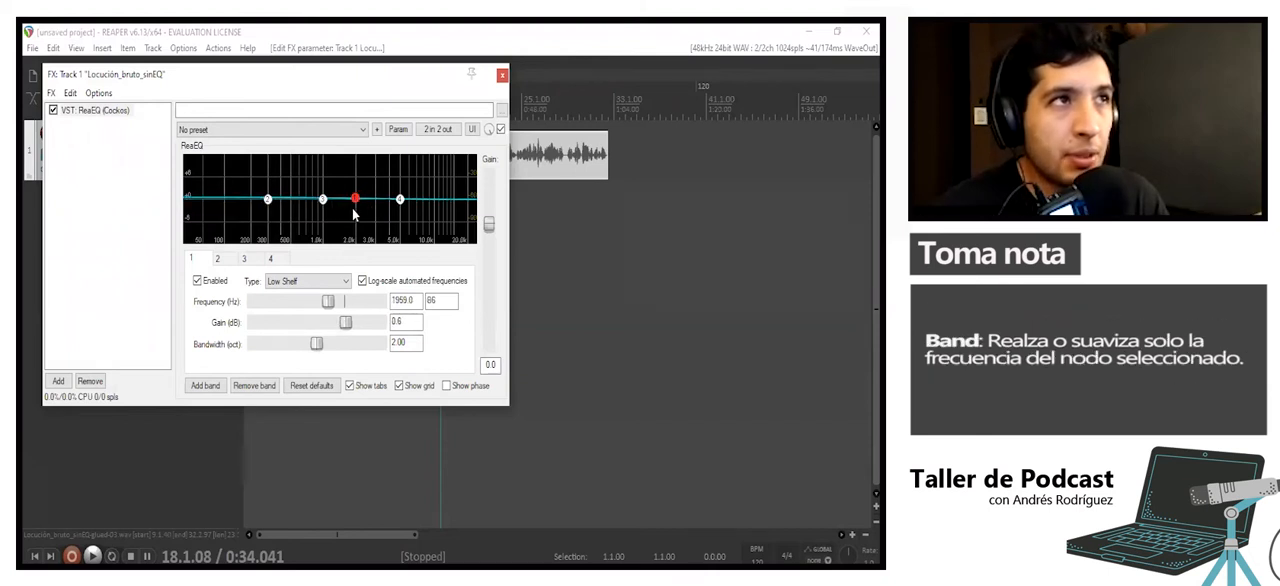
- Change EQ band 1's filter type to Band and flatten its gain to 0 dB at about 1985 Hz
{"action": "left_click", "coordinate": [325, 282]}
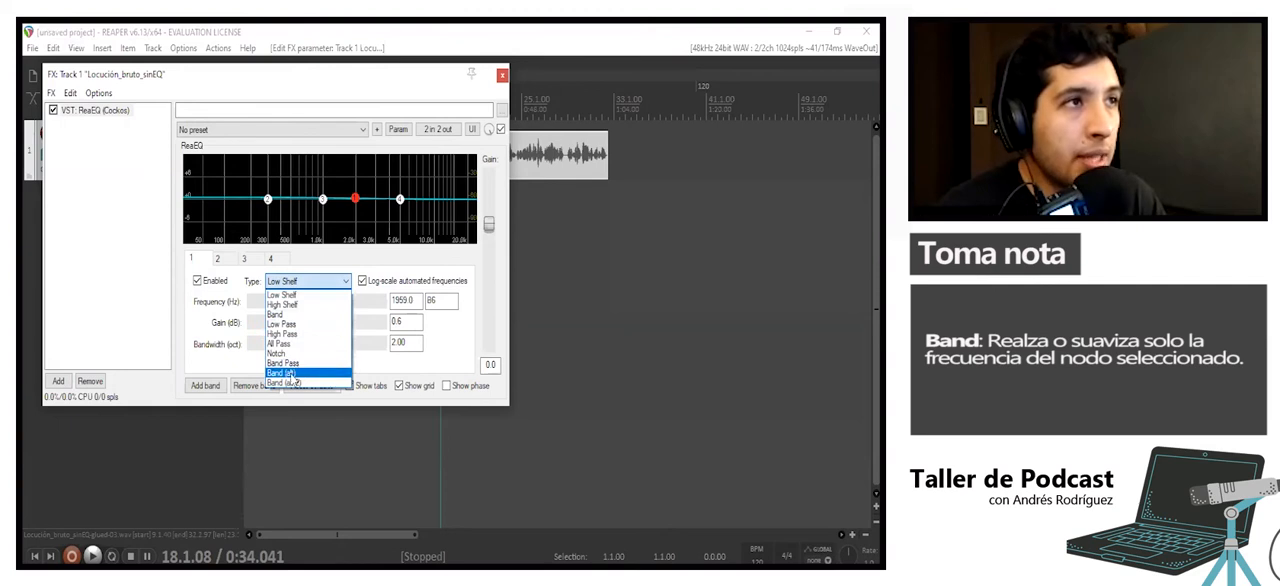
{"action": "left_click", "coordinate": [295, 315]}
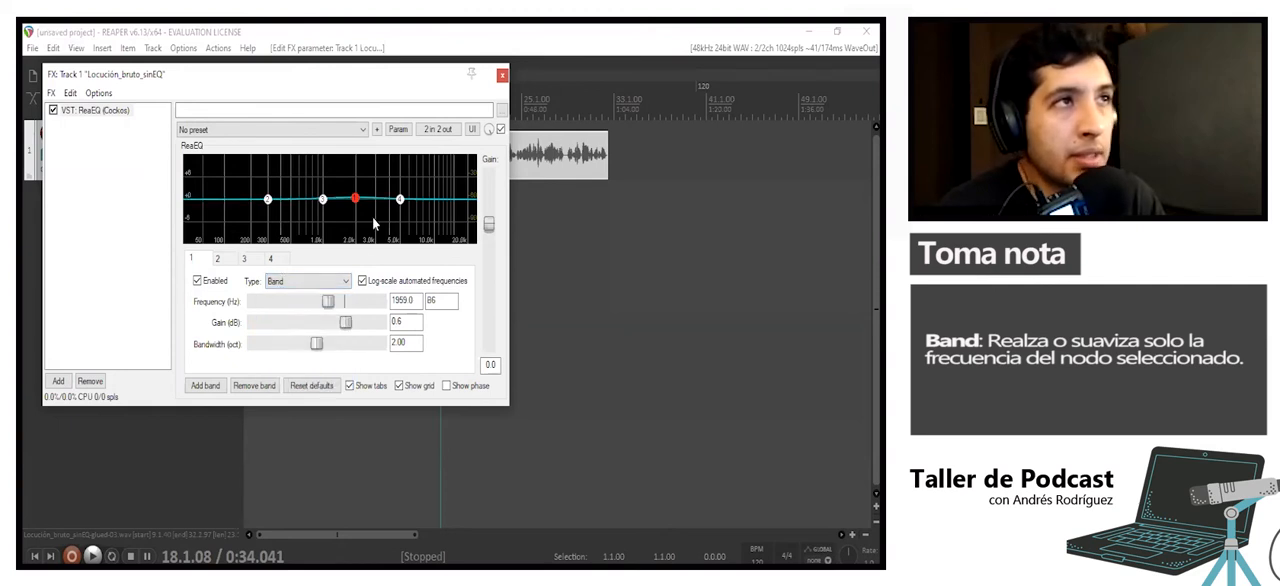
{"action": "mouse_move", "coordinate": [355, 208]}
{"action": "left_mouse_down"}
{"action": "mouse_move", "coordinate": [356, 165]}
{"action": "mouse_move", "coordinate": [359, 252]}
{"action": "mouse_move", "coordinate": [362, 173]}
{"action": "mouse_move", "coordinate": [355, 200]}
{"action": "left_mouse_up"}
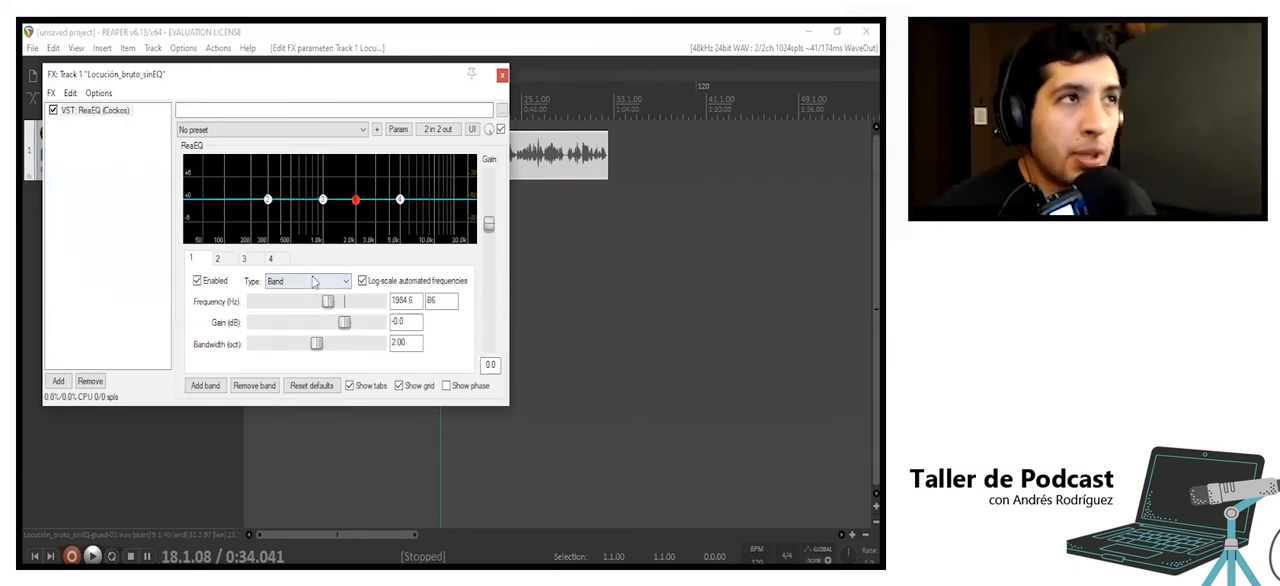
- Try EQ band 1 as a Low Shelf and as a High Shelf, with a boost of about 1.4 dB near 1959 Hz
{"action": "left_click", "coordinate": [317, 287]}
{"action": "left_click", "coordinate": [305, 306]}
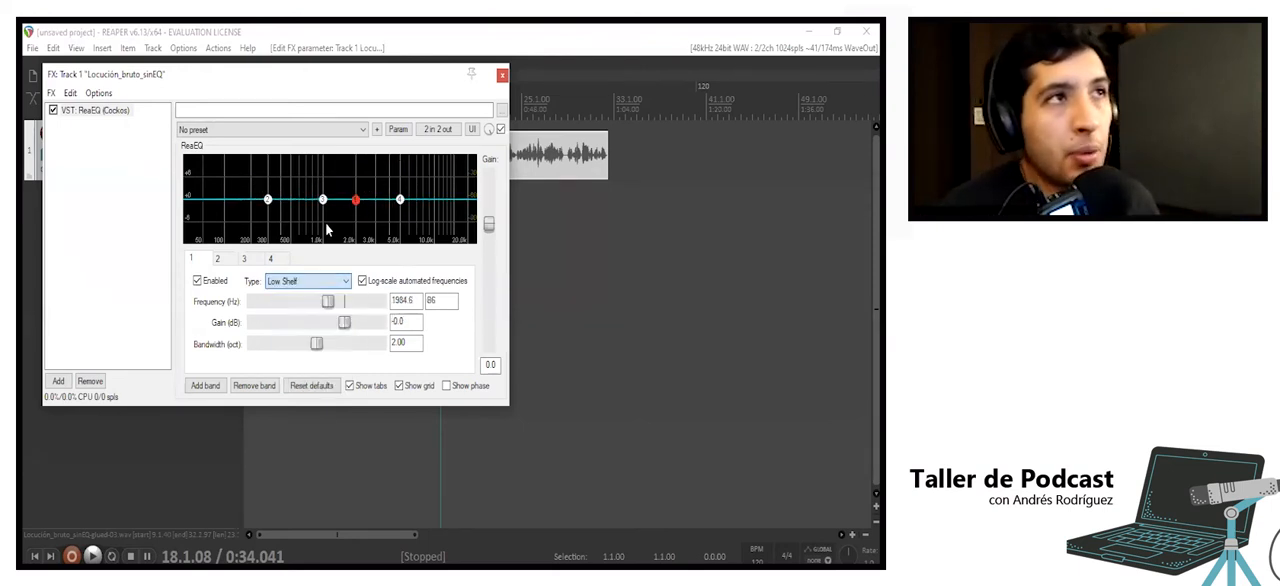
{"action": "mouse_move", "coordinate": [356, 208]}
{"action": "left_mouse_down"}
{"action": "mouse_move", "coordinate": [356, 222]}
{"action": "mouse_move", "coordinate": [352, 182]}
{"action": "mouse_move", "coordinate": [355, 197]}
{"action": "left_mouse_up"}
{"action": "left_click", "coordinate": [307, 283]}
{"action": "left_click", "coordinate": [294, 306]}
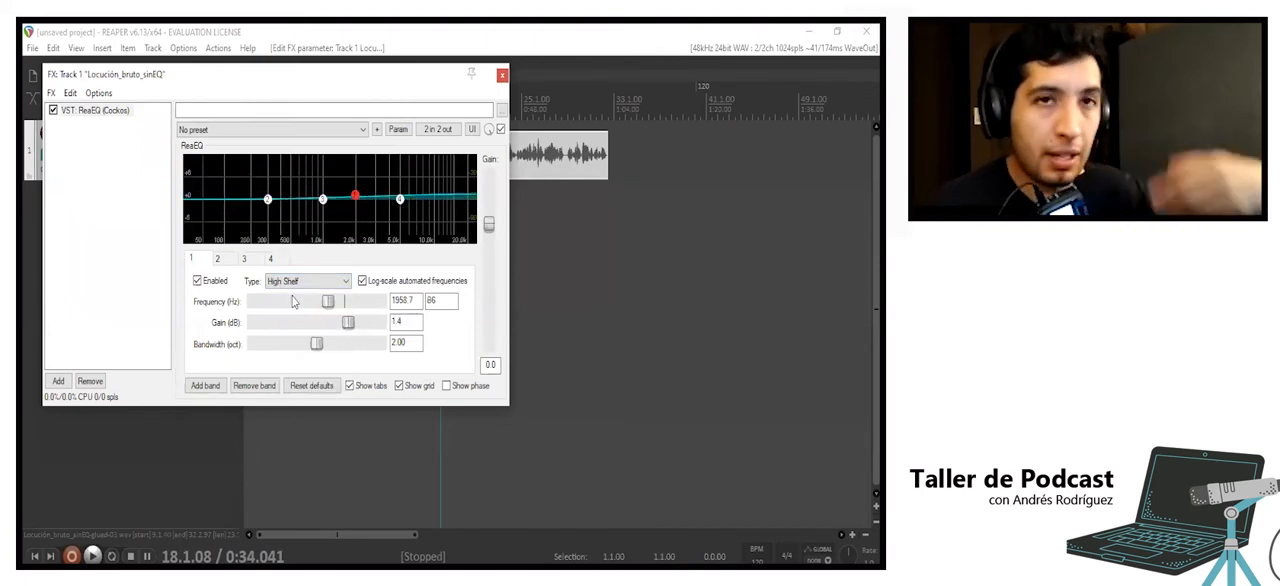
{"action": "mouse_move", "coordinate": [357, 200]}
{"action": "left_mouse_down"}
{"action": "mouse_move", "coordinate": [357, 213]}
{"action": "mouse_move", "coordinate": [355, 160]}
{"action": "mouse_move", "coordinate": [354, 222]}
{"action": "mouse_move", "coordinate": [353, 202]}
{"action": "left_mouse_up"}
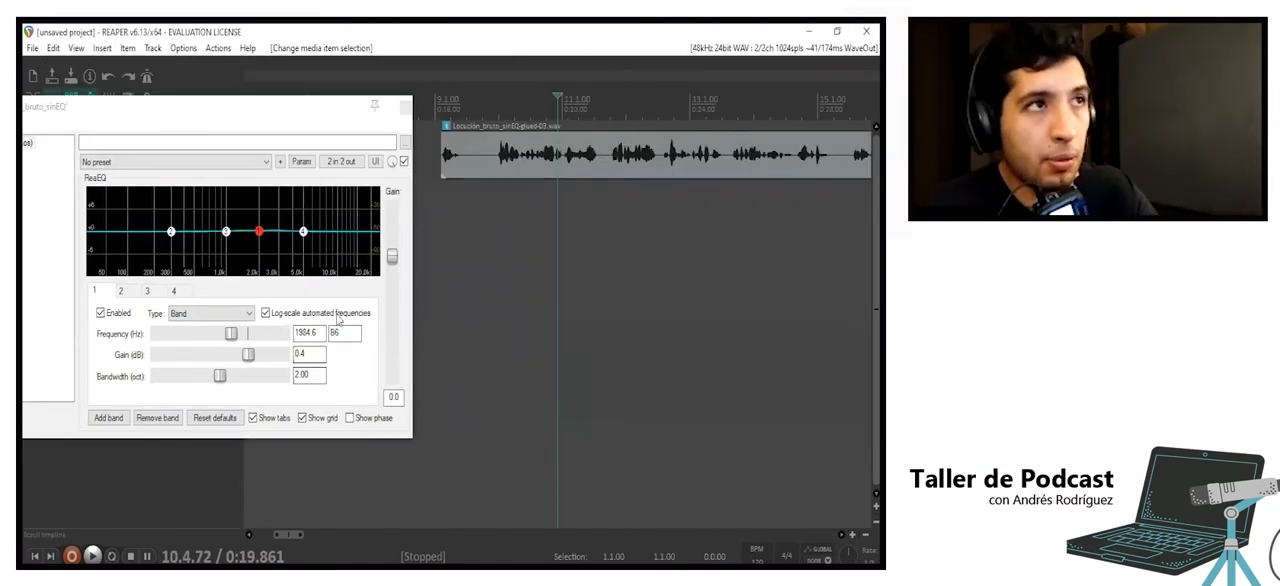
- Bring EQ band 1's gain to about -0.2 dB and set its frequency to 1000 Hz
{"action": "left_click_drag", "start_coordinate": [248, 356], "coordinate": [309, 361]}
{"action": "left_click_drag", "start_coordinate": [256, 198], "coordinate": [259, 242]}
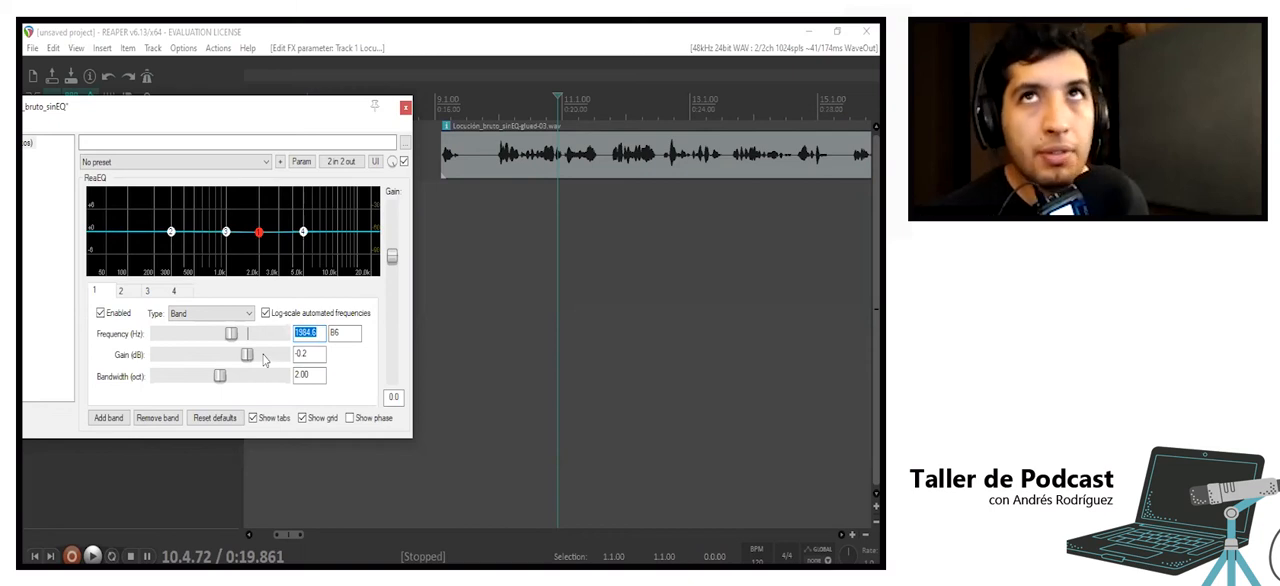
{"action": "type", "text": "1000"}
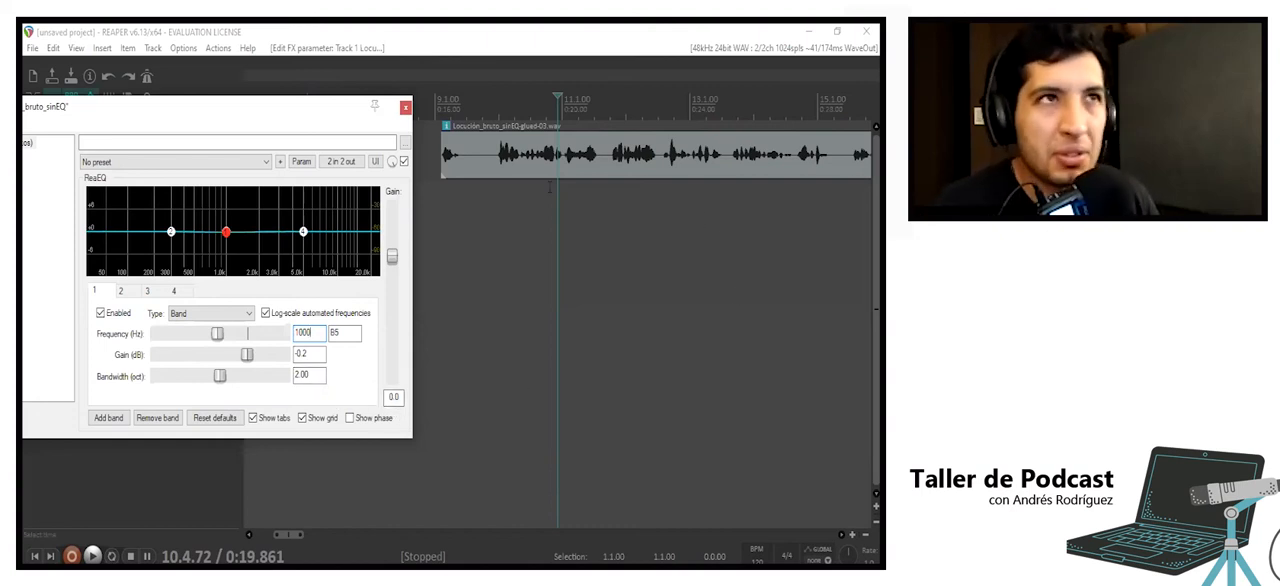
- Play the voice from about bar 10 with the 1000 Hz band boosted to 12 dB, then lower it to about -1.7 dB
{"action": "left_click", "coordinate": [511, 188]}
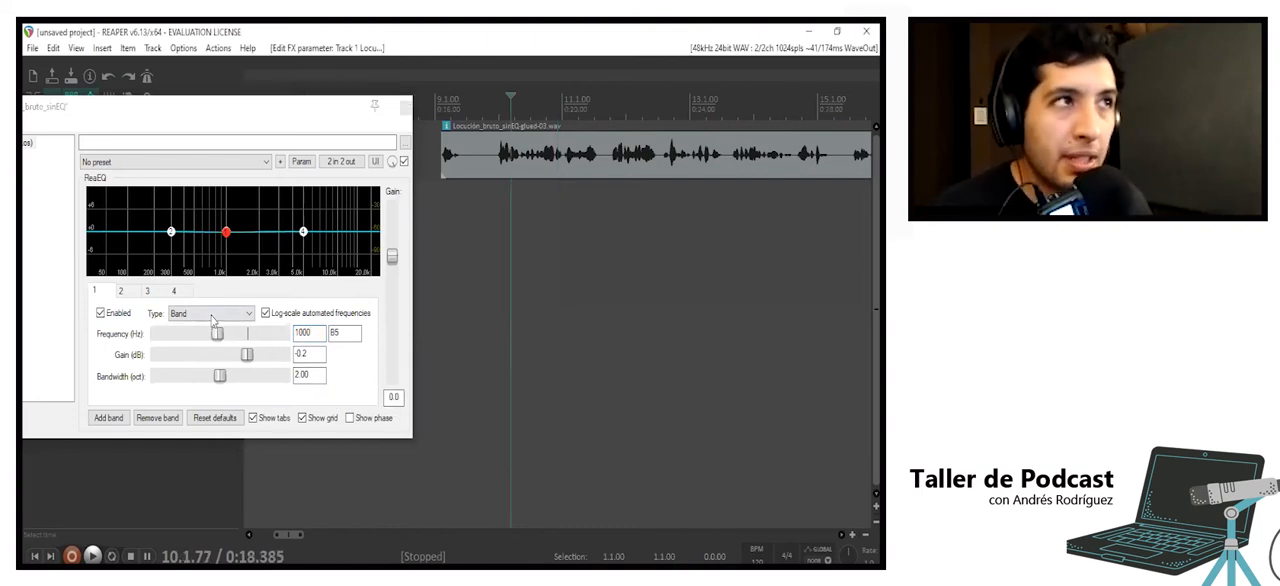
{"action": "left_click_drag", "start_coordinate": [247, 357], "coordinate": [292, 357]}
{"action": "key", "text": "space"}
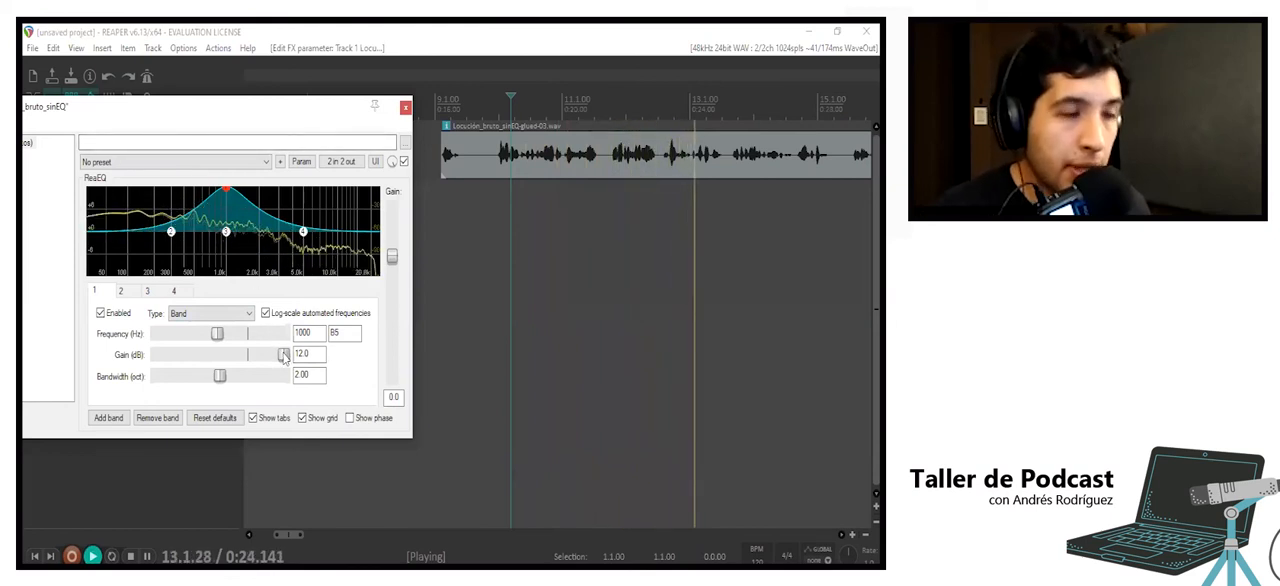
{"action": "left_click_drag", "start_coordinate": [284, 358], "coordinate": [243, 360]}
{"action": "key", "text": "space"}
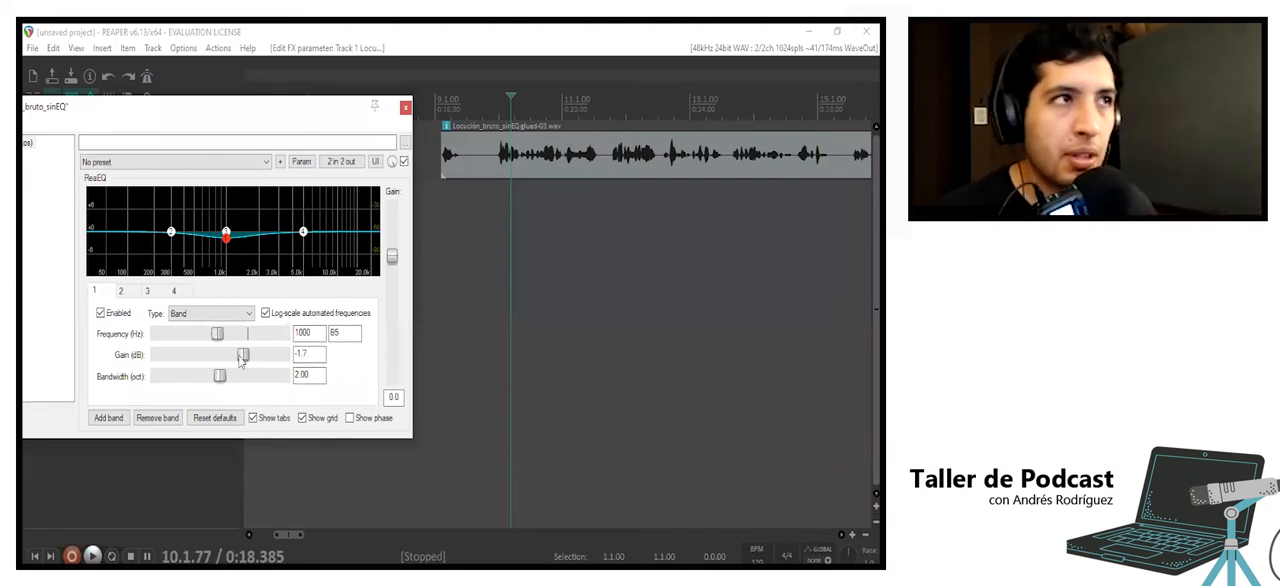
- Compare the voice with the 1000 Hz band near 0 dB and boosted to 12 dB, ending at a gain of about 0.9 dB
{"action": "left_click_drag", "start_coordinate": [245, 362], "coordinate": [287, 362]}
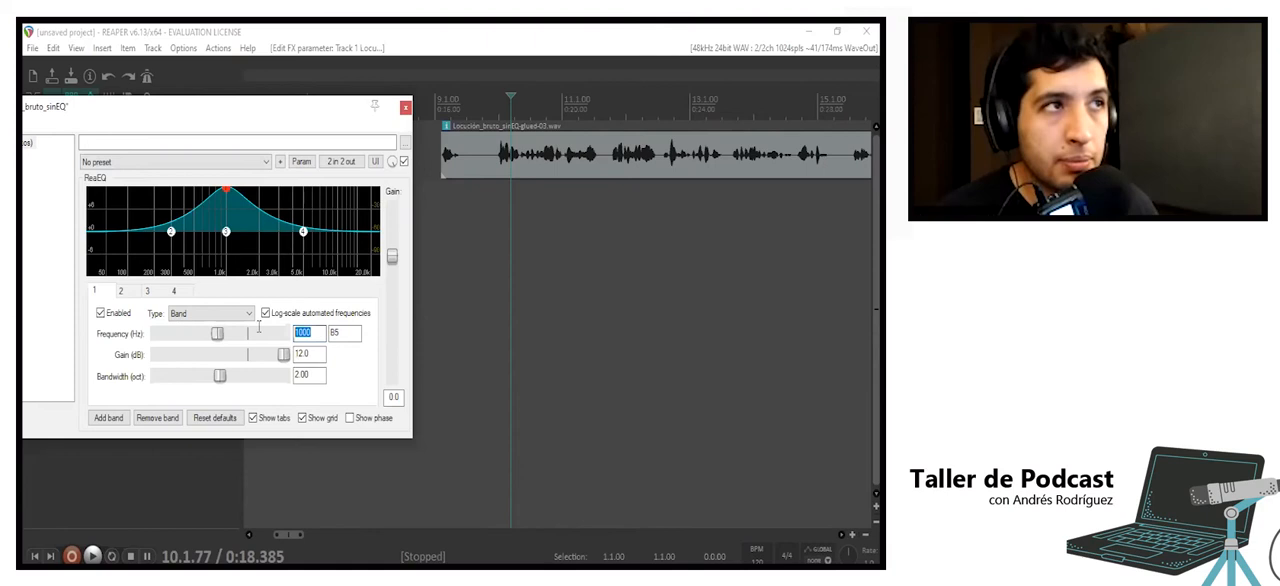
{"action": "left_click_drag", "start_coordinate": [284, 359], "coordinate": [258, 367]}
{"action": "key", "text": "space"}
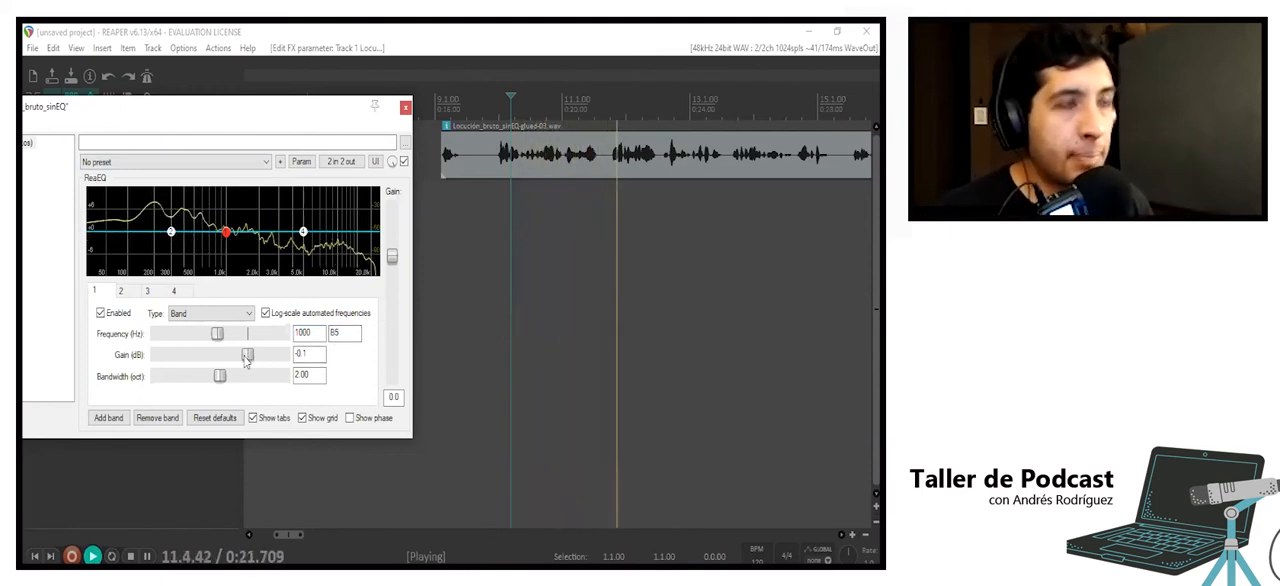
{"action": "left_click_drag", "start_coordinate": [247, 356], "coordinate": [284, 357]}
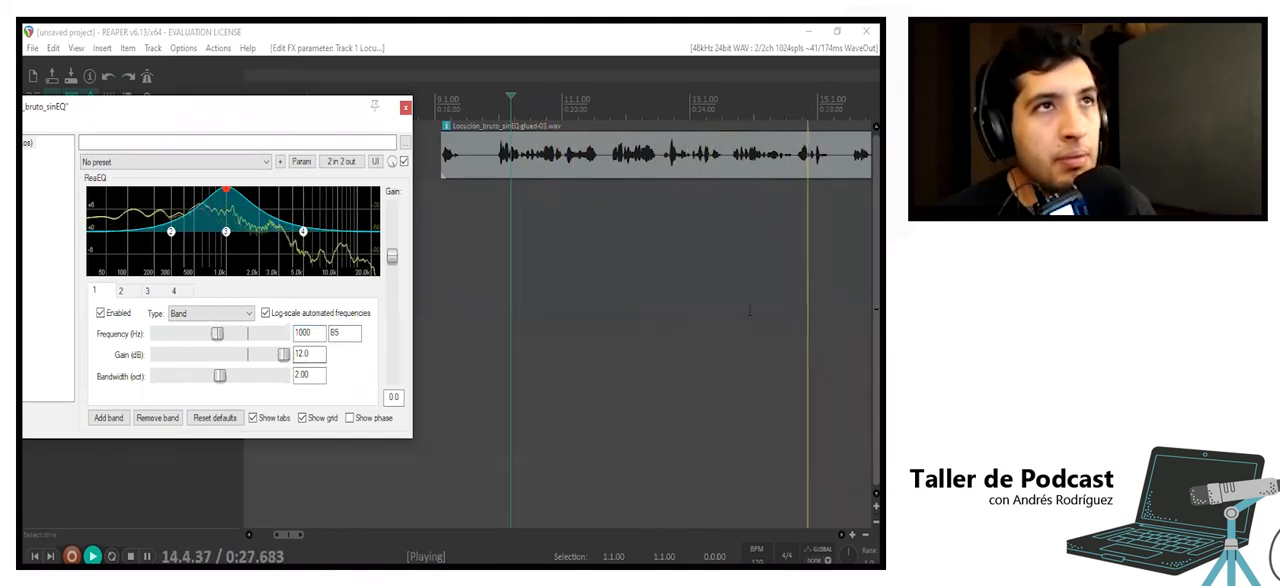
{"action": "scroll", "coordinate": [756, 311], "scroll_direction": "down", "scroll_amount": 2}
{"action": "key", "text": "space"}
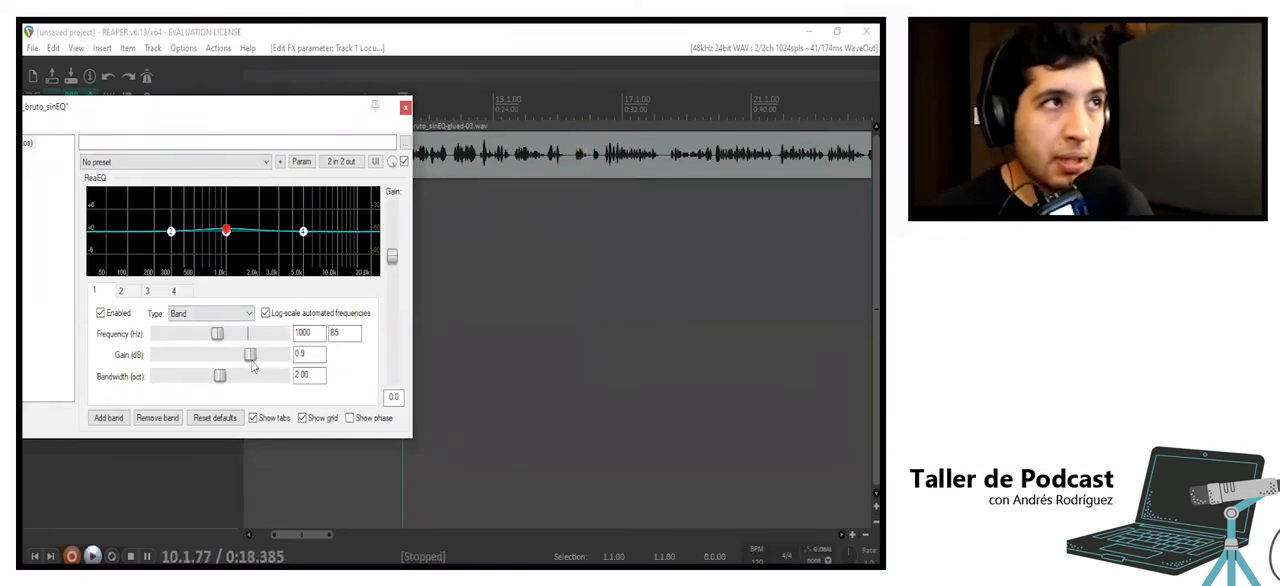
- Play the voice from about bar 12 with the 1000 Hz band cut to about -50.4 dB, and return its gain to about 0.2 dB
{"action": "left_click", "coordinate": [461, 208]}
{"action": "key", "text": "space"}
{"action": "left_click_drag", "start_coordinate": [250, 355], "coordinate": [172, 362]}
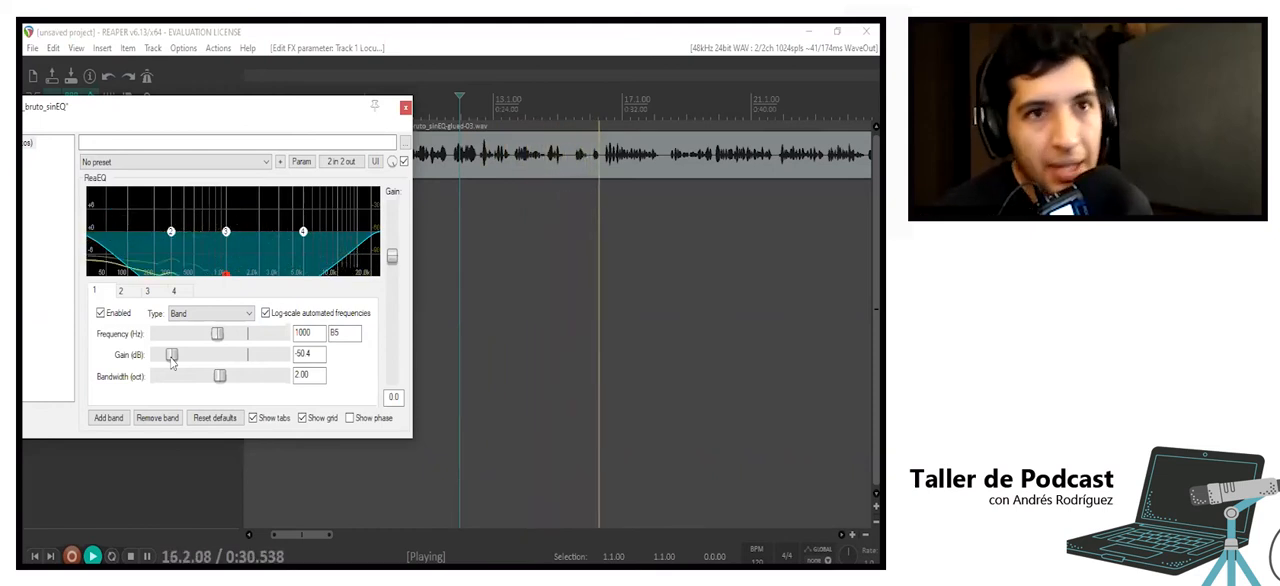
{"action": "key", "text": "space"}
{"action": "left_click_drag", "start_coordinate": [195, 363], "coordinate": [248, 362]}
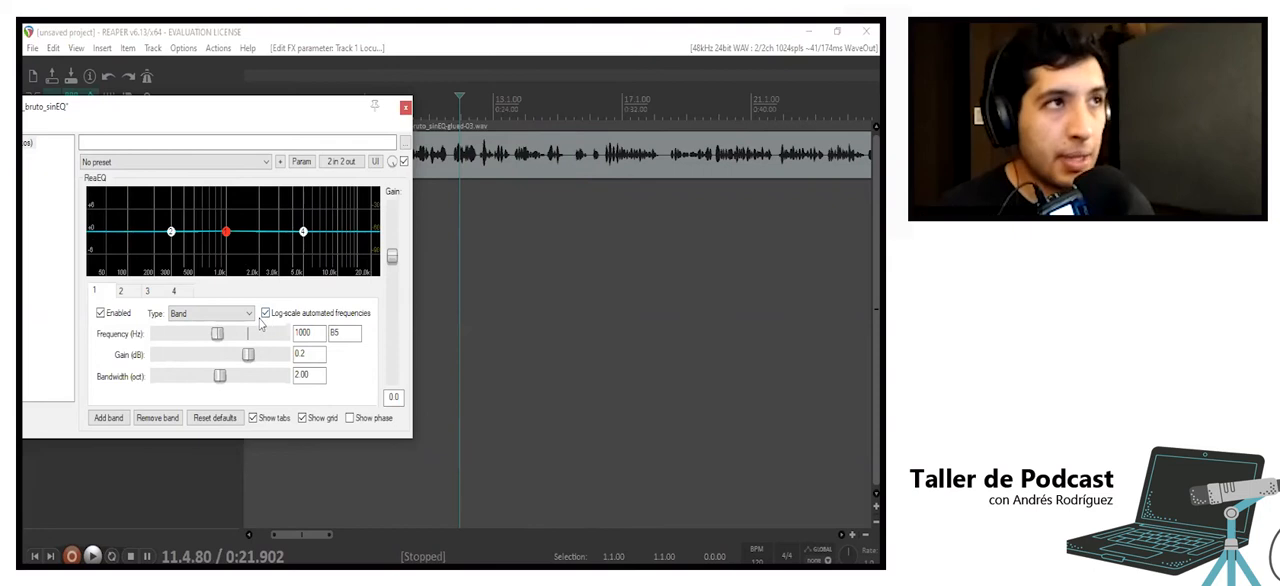
- Change EQ band 1 to Low Shelf and play the voice from about bar 11 while cutting its gain to about -44.3 dB
{"action": "left_click", "coordinate": [225, 314]}
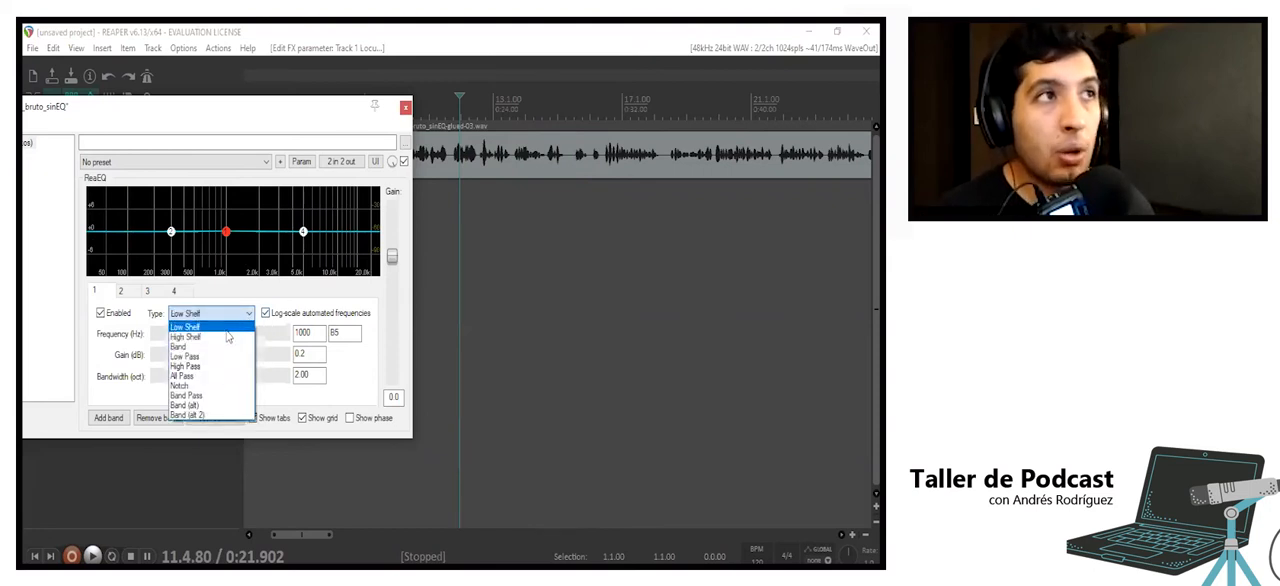
{"action": "left_click", "coordinate": [227, 331]}
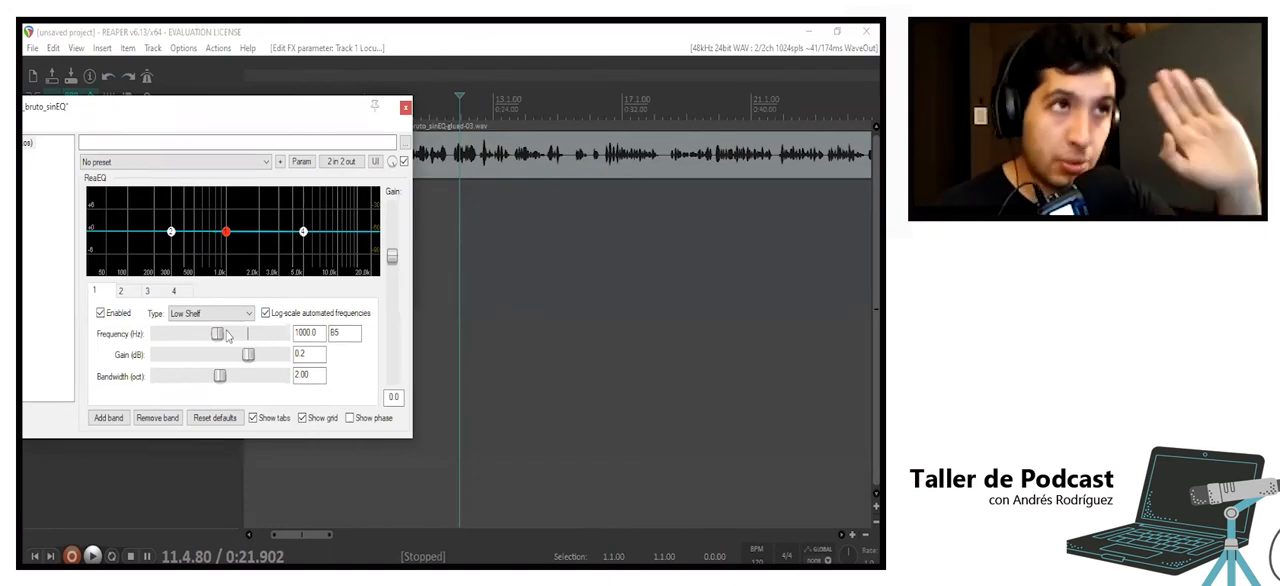
{"action": "left_click", "coordinate": [427, 193]}
{"action": "key", "text": "space"}
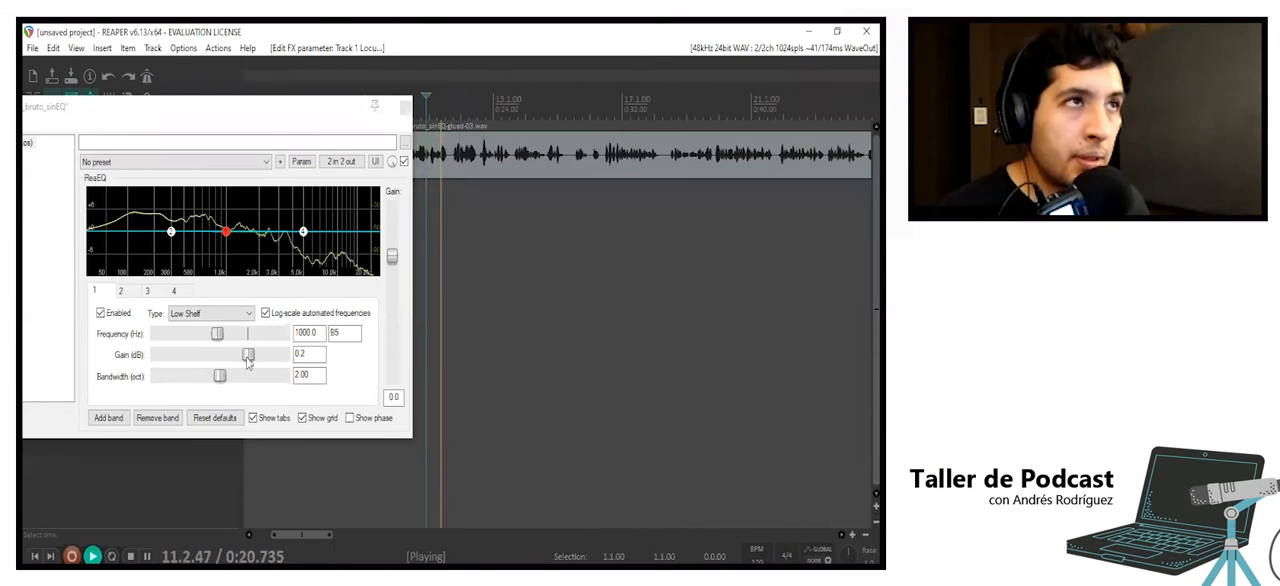
{"action": "left_click_drag", "start_coordinate": [248, 358], "coordinate": [178, 367]}
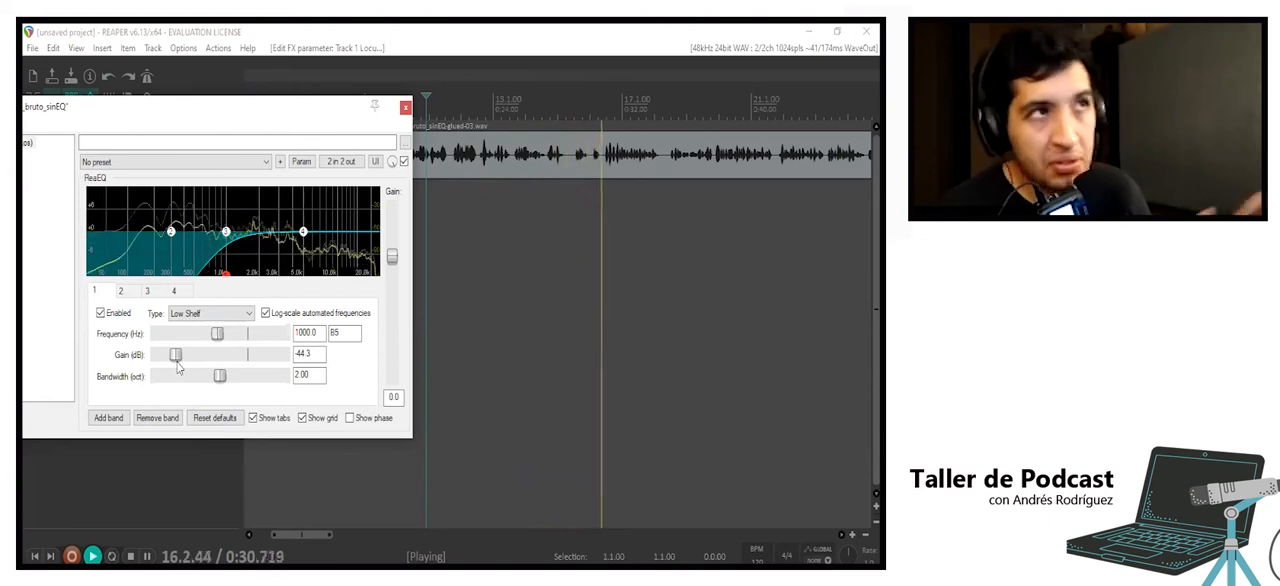
{"action": "key", "text": "space"}
- Play the voice from about bar 11 with the low shelf boosted to 12 dB, and lower its gain to about -0.1 dB
{"action": "left_click_drag", "start_coordinate": [176, 362], "coordinate": [304, 364]}
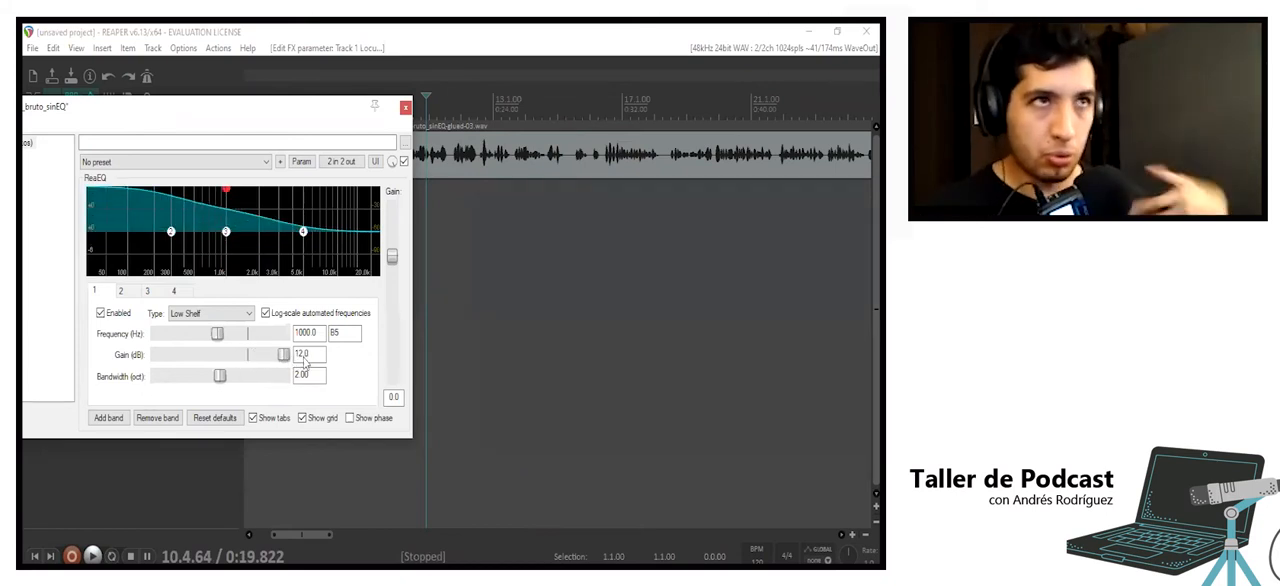
{"action": "left_click", "coordinate": [424, 210]}
{"action": "key", "text": "space"}
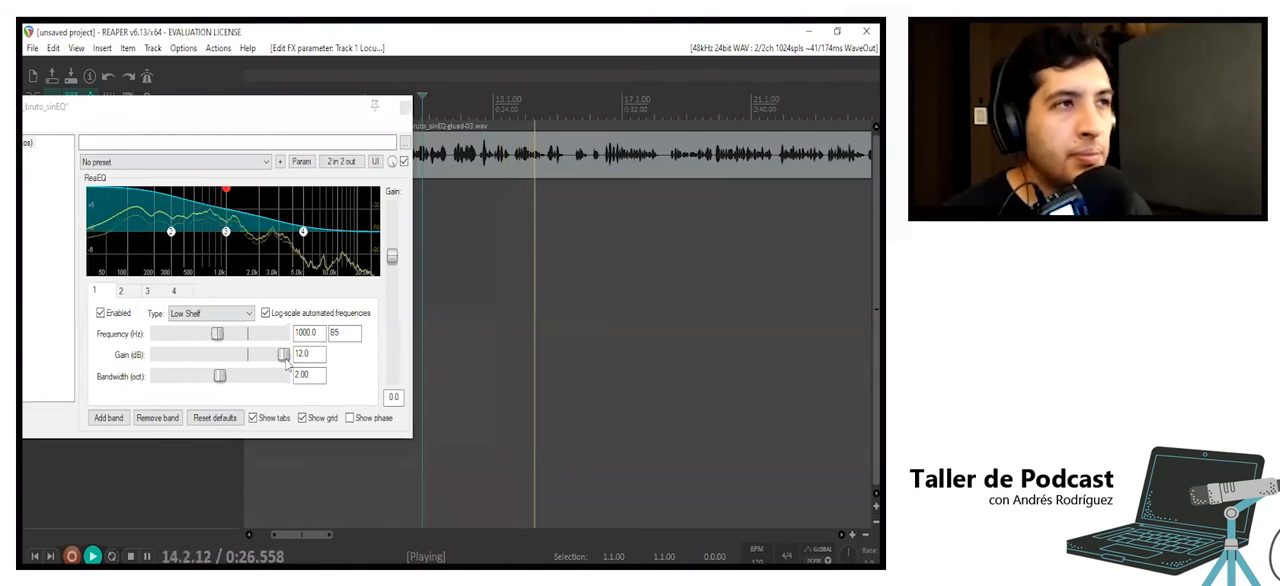
{"action": "left_click_drag", "start_coordinate": [285, 360], "coordinate": [249, 358]}
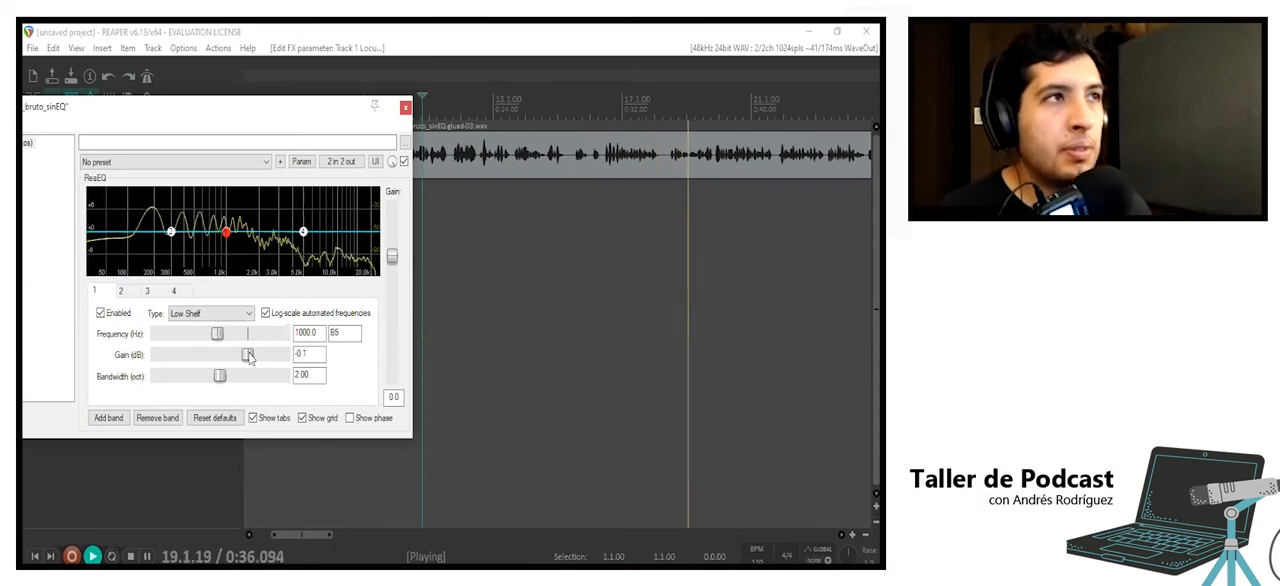
{"action": "left_click", "coordinate": [629, 209]}
{"action": "key", "text": "space"}
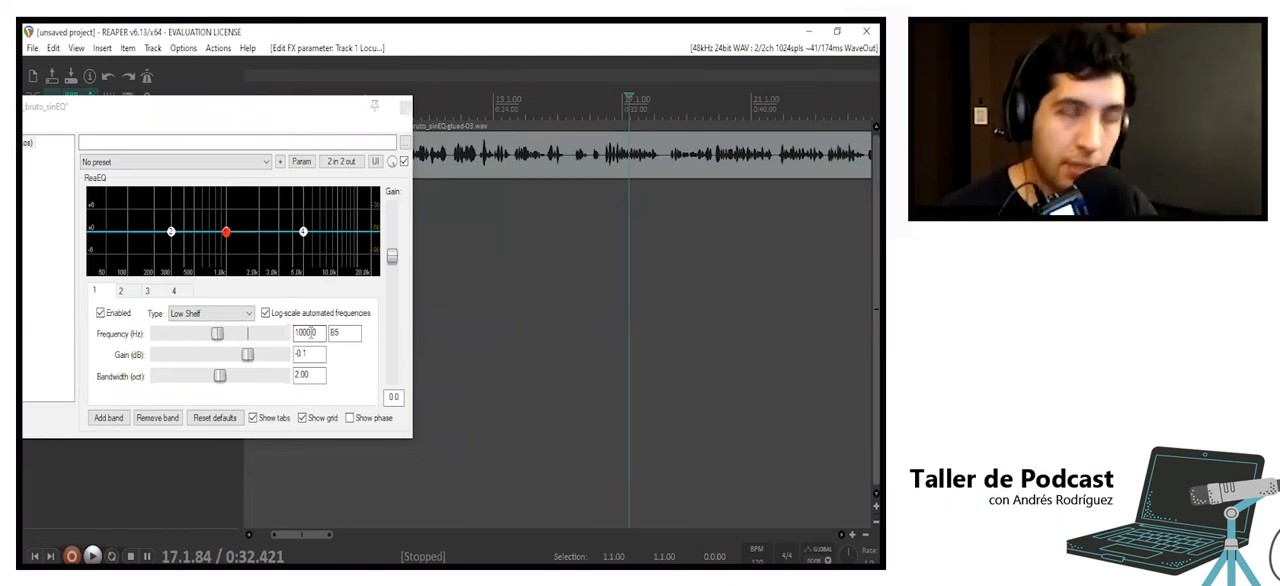
- Change EQ band 1 to High Shelf and play the voice from about bar 12 with its gain near 0 dB
{"action": "left_click", "coordinate": [228, 314]}
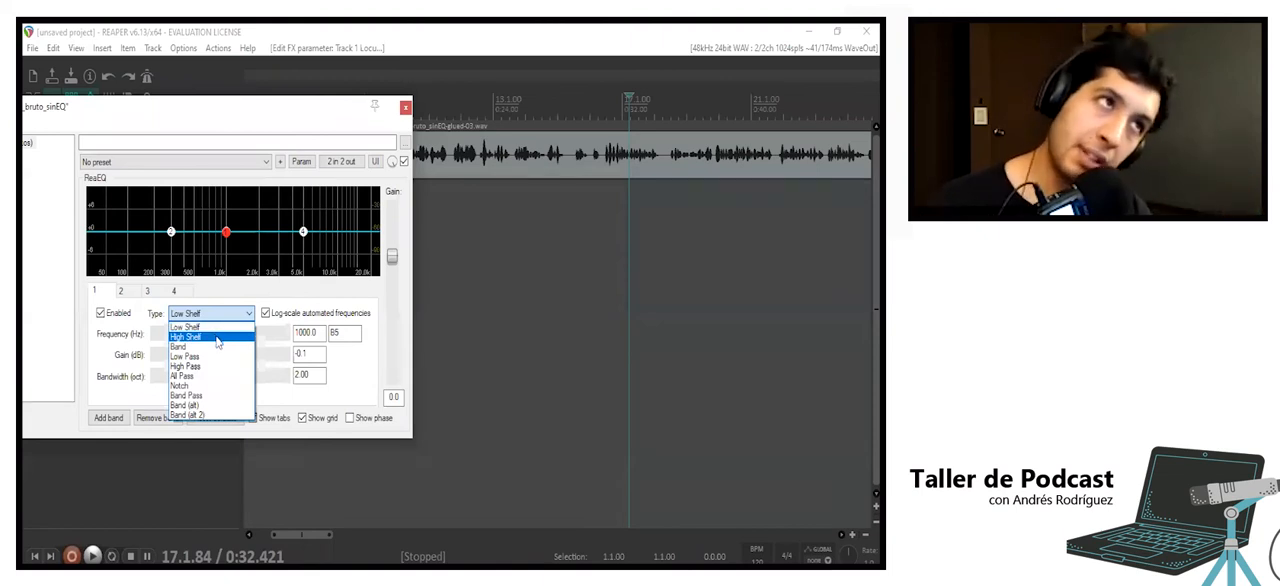
{"action": "left_click", "coordinate": [217, 338]}
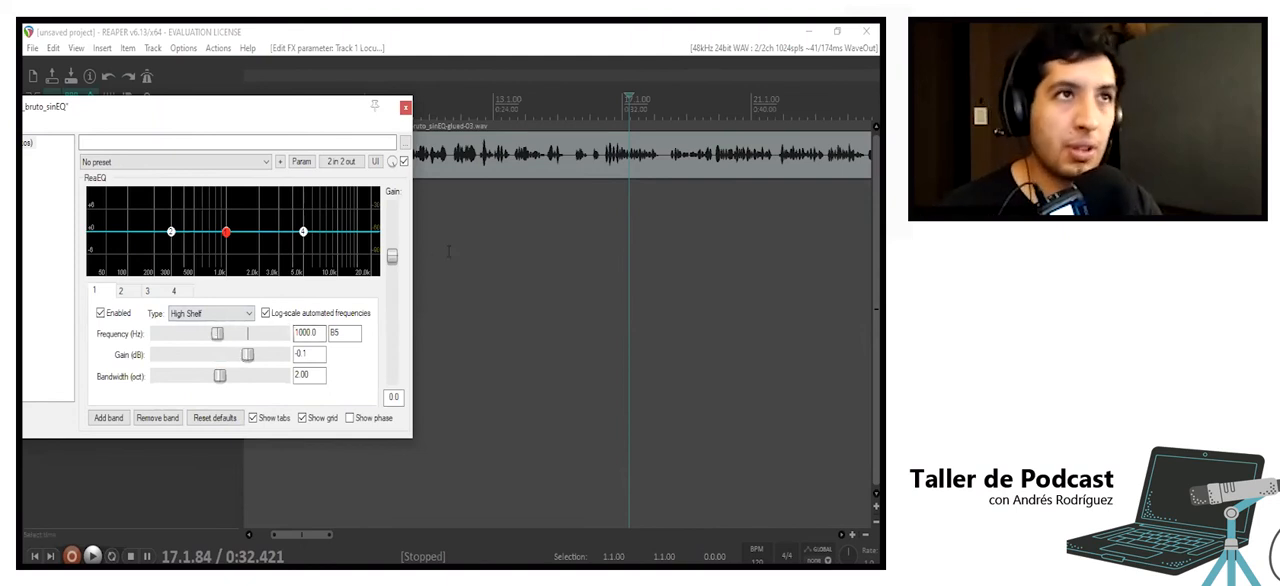
{"action": "left_click", "coordinate": [456, 205]}
{"action": "left_click", "coordinate": [456, 205]}
{"action": "key", "text": "space"}
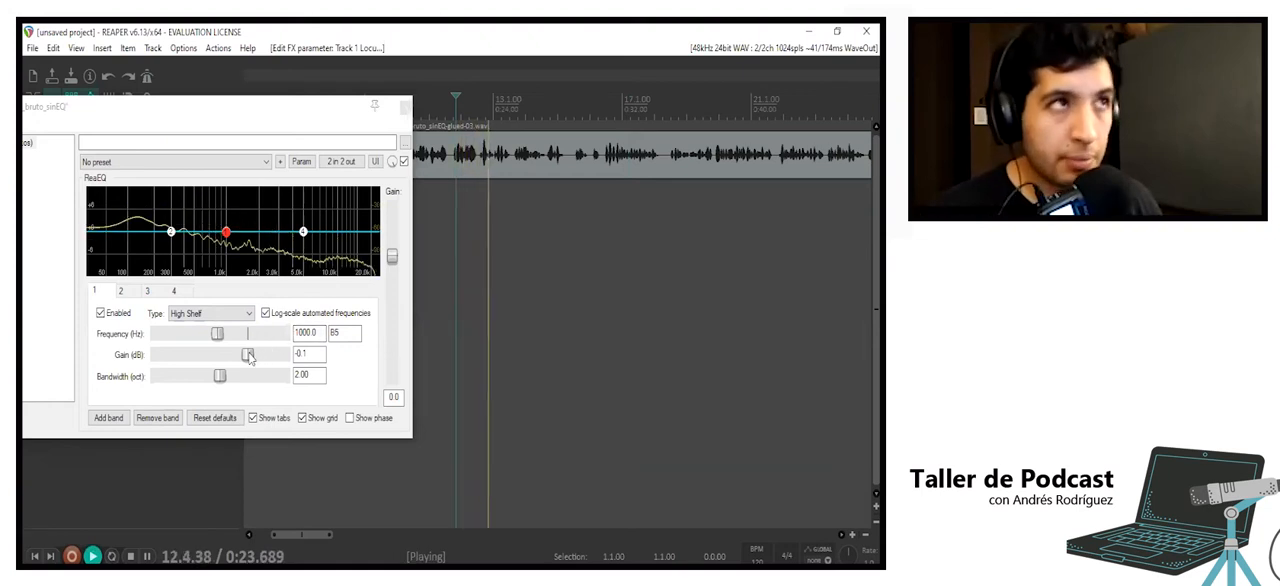
{"action": "left_click", "coordinate": [507, 221]}
{"action": "key", "text": "space"}
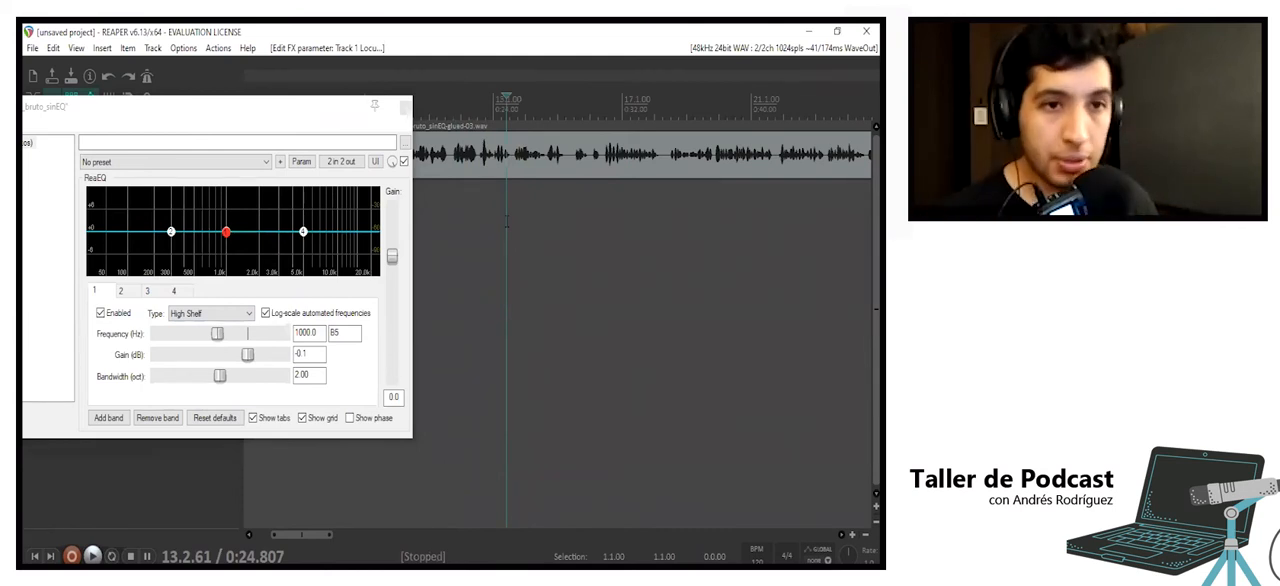
{"action": "left_click", "coordinate": [463, 226]}
{"action": "key", "text": "space"}
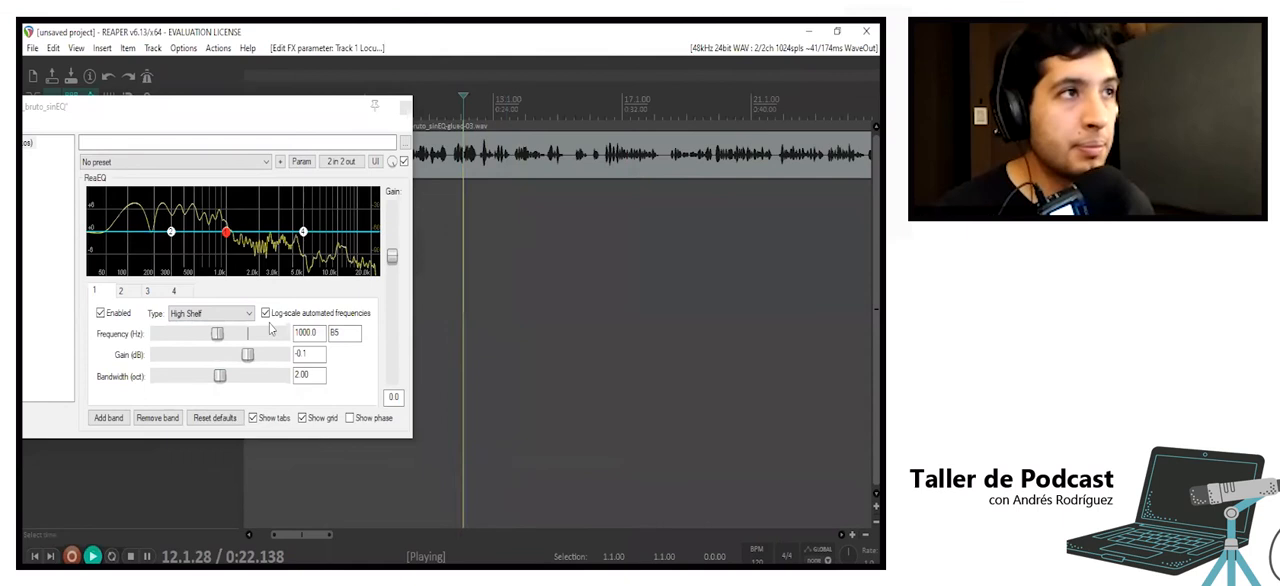
- Compare the voice with the high shelf boosted to 12 dB and cut to about -32.8 dB during playback
{"action": "left_click_drag", "start_coordinate": [249, 355], "coordinate": [307, 352]}
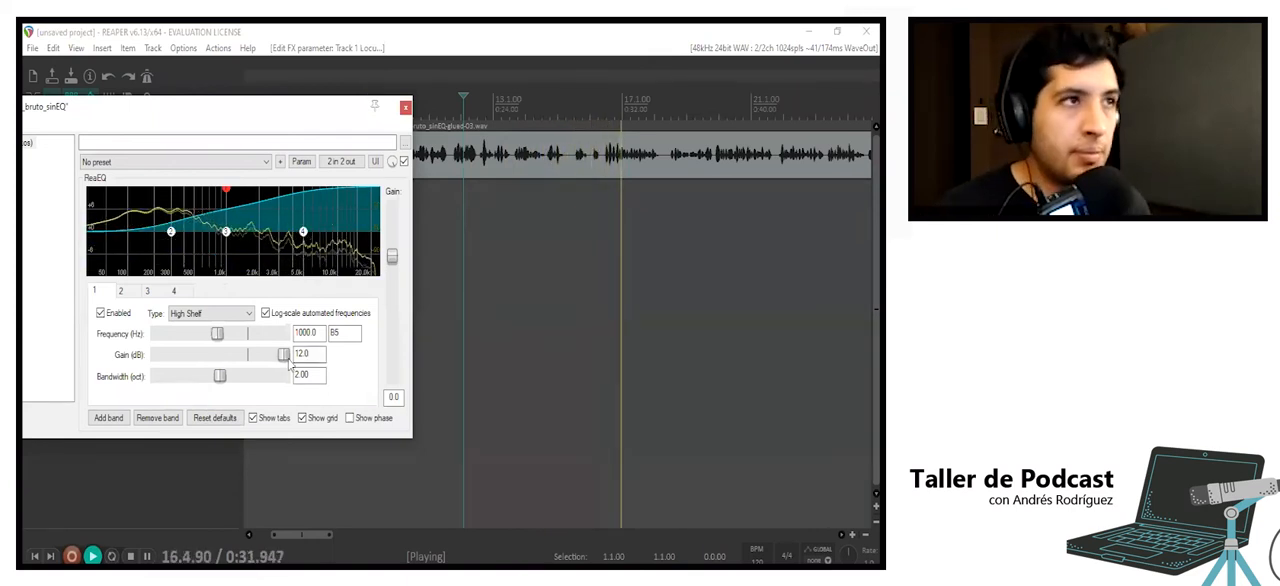
{"action": "left_click_drag", "start_coordinate": [284, 356], "coordinate": [186, 367]}
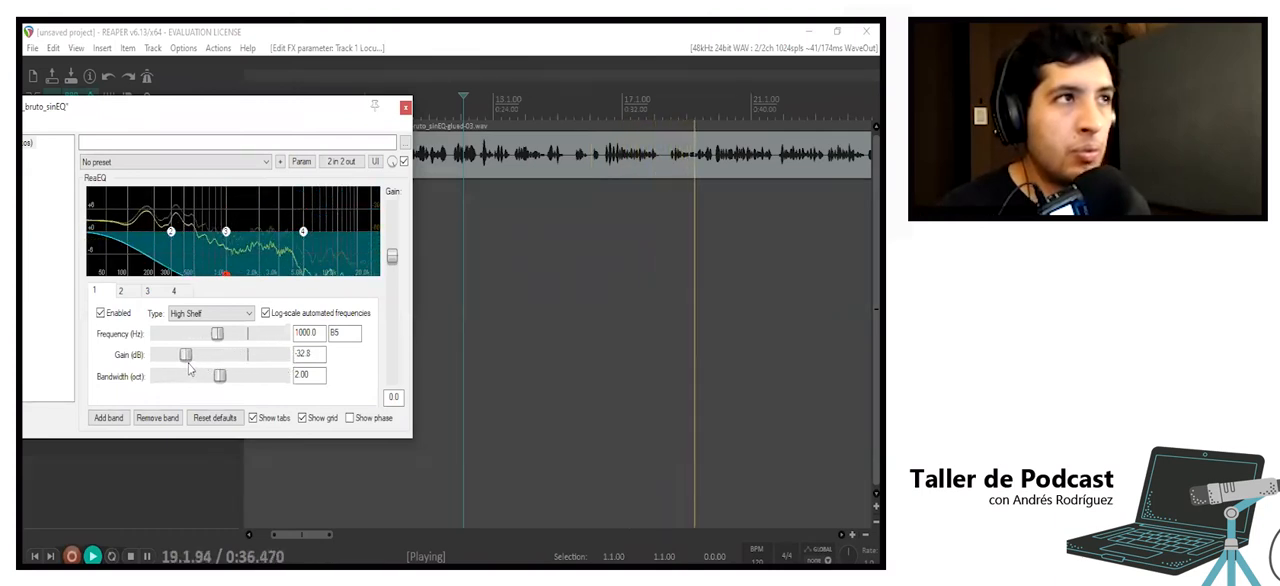
{"action": "left_click", "coordinate": [502, 245]}
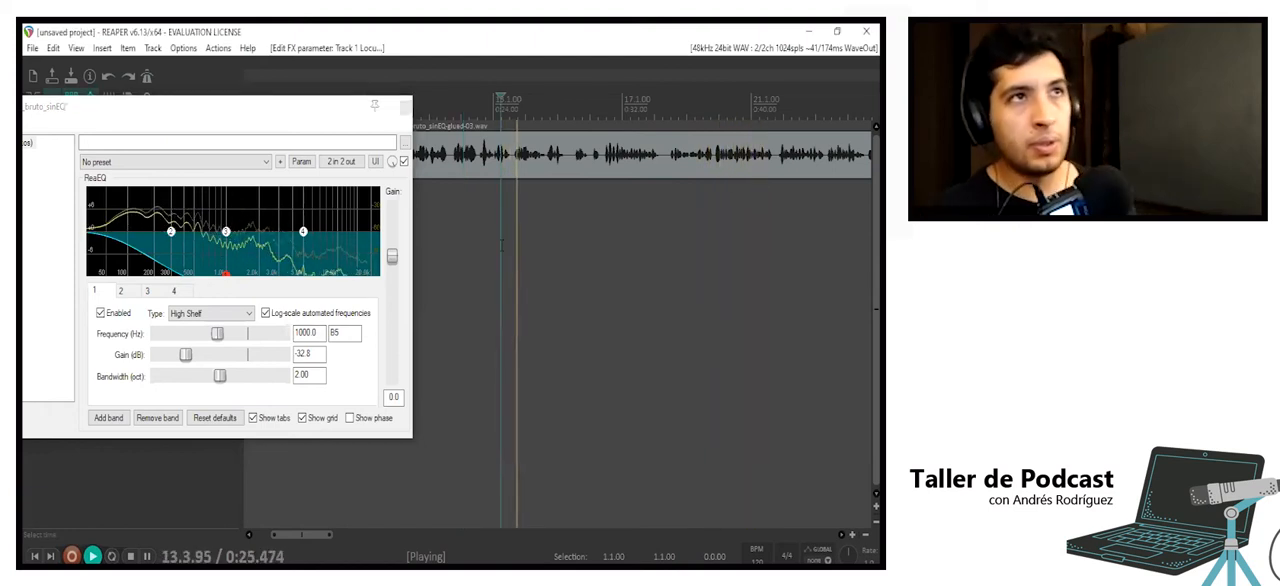
{"action": "key", "text": "space"}
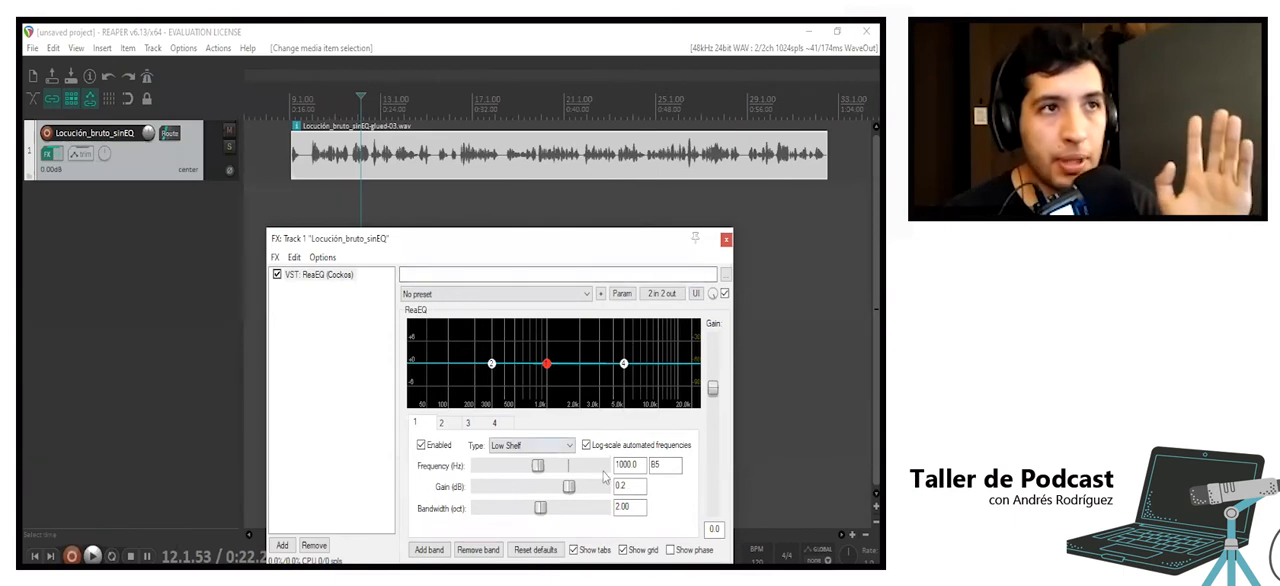
- Lower the low shelf's frequency to about 451.5 Hz, and consult the presentation's speech frequency range slide before returning to REAPER
{"action": "left_click_drag", "start_coordinate": [537, 465], "coordinate": [518, 468]}
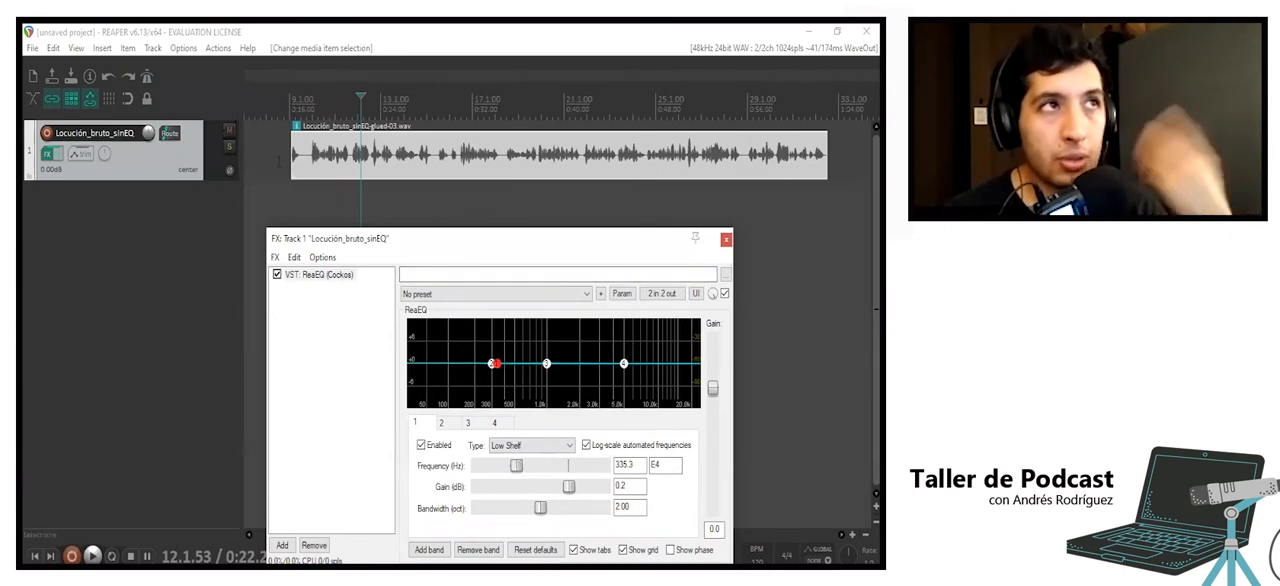
{"action": "left_click", "coordinate": [312, 192]}
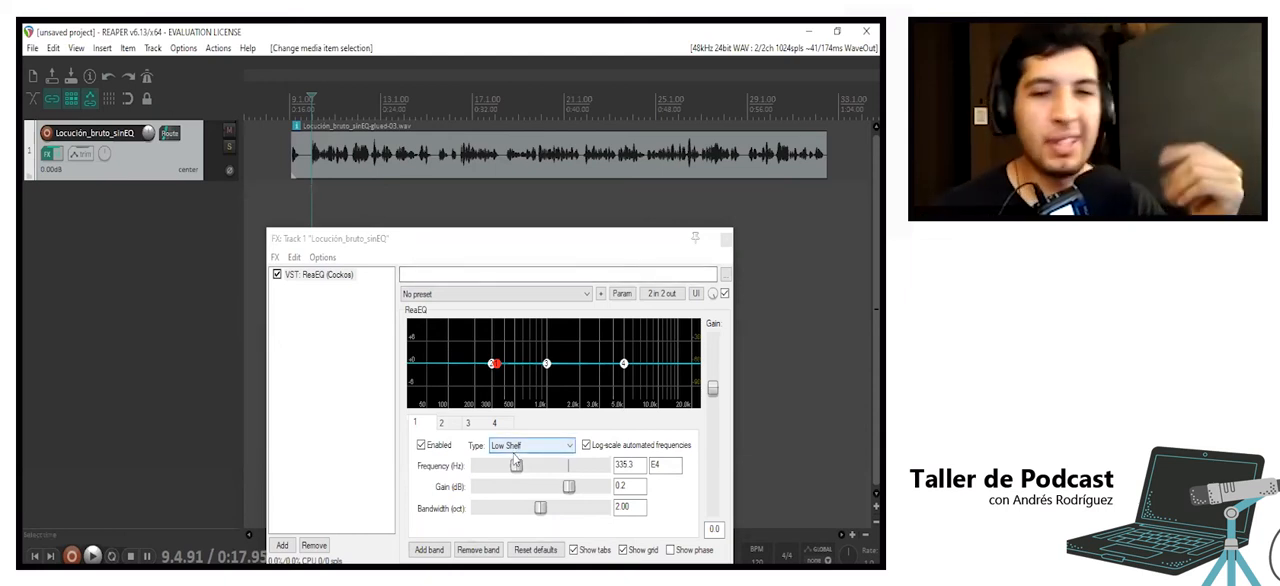
{"action": "left_click_drag", "start_coordinate": [516, 467], "coordinate": [517, 468]}
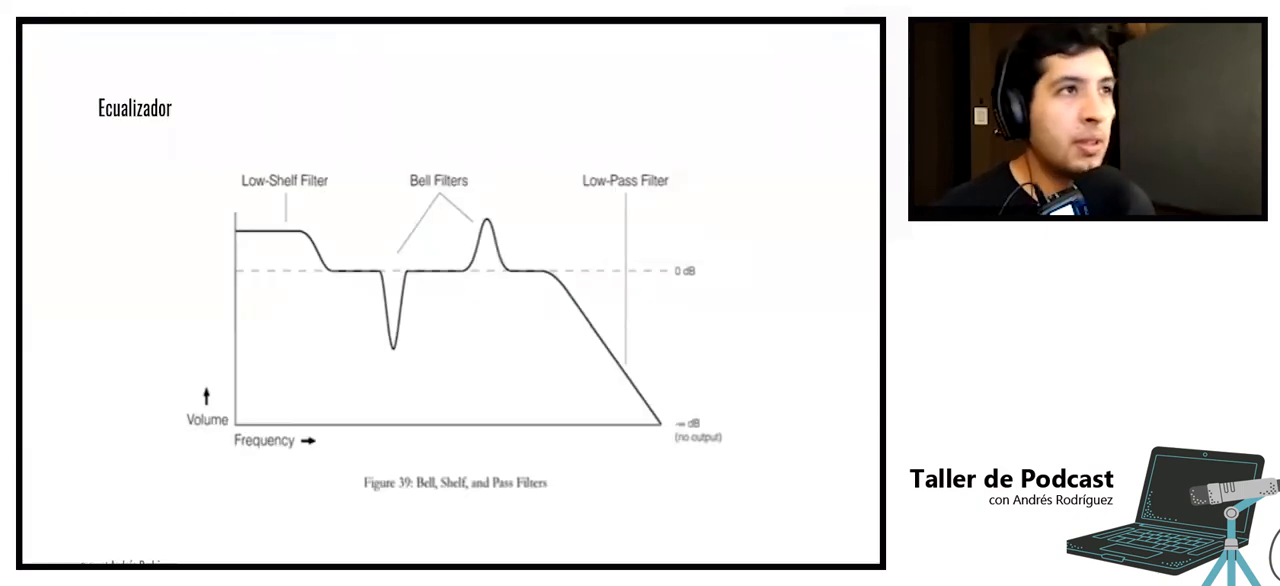
{"action": "key", "text": "Left"}
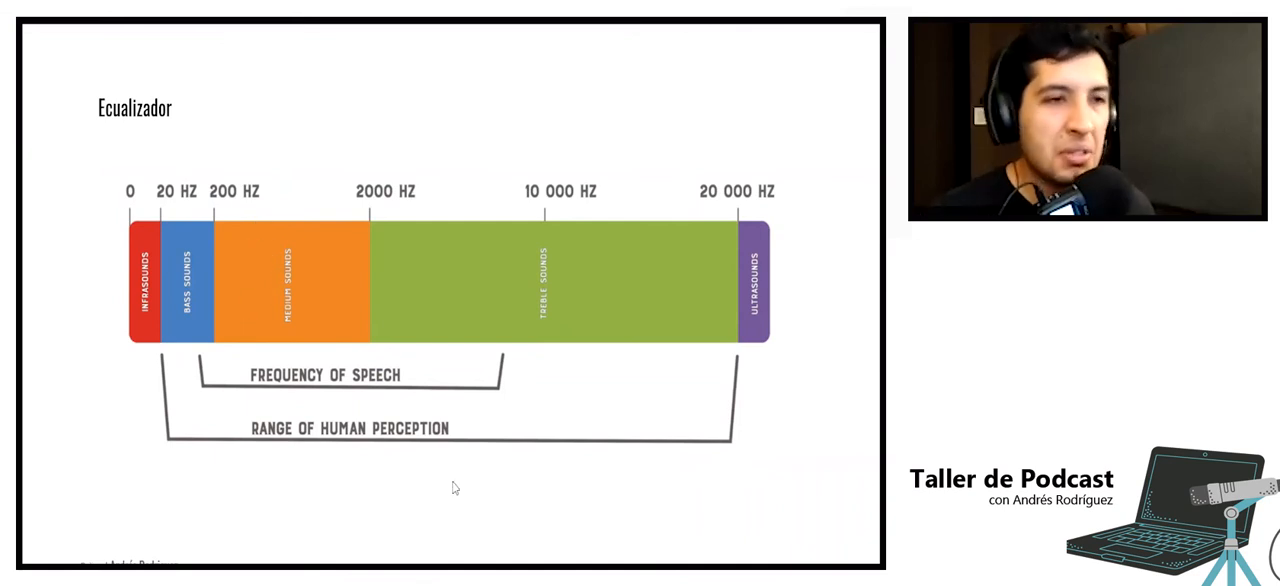
{"action": "key", "text": "alt+Tab"}
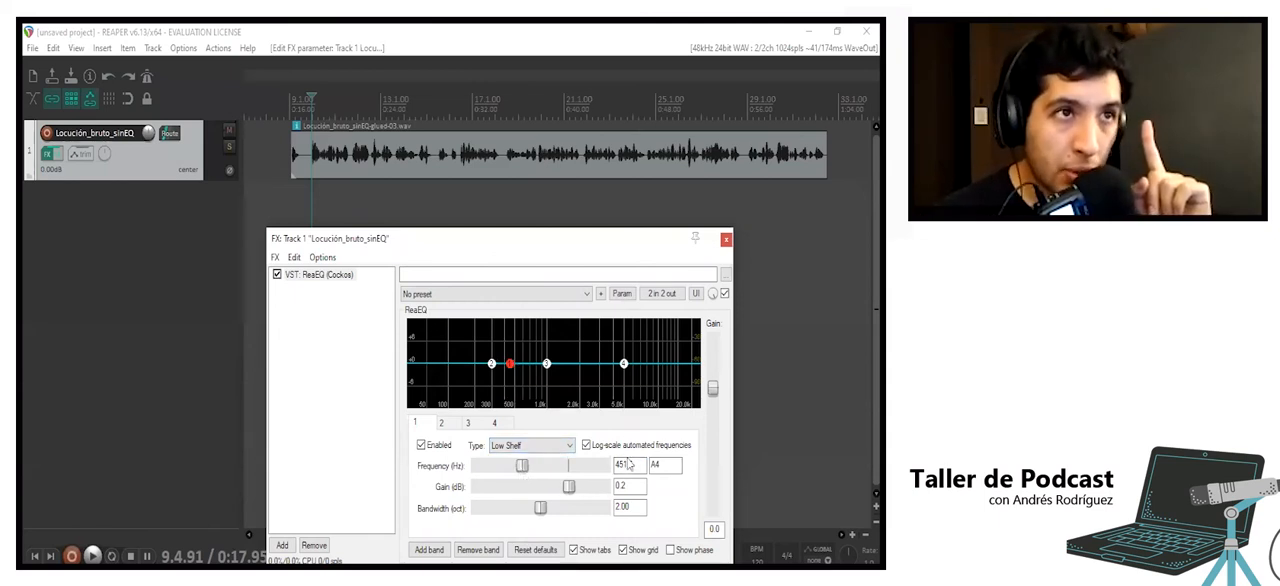
- Play the voice from near its start while cutting the 451.5 Hz low shelf to about -9.4 dB
{"action": "mouse_move", "coordinate": [508, 370]}
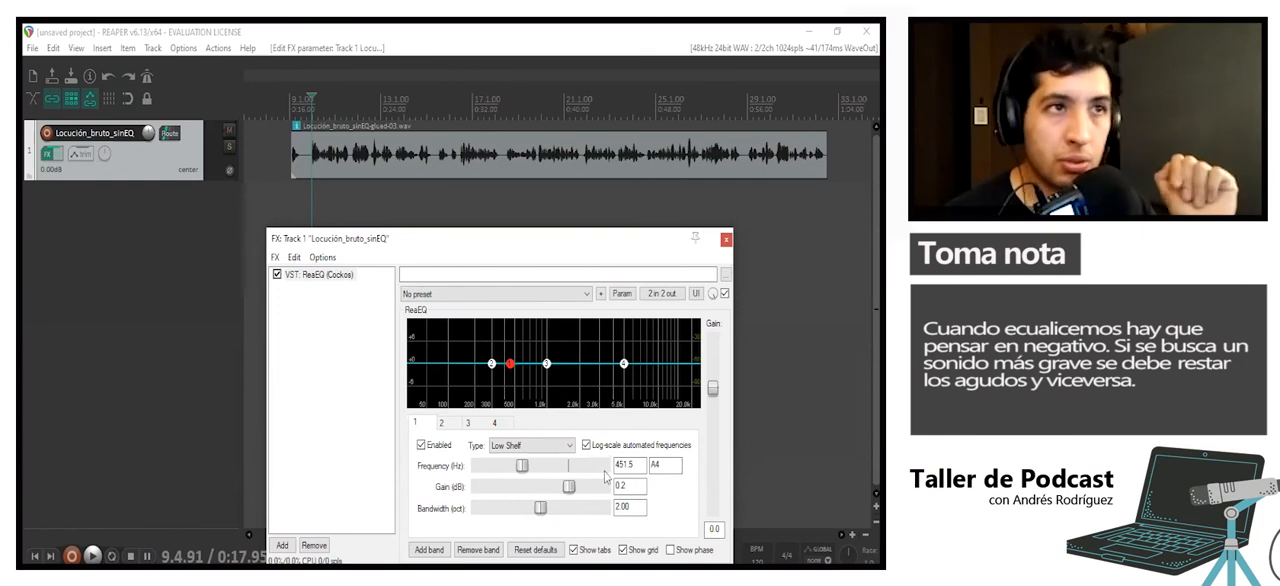
{"action": "left_click", "coordinate": [310, 185]}
{"action": "key", "text": "space"}
{"action": "left_click_drag", "start_coordinate": [571, 489], "coordinate": [548, 491]}
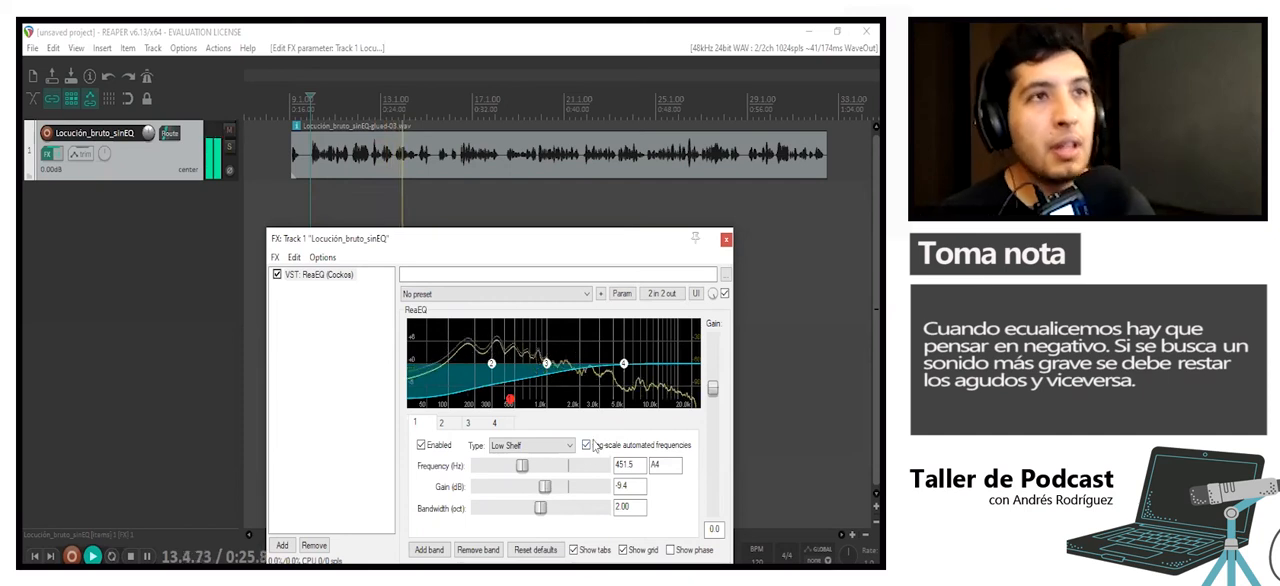
{"action": "key", "text": "space"}
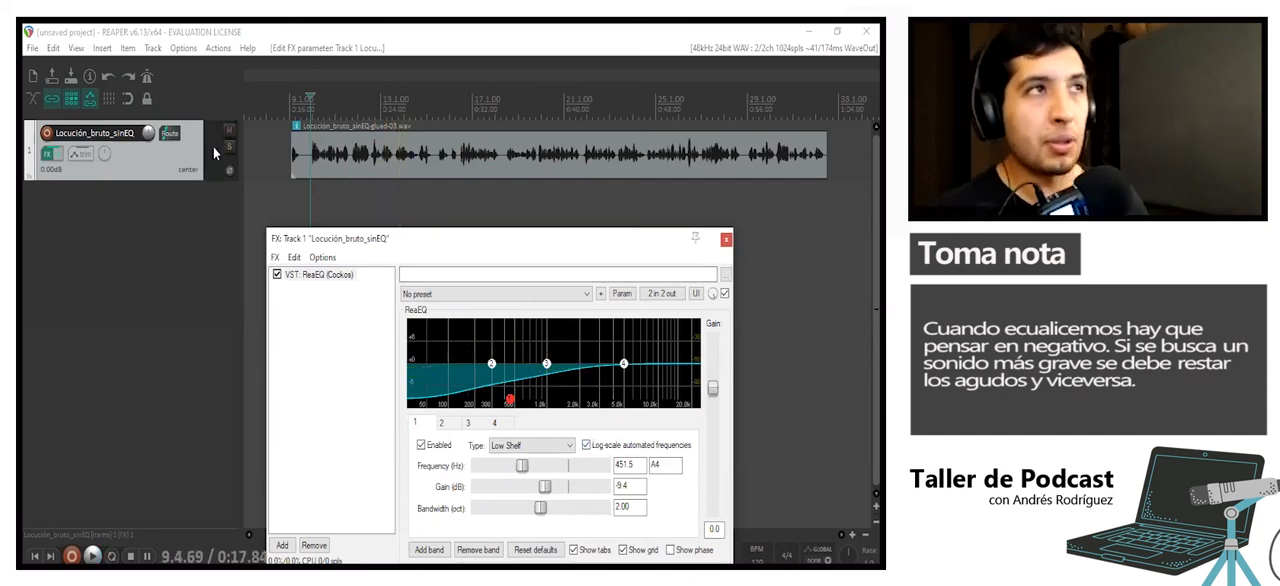
- Raise ReaEQ's overall output gain to about 5.4 dB and play the voice from near its start
{"action": "left_click_drag", "start_coordinate": [713, 389], "coordinate": [713, 368]}
{"action": "key", "text": "space"}
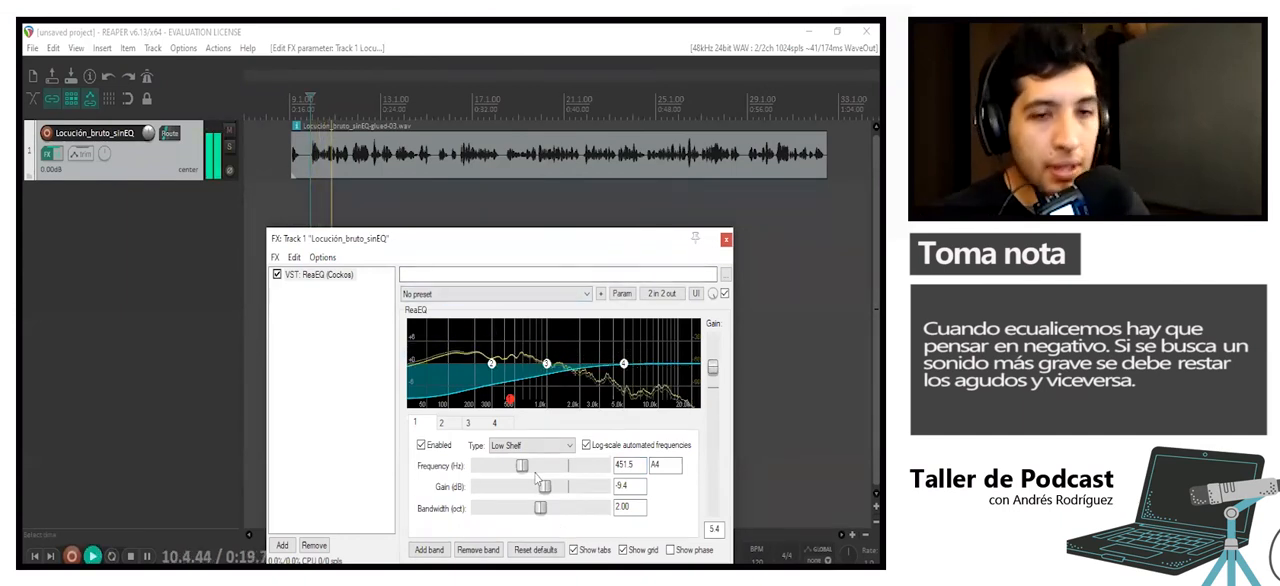
{"action": "key", "text": "space"}
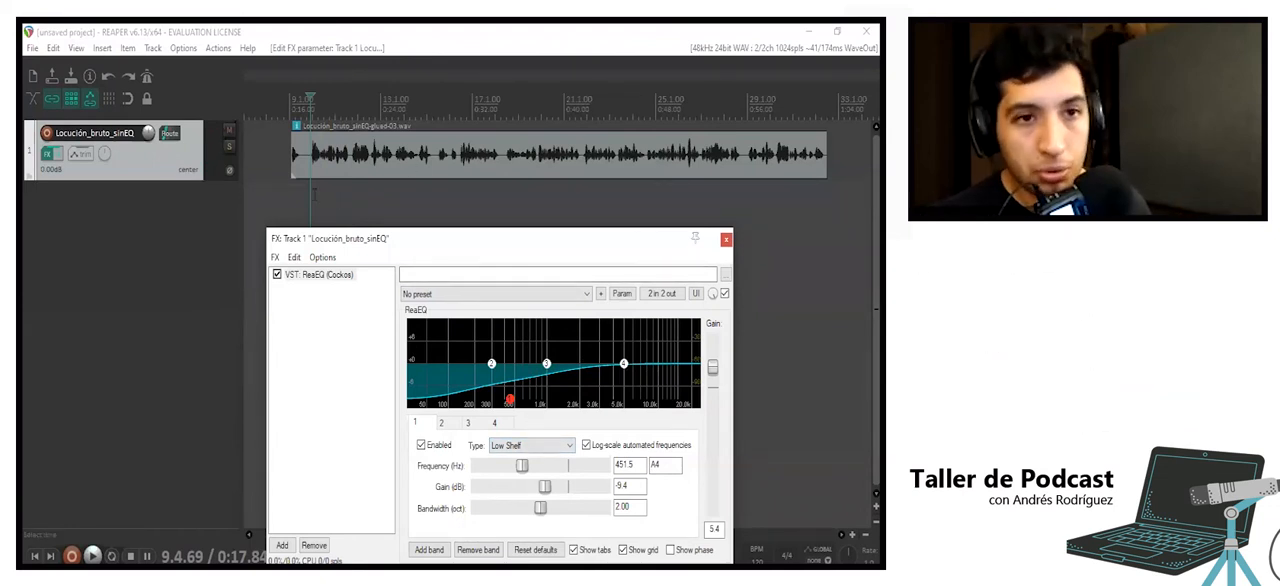
- Compare the voice during playback with ReaEQ bypassed and active, leaving the effect enabled
{"action": "key", "text": "space"}
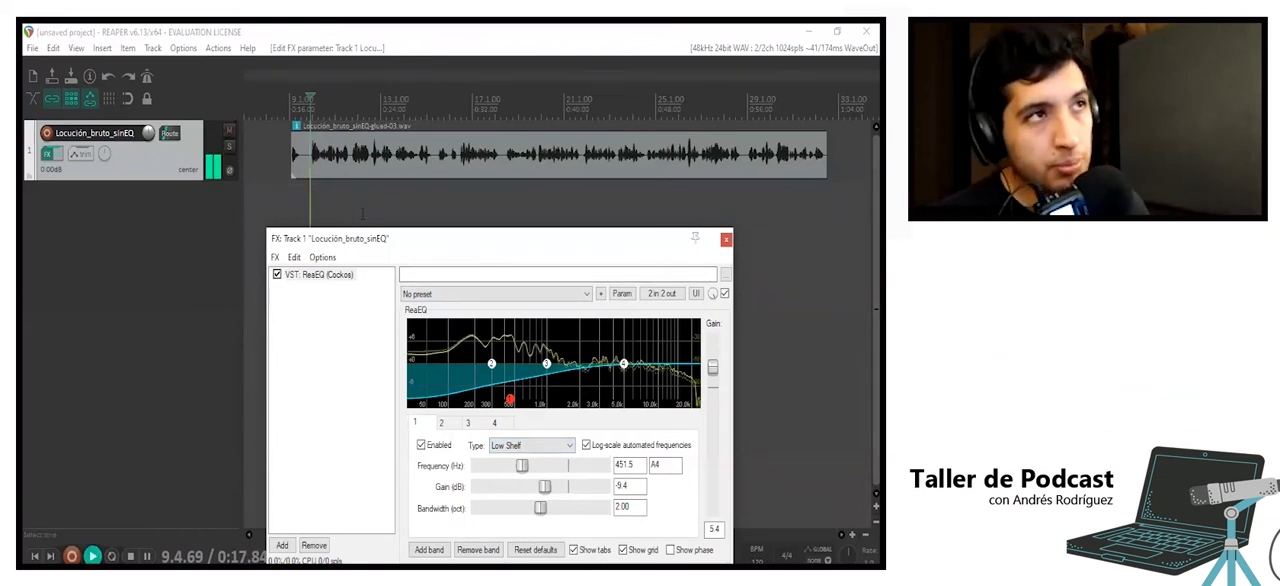
{"action": "left_click", "coordinate": [277, 274]}
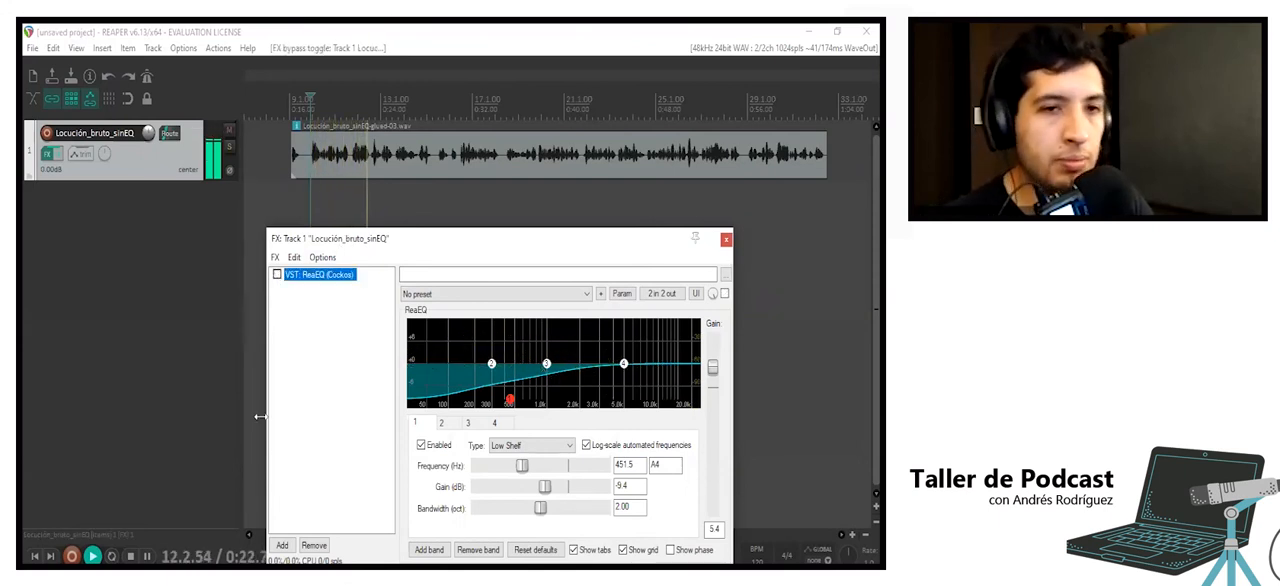
{"action": "left_click", "coordinate": [277, 275]}
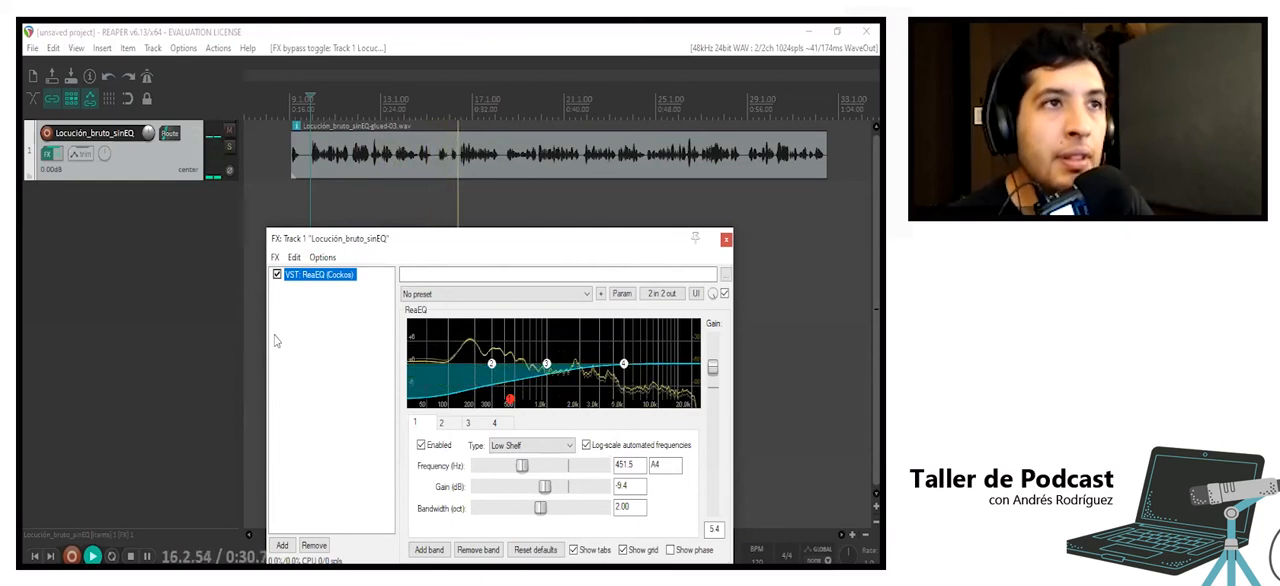
{"action": "left_click", "coordinate": [277, 274]}
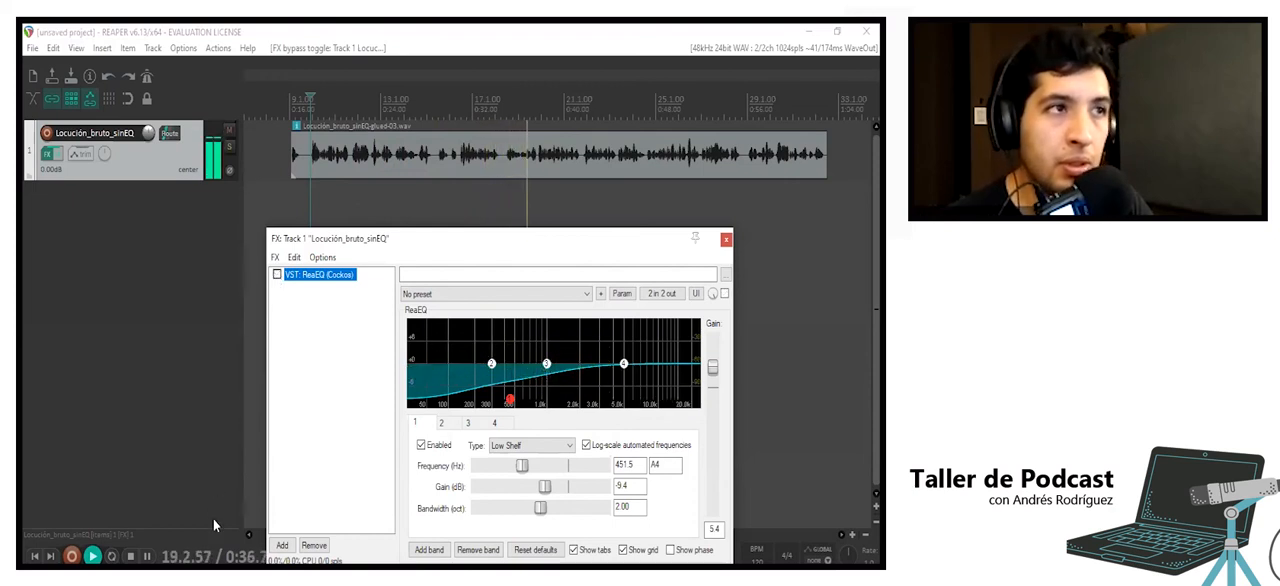
{"action": "left_click", "coordinate": [277, 274]}
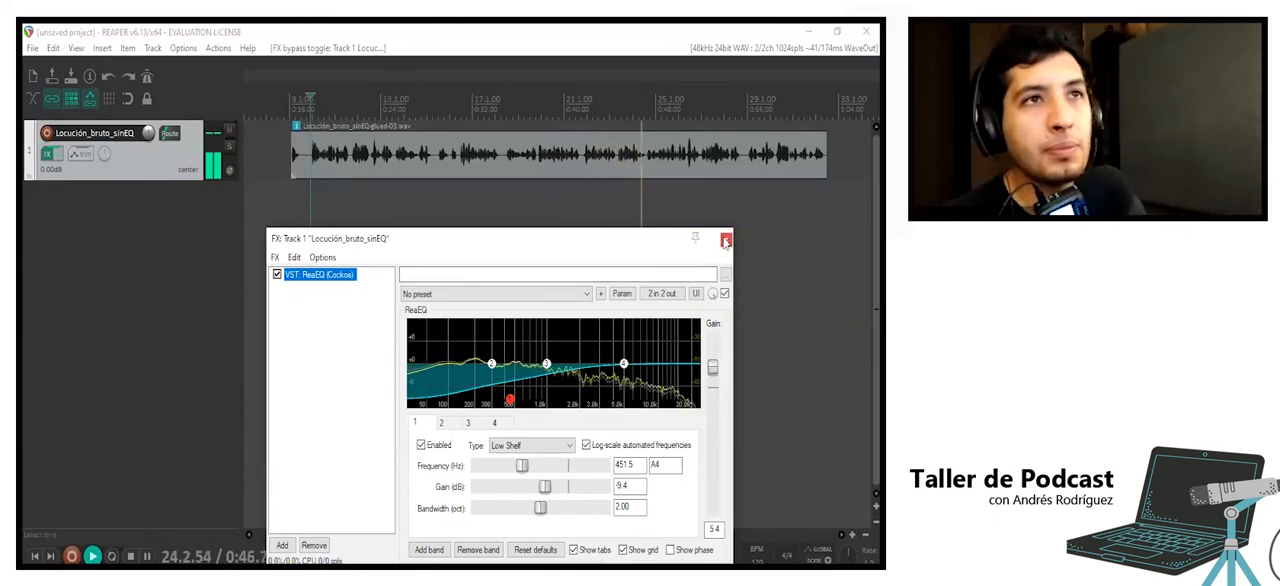
{"action": "key", "text": "space"}
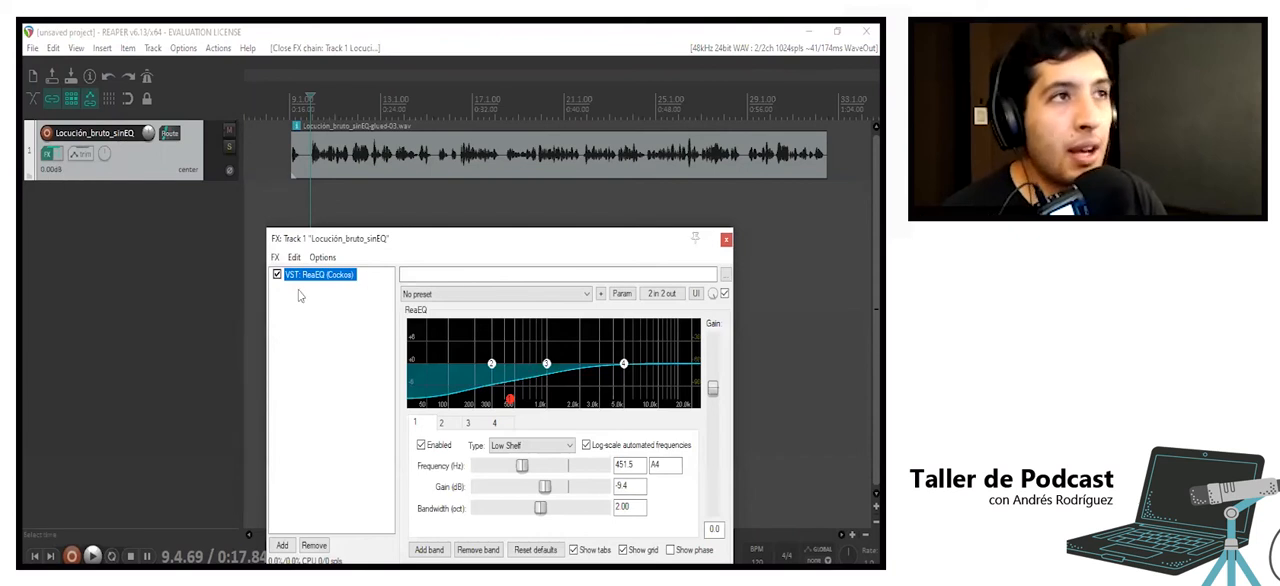
- Reset ReaEQ's output gain to 0.0 dB and add ReaComp from the Dynamics category to the voice track's effects
{"action": "left_click", "coordinate": [314, 312]}
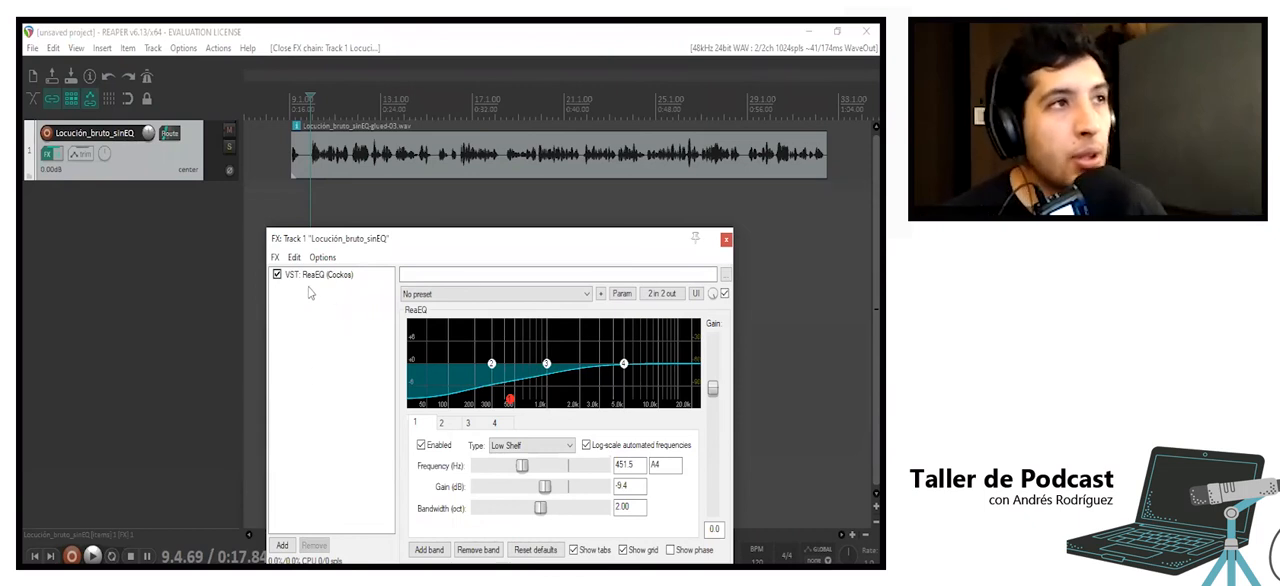
{"action": "left_click", "coordinate": [282, 545]}
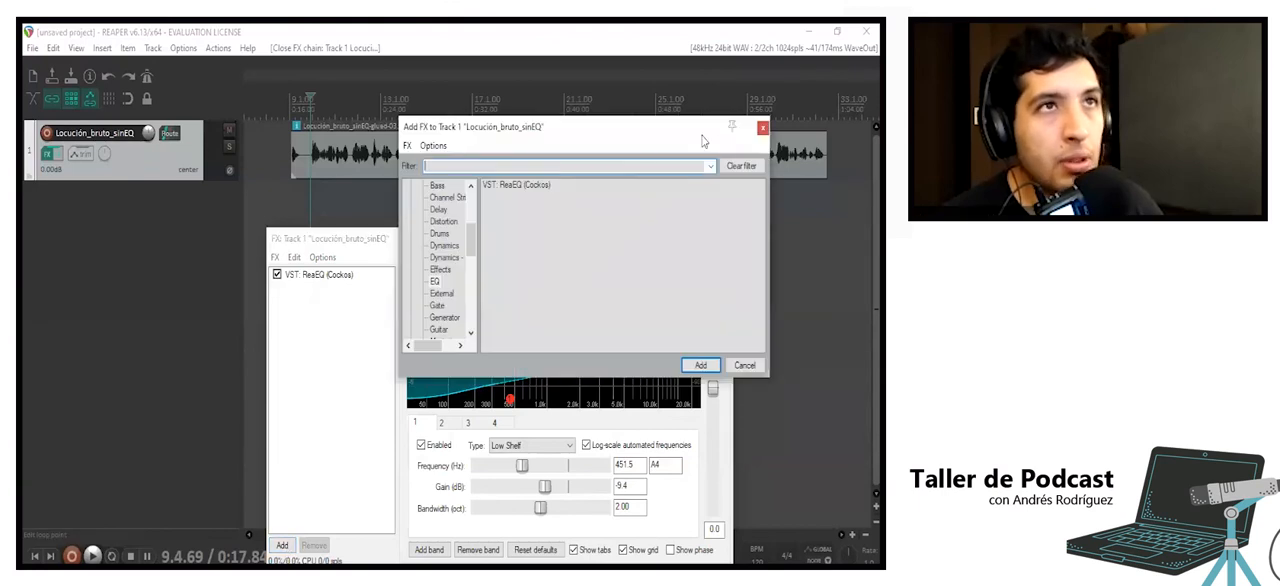
{"action": "left_click", "coordinate": [762, 128]}
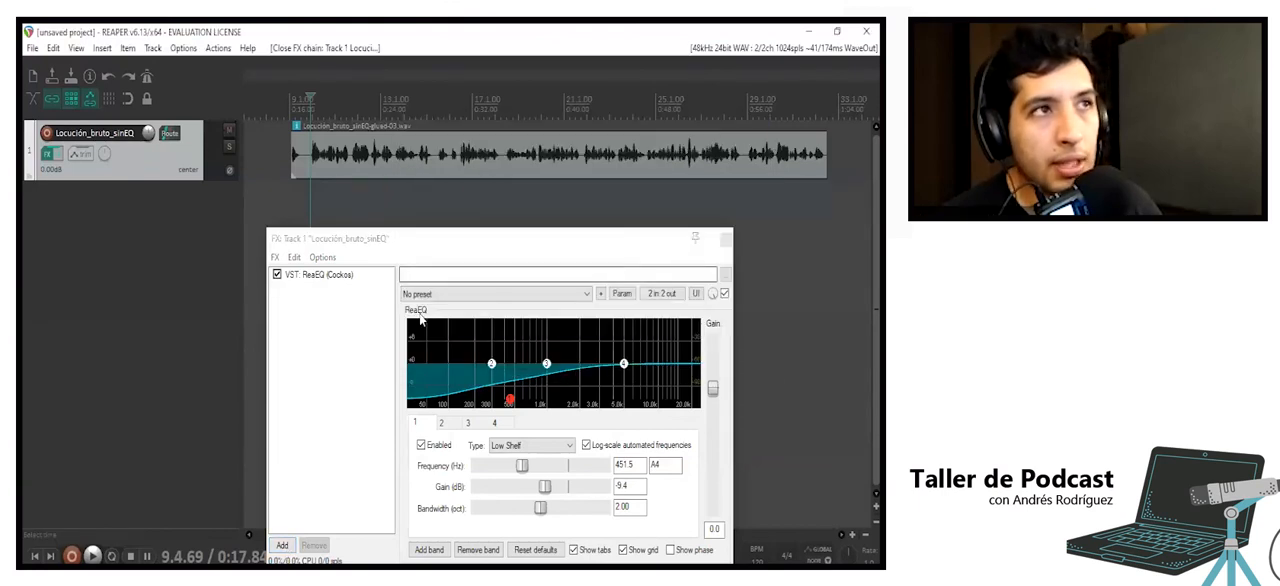
{"action": "double_click", "coordinate": [343, 309]}
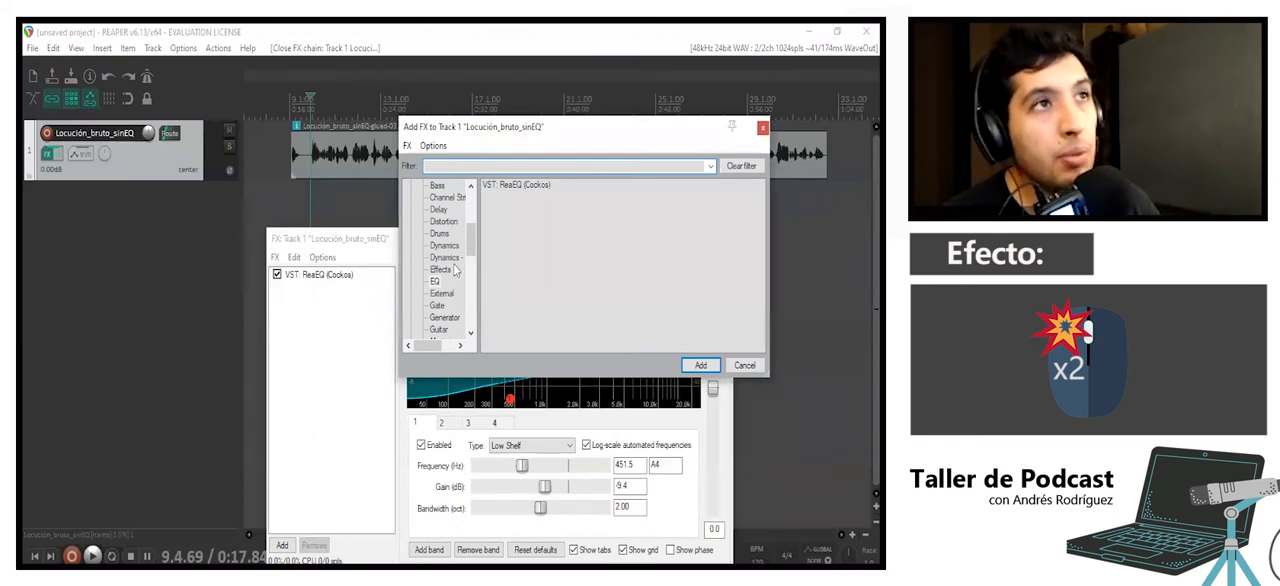
{"action": "scroll", "coordinate": [446, 256], "scroll_direction": "up", "scroll_amount": 2}
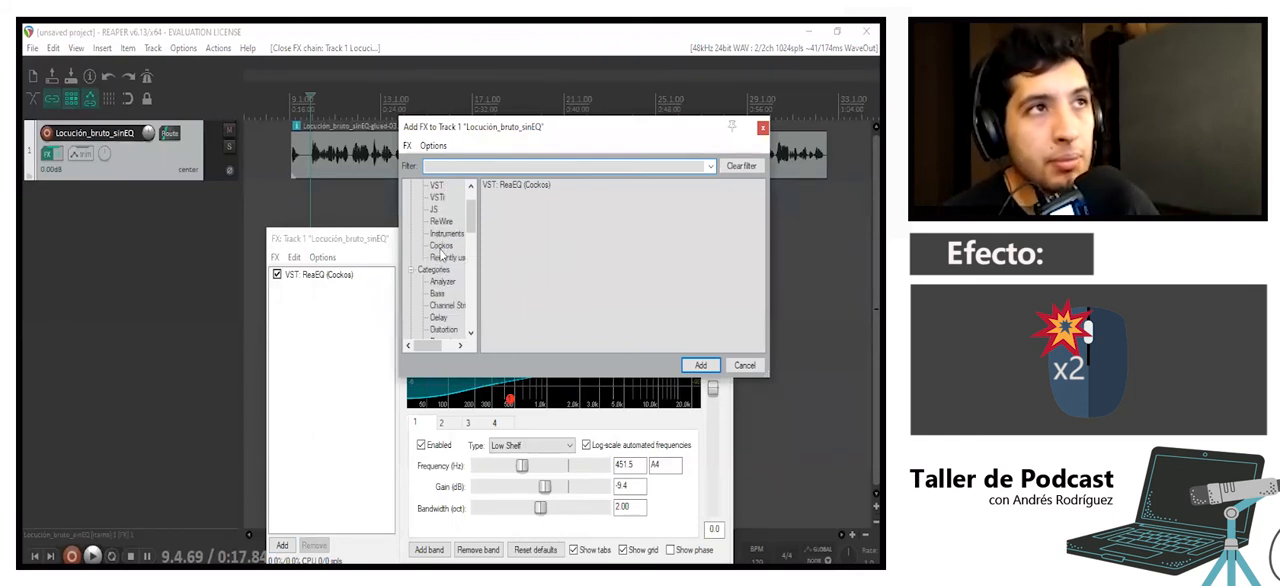
{"action": "scroll", "coordinate": [443, 292], "scroll_direction": "down", "scroll_amount": 1}
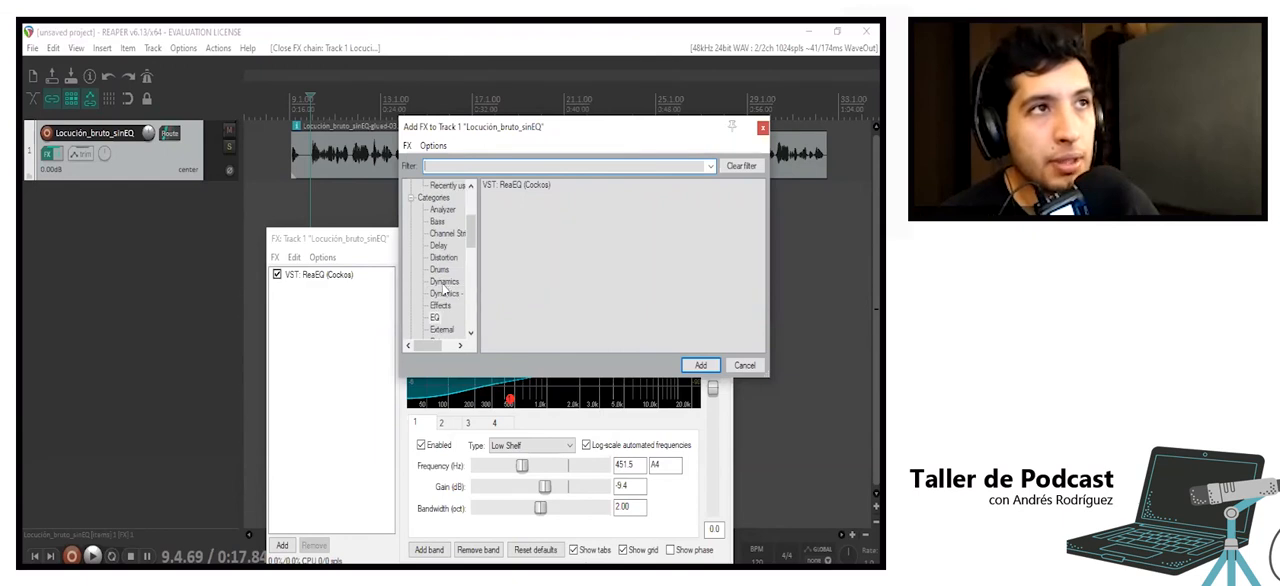
{"action": "left_click", "coordinate": [444, 281]}
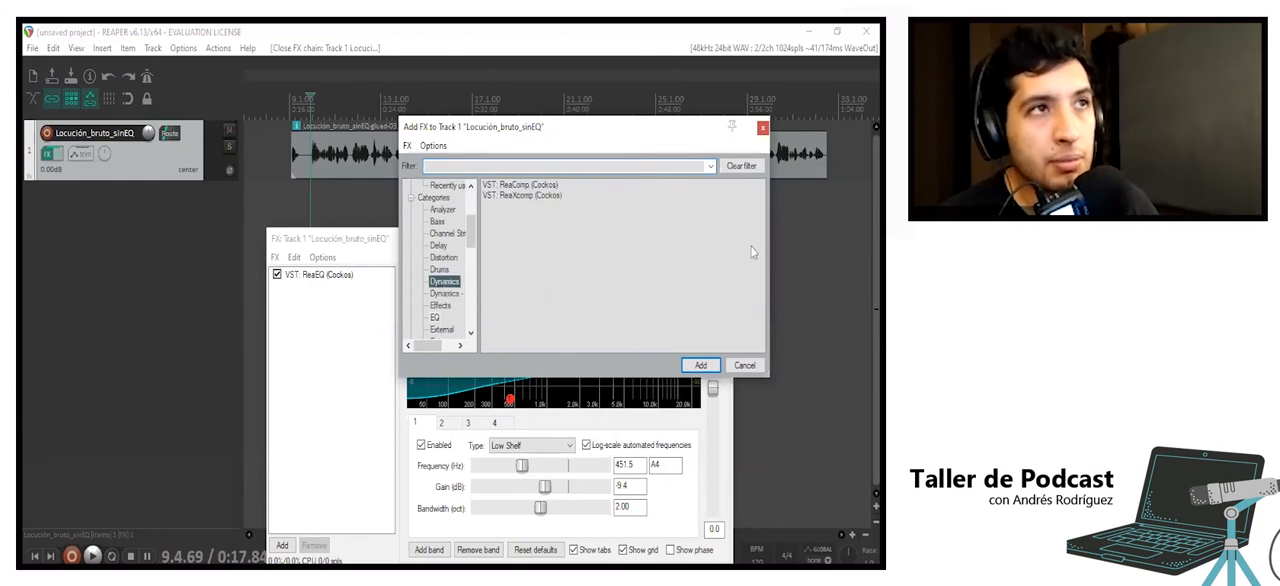
{"action": "left_click", "coordinate": [519, 187]}
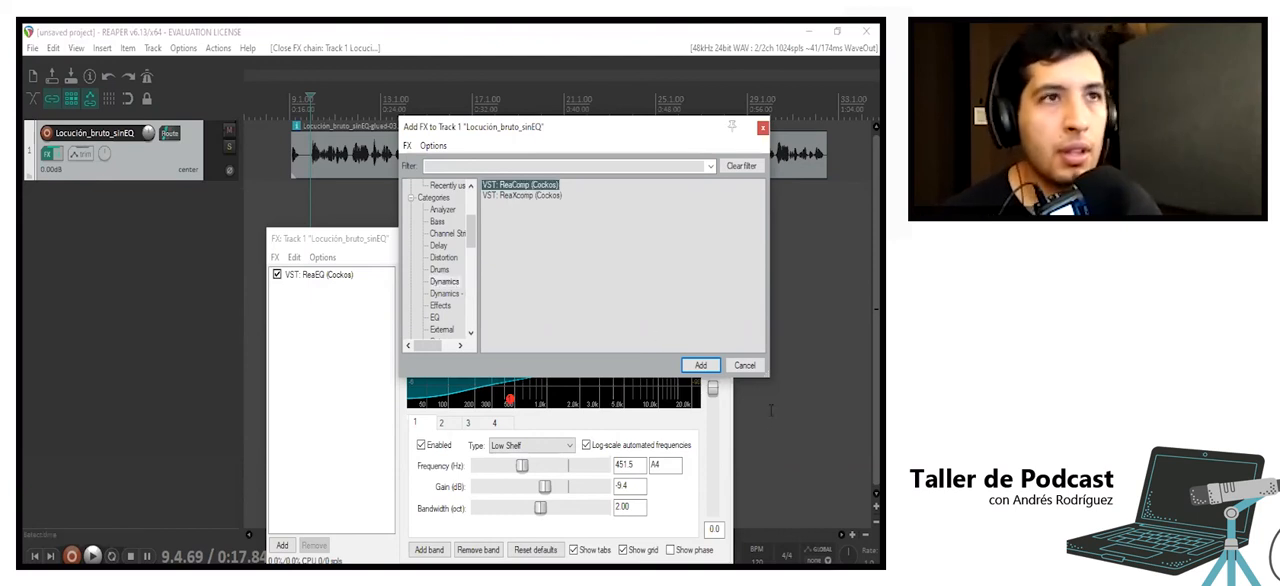
{"action": "left_click", "coordinate": [701, 366]}
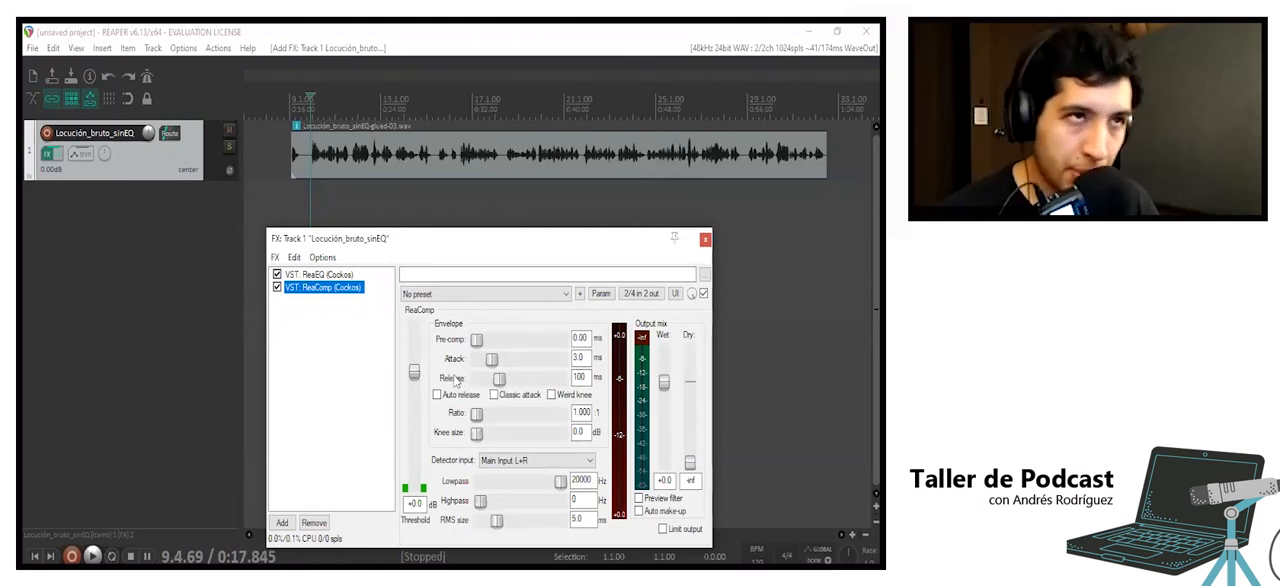
- Set ReaComp's attack to .20 ms and its release to 80 ms
{"action": "left_click", "coordinate": [578, 357]}
{"action": "type", "text": "0.020"}
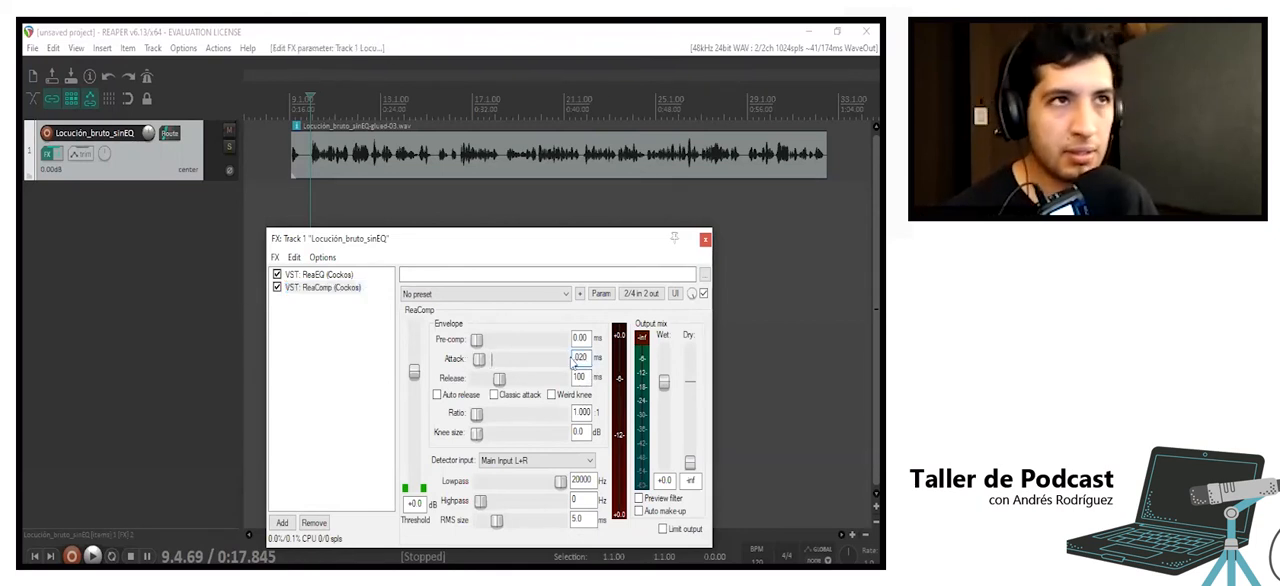
{"action": "key", "text": "BackSpace"}
{"action": "type", "text": "2"}
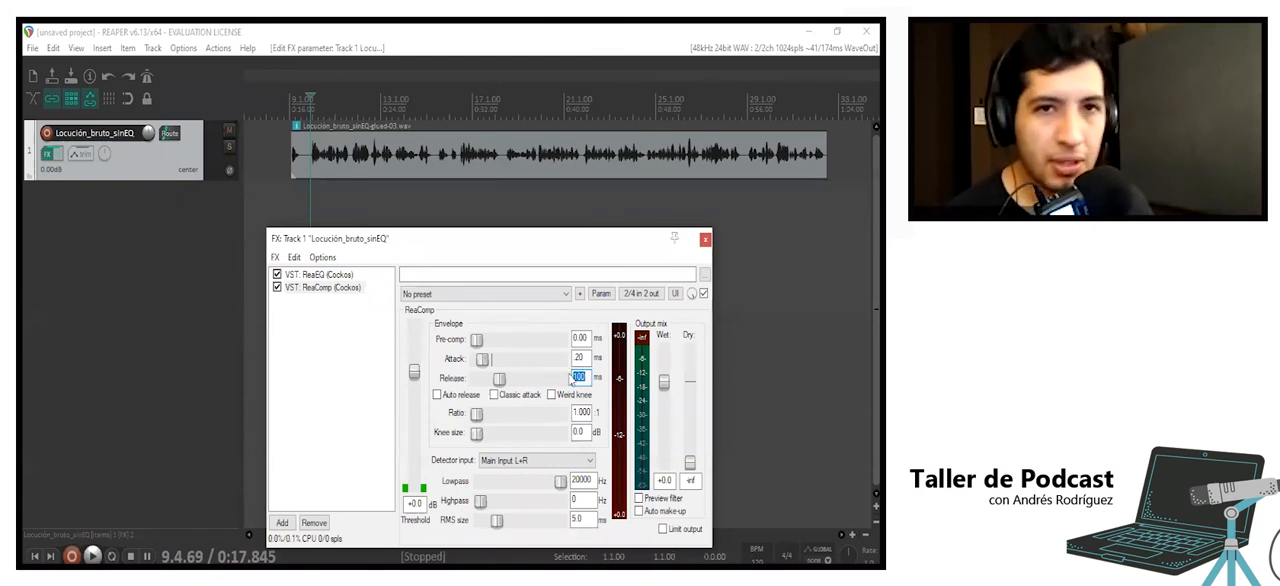
{"action": "type", "text": "80"}
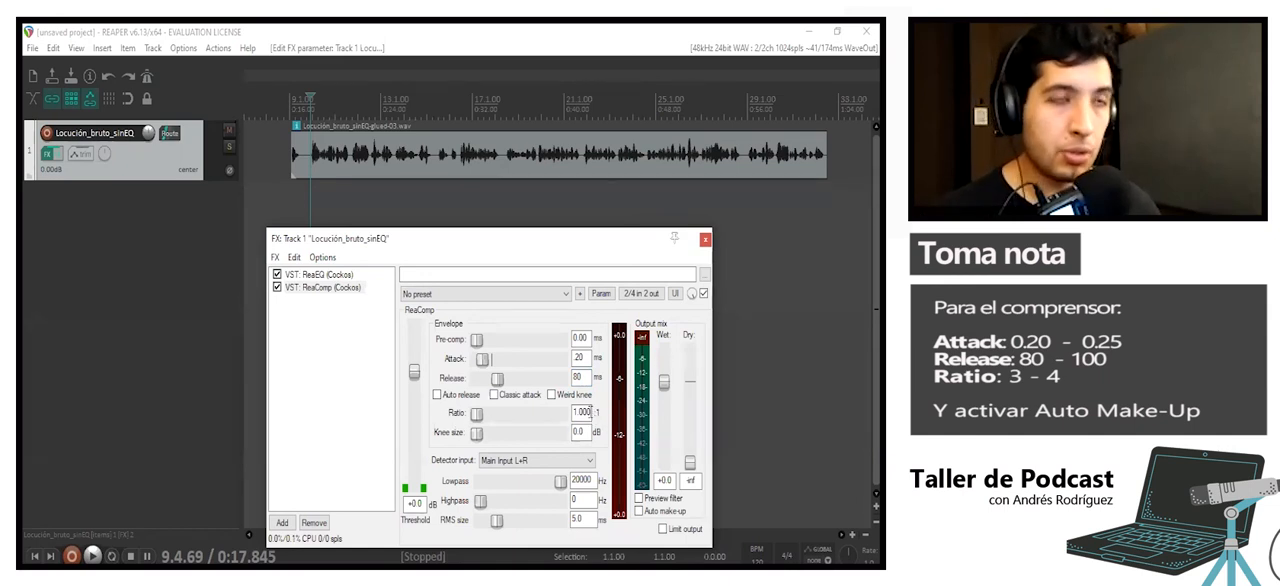
- Set ReaComp's compression ratio to 4:1
{"action": "double_click", "coordinate": [585, 412]}
{"action": "type", "text": "3"}
{"action": "key", "text": "BackSpace"}
{"action": "type", "text": "4"}
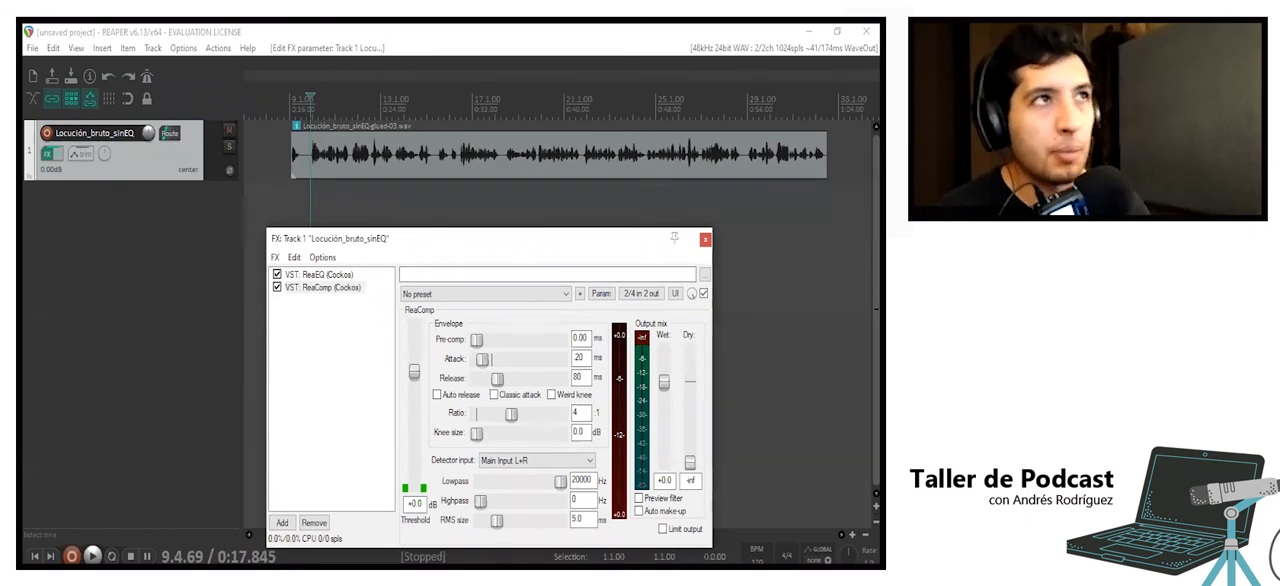
- Enlarge the voice track's height and move the effects window clear of the waveform to inspect its peaks
{"action": "left_click", "coordinate": [328, 114]}
{"action": "scroll", "coordinate": [328, 114], "scroll_direction": "up", "scroll_amount": 3}
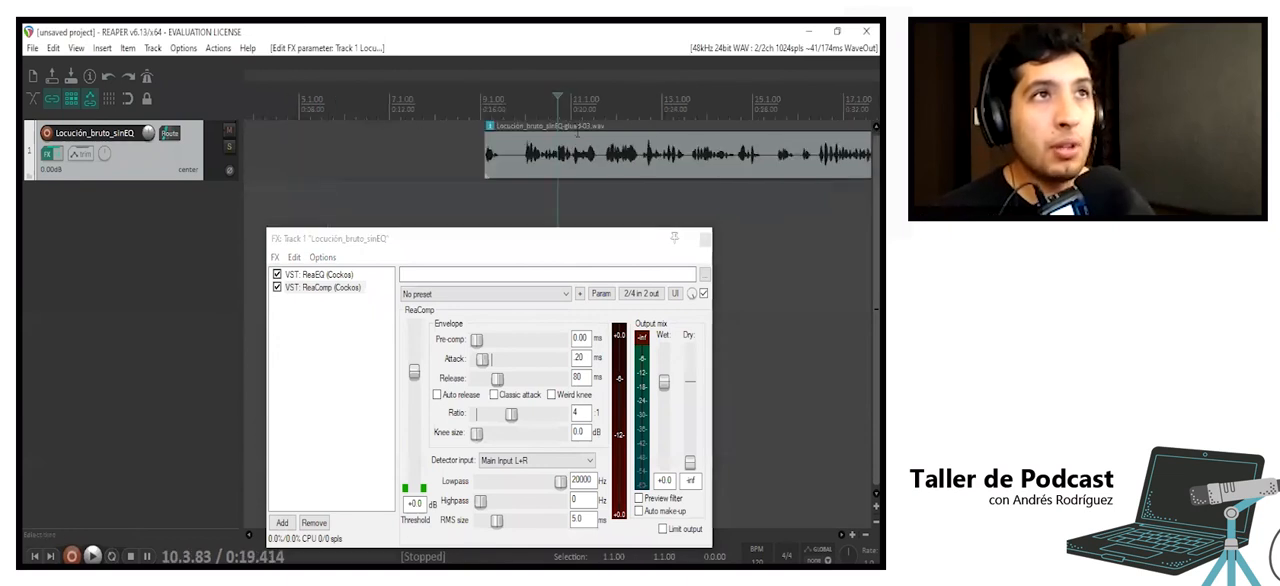
{"action": "left_click", "coordinate": [632, 166]}
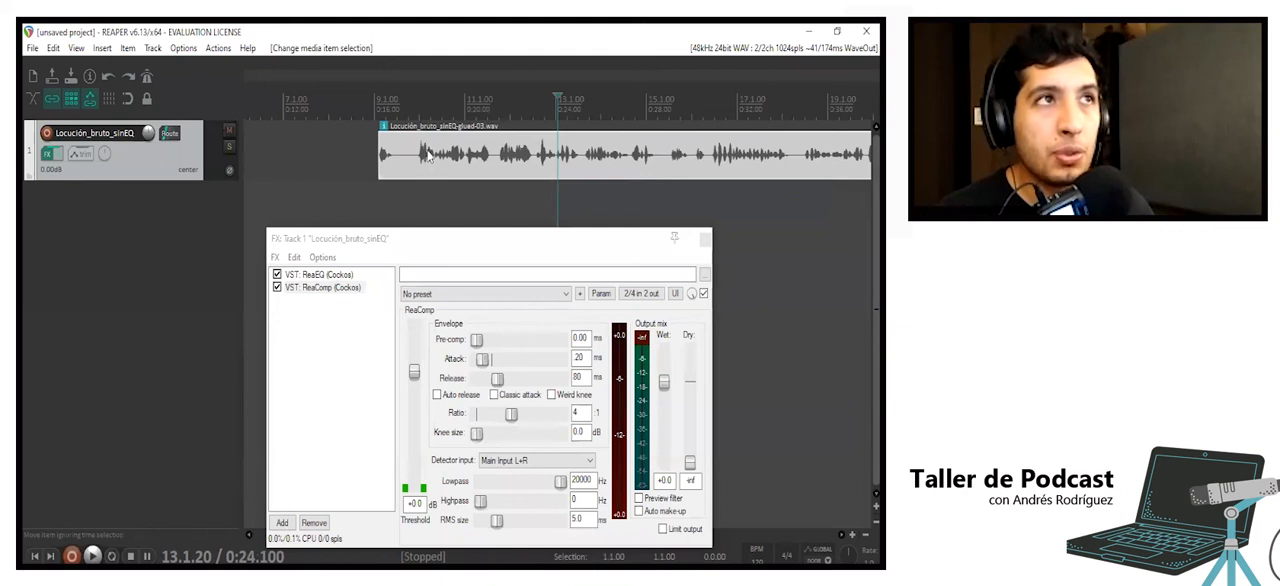
{"action": "left_click_drag", "start_coordinate": [185, 178], "coordinate": [220, 320]}
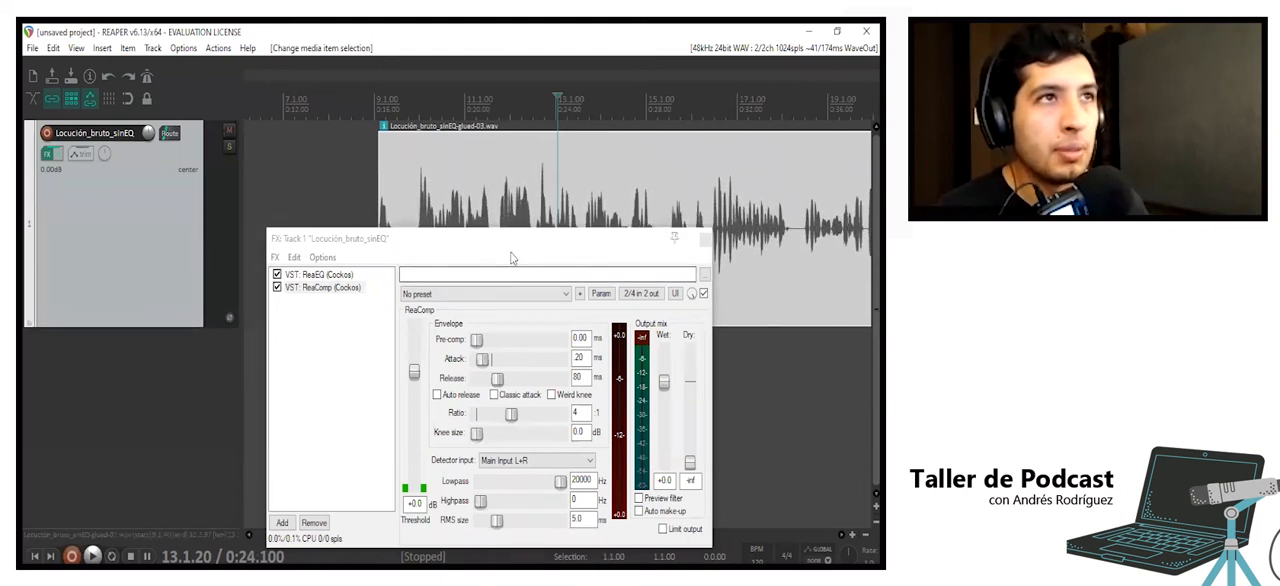
{"action": "left_click_drag", "start_coordinate": [522, 243], "coordinate": [731, 389]}
{"action": "scroll", "coordinate": [552, 222], "scroll_direction": "up", "scroll_amount": 6}
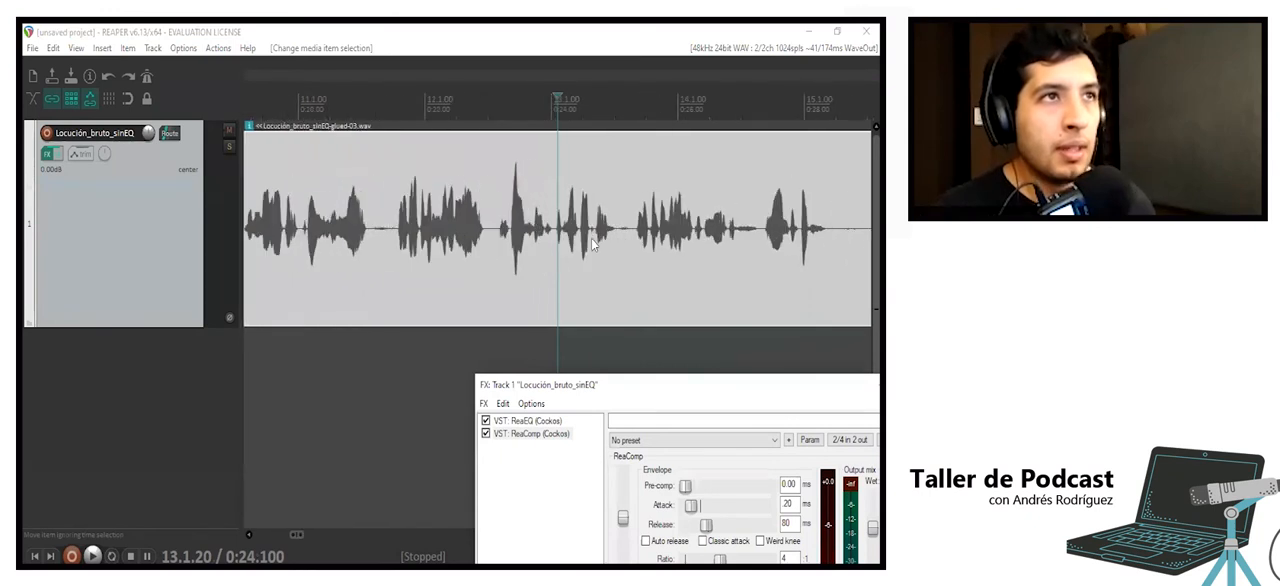
{"action": "scroll", "coordinate": [648, 250], "scroll_direction": "down", "scroll_amount": 6}
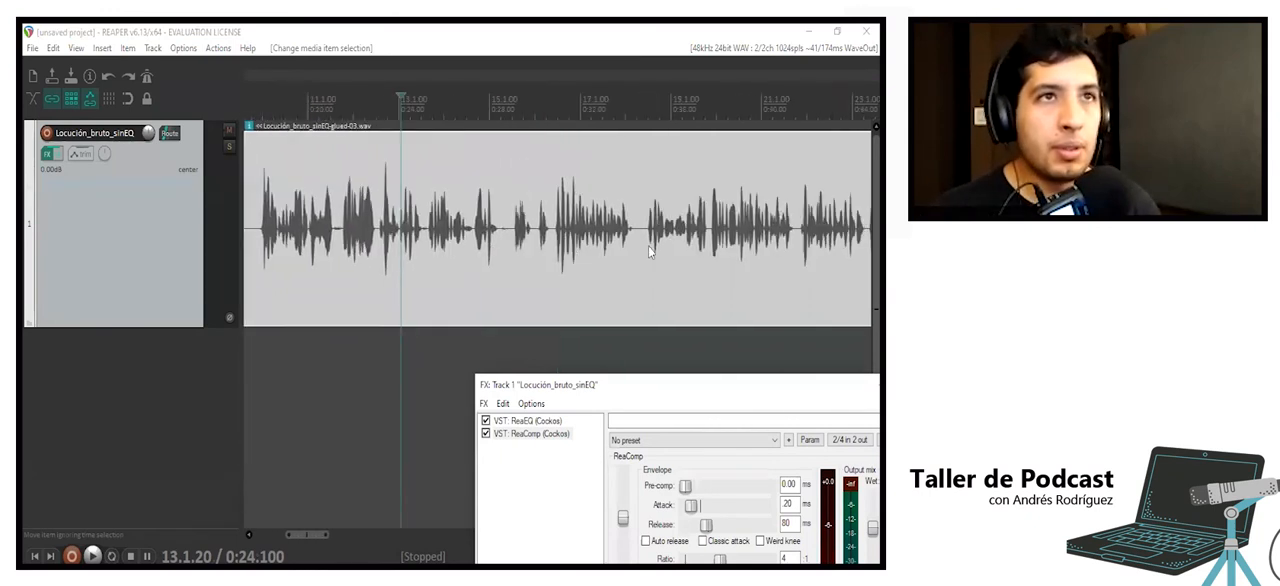
- Place the effects window beside the waveform and play the voice from about 0:37.8 to check ReaComp's input level
{"action": "left_click", "coordinate": [625, 235]}
{"action": "scroll", "coordinate": [620, 232], "scroll_direction": "up", "scroll_amount": 4}
{"action": "left_click", "coordinate": [607, 232]}
{"action": "left_click", "coordinate": [659, 384]}
{"action": "left_click_drag", "start_coordinate": [659, 384], "coordinate": [269, 151]}
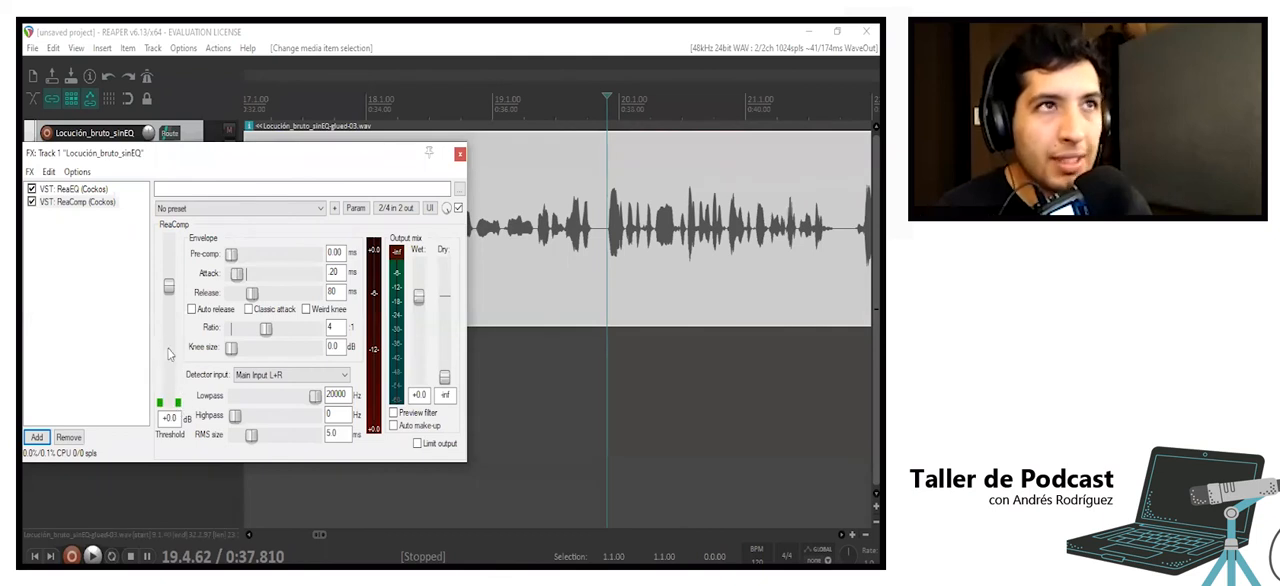
{"action": "key", "text": "space"}
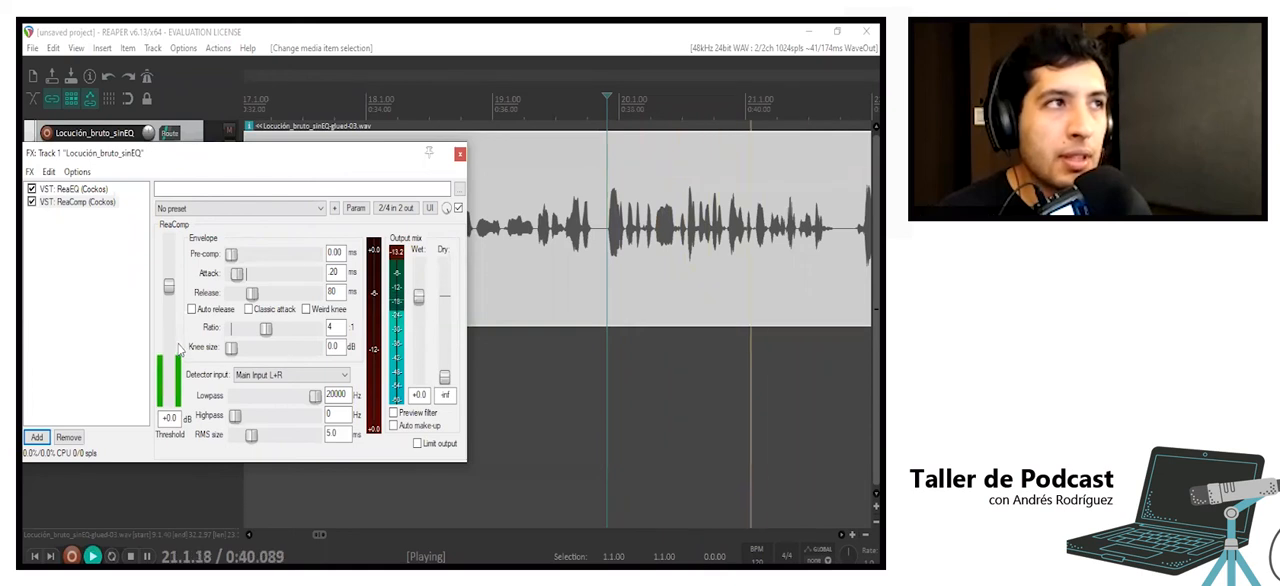
{"action": "key", "text": "space"}
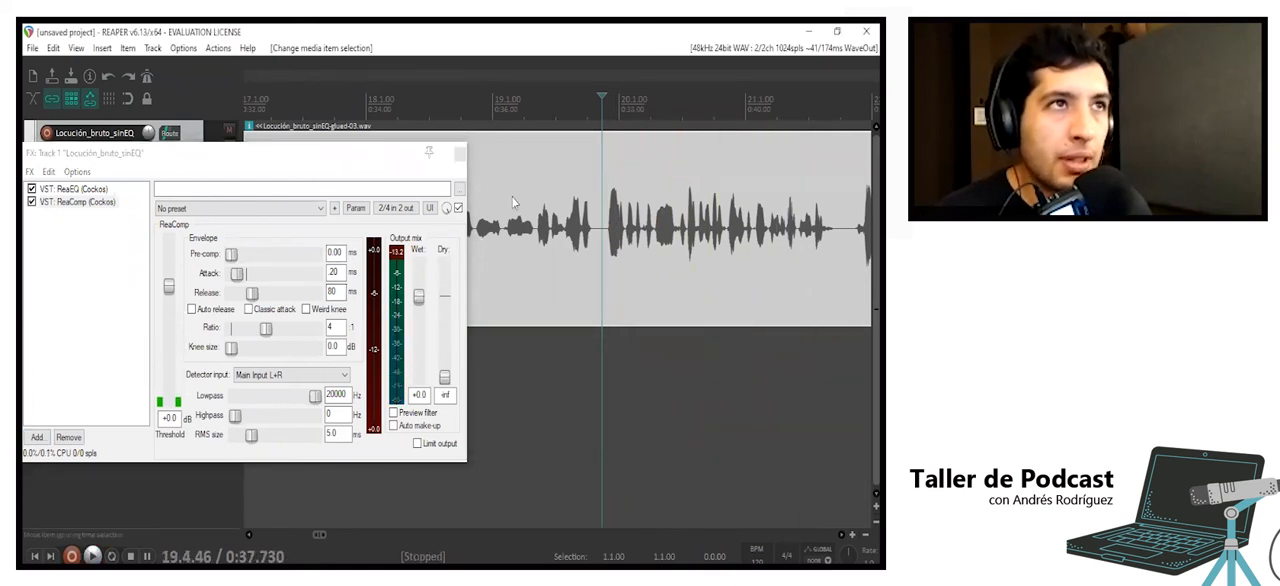
- Compare ReaComp's input levels by playing the quiet passage from about 0:35.7 and the loud one from about 0:37.8
{"action": "left_click", "coordinate": [476, 106]}
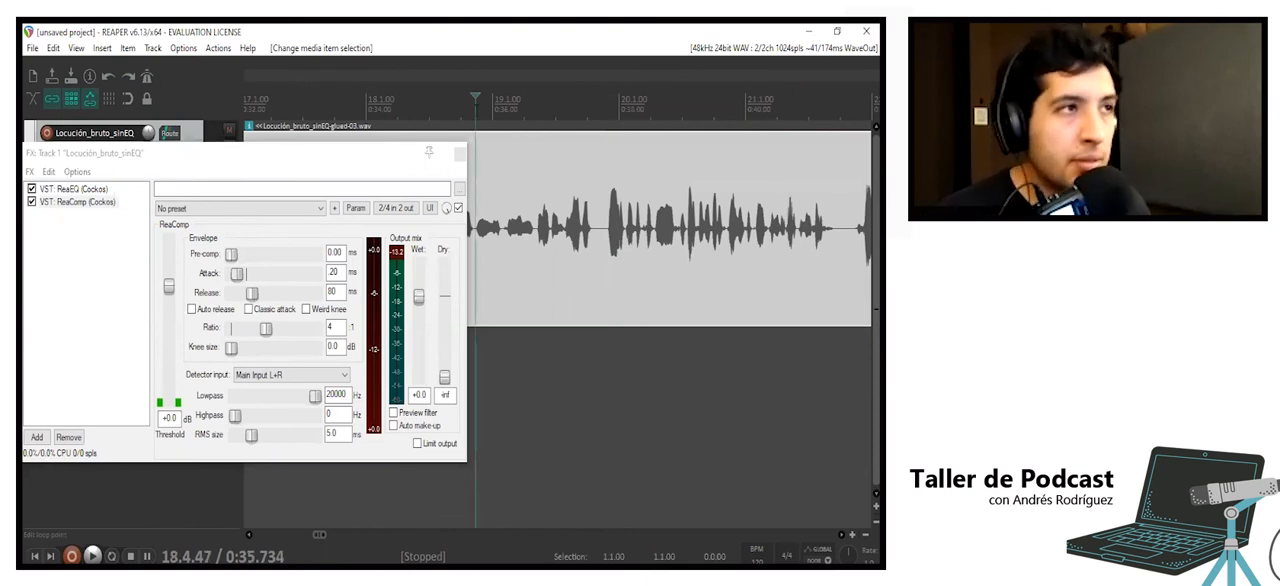
{"action": "key", "text": "space"}
{"action": "key", "text": "space"}
{"action": "scroll", "coordinate": [545, 182], "scroll_direction": "left", "scroll_amount": 2}
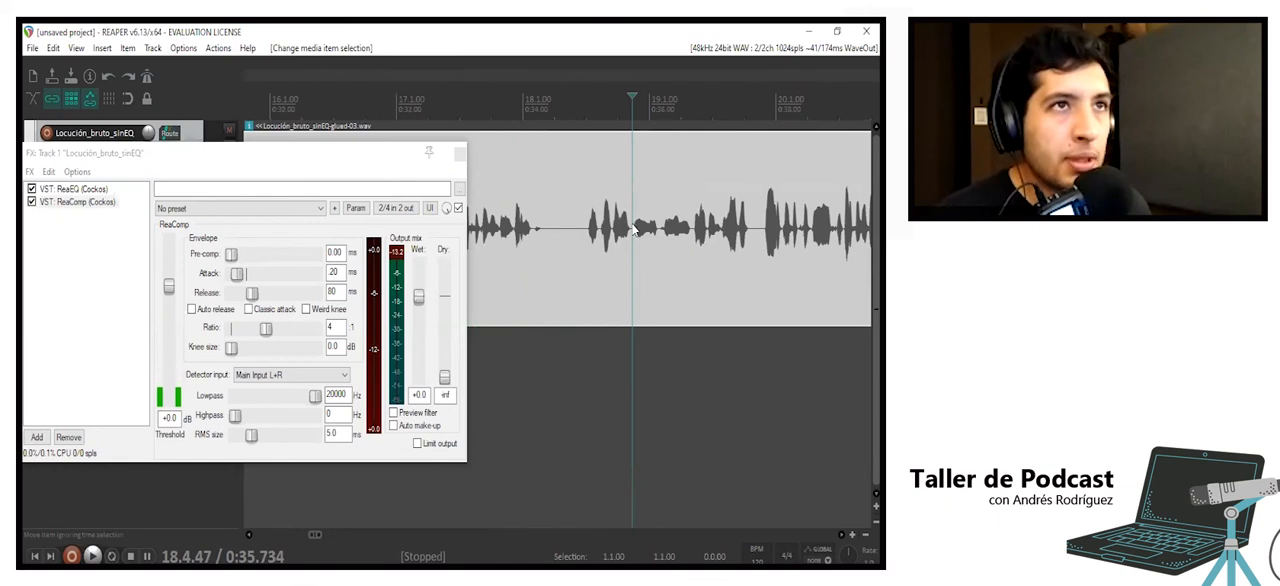
{"action": "key", "text": "space"}
{"action": "key", "text": "space"}
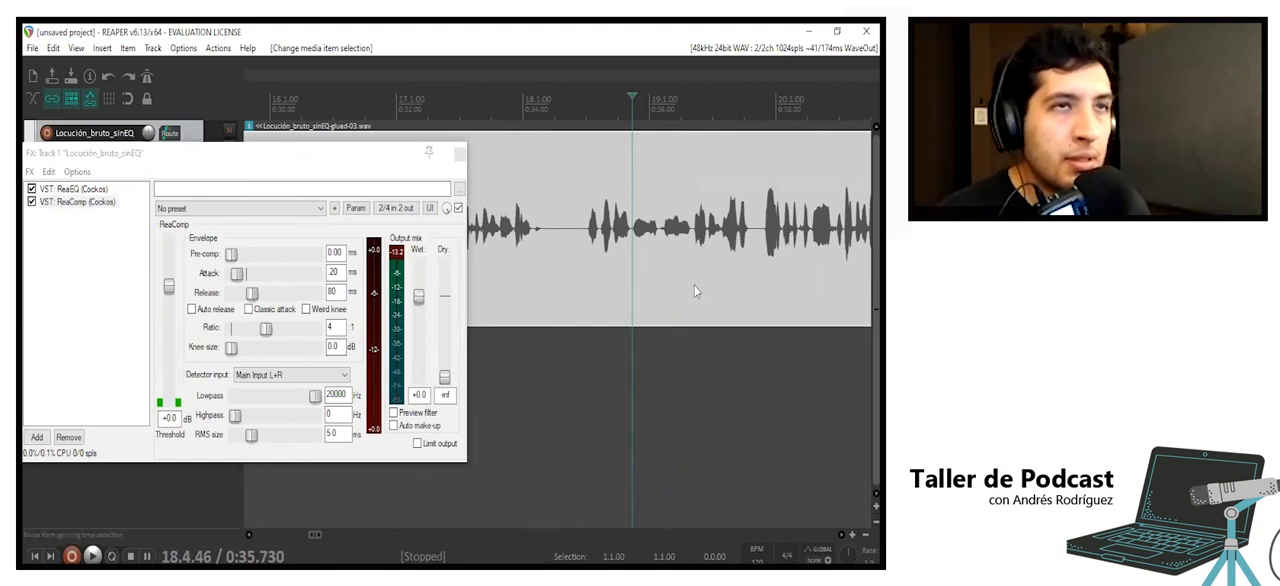
{"action": "left_click", "coordinate": [764, 214]}
{"action": "key", "text": "space"}
{"action": "key", "text": "space"}
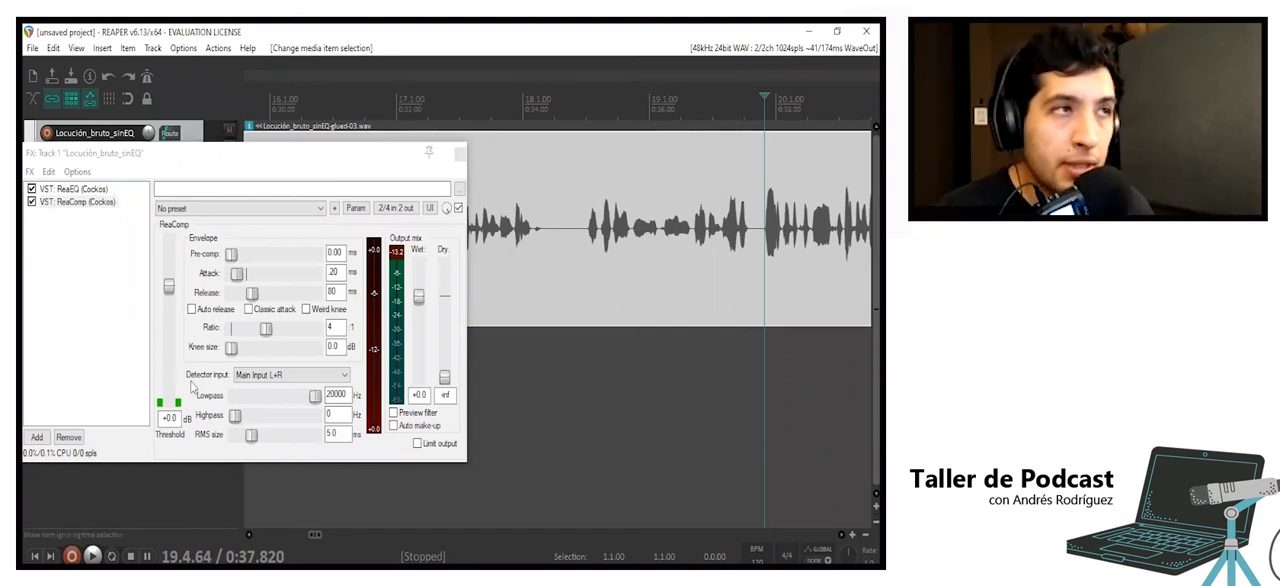
- Lower ReaComp's threshold to about -31.8 dB and play the voice from about 0:35.7
{"action": "left_click", "coordinate": [633, 215]}
{"action": "key", "text": "space"}
{"action": "key", "text": "space"}
{"action": "left_click_drag", "start_coordinate": [152, 293], "coordinate": [177, 372]}
{"action": "key", "text": "space"}
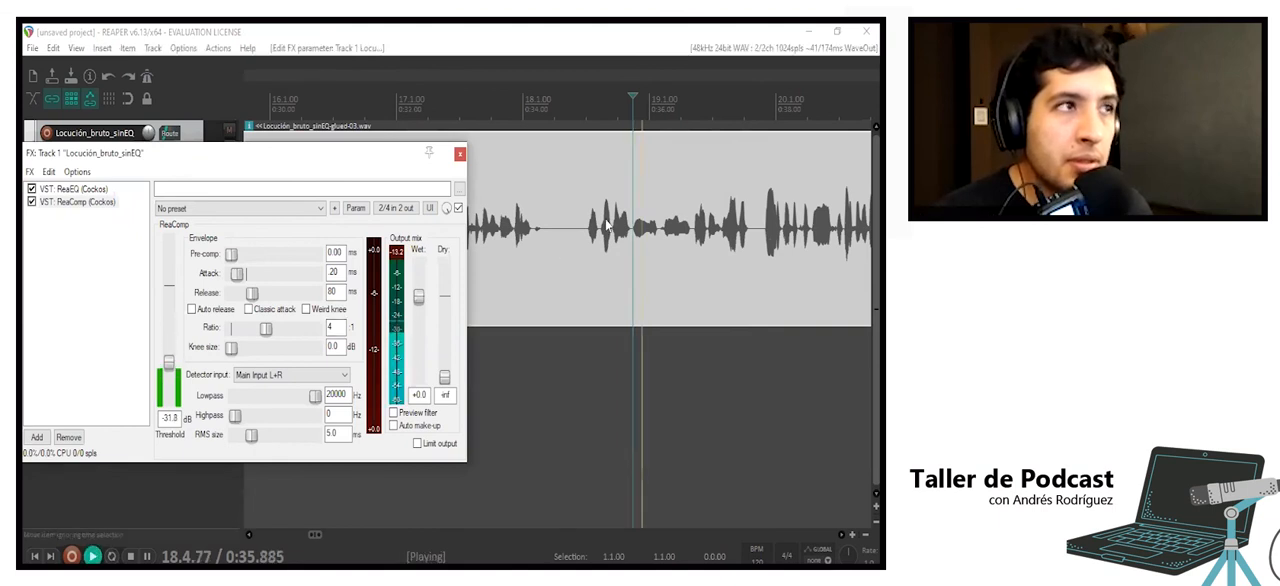
{"action": "key", "text": "space"}
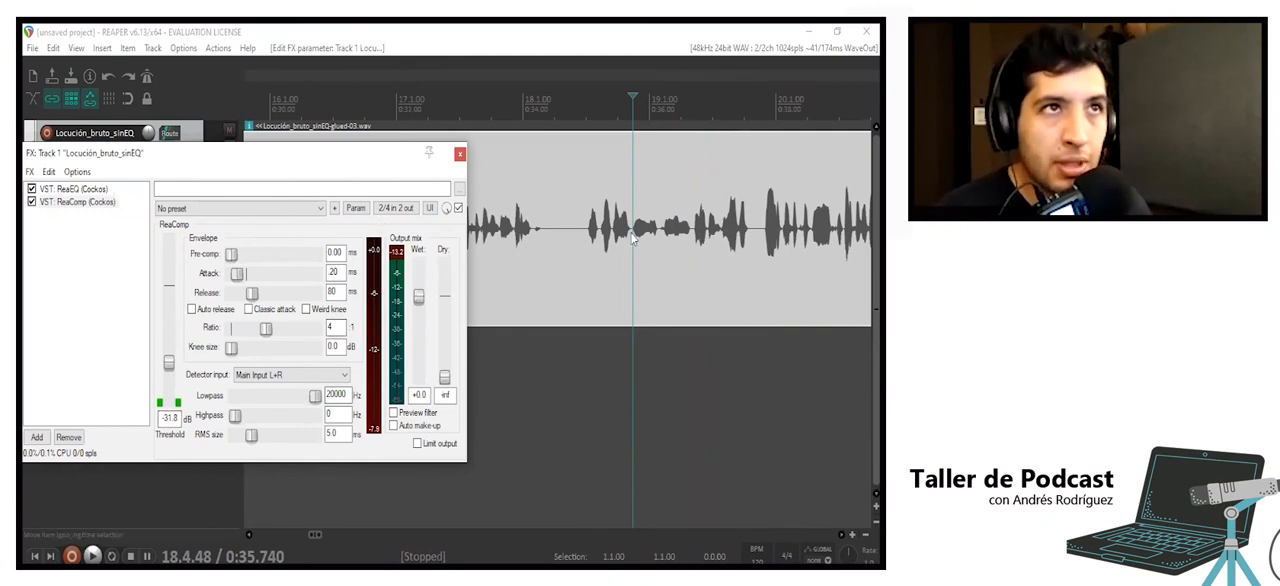
{"action": "key", "text": "space"}
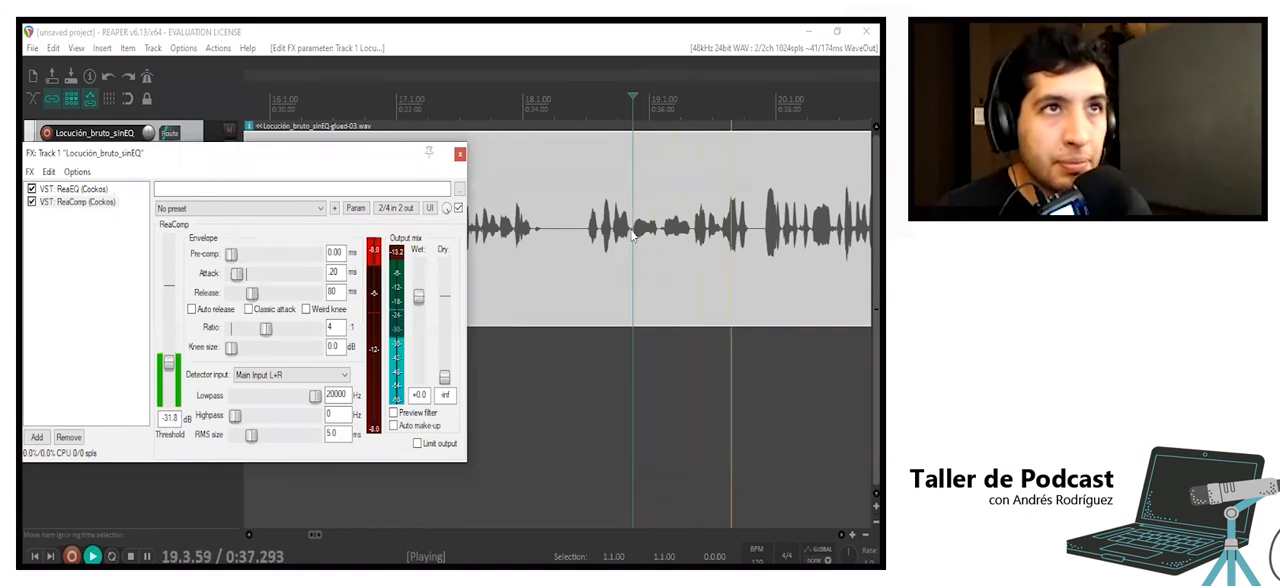
{"action": "key", "text": "space"}
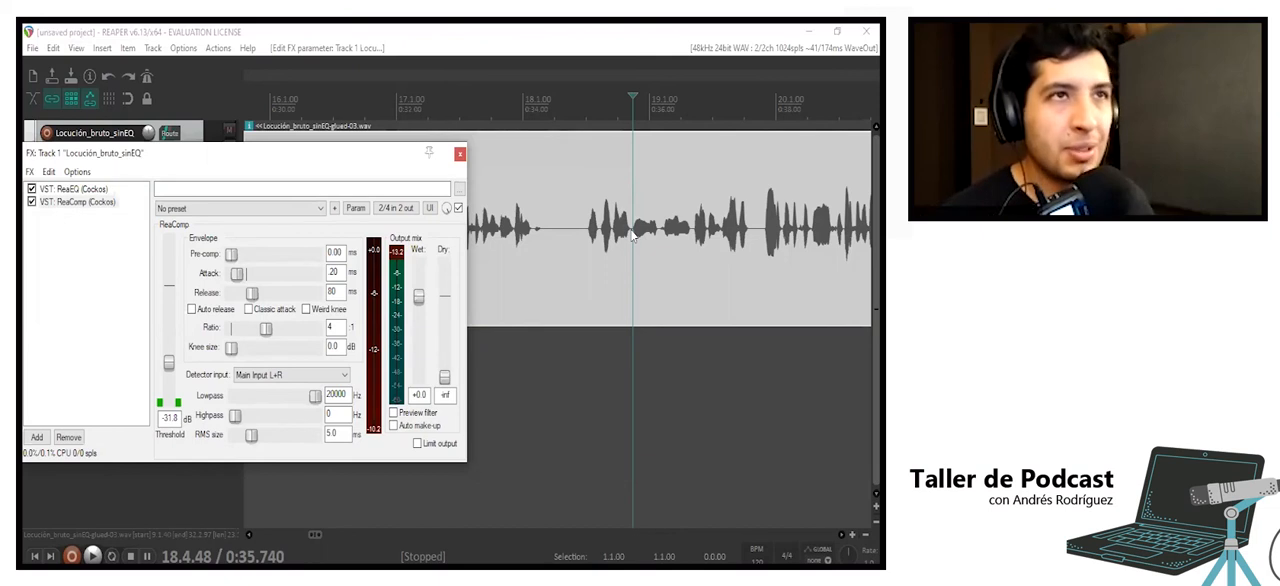
- Play the compressed voice from about 0:18.7, near the recording's start, to check the gain reduction
{"action": "scroll", "coordinate": [655, 212], "scroll_direction": "down", "scroll_amount": 6}
{"action": "left_click", "coordinate": [558, 228]}
{"action": "left_click_drag", "start_coordinate": [336, 160], "coordinate": [804, 173]}
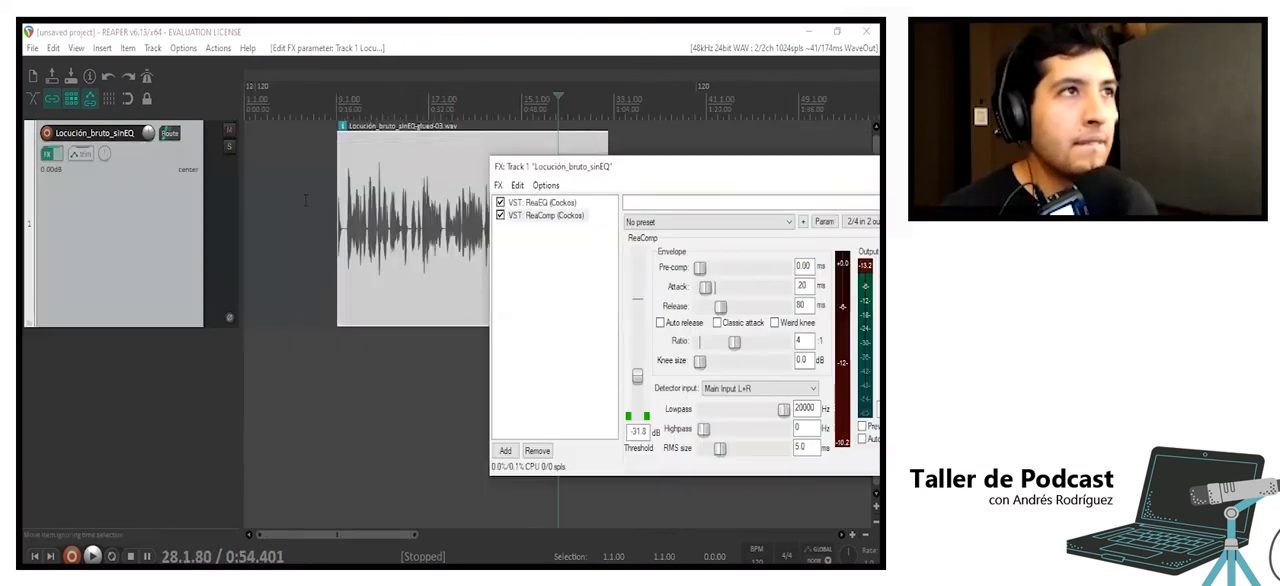
{"action": "left_click", "coordinate": [361, 208]}
{"action": "scroll", "coordinate": [361, 208], "scroll_direction": "up", "scroll_amount": 6}
{"action": "left_click_drag", "start_coordinate": [712, 177], "coordinate": [329, 168]}
{"action": "scroll", "coordinate": [460, 248], "scroll_direction": "up", "scroll_amount": 4}
{"action": "key", "text": "space"}
{"action": "scroll", "coordinate": [593, 176], "scroll_direction": "down", "scroll_amount": 2}
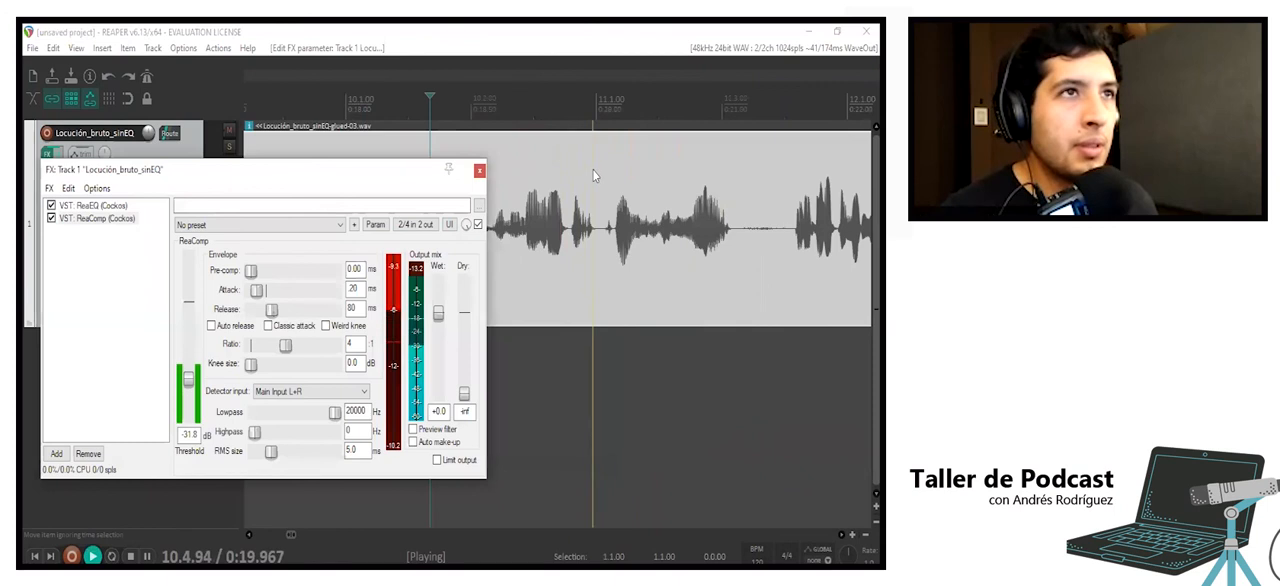
{"action": "scroll", "coordinate": [593, 171], "scroll_direction": "down", "scroll_amount": 1}
{"action": "key", "text": "space"}
- Enable Auto make-up for ReaComp's output
{"action": "left_click_drag", "start_coordinate": [389, 170], "coordinate": [516, 163]}
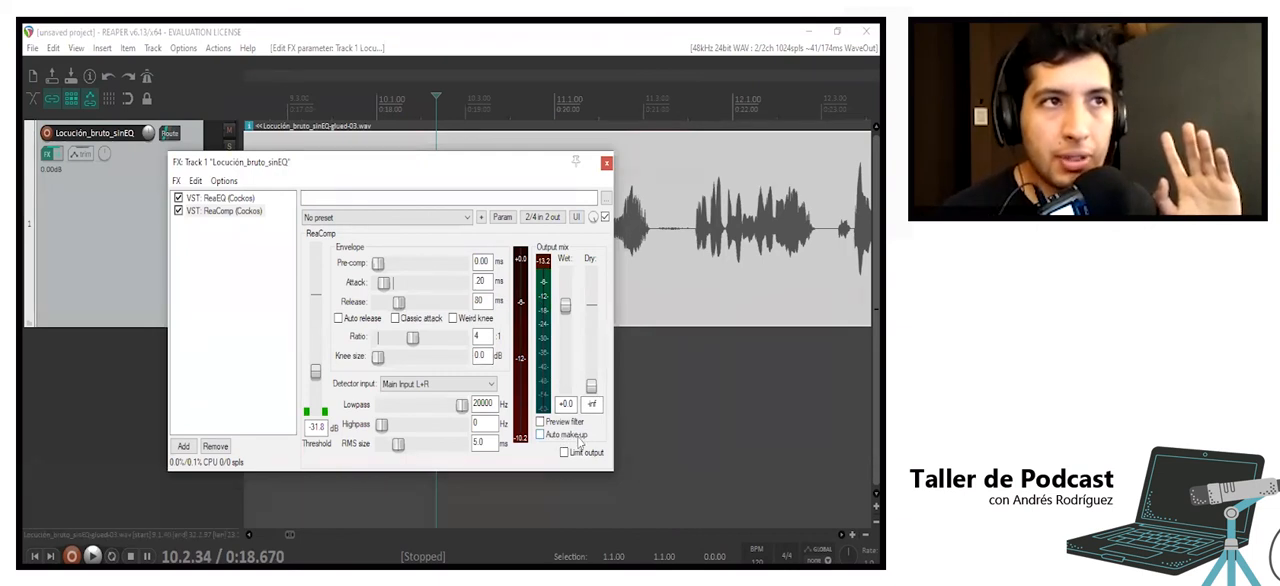
{"action": "left_click", "coordinate": [545, 436]}
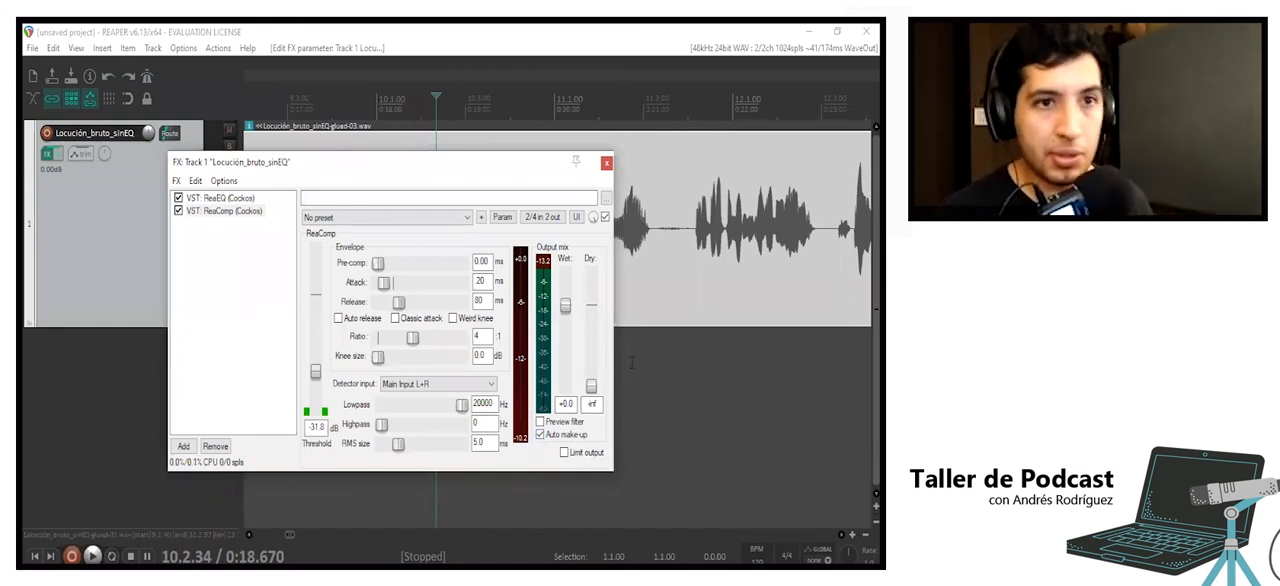
- Bypass ReaComp while keeping ReaEQ active, and play the uncompressed voice from about 0:17.9
{"action": "left_click_drag", "start_coordinate": [511, 174], "coordinate": [417, 153]}
{"action": "scroll", "coordinate": [629, 161], "scroll_direction": "down", "scroll_amount": 4}
{"action": "left_click", "coordinate": [534, 208]}
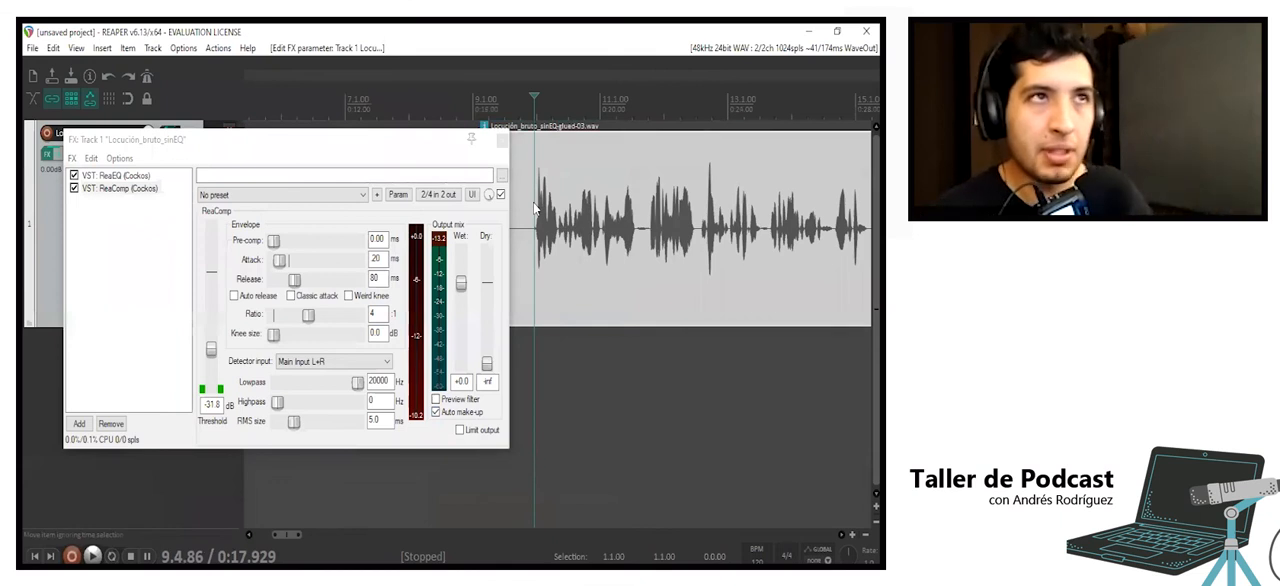
{"action": "left_click", "coordinate": [74, 188]}
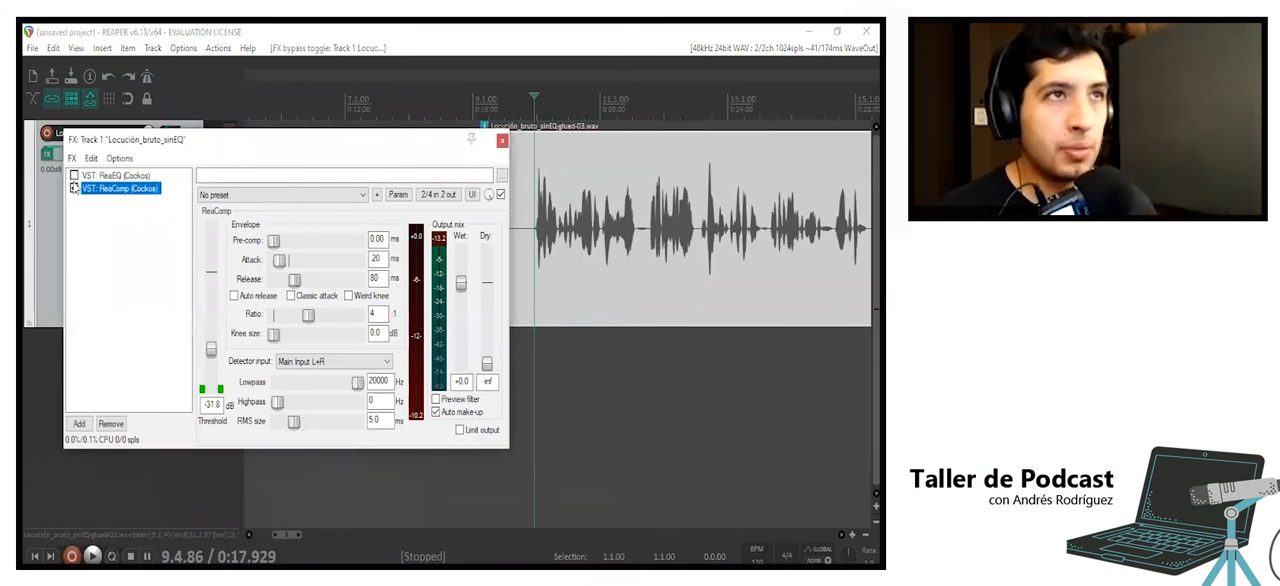
{"action": "key", "text": "space"}
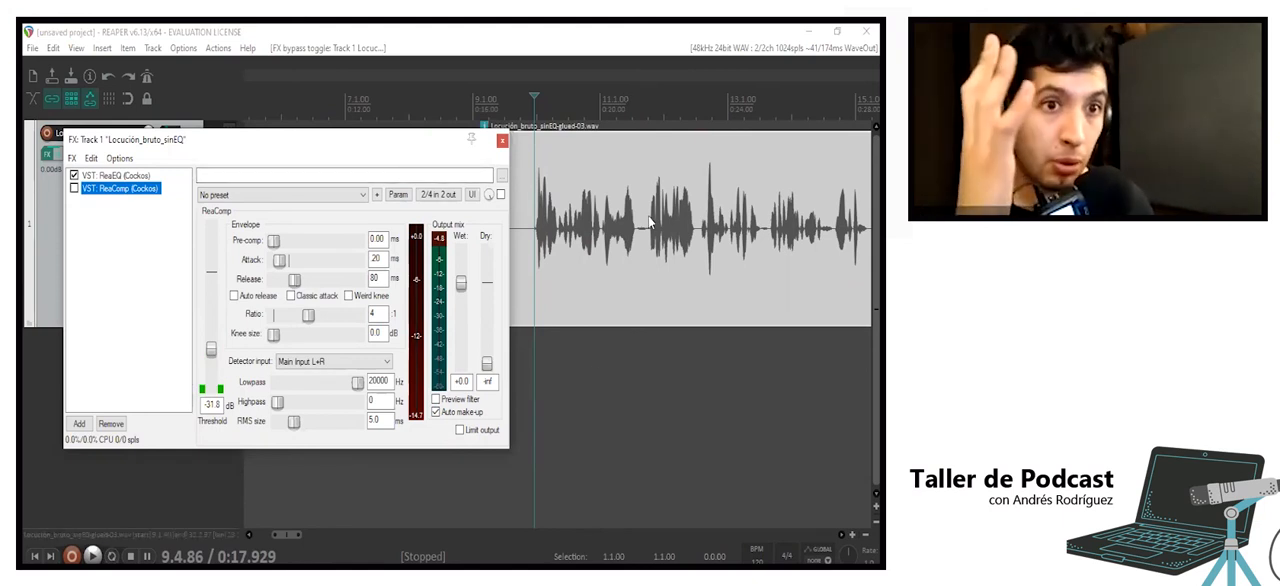
{"action": "key", "text": "space"}
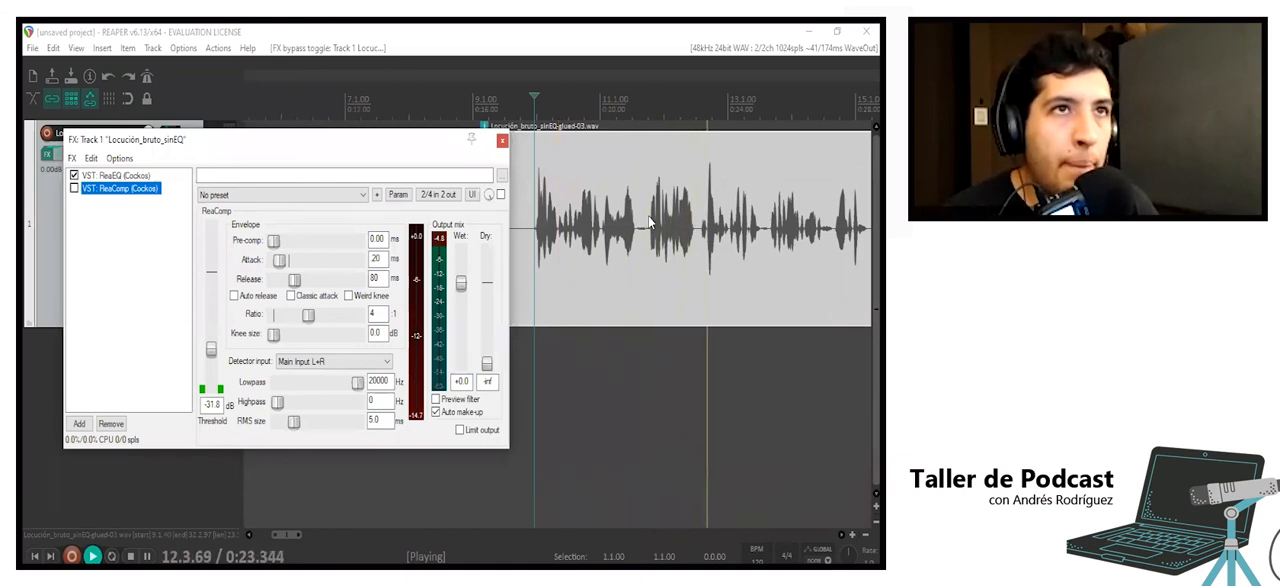
{"action": "key", "text": "space"}
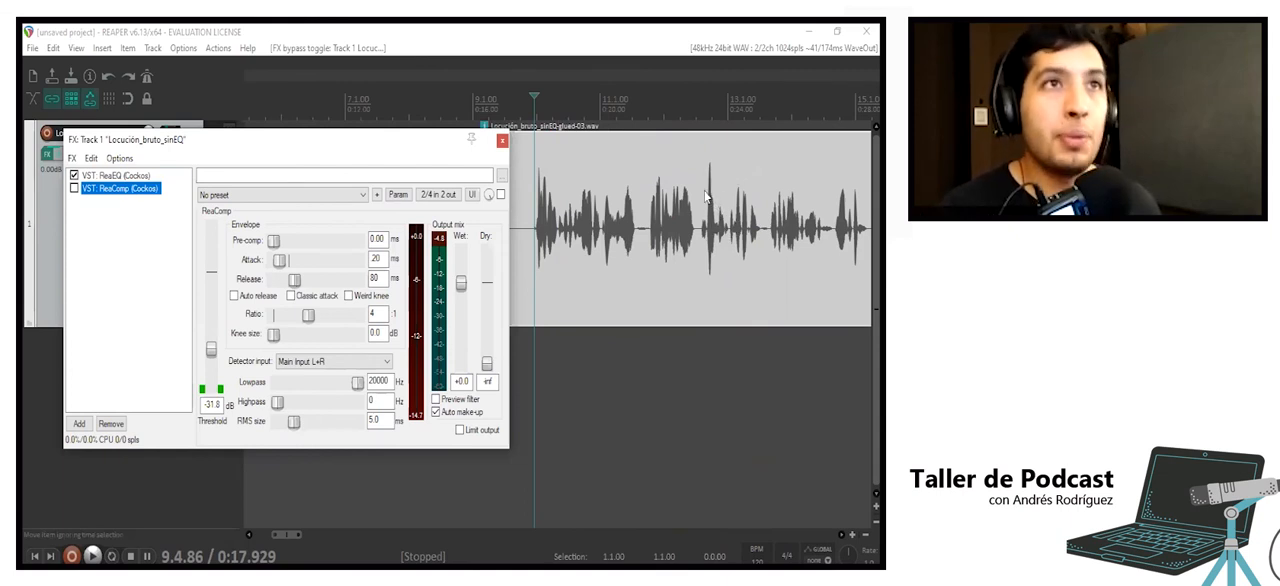
- Compare the uncompressed levels by playing the loud peak from about 0:23 and the opening phrase from about 0:18
{"action": "left_click", "coordinate": [705, 196]}
{"action": "key", "text": "space"}
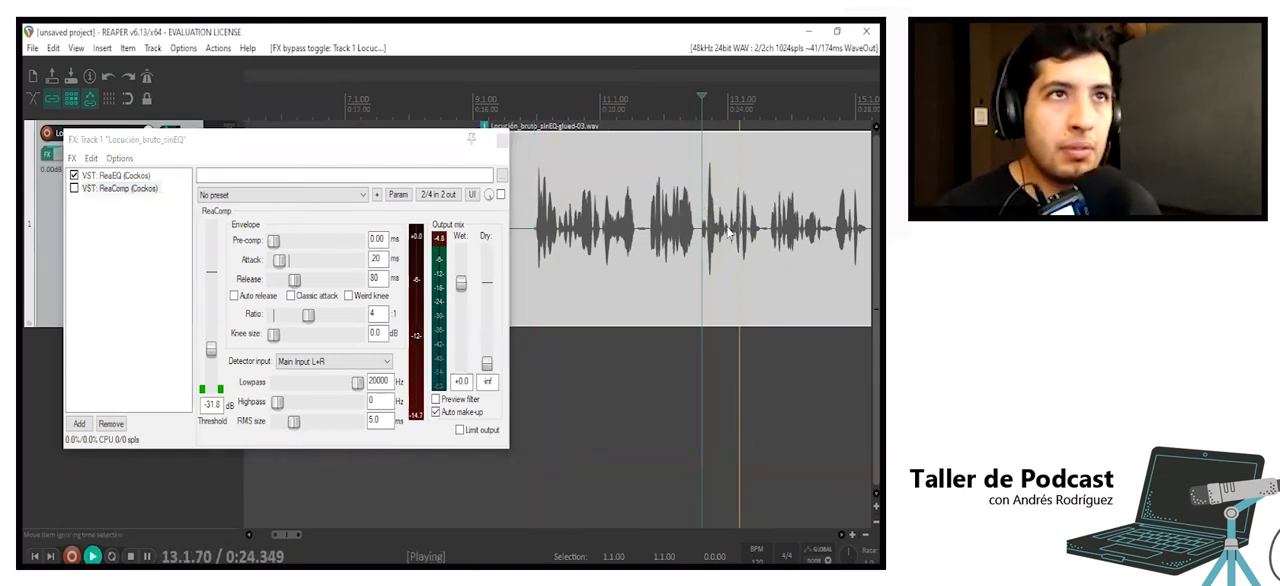
{"action": "key", "text": "space"}
{"action": "left_click", "coordinate": [537, 232]}
{"action": "key", "text": "space"}
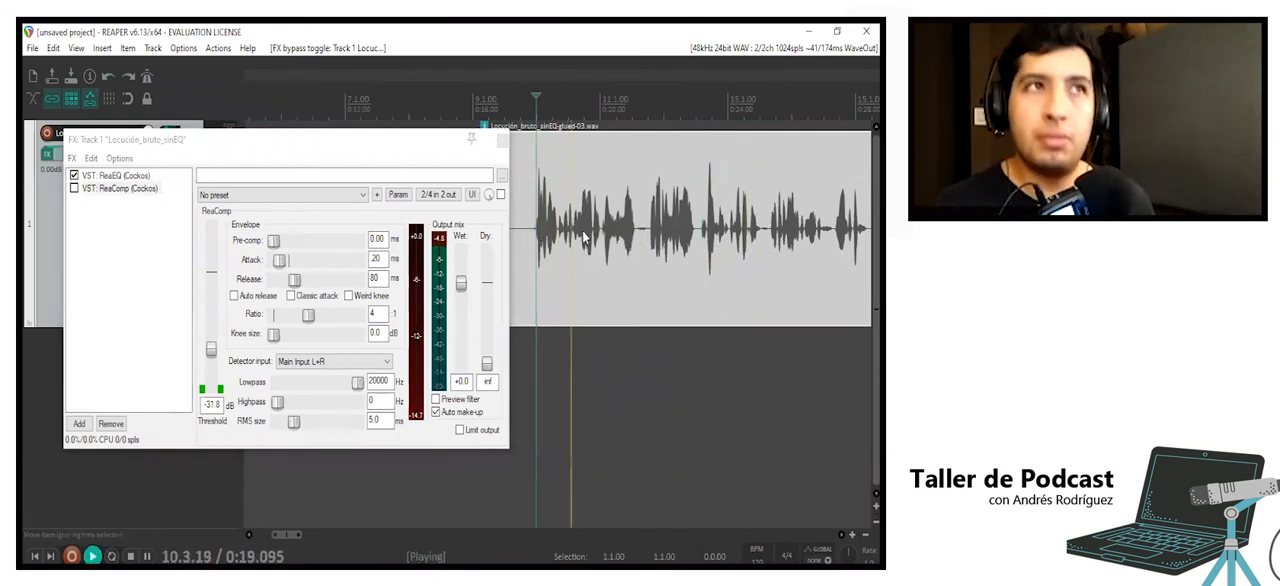
{"action": "key", "text": "space"}
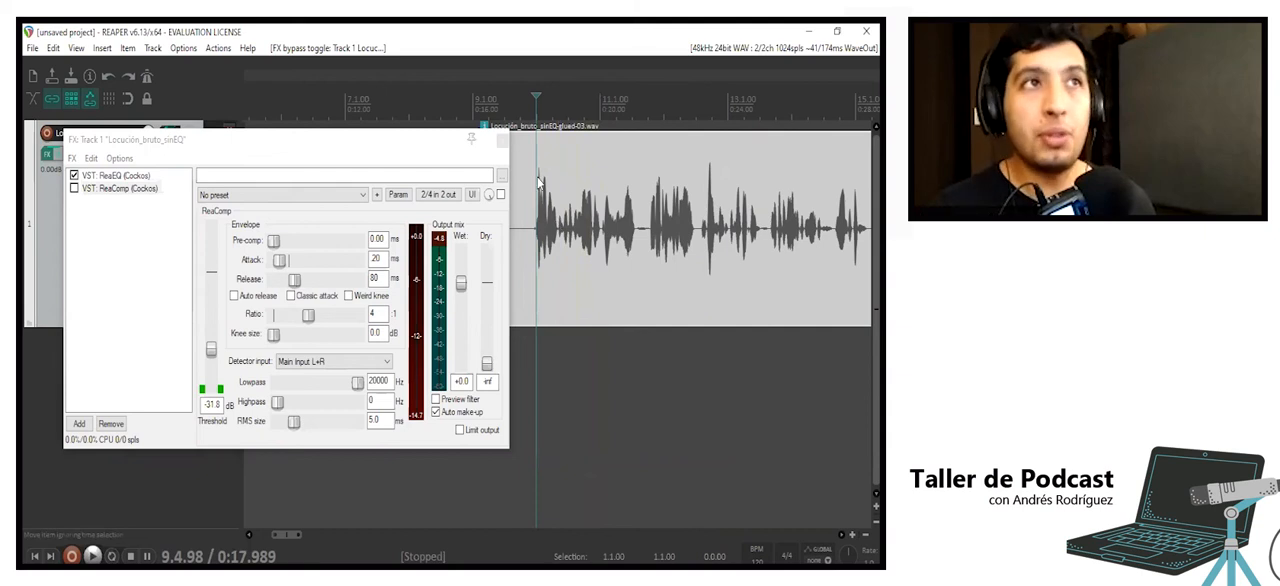
{"action": "key", "text": "space"}
{"action": "key", "text": "space"}
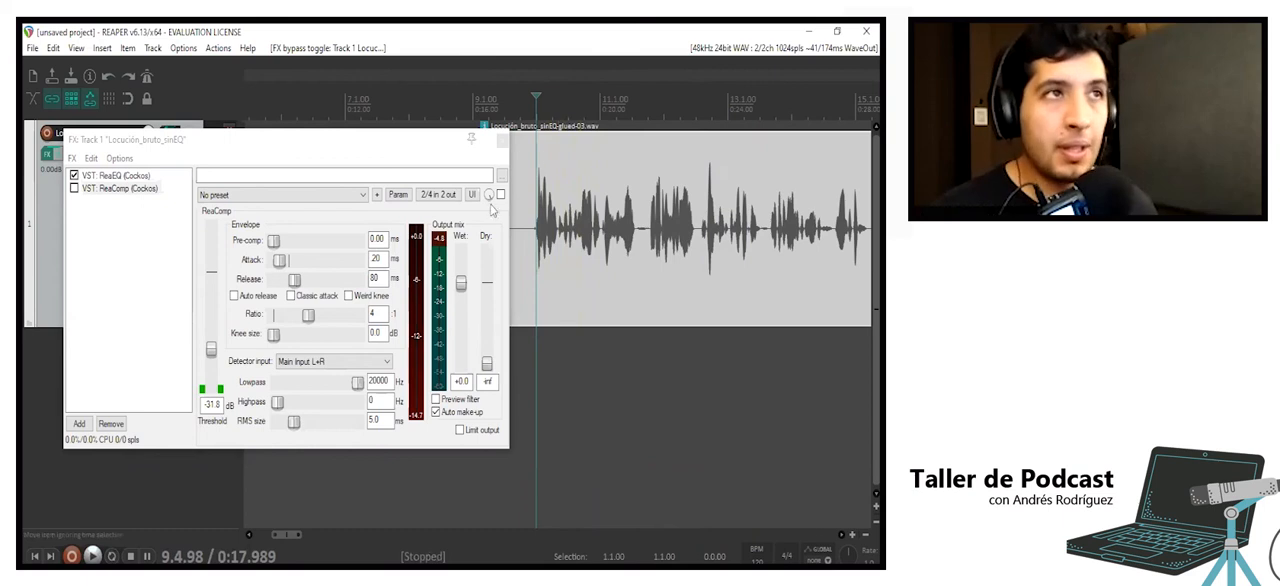
- Re-enable ReaComp and play the compressed voice from about 0:18
{"action": "left_click", "coordinate": [75, 189]}
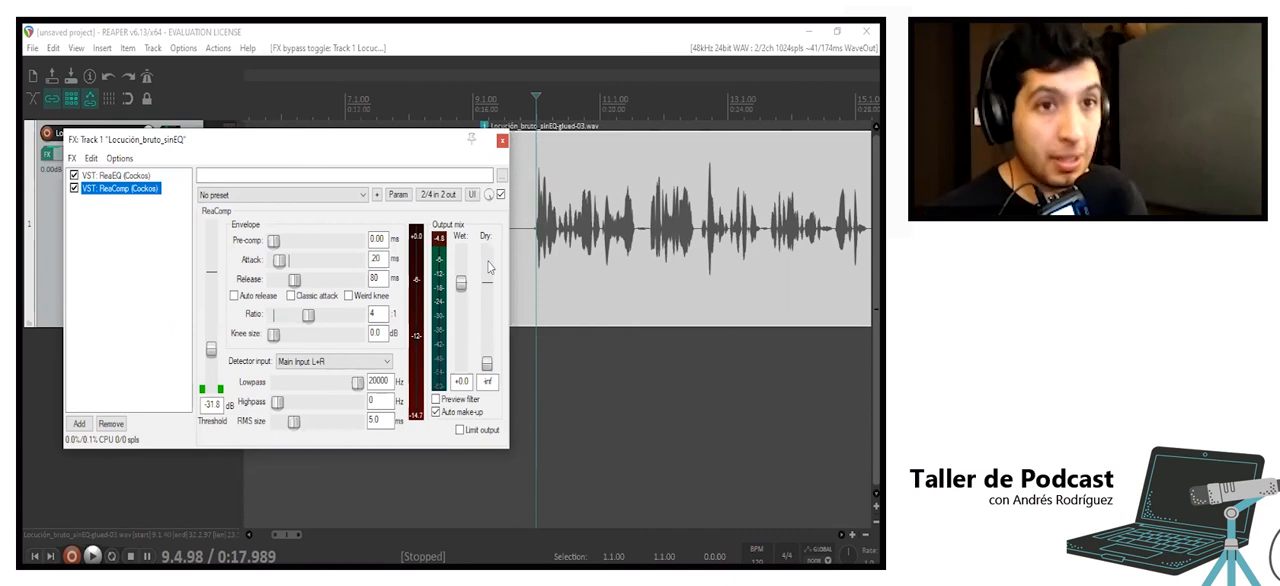
{"action": "key", "text": "space"}
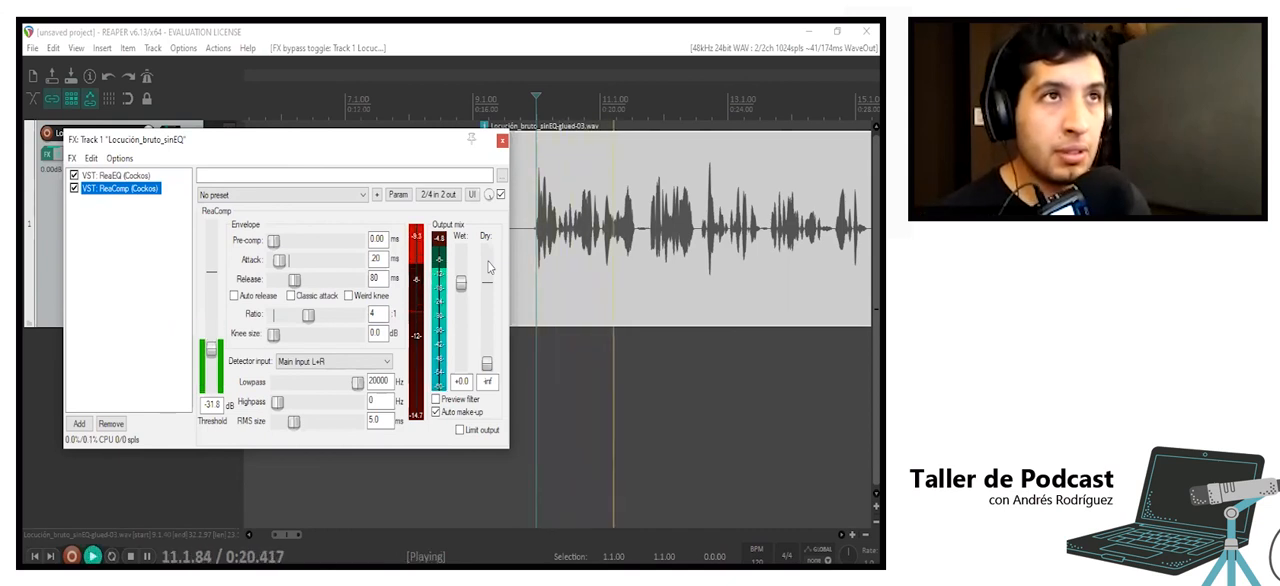
{"action": "key", "text": "space"}
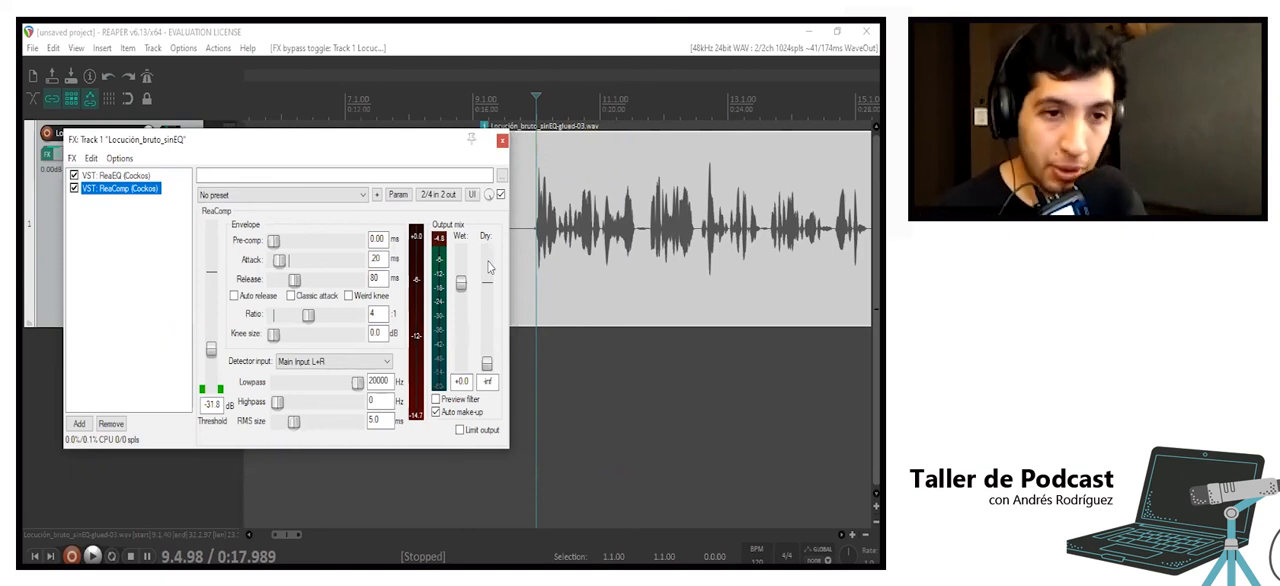
- Close the track's FX window and listen to the voice with ReaEQ and ReaComp from about 0:18
{"action": "left_click", "coordinate": [502, 142]}
{"action": "key", "text": "space"}
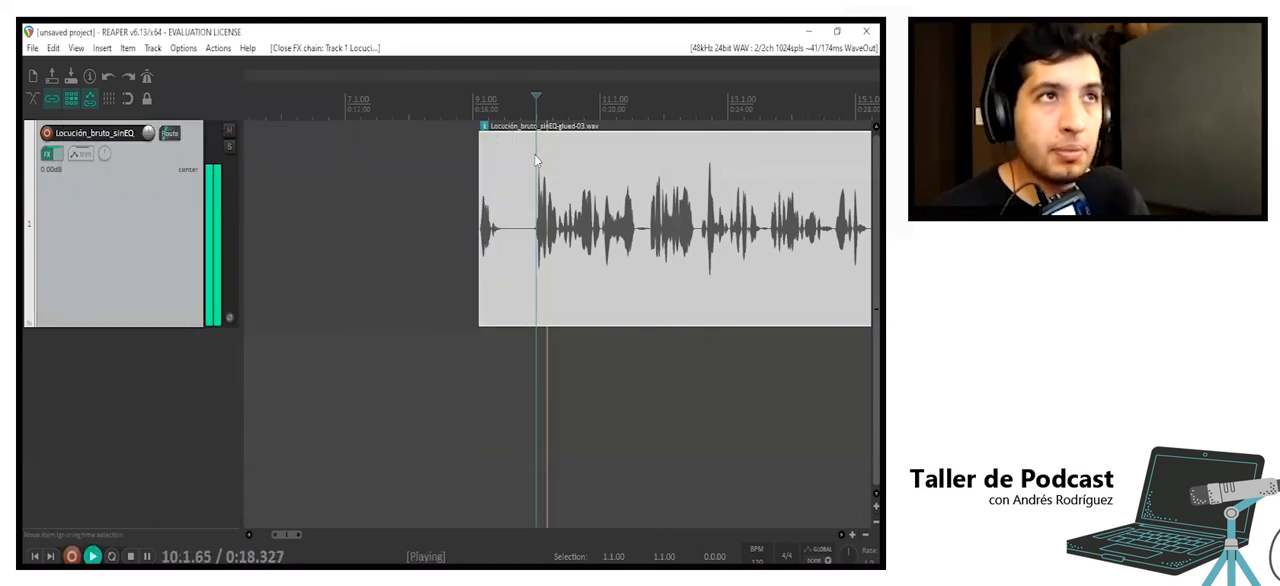
{"action": "scroll", "coordinate": [534, 154], "scroll_direction": "down", "scroll_amount": 3}
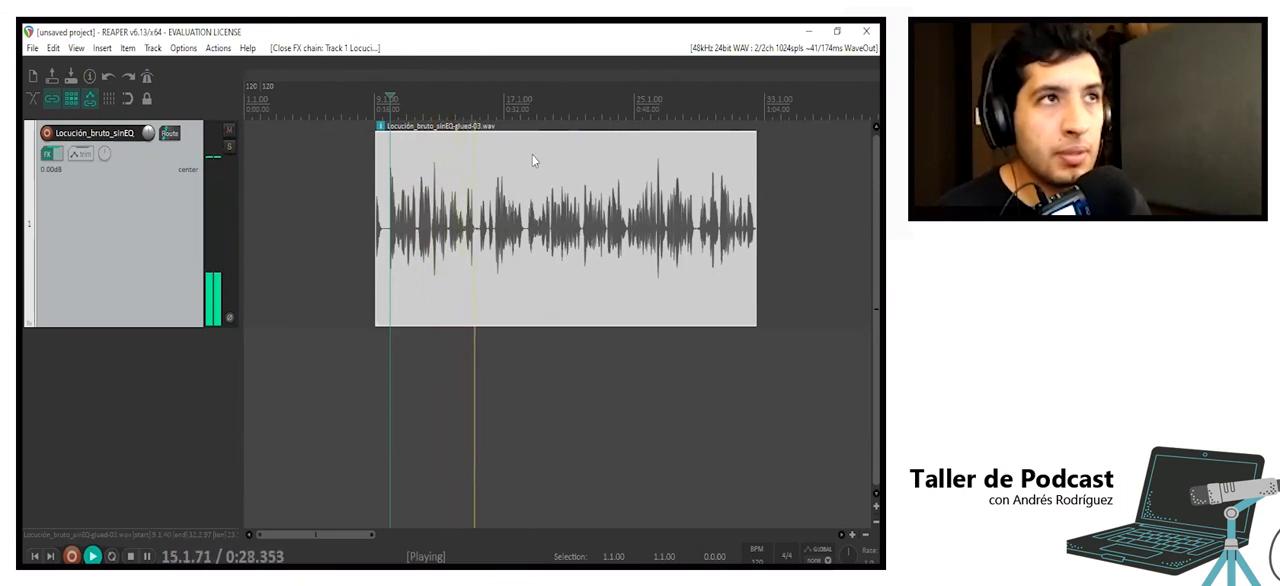
{"action": "key", "text": "space"}
{"action": "scroll", "coordinate": [532, 160], "scroll_direction": "down", "scroll_amount": 2}
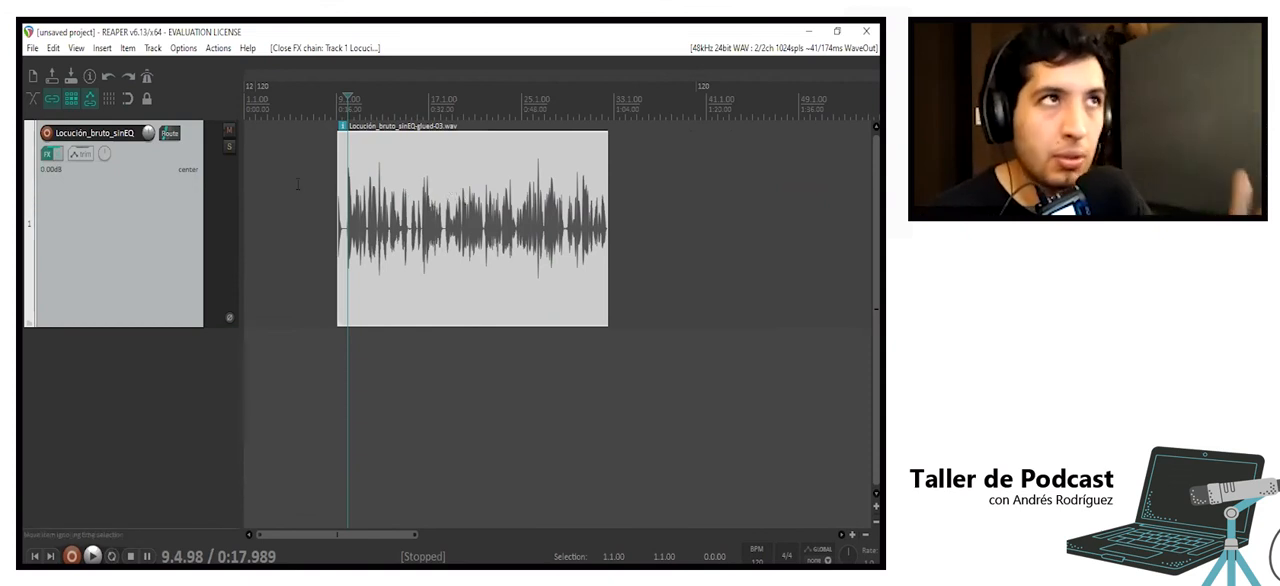
- Move the voice item to a new effect-free track below and play the unprocessed sound from about 0:18.3
{"action": "left_click_drag", "start_coordinate": [423, 214], "coordinate": [432, 366]}
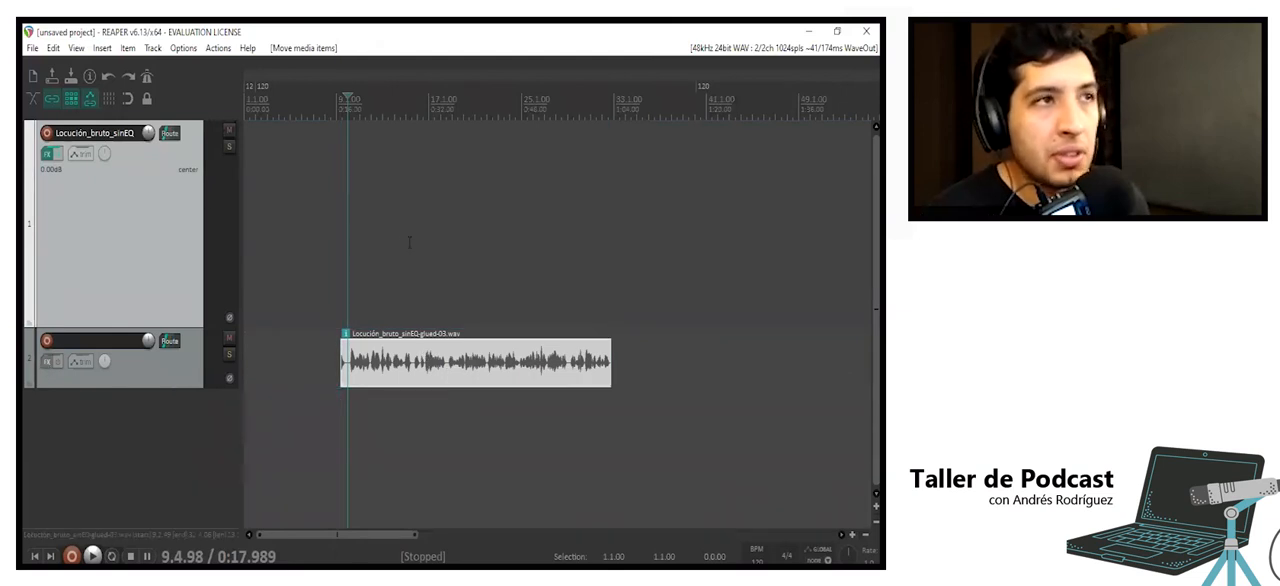
{"action": "scroll", "coordinate": [386, 262], "scroll_direction": "up", "scroll_amount": 3}
{"action": "left_click", "coordinate": [453, 360]}
{"action": "key", "text": "space"}
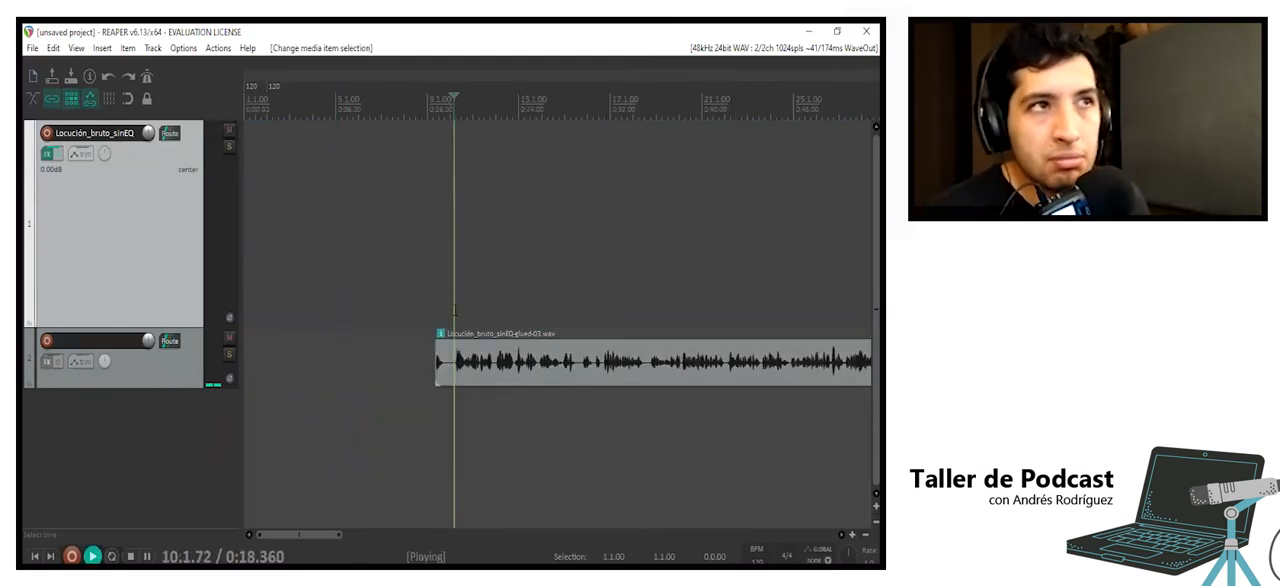
{"action": "scroll", "coordinate": [453, 360], "scroll_direction": "down", "scroll_amount": 2}
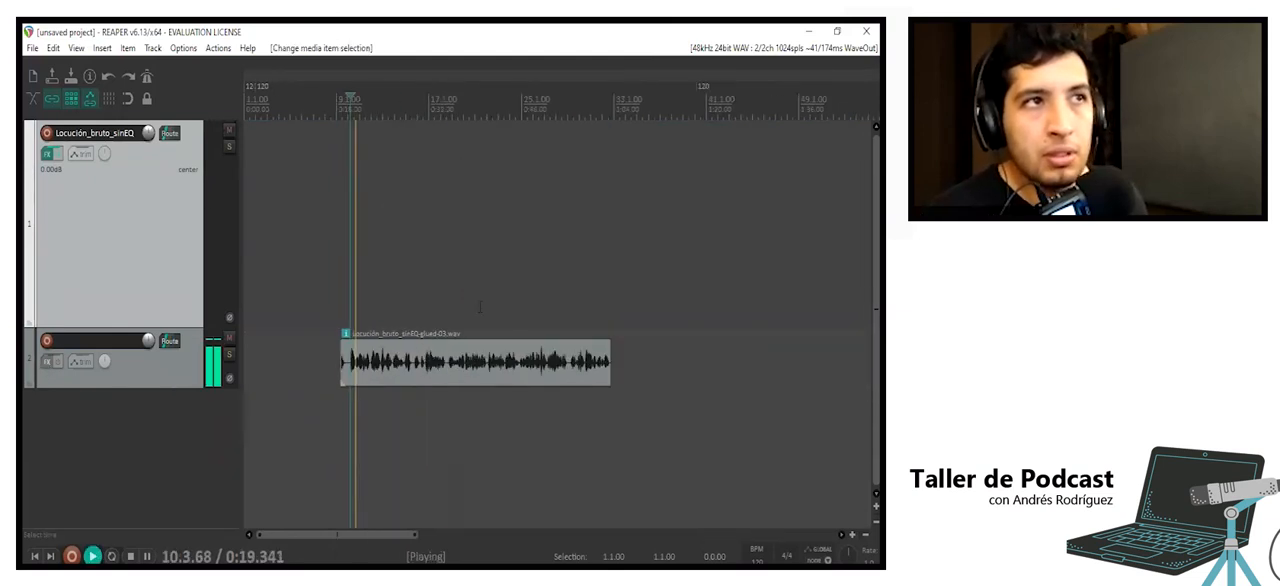
{"action": "key", "text": "space"}
- Move the voice item back to the Locución_bruto_sinEQ track and play it with its effects from about 0:18.3
{"action": "left_click", "coordinate": [452, 358]}
{"action": "left_click_drag", "start_coordinate": [463, 374], "coordinate": [486, 232]}
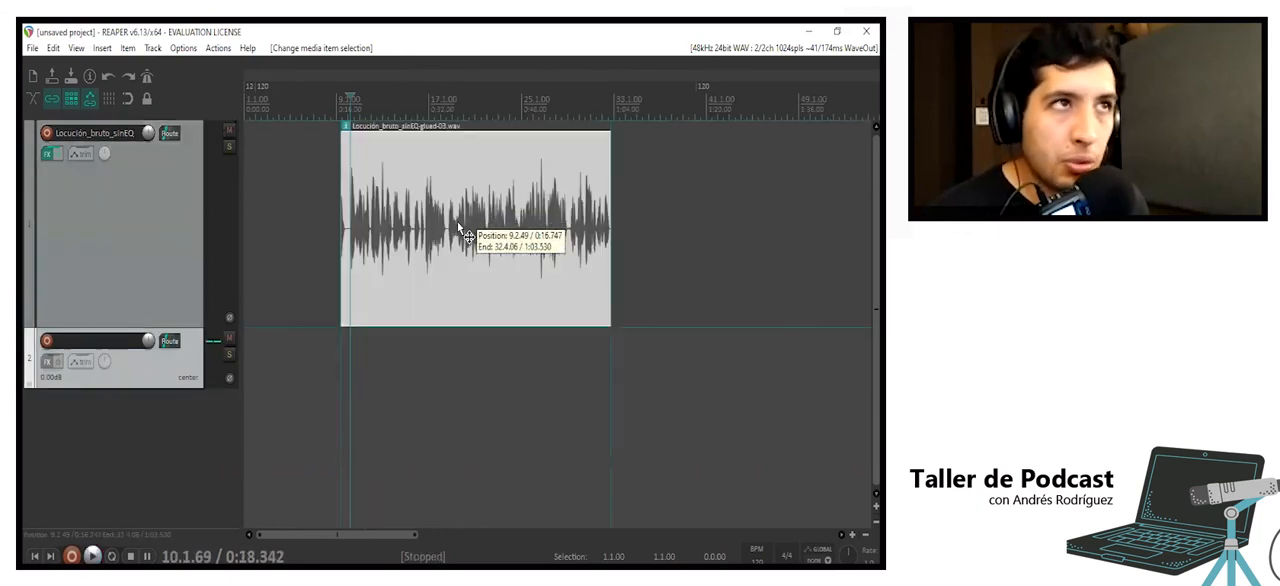
{"action": "key", "text": "space"}
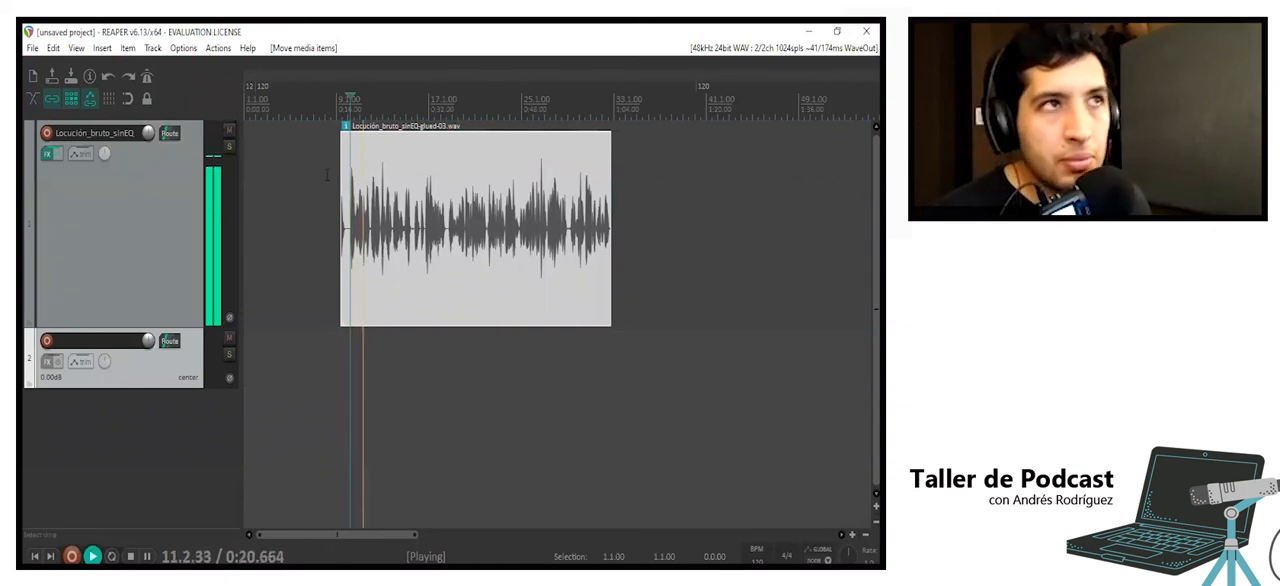
{"action": "key", "text": "space"}
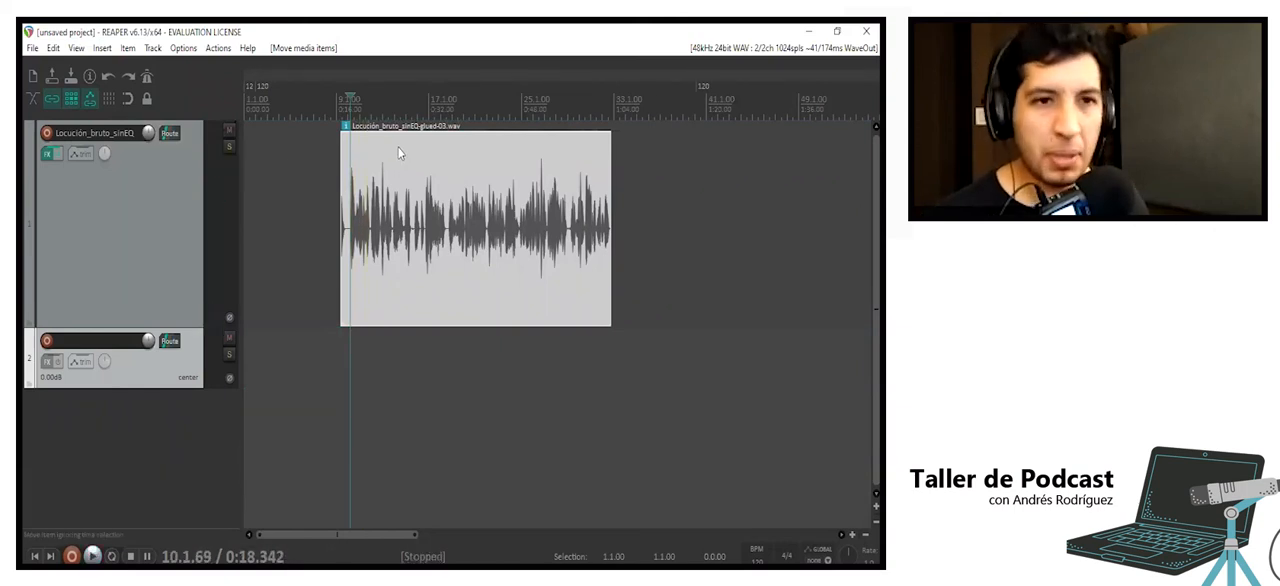